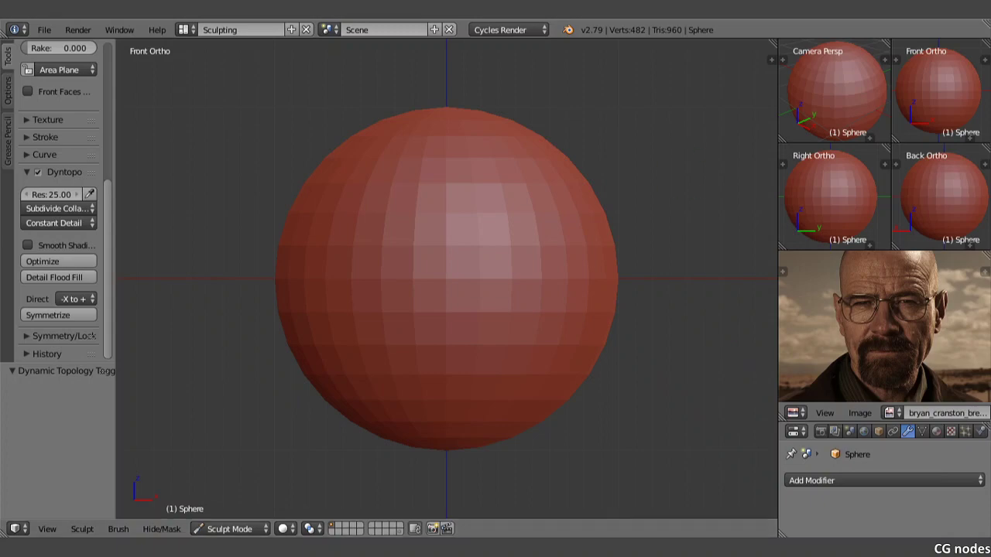
Step: Select the Snake Hook brush and enlarge its radius to 251 px
{"action": "scroll", "coordinate": [54, 116], "scroll_direction": "up", "scroll_amount": 10}
{"action": "scroll", "coordinate": [53, 117], "scroll_direction": "up", "scroll_amount": 2}
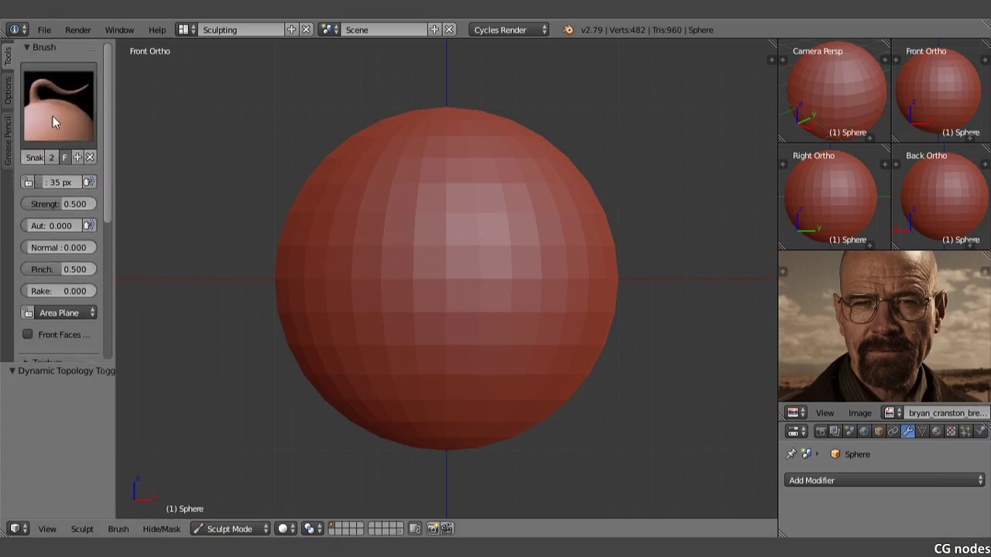
{"action": "left_click", "coordinate": [59, 92]}
{"action": "left_click", "coordinate": [55, 324]}
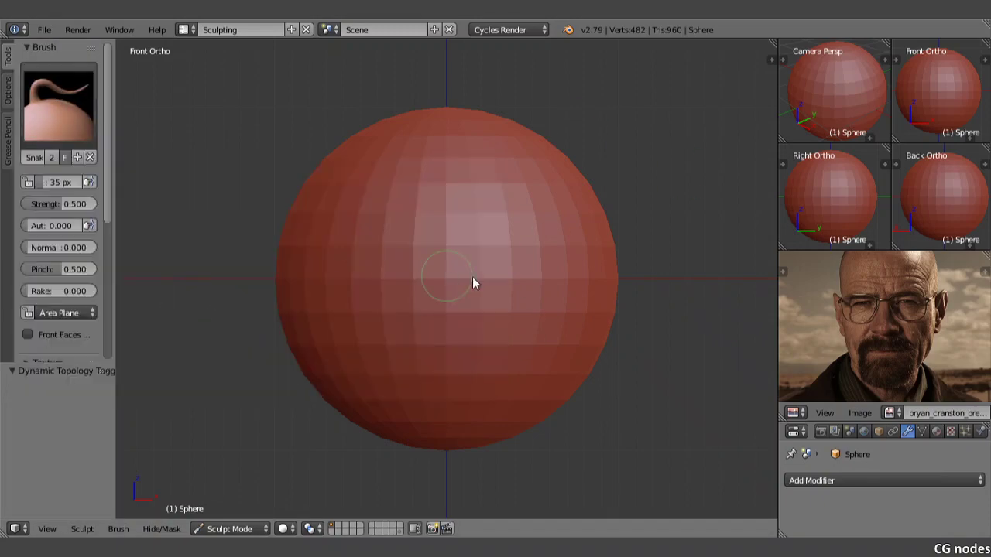
{"action": "key", "text": "f"}
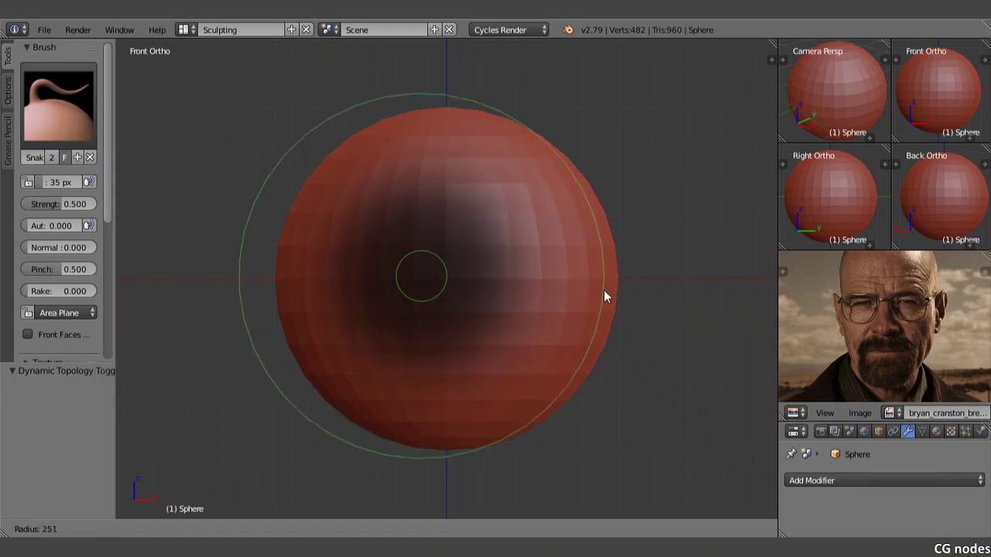
{"action": "left_click", "coordinate": [604, 290]}
Step: Pull the sphere's bottom down and narrow its sides into an egg shape, undoing one stroke
{"action": "scroll", "coordinate": [555, 264], "scroll_direction": "down", "scroll_amount": 2}
{"action": "middle_click_drag", "start_coordinate": [498, 339], "coordinate": [478, 288], "text": "shift"}
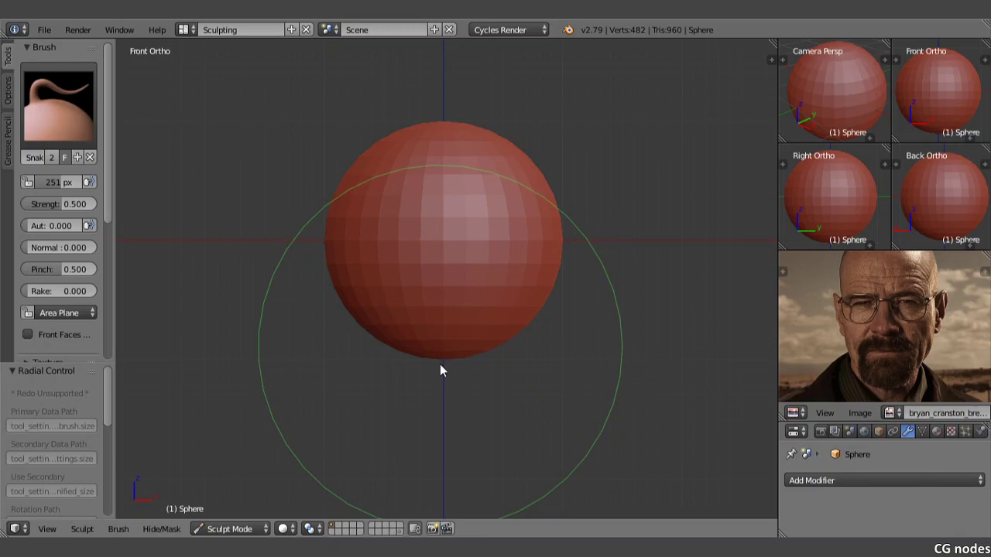
{"action": "left_click_drag", "start_coordinate": [442, 365], "coordinate": [441, 377]}
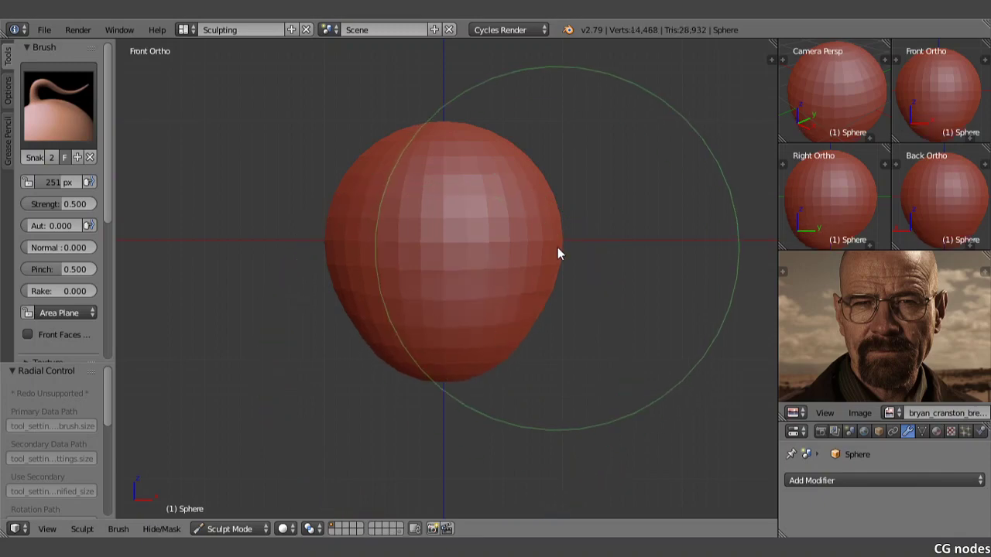
{"action": "left_click_drag", "start_coordinate": [547, 239], "coordinate": [540, 241]}
{"action": "mouse_move", "coordinate": [458, 134]}
{"action": "left_mouse_down"}
{"action": "mouse_move", "coordinate": [443, 170]}
{"action": "mouse_move", "coordinate": [449, 129]}
{"action": "mouse_move", "coordinate": [544, 231]}
{"action": "left_mouse_up"}
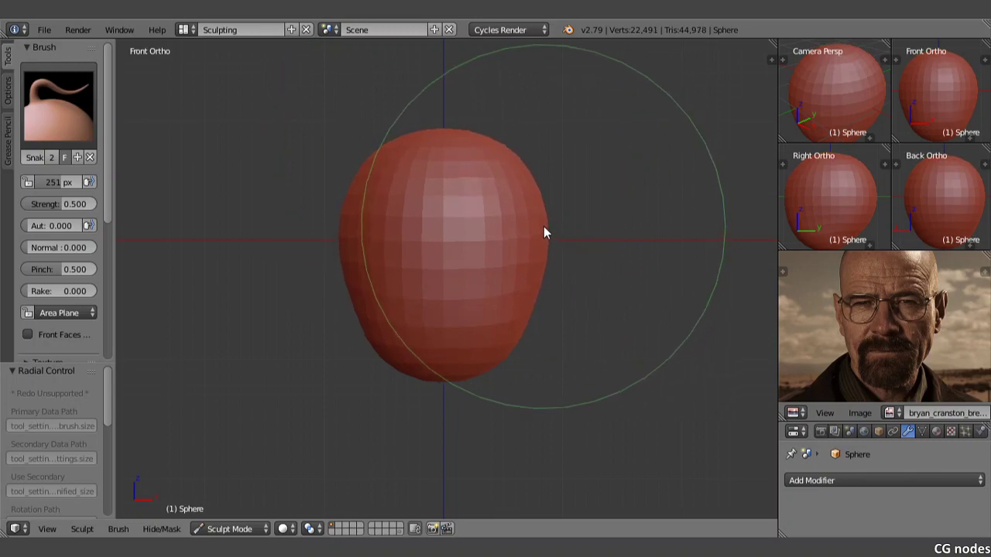
{"action": "key", "text": "ctrl+z"}
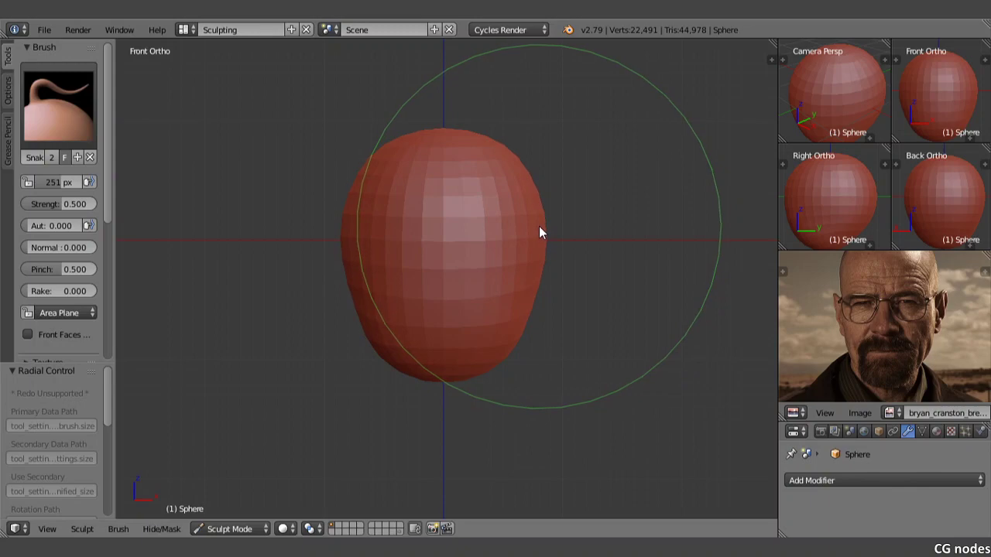
{"action": "mouse_move", "coordinate": [470, 369]}
{"action": "left_mouse_down"}
{"action": "mouse_move", "coordinate": [457, 380]}
{"action": "mouse_move", "coordinate": [533, 346]}
{"action": "left_mouse_up"}
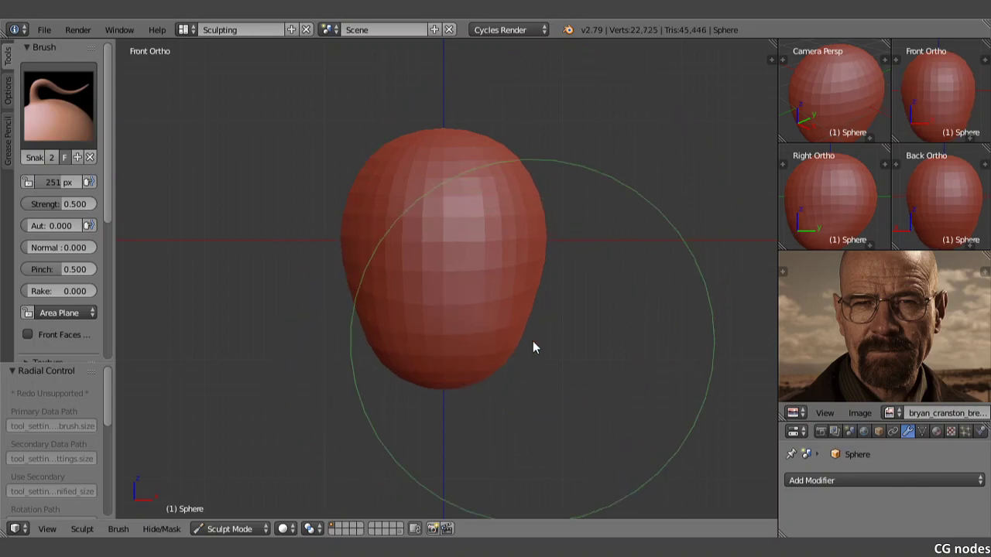
{"action": "mouse_move", "coordinate": [533, 345]}
{"action": "middle_mouse_down"}
{"action": "mouse_move", "coordinate": [413, 324]}
{"action": "mouse_move", "coordinate": [403, 335]}
{"action": "mouse_move", "coordinate": [432, 311]}
{"action": "mouse_move", "coordinate": [548, 315]}
{"action": "mouse_move", "coordinate": [473, 284]}
{"action": "middle_mouse_up"}
{"action": "key", "text": "KP_1"}
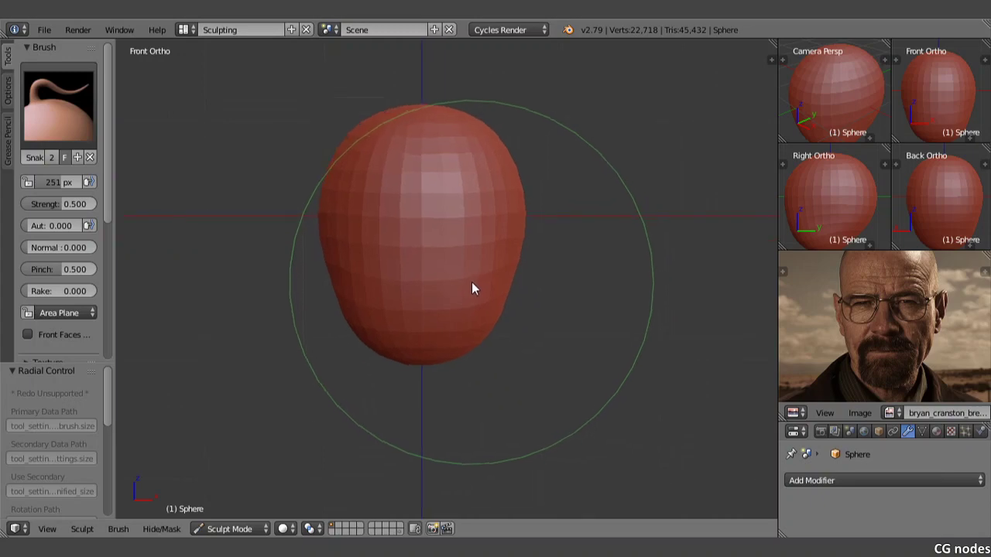
Step: Zoom and pan the reference photo to recentre the face
{"action": "scroll", "coordinate": [897, 368], "scroll_direction": "up", "scroll_amount": 2}
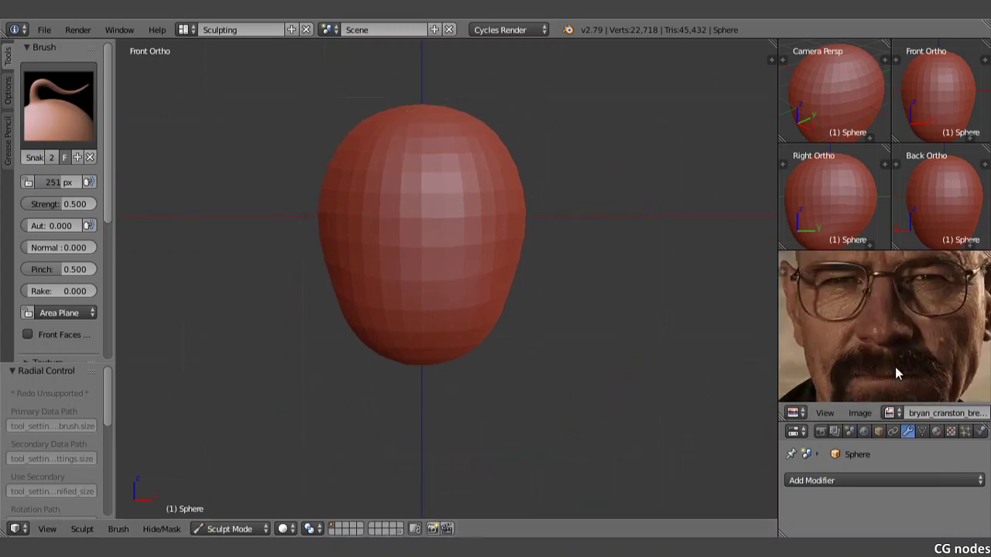
{"action": "middle_click_drag", "start_coordinate": [895, 366], "coordinate": [897, 298]}
{"action": "left_click_drag", "start_coordinate": [426, 364], "coordinate": [420, 371]}
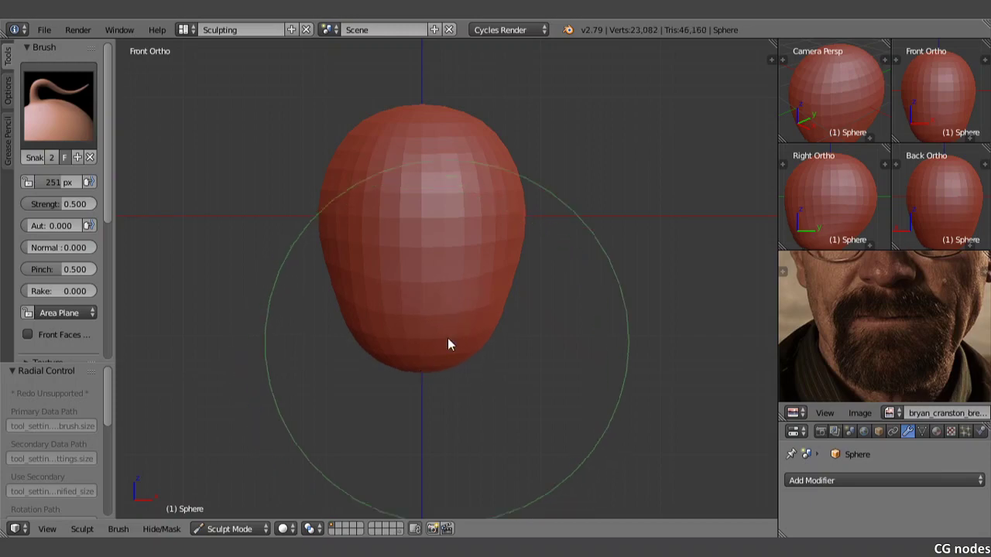
{"action": "scroll", "coordinate": [448, 317], "scroll_direction": "down", "scroll_amount": 1}
{"action": "scroll", "coordinate": [941, 355], "scroll_direction": "down", "scroll_amount": 2}
{"action": "middle_click_drag", "start_coordinate": [910, 297], "coordinate": [915, 323]}
Step: Recentre the head in the sculpt view and widen its lower-left side slightly
{"action": "middle_click_drag", "start_coordinate": [454, 262], "coordinate": [459, 280], "text": "shift"}
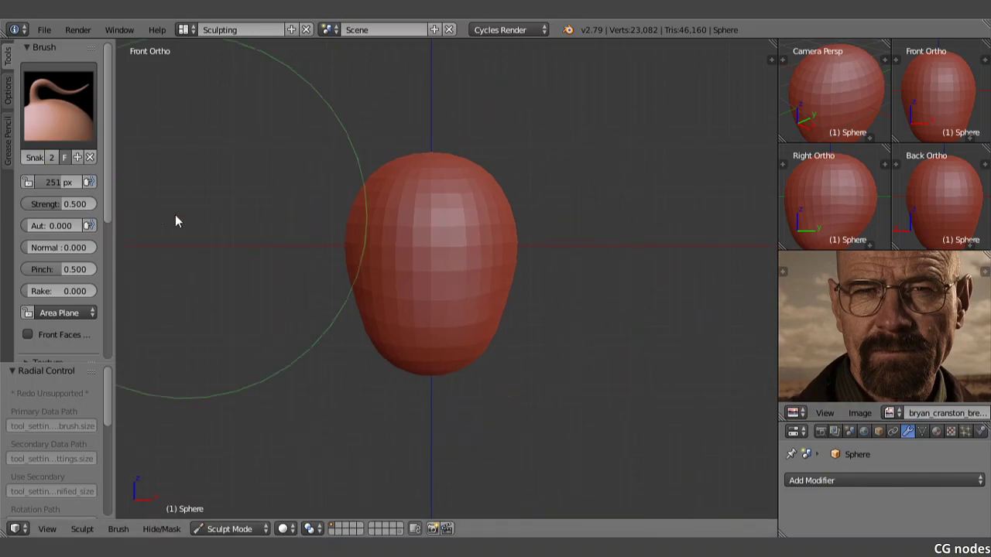
{"action": "left_click", "coordinate": [163, 207]}
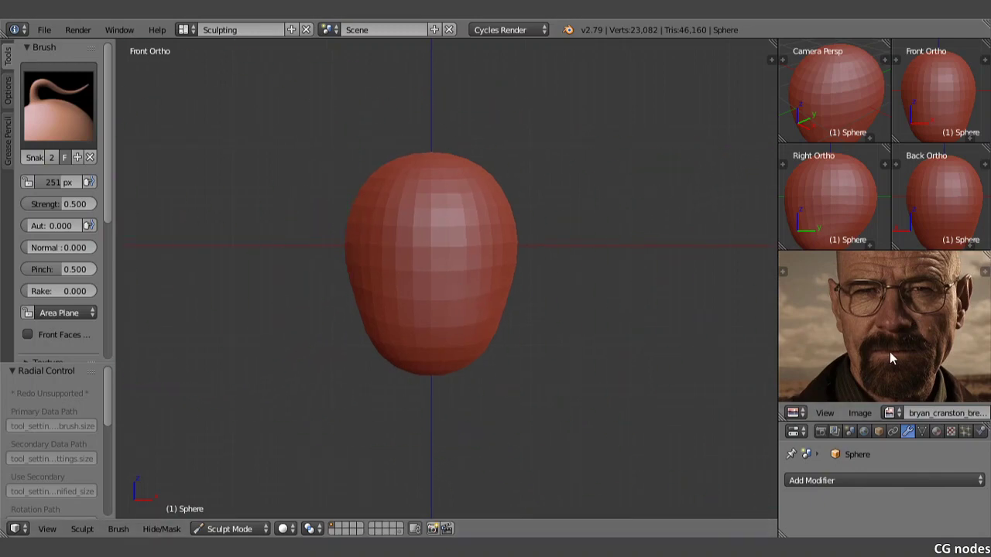
{"action": "scroll", "coordinate": [890, 351], "scroll_direction": "up", "scroll_amount": 1}
{"action": "scroll", "coordinate": [874, 328], "scroll_direction": "down", "scroll_amount": 1}
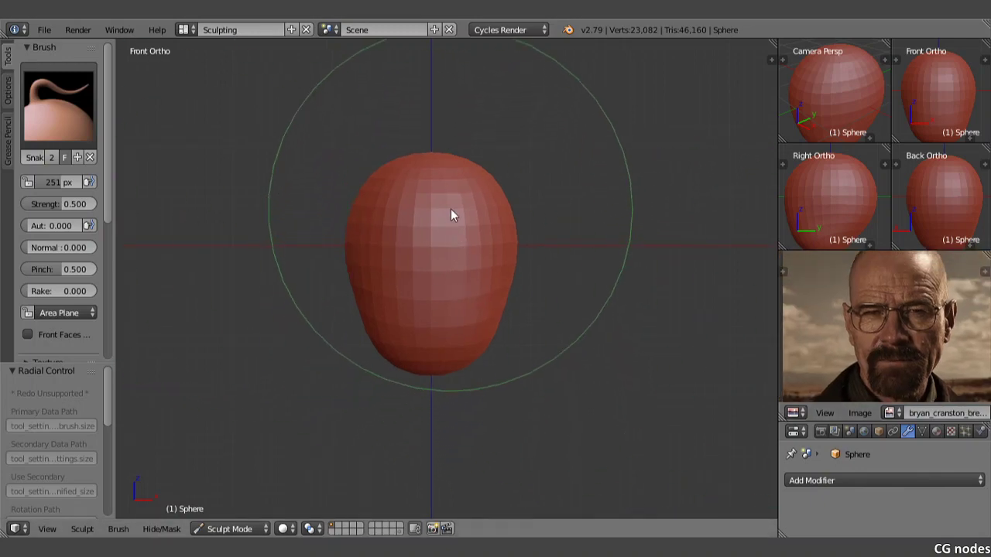
{"action": "left_click_drag", "start_coordinate": [491, 217], "coordinate": [502, 217]}
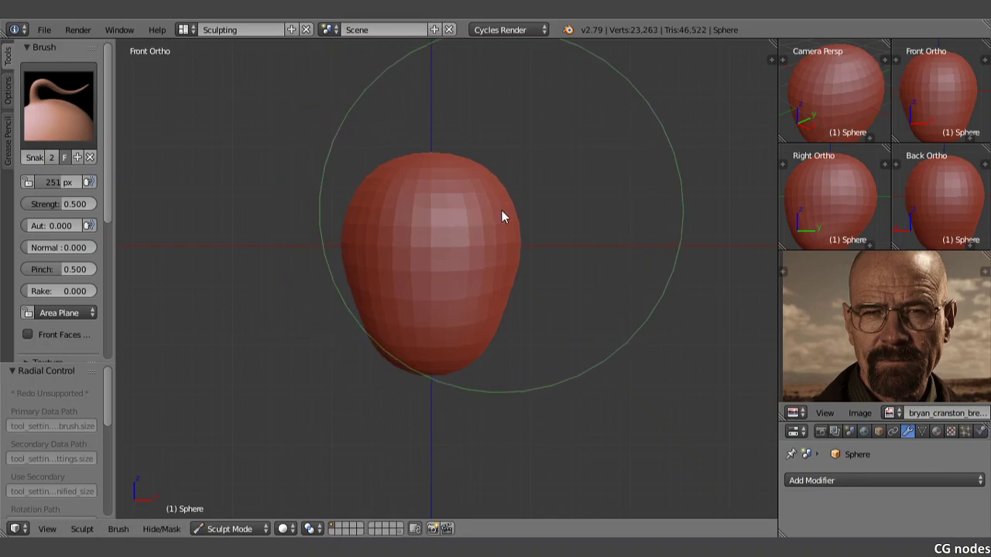
Step: Shrink the Snake Hook brush to 133 px and round off the head's pointed top
{"action": "key", "text": "f"}
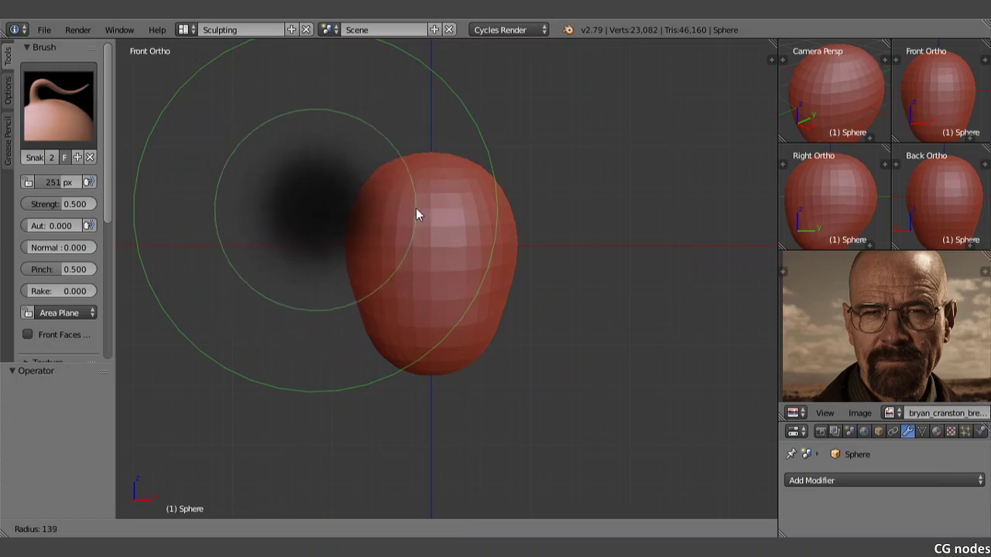
{"action": "left_click", "coordinate": [416, 208]}
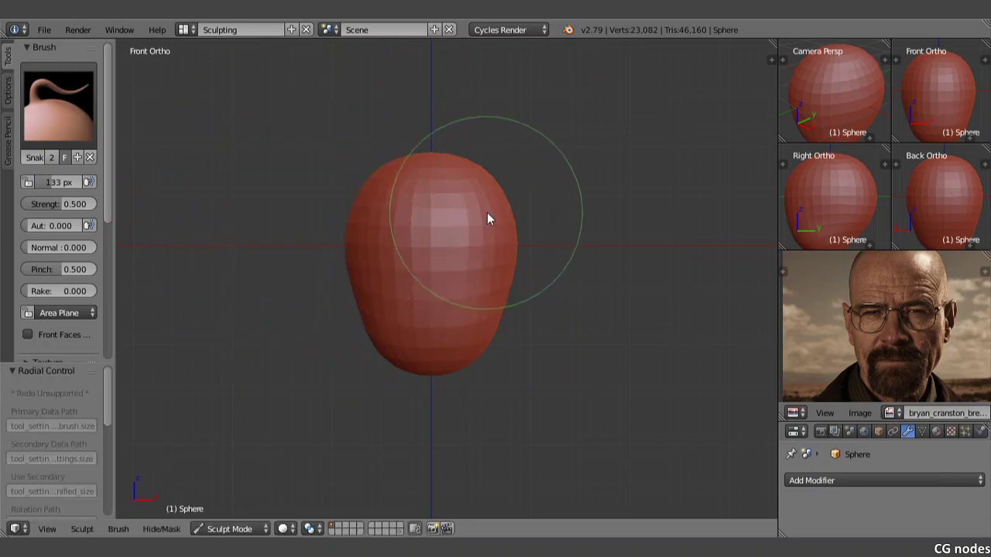
{"action": "left_click_drag", "start_coordinate": [487, 212], "coordinate": [436, 160]}
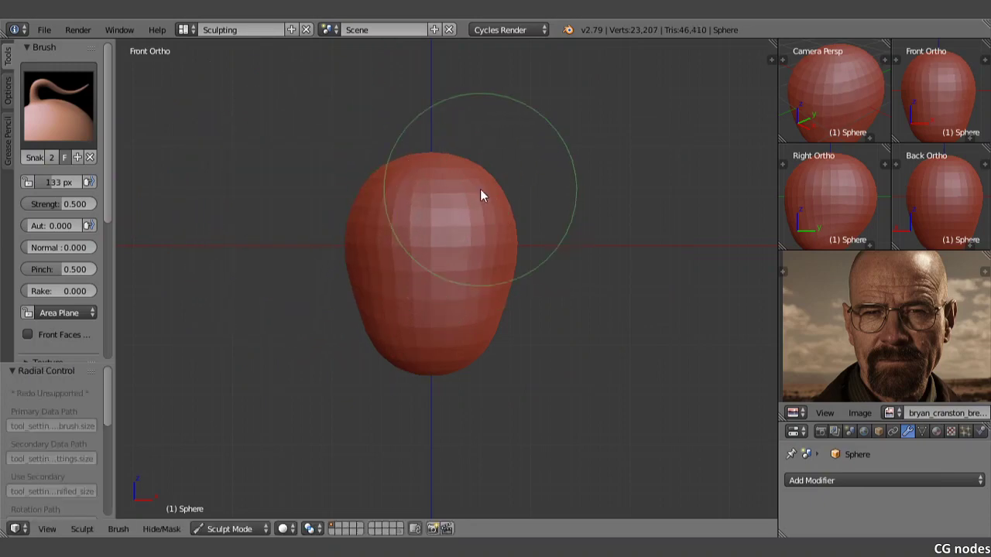
{"action": "mouse_move", "coordinate": [436, 161]}
{"action": "left_mouse_down"}
{"action": "mouse_move", "coordinate": [493, 194]}
{"action": "mouse_move", "coordinate": [527, 247]}
{"action": "left_mouse_up"}
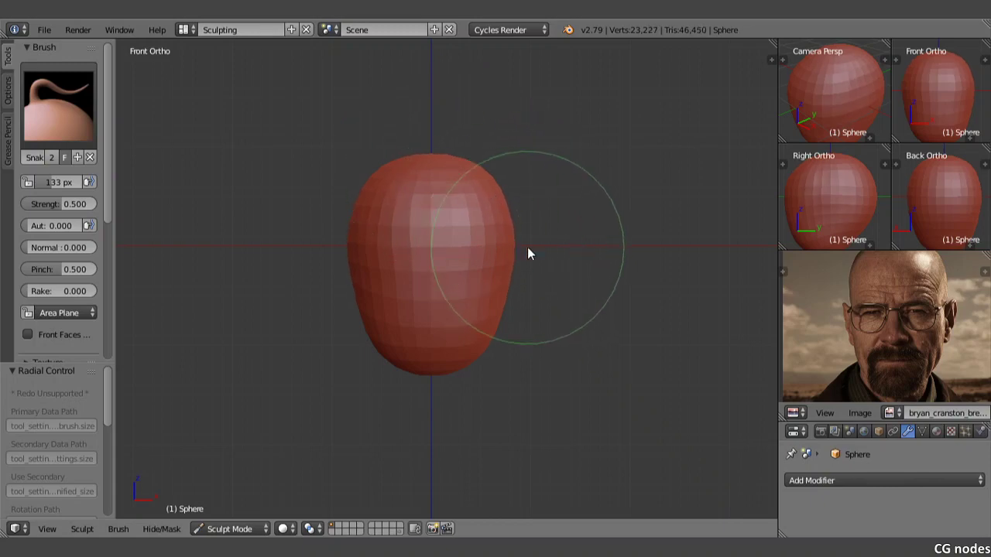
{"action": "mouse_move", "coordinate": [527, 247]}
{"action": "middle_mouse_down"}
{"action": "mouse_move", "coordinate": [401, 246]}
{"action": "mouse_move", "coordinate": [454, 219]}
{"action": "mouse_move", "coordinate": [517, 255]}
{"action": "middle_mouse_up"}
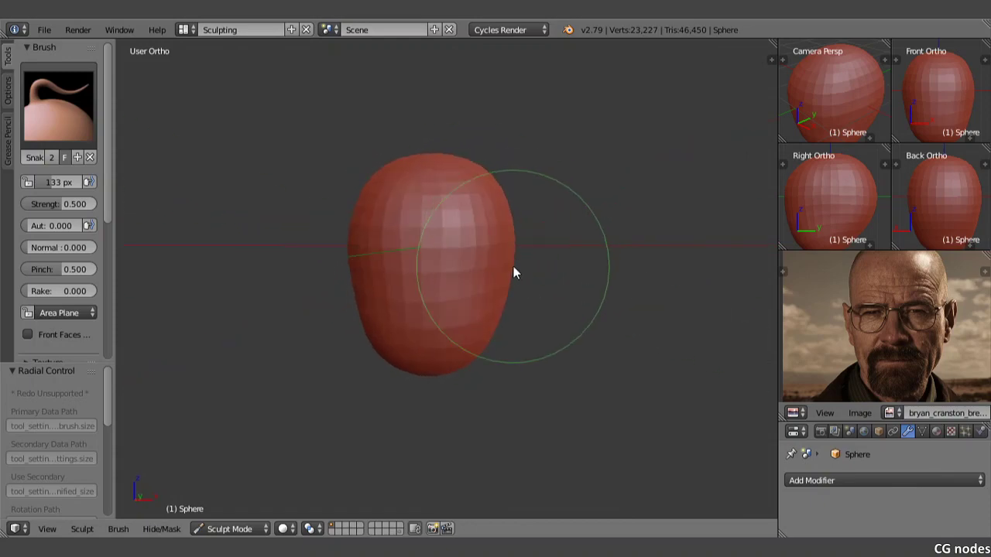
{"action": "key", "text": "KP_1"}
Step: Try SculptDraw, then switch to the Blob brush and set its radius to 54 px
{"action": "left_click", "coordinate": [59, 108]}
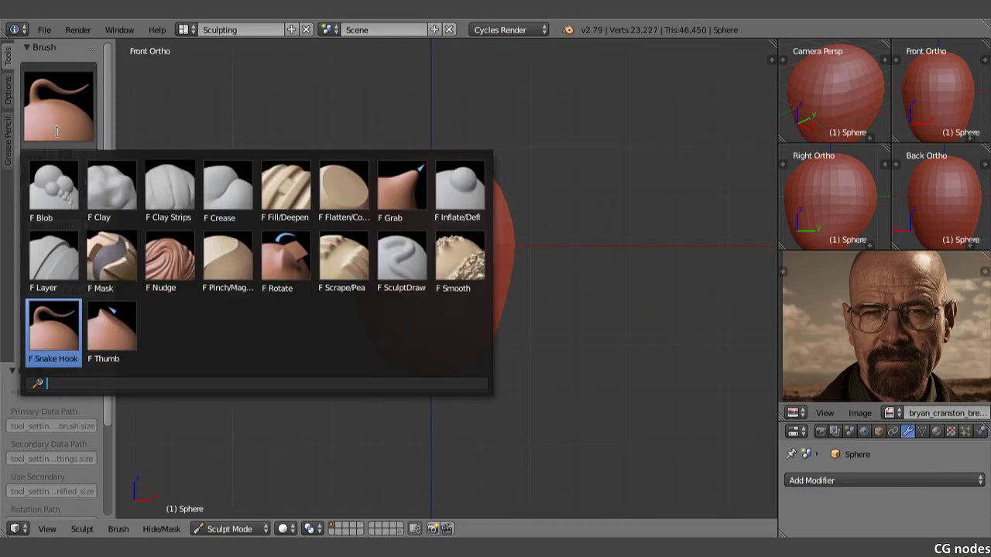
{"action": "left_click", "coordinate": [401, 263]}
{"action": "middle_click_drag", "start_coordinate": [389, 231], "coordinate": [399, 220], "text": "shift"}
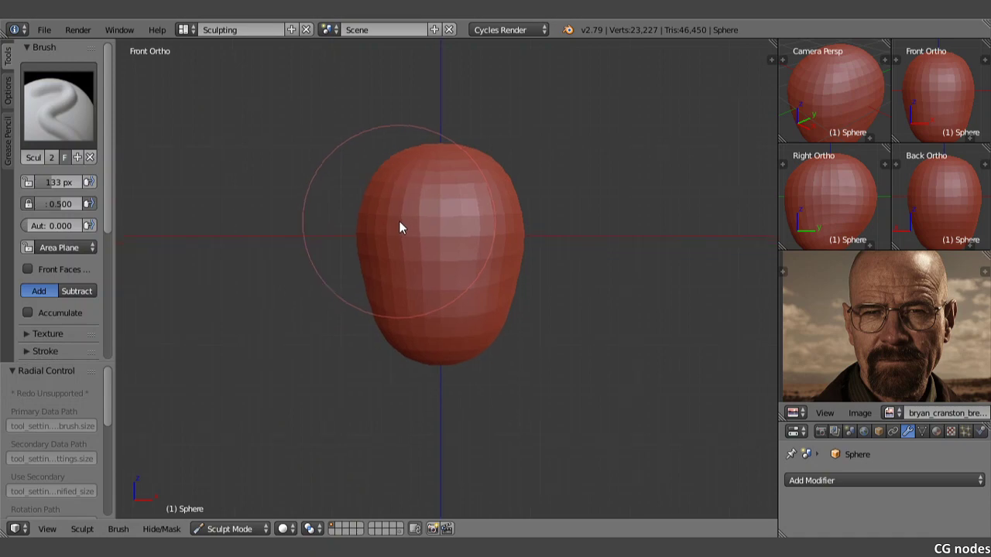
{"action": "left_click", "coordinate": [41, 91]}
{"action": "left_click", "coordinate": [53, 188]}
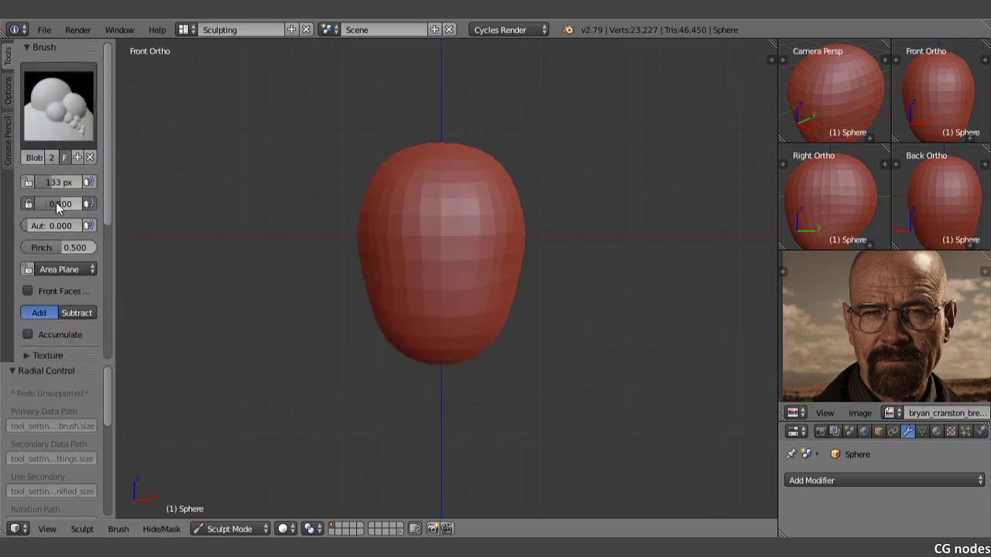
{"action": "left_click_drag", "start_coordinate": [113, 203], "coordinate": [95, 336]}
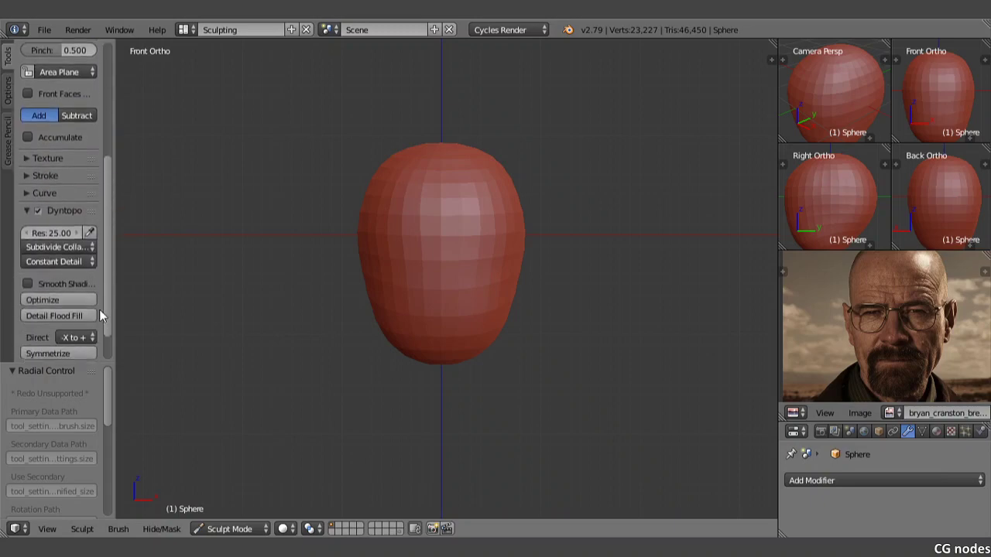
{"action": "scroll", "coordinate": [95, 336], "scroll_direction": "up", "scroll_amount": 3}
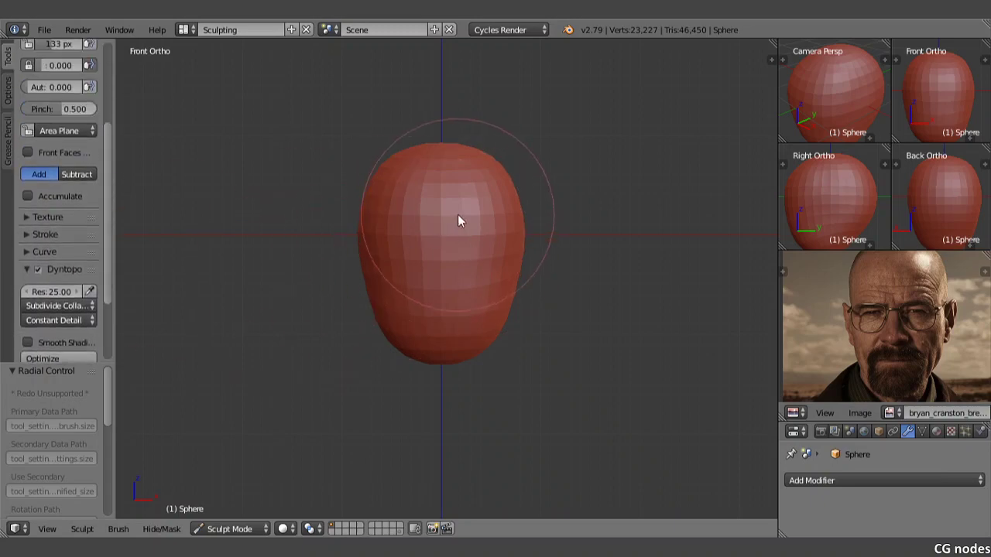
{"action": "key", "text": "f"}
{"action": "left_click", "coordinate": [391, 232]}
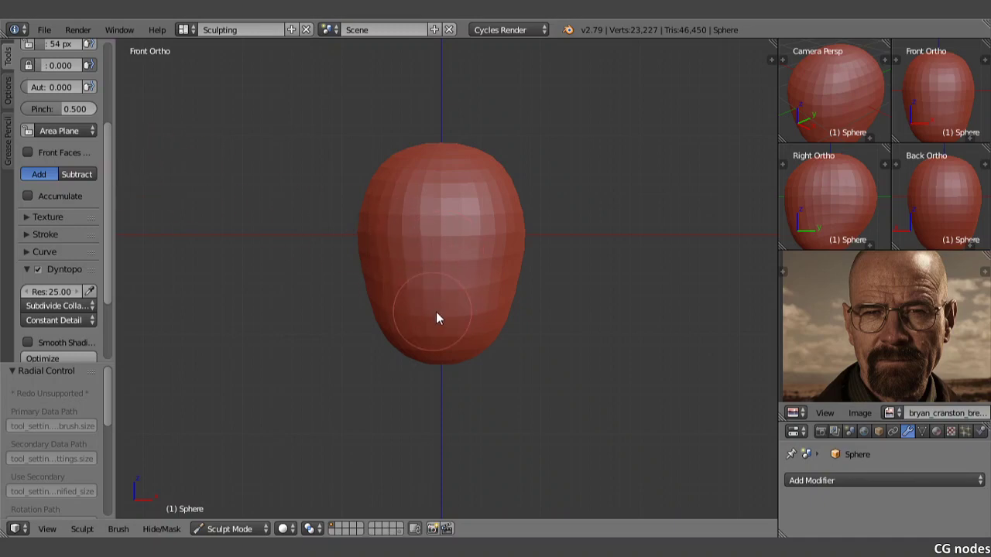
Step: Switch back to the SculptDraw brush and view the head in Right Ortho
{"action": "scroll", "coordinate": [310, 194], "scroll_direction": "up", "scroll_amount": 1}
{"action": "scroll", "coordinate": [106, 152], "scroll_direction": "up", "scroll_amount": 4}
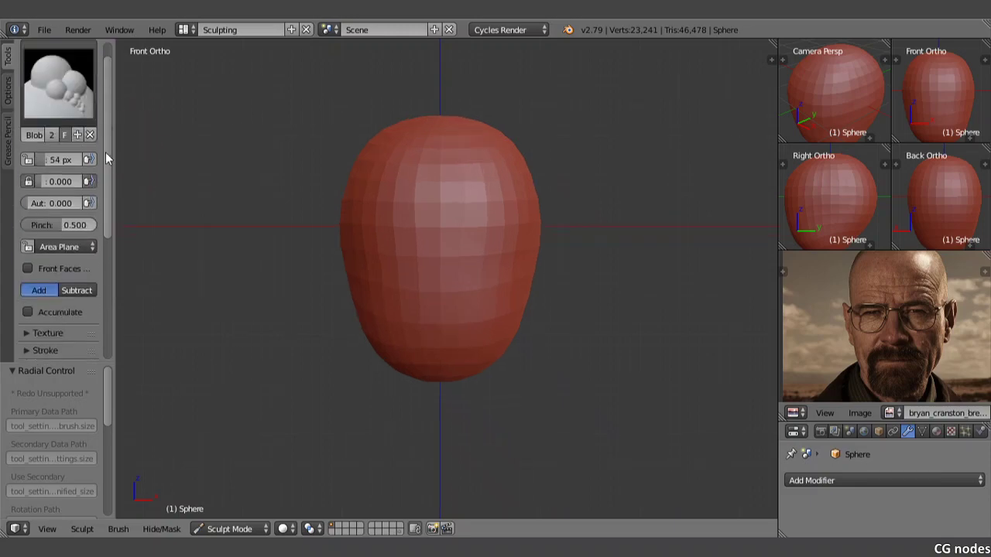
{"action": "scroll", "coordinate": [60, 162], "scroll_direction": "up", "scroll_amount": 1}
{"action": "left_click", "coordinate": [50, 133]}
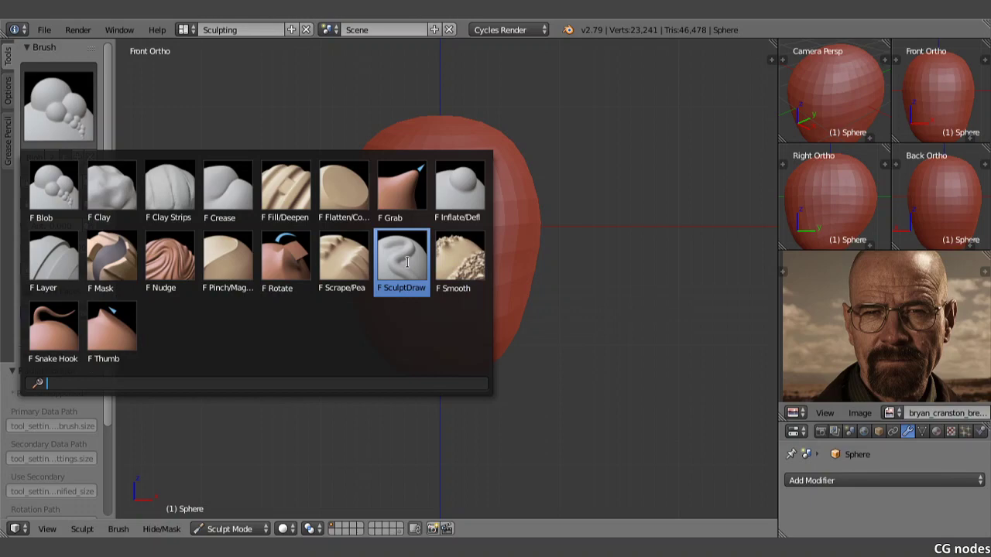
{"action": "left_click", "coordinate": [407, 262]}
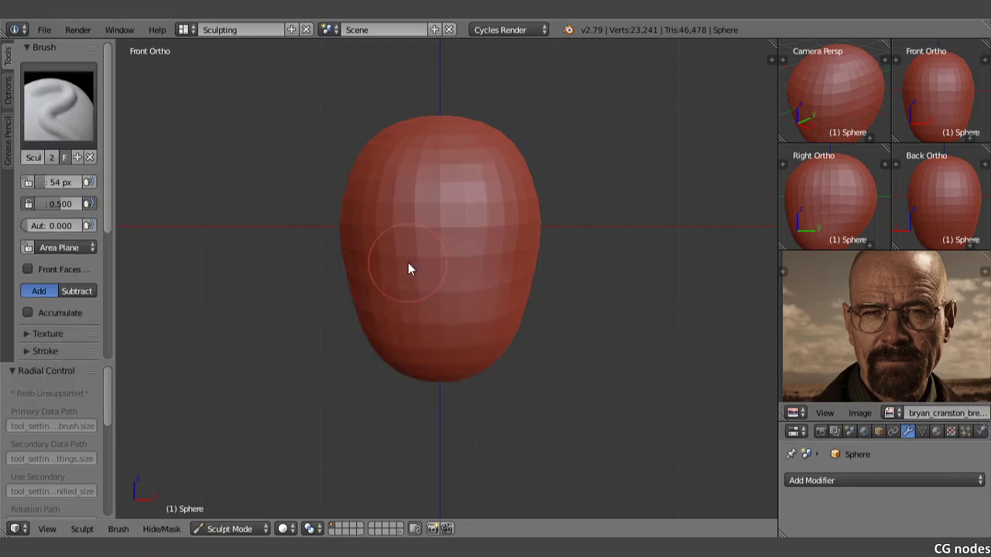
{"action": "middle_click_drag", "start_coordinate": [458, 277], "coordinate": [406, 256]}
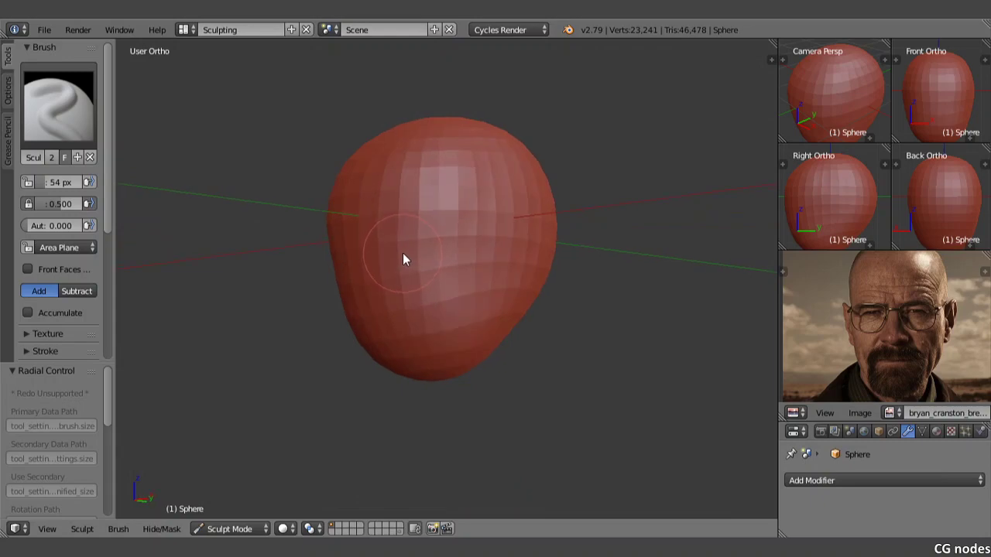
{"action": "key", "text": "KP_3"}
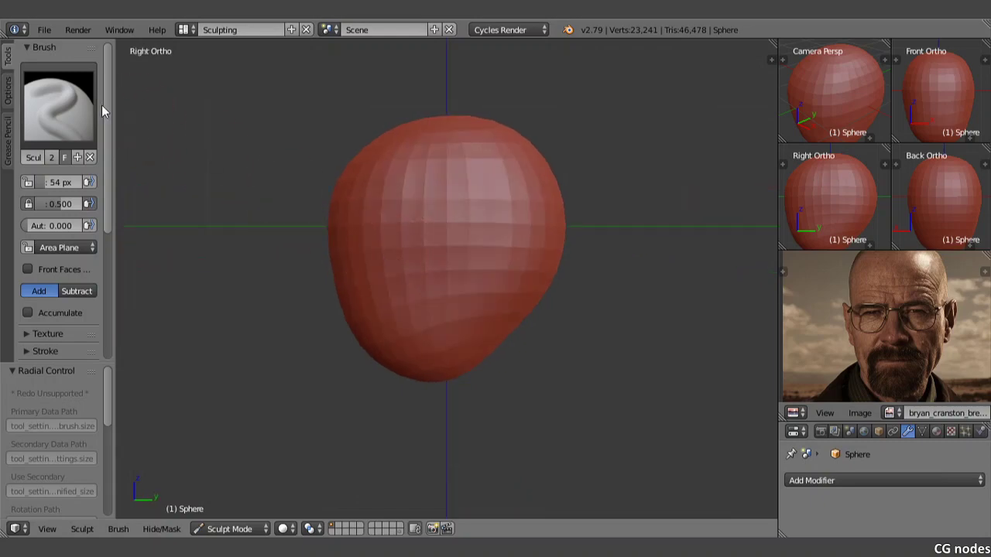
Step: Select Snake Hook at 220 px and pull the sphere's bottom tip to the left
{"action": "left_click", "coordinate": [75, 108]}
{"action": "left_click", "coordinate": [75, 363]}
{"action": "key", "text": "f"}
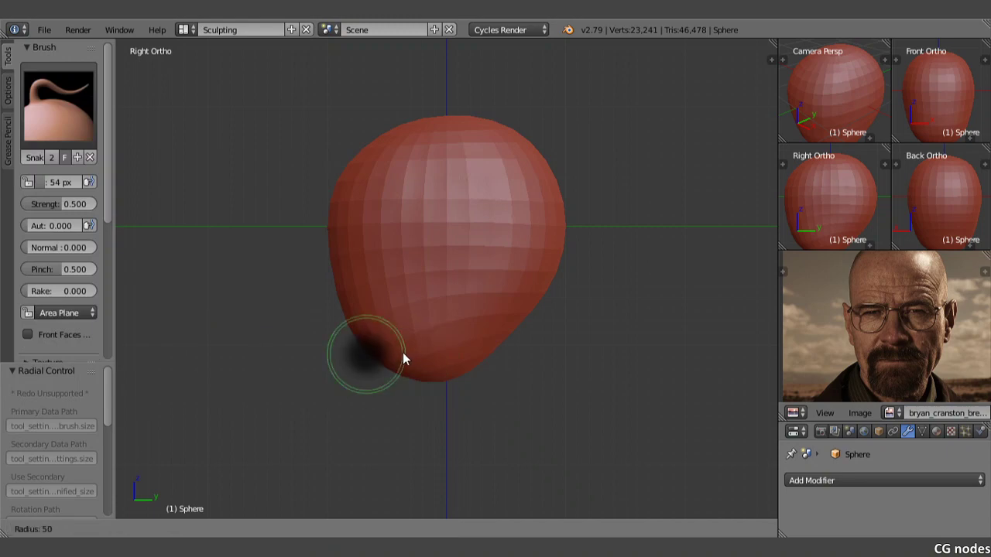
{"action": "left_click", "coordinate": [526, 367]}
{"action": "mouse_move", "coordinate": [448, 380]}
{"action": "left_mouse_down"}
{"action": "mouse_move", "coordinate": [399, 383]}
{"action": "mouse_move", "coordinate": [370, 367]}
{"action": "left_mouse_up"}
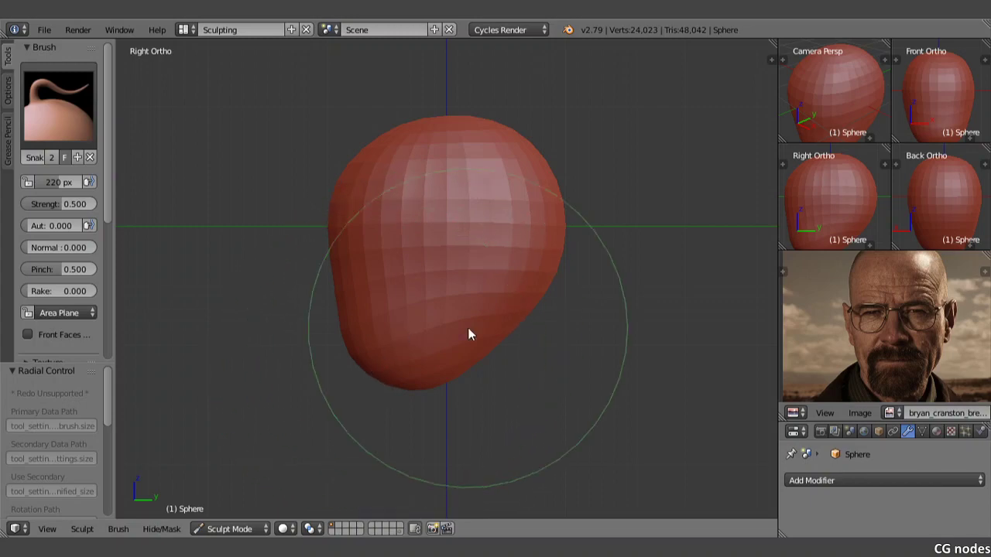
{"action": "middle_click_drag", "start_coordinate": [391, 348], "coordinate": [482, 331]}
{"action": "key", "text": "KP_3"}
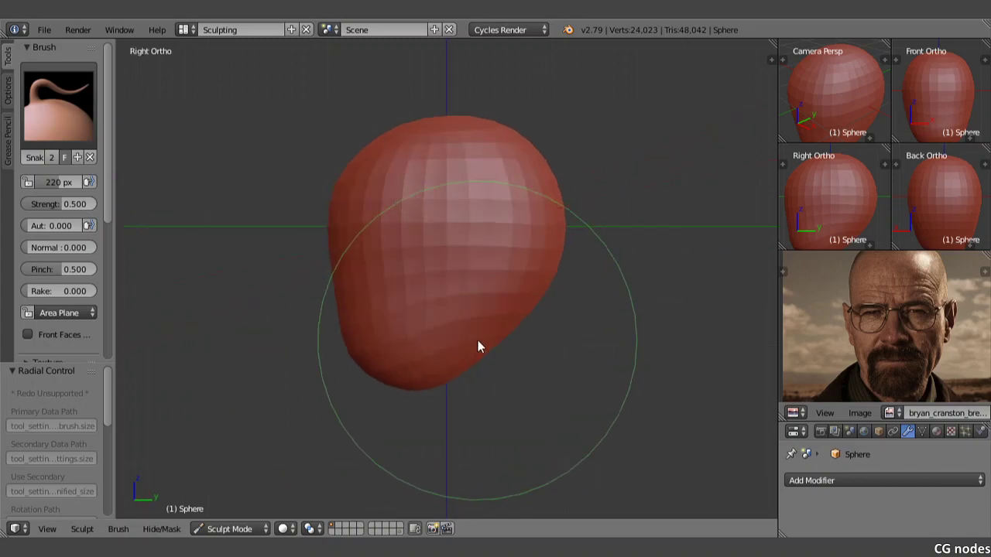
Step: In side view, round the jaw, flatten the upper left and shape the chin, then set 103 px
{"action": "left_click_drag", "start_coordinate": [361, 360], "coordinate": [381, 391]}
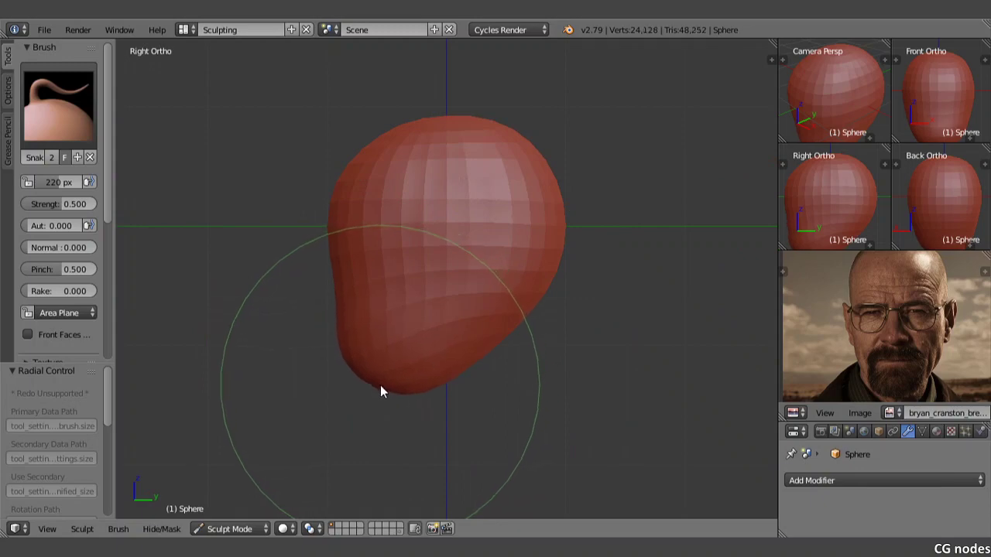
{"action": "left_click_drag", "start_coordinate": [341, 190], "coordinate": [343, 172]}
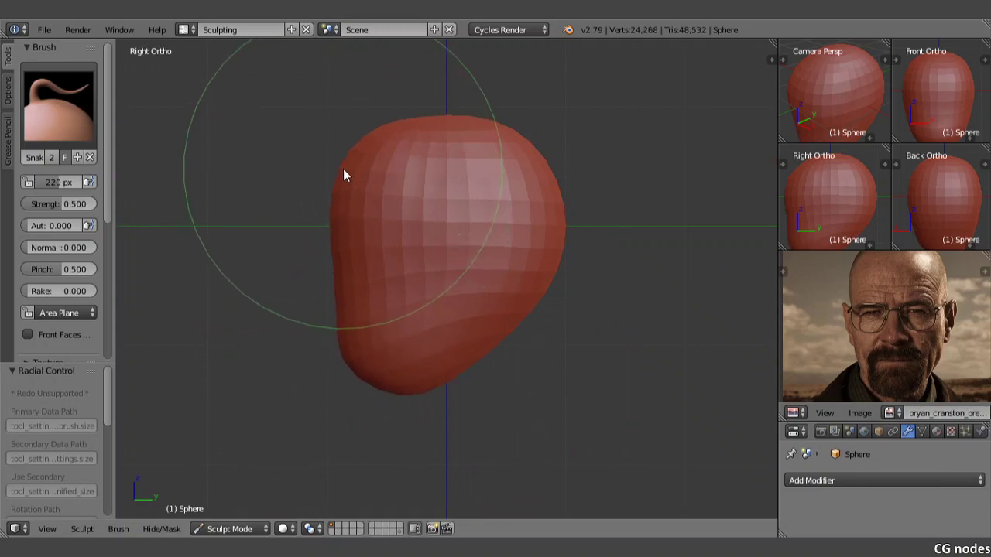
{"action": "mouse_move", "coordinate": [343, 332]}
{"action": "left_mouse_down"}
{"action": "mouse_move", "coordinate": [371, 387]}
{"action": "mouse_move", "coordinate": [359, 393]}
{"action": "mouse_move", "coordinate": [347, 359]}
{"action": "left_mouse_up"}
{"action": "key", "text": "f"}
{"action": "left_click", "coordinate": [283, 393]}
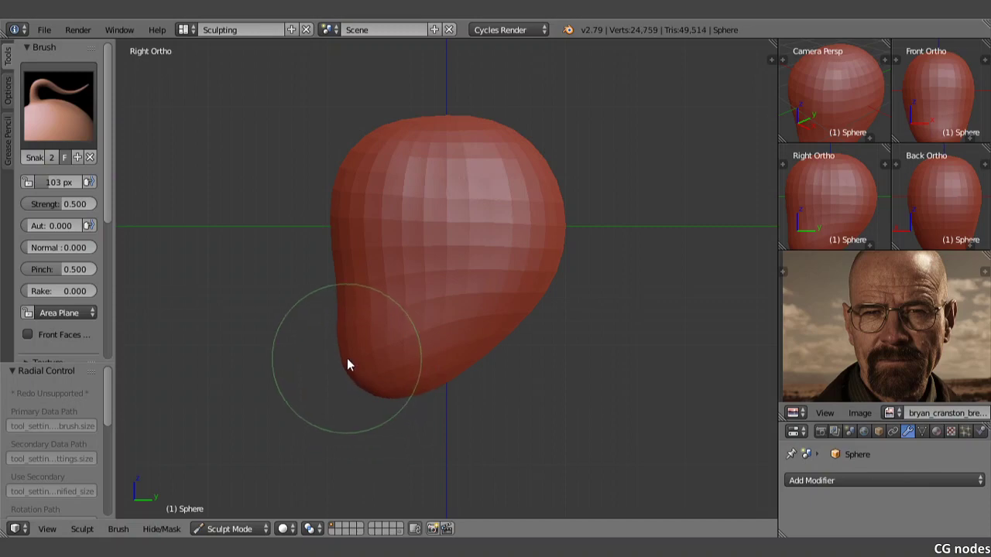
{"action": "mouse_move", "coordinate": [359, 331]}
{"action": "middle_mouse_down"}
{"action": "mouse_move", "coordinate": [487, 293]}
{"action": "mouse_move", "coordinate": [529, 298]}
{"action": "mouse_move", "coordinate": [407, 324]}
{"action": "mouse_move", "coordinate": [330, 326]}
{"action": "middle_mouse_up"}
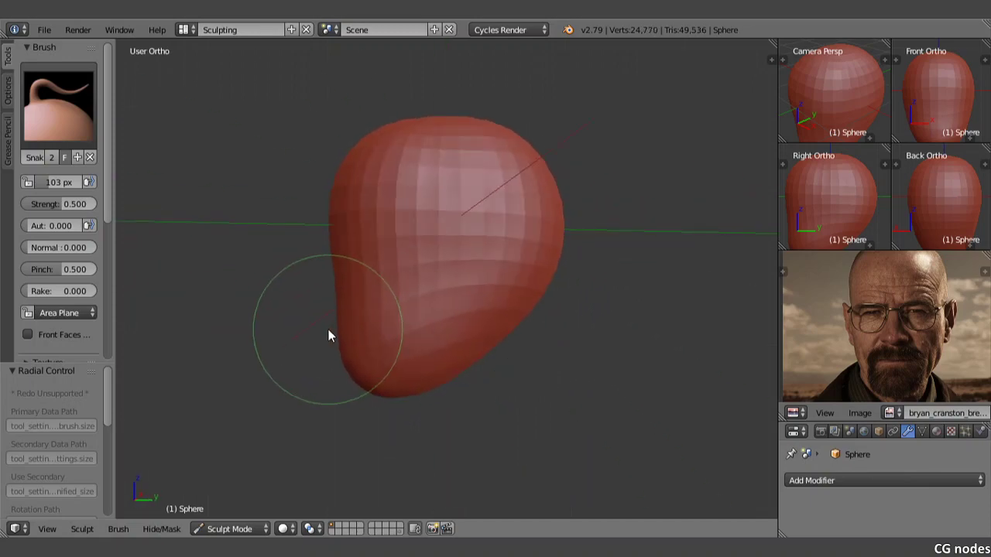
{"action": "key", "text": "KP_3"}
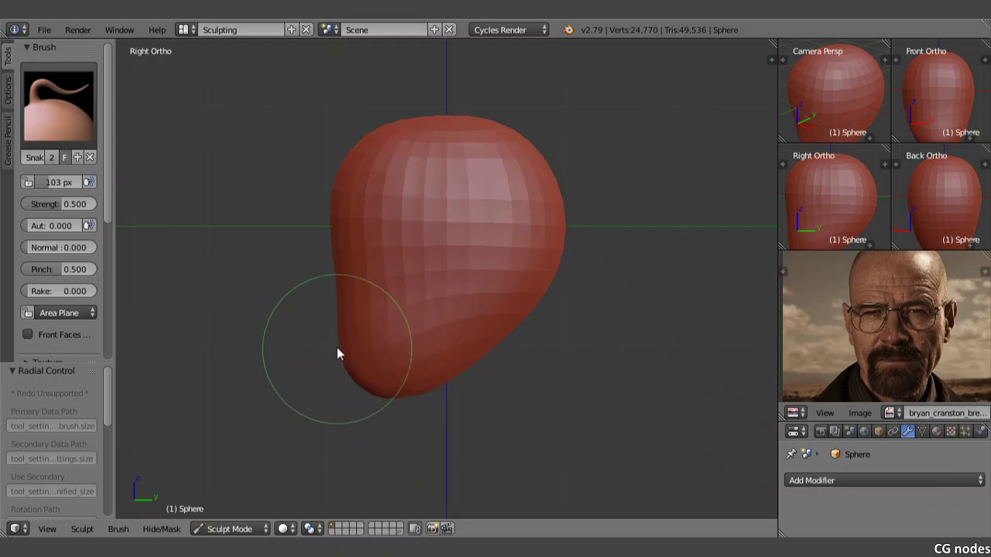
Step: Reshape the upper-left outline of the head in the side view
{"action": "left_click_drag", "start_coordinate": [335, 263], "coordinate": [332, 199]}
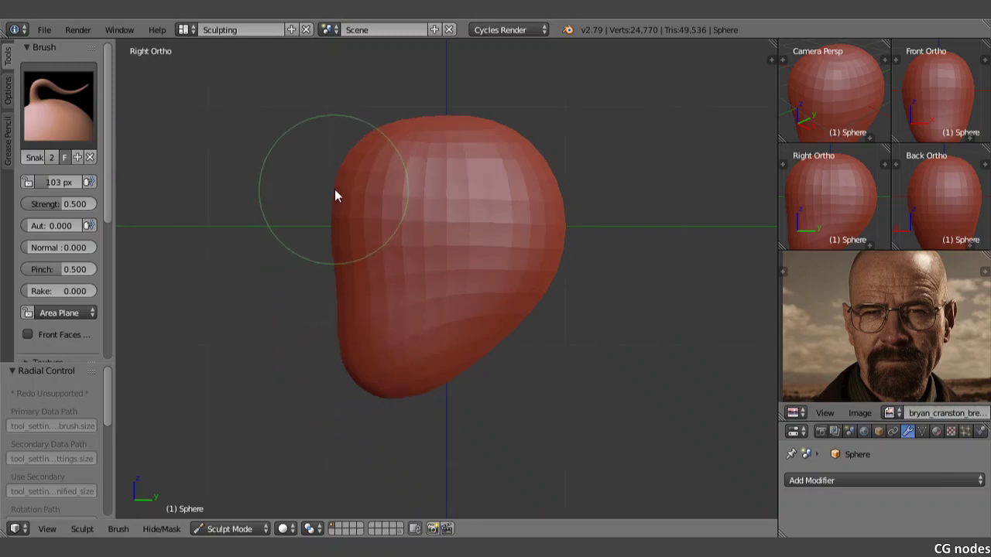
{"action": "left_click", "coordinate": [336, 199]}
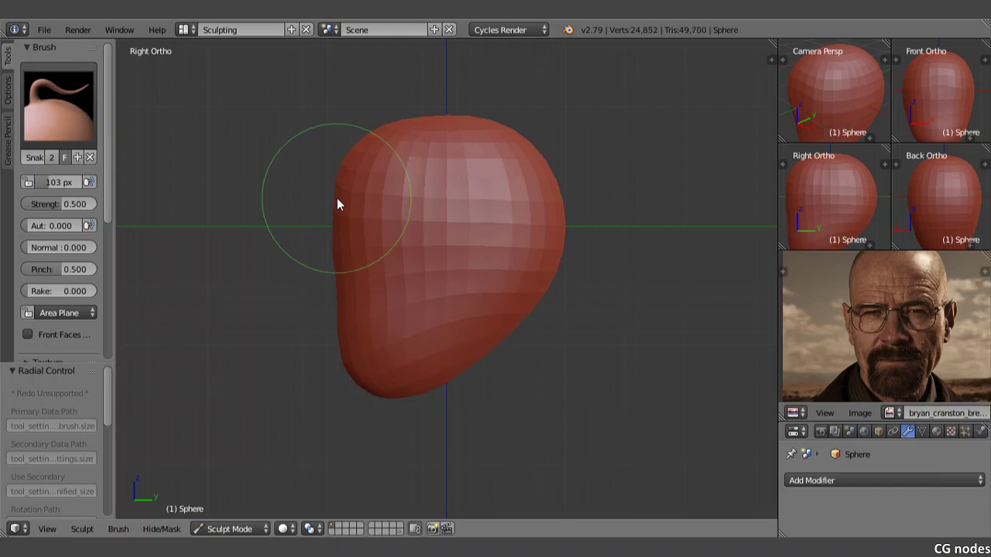
{"action": "mouse_move", "coordinate": [337, 198]}
{"action": "middle_mouse_down"}
{"action": "mouse_move", "coordinate": [450, 215]}
{"action": "mouse_move", "coordinate": [469, 225]}
{"action": "mouse_move", "coordinate": [463, 233]}
{"action": "middle_mouse_up"}
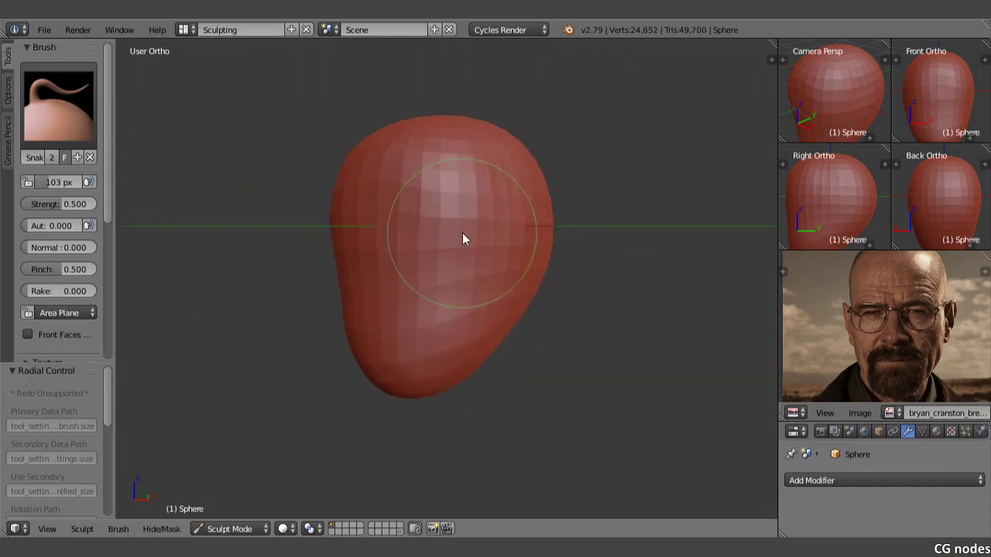
{"action": "key", "text": "KP_3"}
{"action": "middle_click_drag", "start_coordinate": [426, 282], "coordinate": [557, 256]}
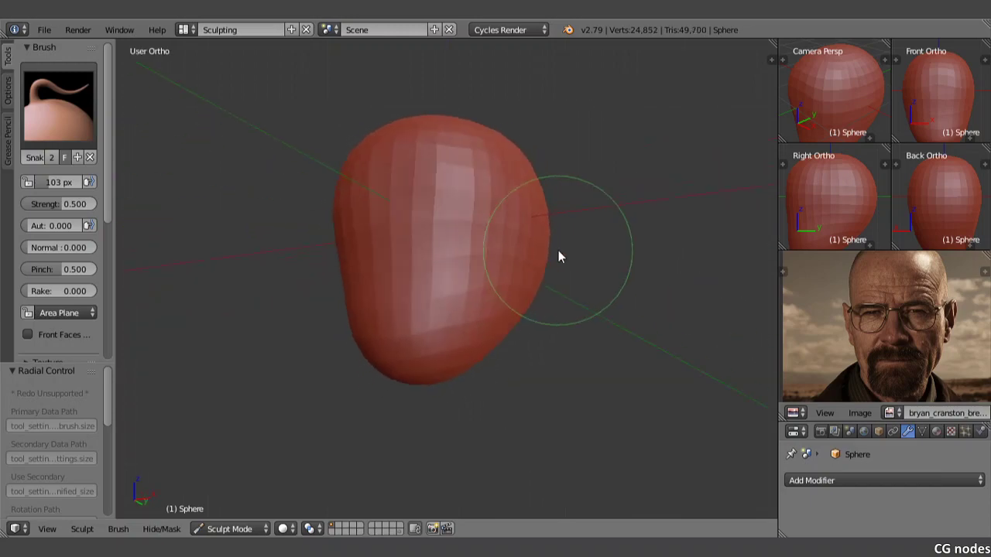
{"action": "key", "text": "KP_1"}
Step: In front view, reshape the lower right and round off the bottom, then select SculptDraw
{"action": "left_click_drag", "start_coordinate": [504, 372], "coordinate": [441, 392]}
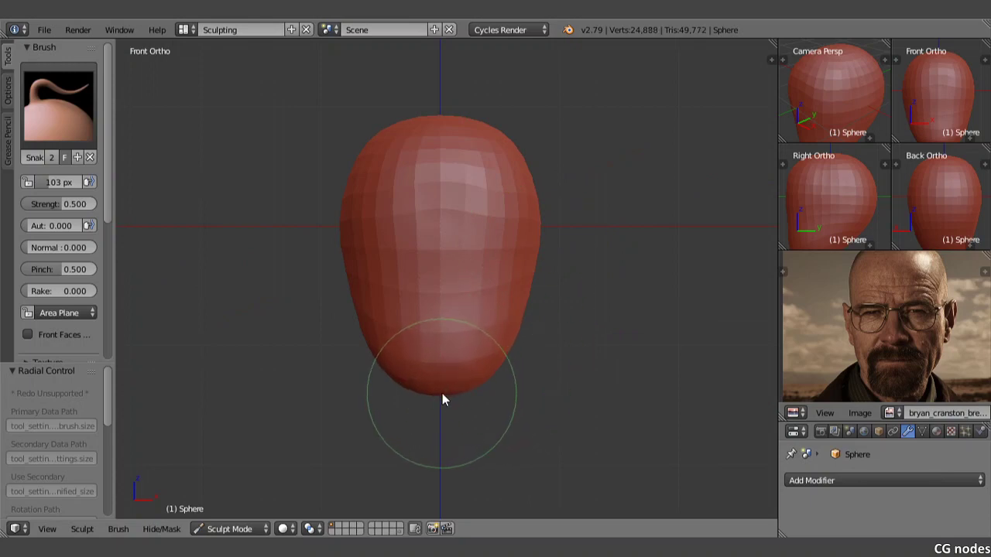
{"action": "mouse_move", "coordinate": [441, 392]}
{"action": "middle_mouse_down"}
{"action": "mouse_move", "coordinate": [525, 321]}
{"action": "mouse_move", "coordinate": [431, 308]}
{"action": "middle_mouse_up"}
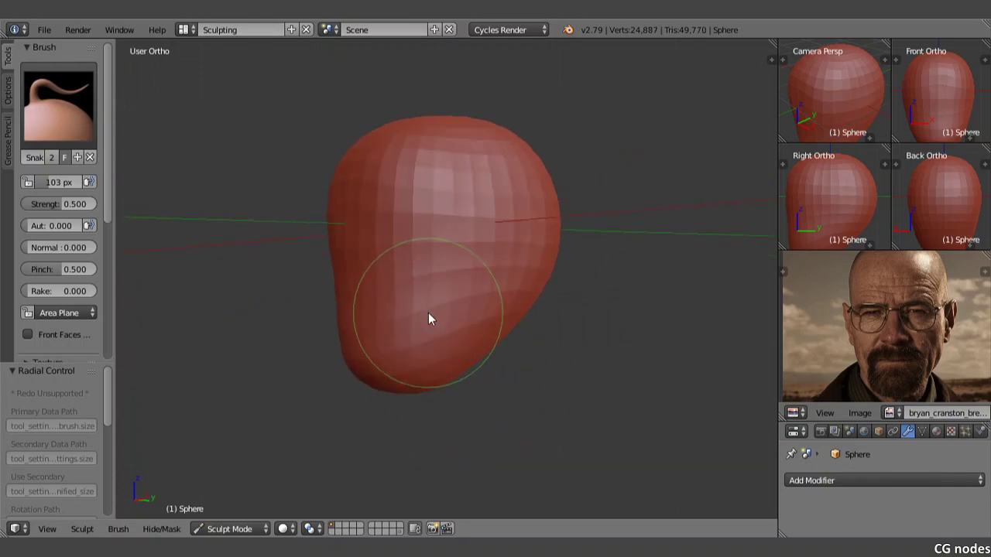
{"action": "key", "text": "KP_3"}
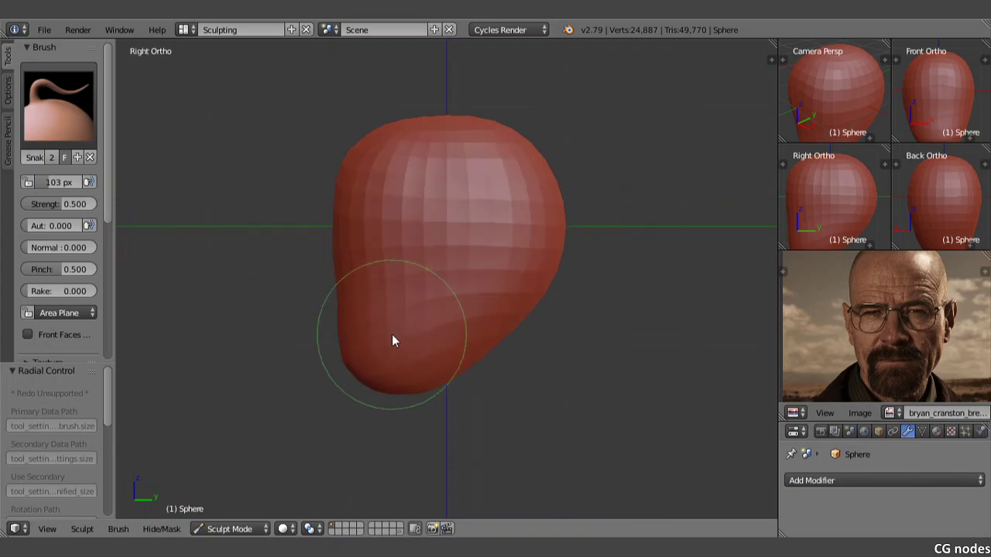
{"action": "middle_click_drag", "start_coordinate": [392, 335], "coordinate": [490, 320]}
{"action": "key", "text": "KP_1"}
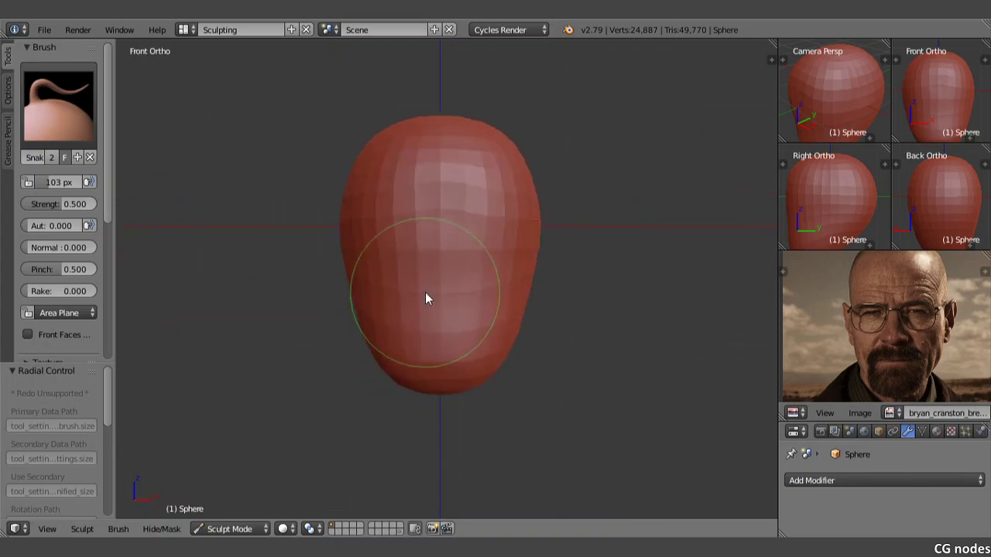
{"action": "left_click", "coordinate": [86, 120]}
{"action": "left_click", "coordinate": [401, 264]}
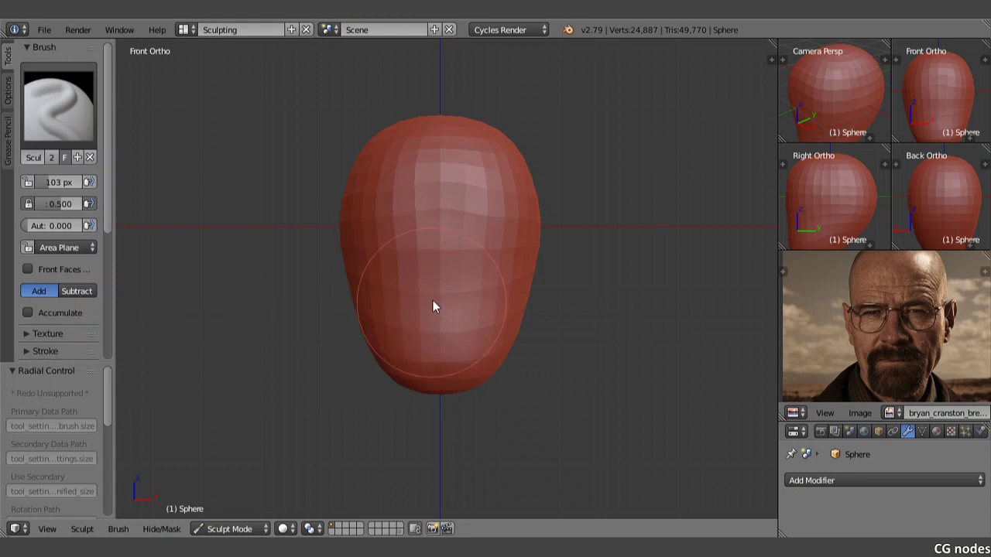
Step: Switch back to the Snake Hook brush and shrink it to 54 px
{"action": "key", "text": "f"}
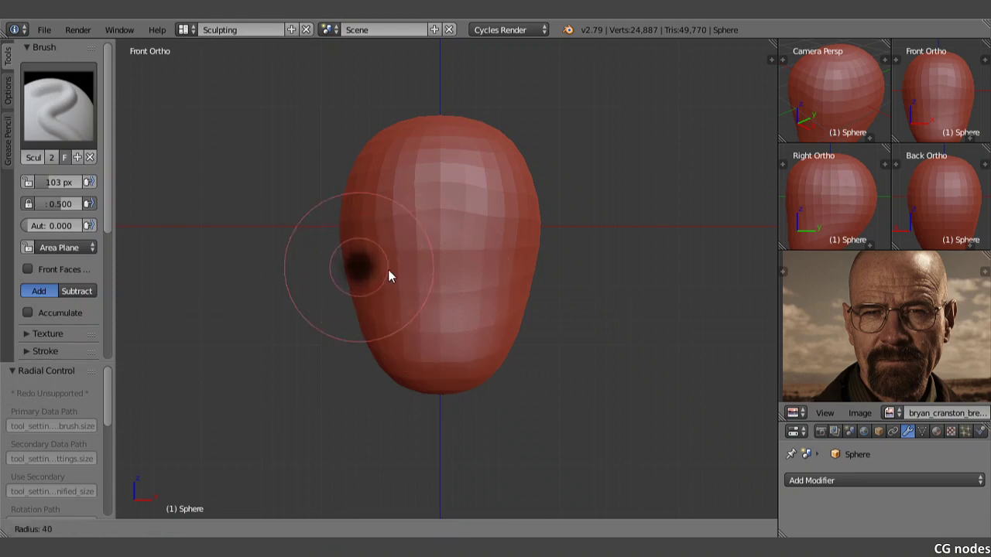
{"action": "left_click", "coordinate": [150, 154]}
{"action": "left_click", "coordinate": [62, 108]}
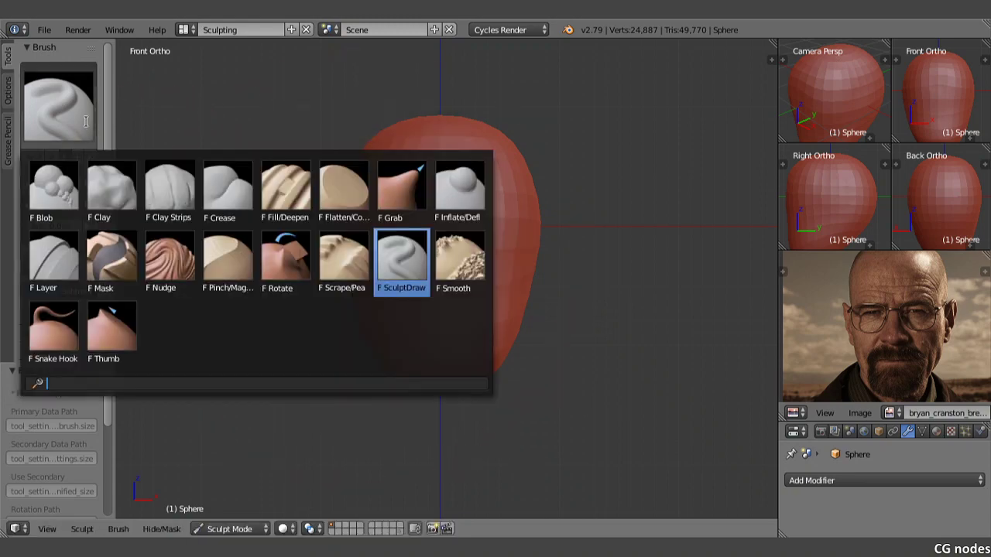
{"action": "left_click", "coordinate": [68, 323]}
{"action": "middle_click_drag", "start_coordinate": [428, 241], "coordinate": [401, 230]}
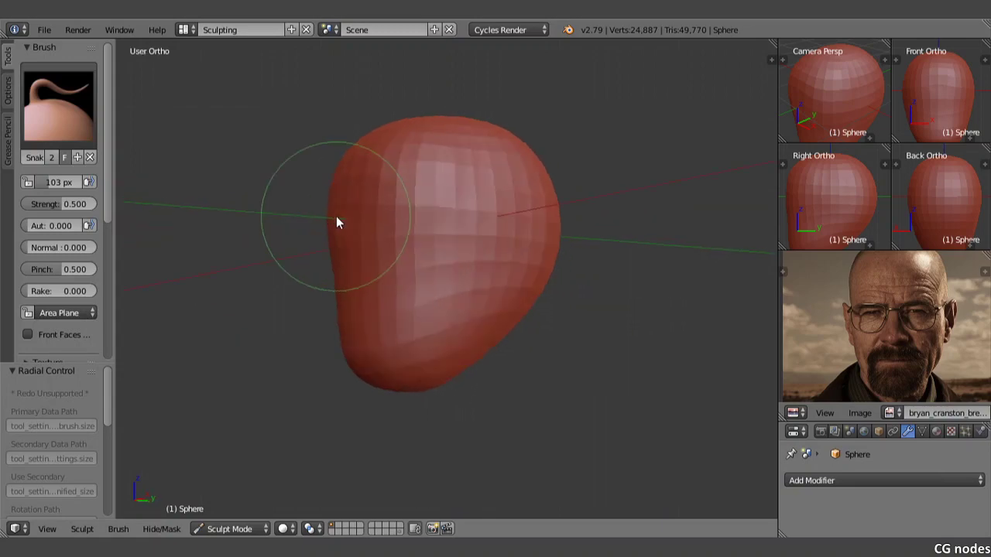
{"action": "key", "text": "f"}
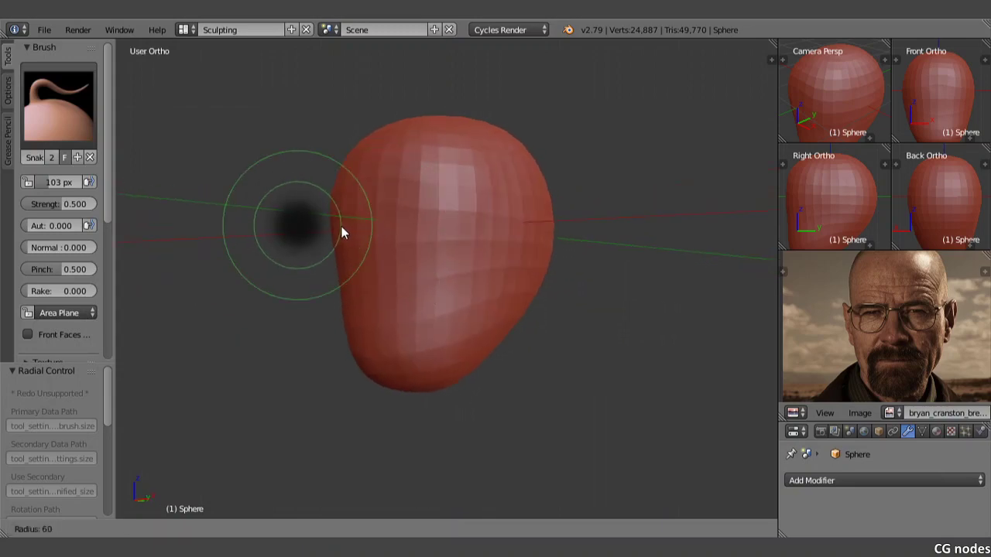
{"action": "left_click", "coordinate": [343, 227]}
Step: Pull a nose bulge from the face centre, reducing the brush to 35 px and undoing misplaced strokes
{"action": "mouse_move", "coordinate": [373, 271]}
{"action": "left_mouse_down"}
{"action": "mouse_move", "coordinate": [376, 252]}
{"action": "mouse_move", "coordinate": [369, 292]}
{"action": "left_mouse_up"}
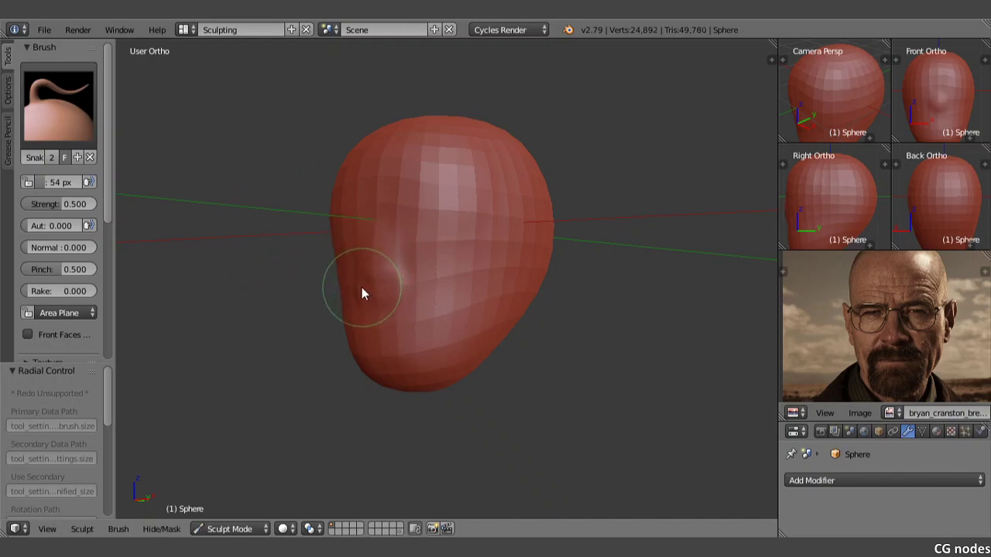
{"action": "left_click_drag", "start_coordinate": [360, 290], "coordinate": [372, 291]}
{"action": "key", "text": "ctrl+z"}
{"action": "key", "text": "f"}
{"action": "left_click", "coordinate": [393, 279]}
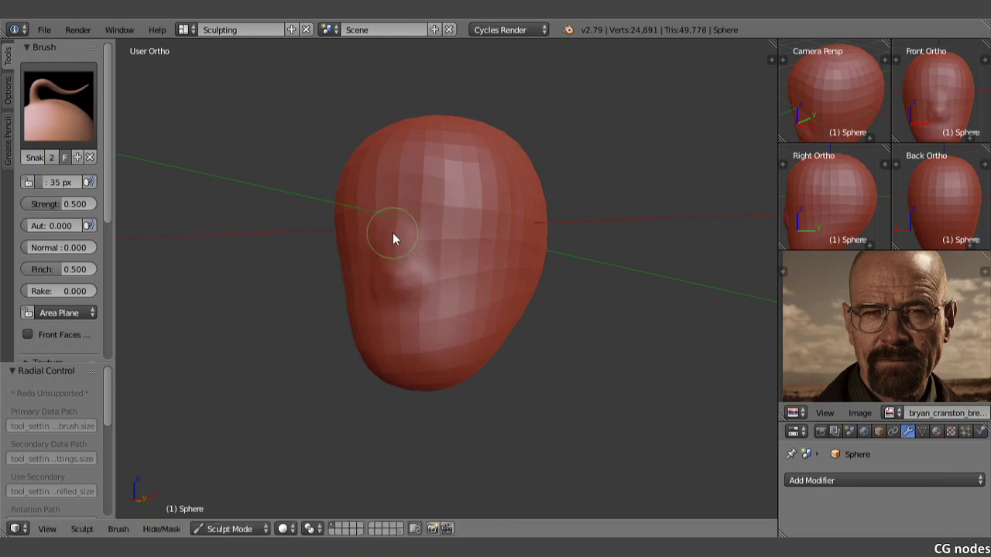
{"action": "left_click_drag", "start_coordinate": [416, 235], "coordinate": [417, 234]}
{"action": "key", "text": "ctrl+z"}
{"action": "key", "text": "ctrl+z"}
{"action": "mouse_move", "coordinate": [412, 230]}
{"action": "middle_mouse_down"}
{"action": "mouse_move", "coordinate": [453, 208]}
{"action": "mouse_move", "coordinate": [429, 202]}
{"action": "middle_mouse_up"}
{"action": "mouse_move", "coordinate": [433, 286]}
{"action": "middle_mouse_down"}
{"action": "mouse_move", "coordinate": [421, 273]}
{"action": "mouse_move", "coordinate": [431, 241]}
{"action": "middle_mouse_up"}
{"action": "scroll", "coordinate": [420, 274], "scroll_direction": "up", "scroll_amount": 2}
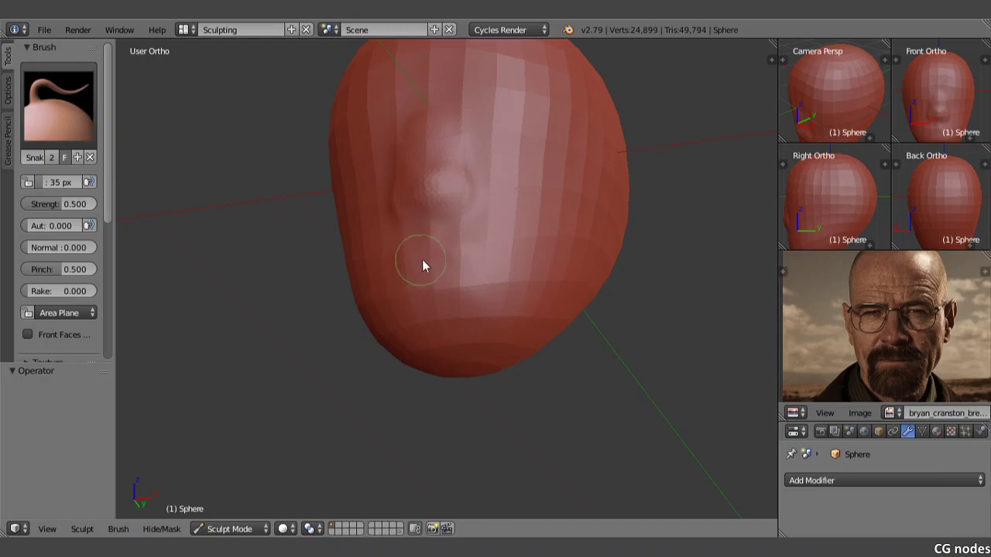
Step: Set the Snake Hook to 62 px and shape the mouth area below the nose
{"action": "middle_click_drag", "start_coordinate": [434, 263], "coordinate": [422, 267]}
{"action": "key", "text": "f"}
{"action": "left_click", "coordinate": [457, 266]}
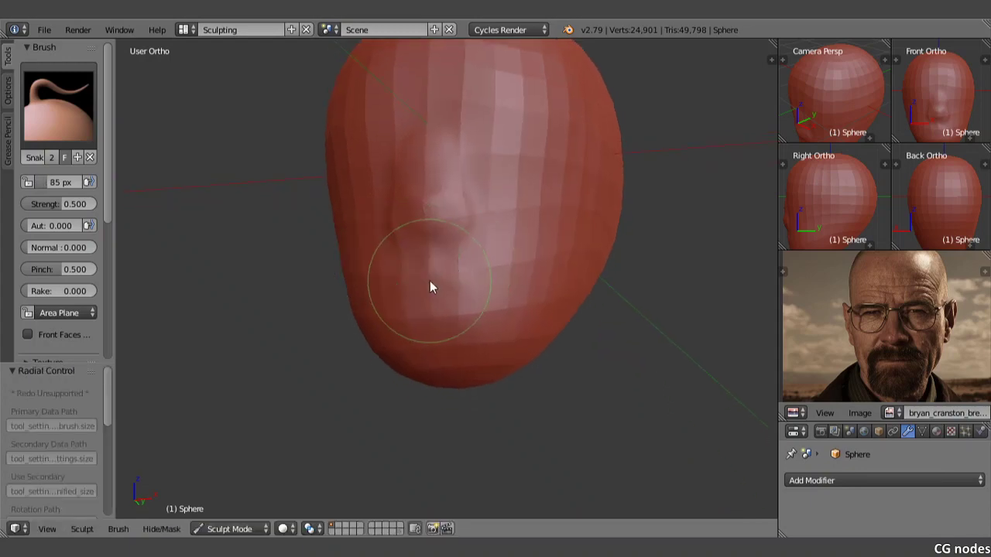
{"action": "key", "text": "f"}
{"action": "left_click", "coordinate": [416, 284]}
{"action": "mouse_move", "coordinate": [426, 290]}
{"action": "left_mouse_down"}
{"action": "mouse_move", "coordinate": [403, 287]}
{"action": "mouse_move", "coordinate": [431, 294]}
{"action": "left_mouse_up"}
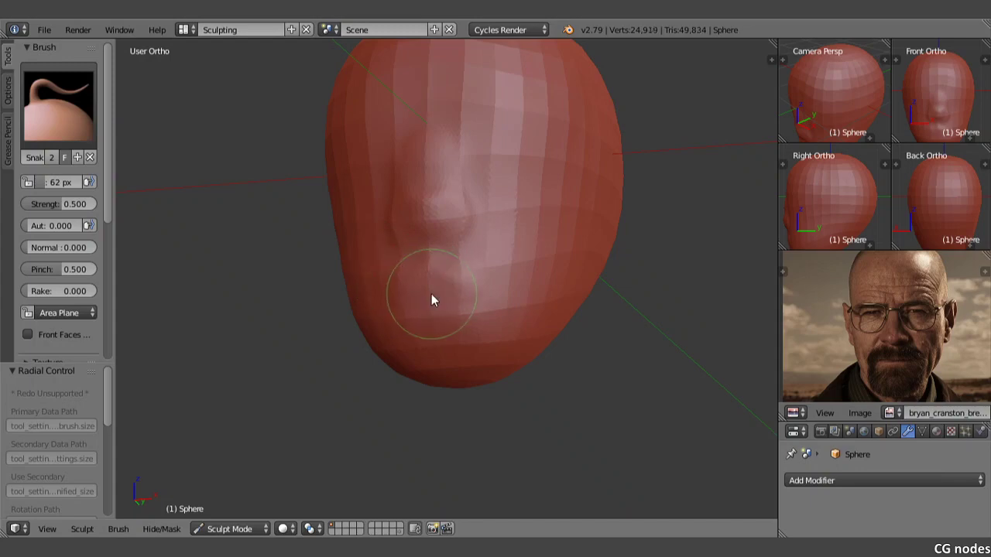
Step: Reshape the cheek and lower cheek surfaces with the brush at 48, 65 and 67 px
{"action": "key", "text": "f"}
{"action": "left_click", "coordinate": [419, 282]}
{"action": "mouse_move", "coordinate": [454, 261]}
{"action": "middle_mouse_down"}
{"action": "mouse_move", "coordinate": [418, 261]}
{"action": "mouse_move", "coordinate": [410, 224]}
{"action": "middle_mouse_up"}
{"action": "mouse_move", "coordinate": [358, 271]}
{"action": "left_mouse_down"}
{"action": "mouse_move", "coordinate": [343, 268]}
{"action": "mouse_move", "coordinate": [356, 266]}
{"action": "left_mouse_up"}
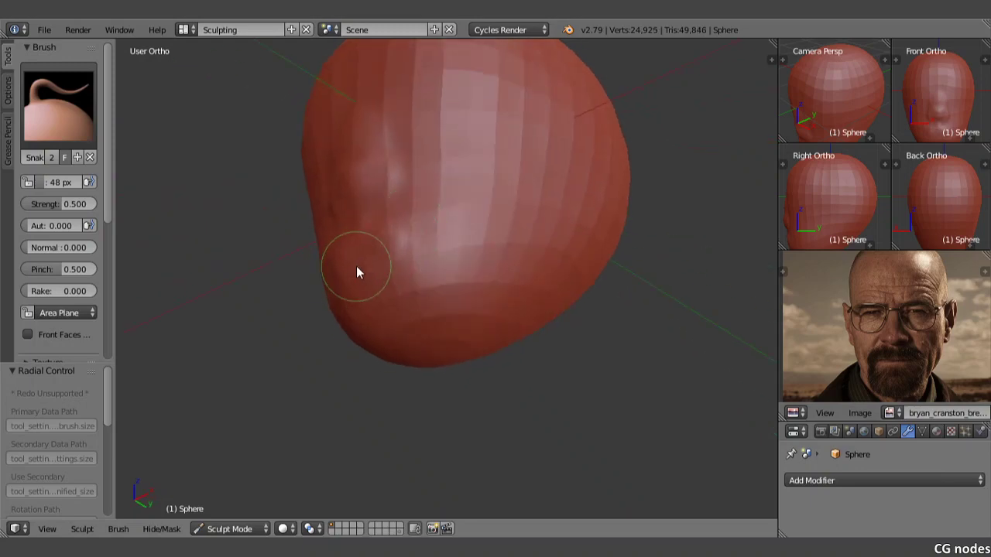
{"action": "key", "text": "f"}
{"action": "left_click", "coordinate": [360, 265]}
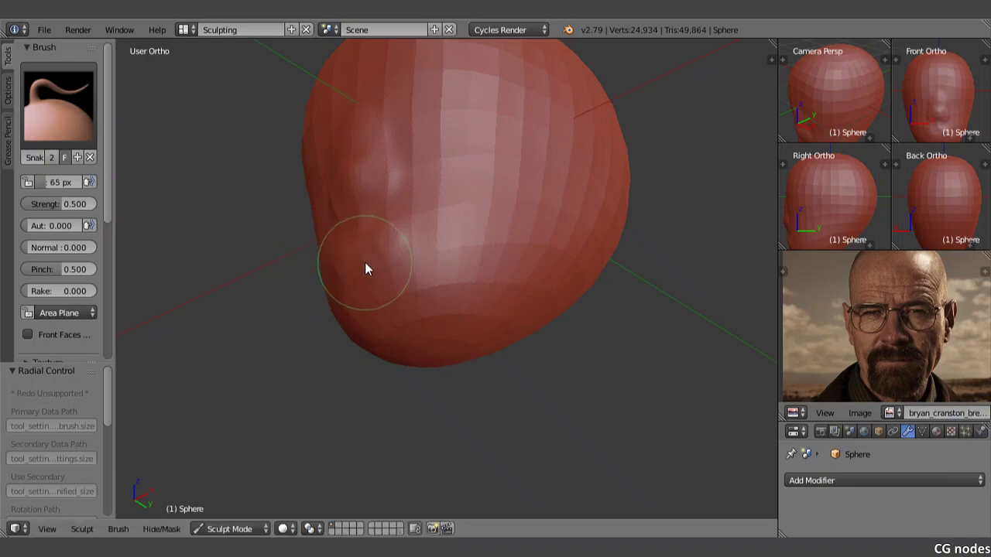
{"action": "left_click_drag", "start_coordinate": [362, 261], "coordinate": [357, 256]}
{"action": "middle_click_drag", "start_coordinate": [357, 264], "coordinate": [416, 271]}
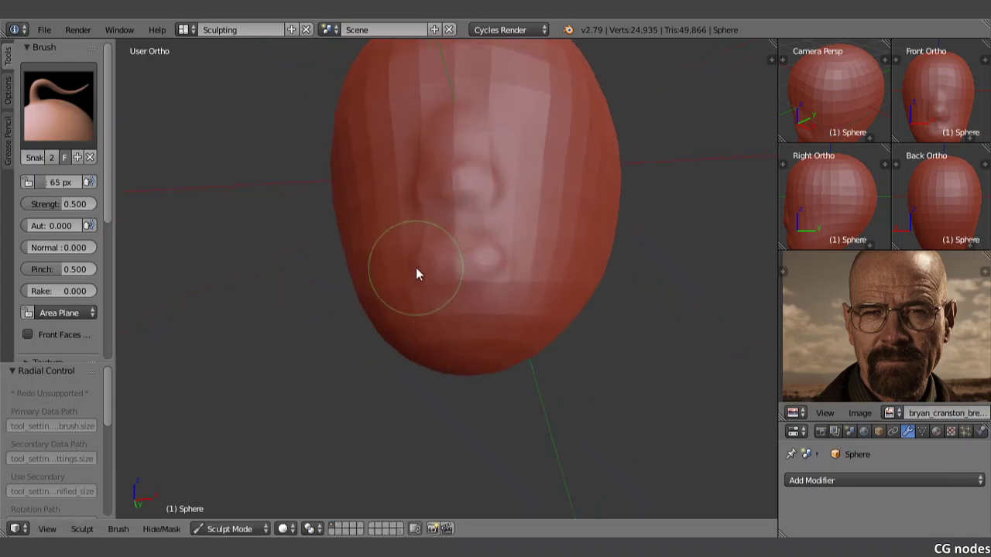
{"action": "key", "text": "f"}
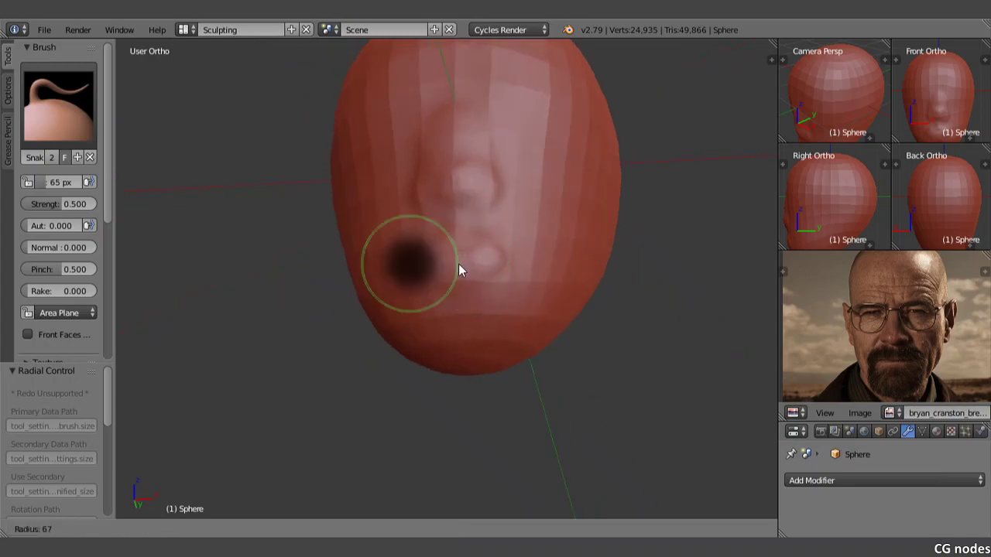
{"action": "left_click", "coordinate": [458, 264]}
{"action": "middle_click_drag", "start_coordinate": [458, 264], "coordinate": [371, 286]}
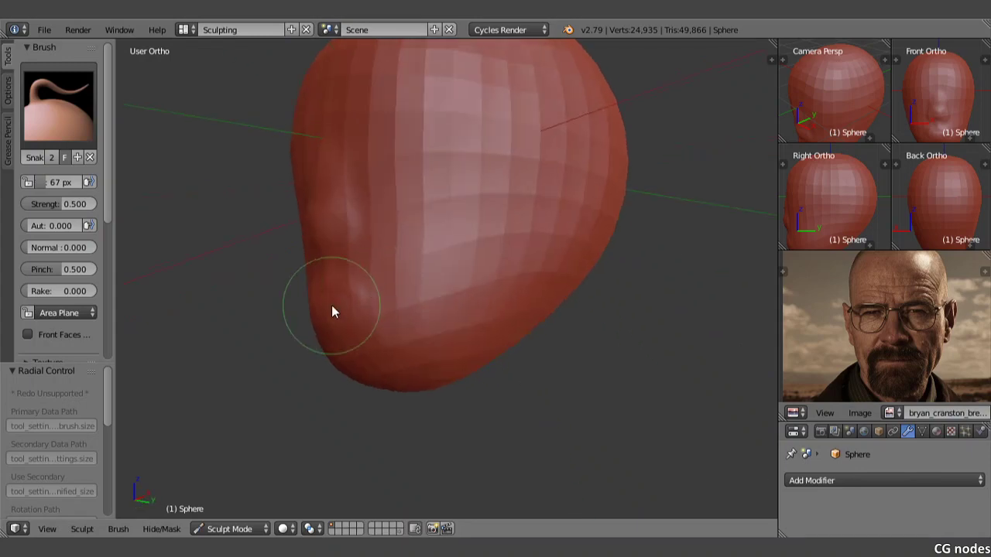
{"action": "left_click_drag", "start_coordinate": [377, 299], "coordinate": [370, 298]}
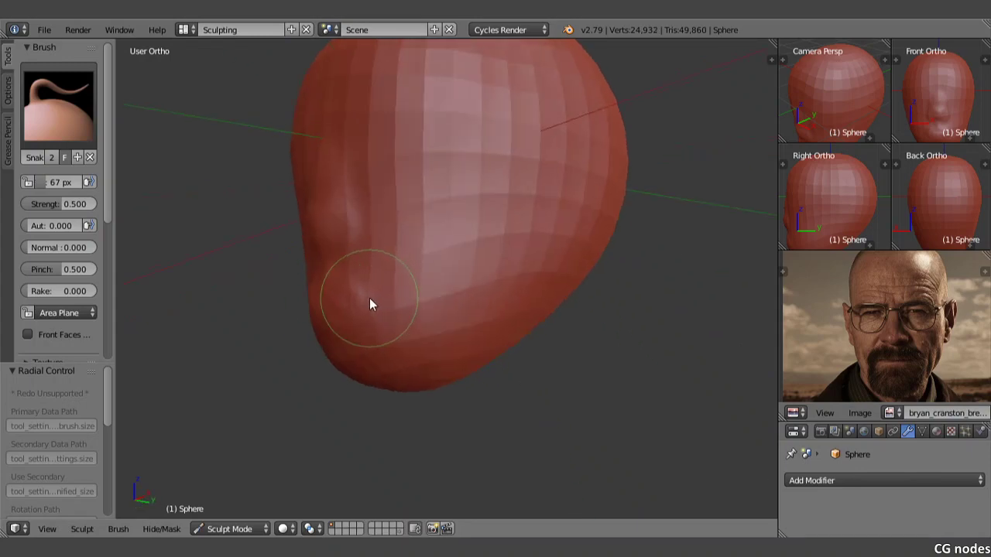
{"action": "mouse_move", "coordinate": [368, 299]}
{"action": "middle_mouse_down"}
{"action": "mouse_move", "coordinate": [434, 277]}
{"action": "mouse_move", "coordinate": [408, 294]}
{"action": "mouse_move", "coordinate": [428, 293]}
{"action": "middle_mouse_up"}
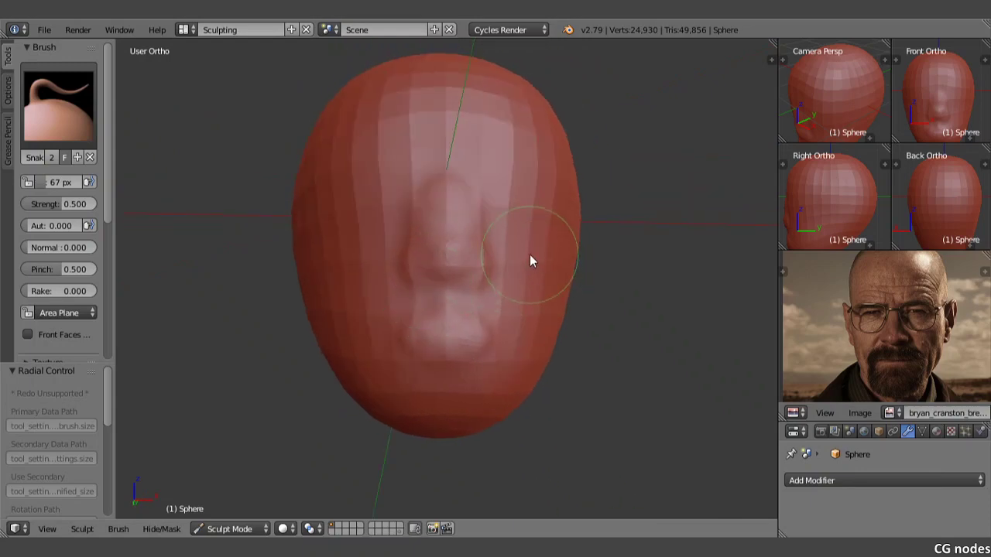
Step: In front view, set SculptDraw to 48 px and stretch the bump into a nose rising to the brow
{"action": "left_click", "coordinate": [68, 124]}
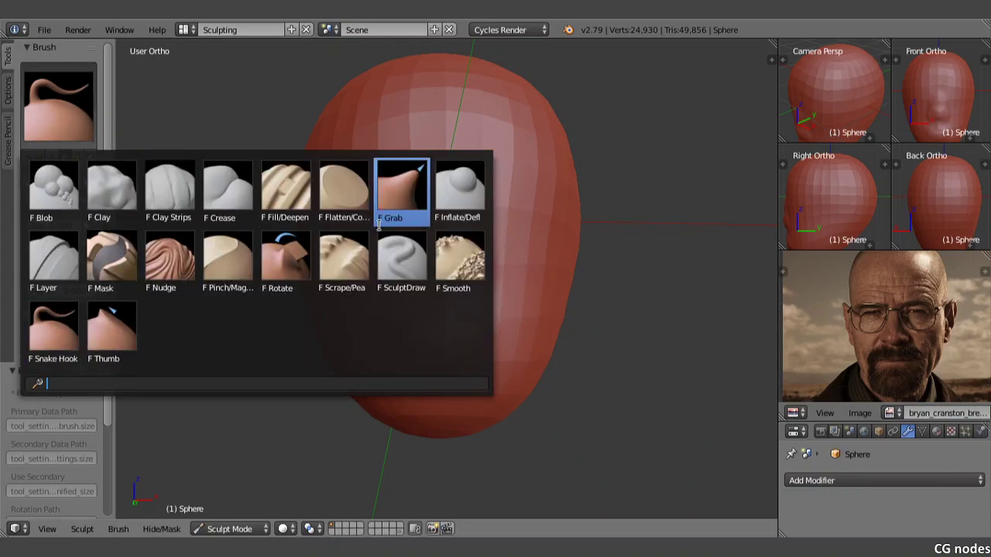
{"action": "left_click", "coordinate": [407, 252]}
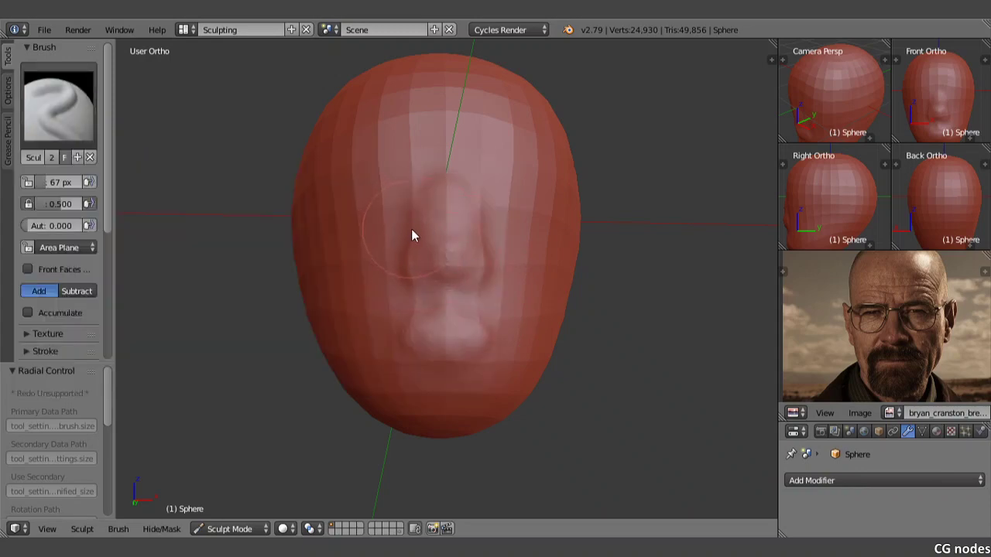
{"action": "key", "text": "KP_1"}
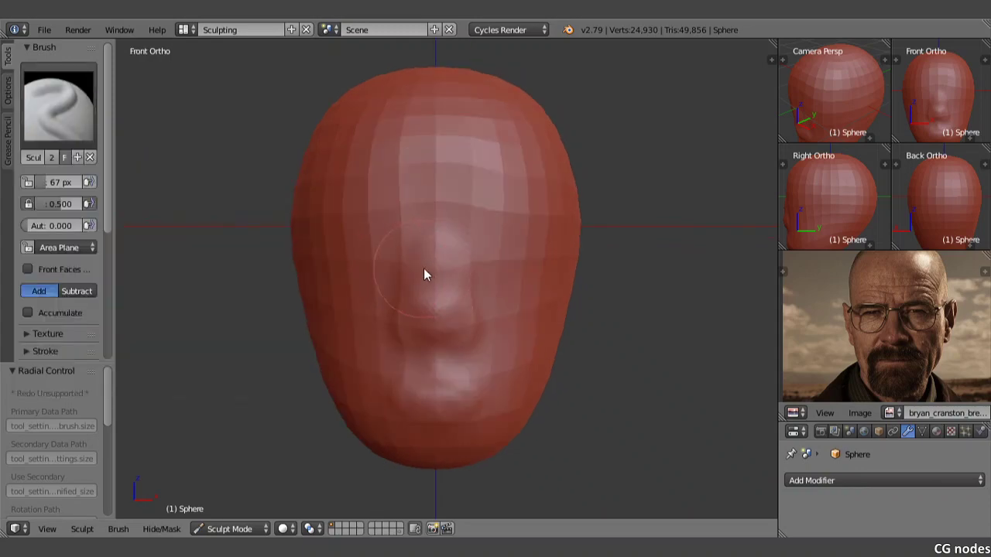
{"action": "middle_click_drag", "start_coordinate": [423, 268], "coordinate": [407, 253], "text": "shift"}
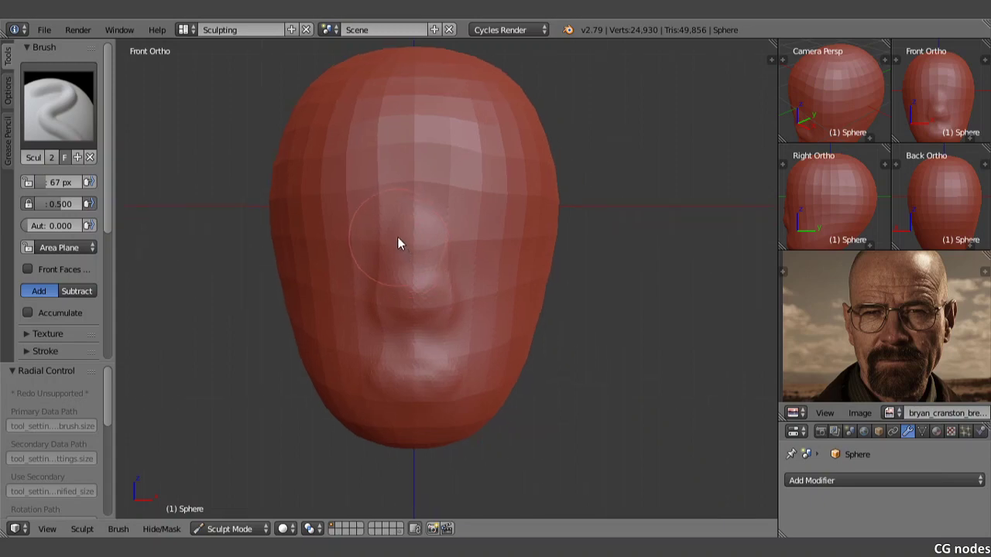
{"action": "key", "text": "f"}
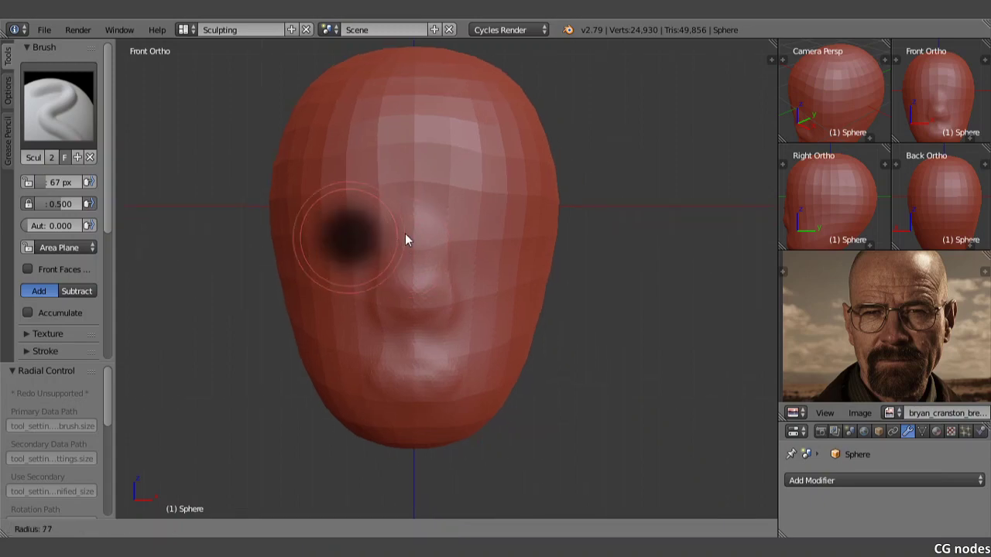
{"action": "left_click", "coordinate": [405, 234]}
{"action": "key", "text": "f"}
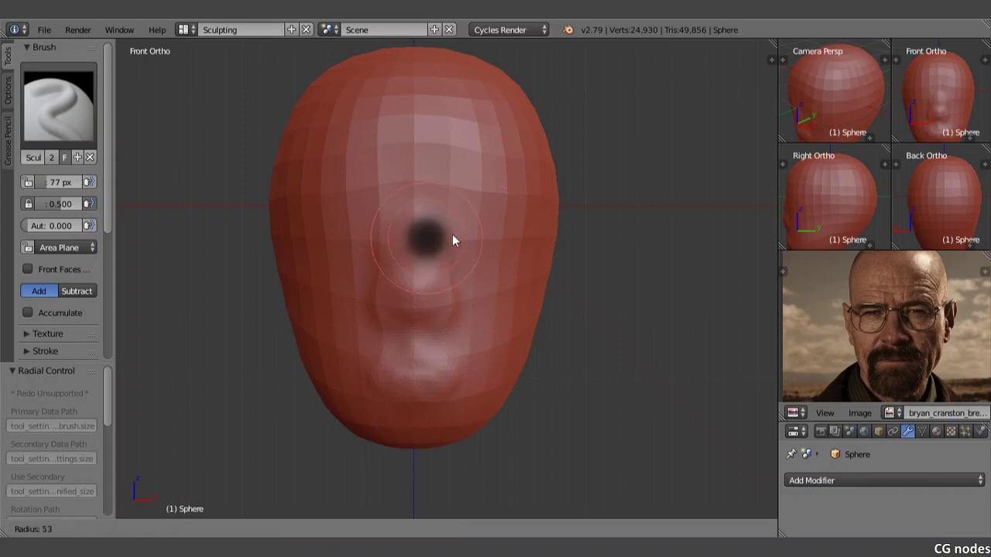
{"action": "left_click", "coordinate": [458, 236]}
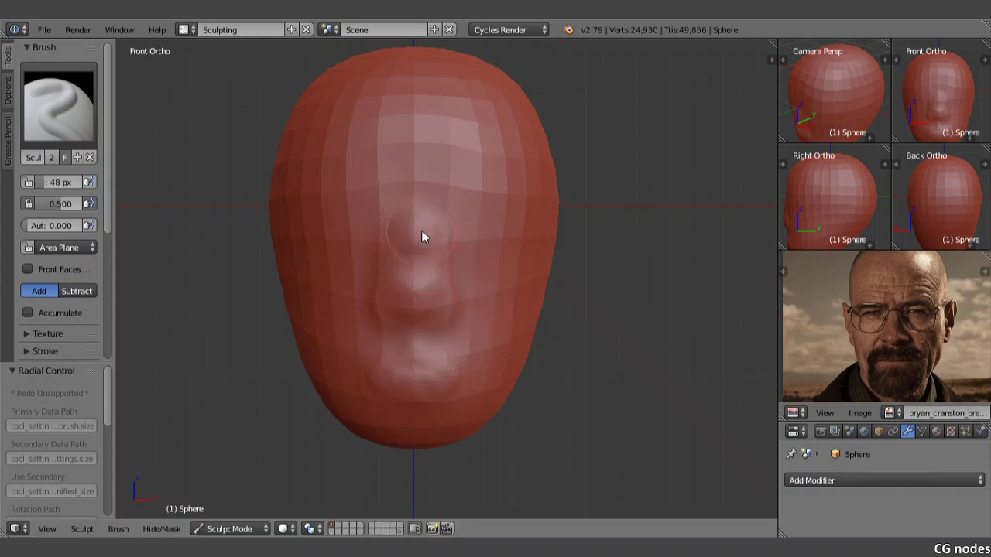
{"action": "mouse_move", "coordinate": [421, 236]}
{"action": "left_mouse_down"}
{"action": "mouse_move", "coordinate": [416, 293]}
{"action": "mouse_move", "coordinate": [392, 309]}
{"action": "mouse_move", "coordinate": [405, 225]}
{"action": "mouse_move", "coordinate": [467, 199]}
{"action": "mouse_move", "coordinate": [496, 205]}
{"action": "left_mouse_up"}
Step: Sculpt a fuller upper lip and mouth line, then shape the lower lip and chin
{"action": "scroll", "coordinate": [840, 286], "scroll_direction": "up", "scroll_amount": 2}
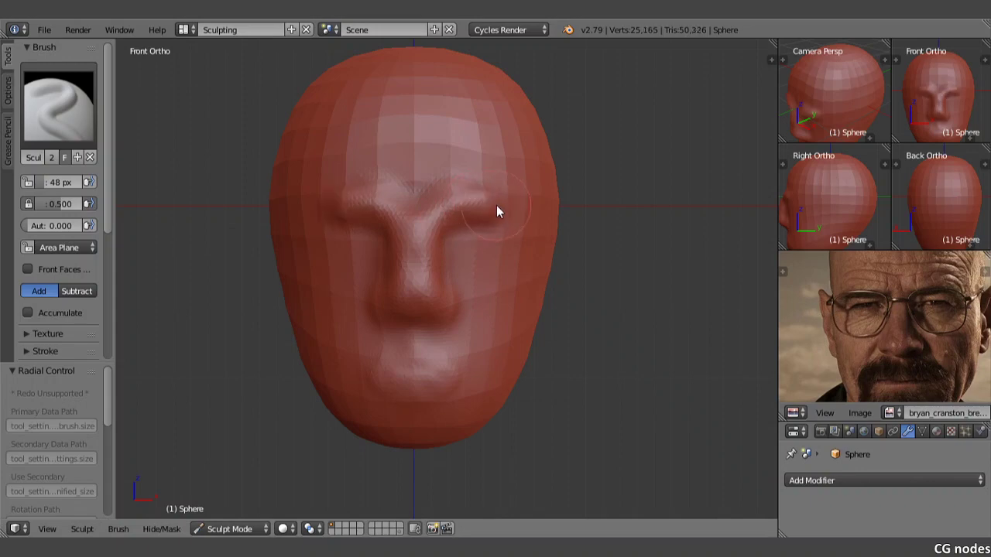
{"action": "middle_click_drag", "start_coordinate": [439, 242], "coordinate": [420, 222], "text": "shift"}
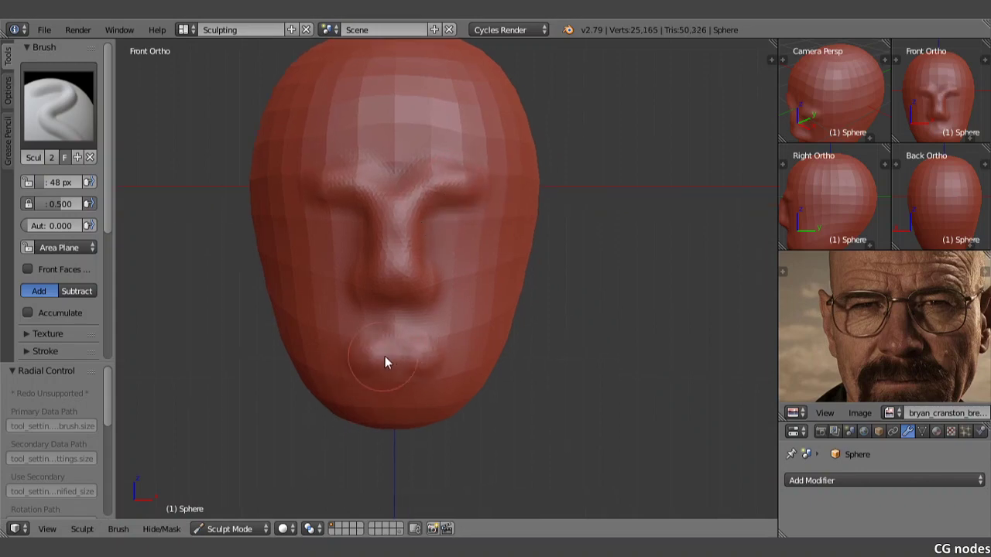
{"action": "left_click_drag", "start_coordinate": [352, 349], "coordinate": [386, 344]}
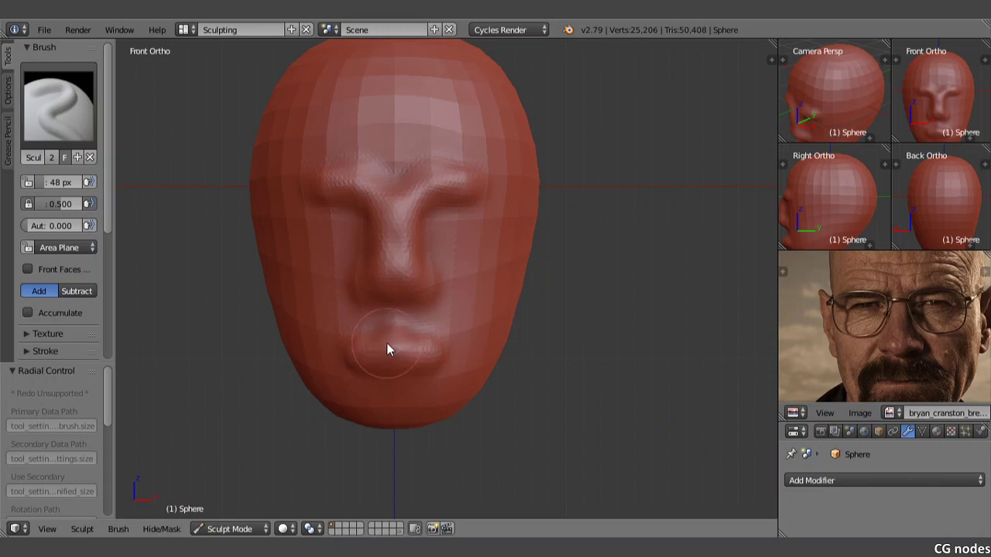
{"action": "middle_click_drag", "start_coordinate": [401, 355], "coordinate": [406, 342], "text": "shift"}
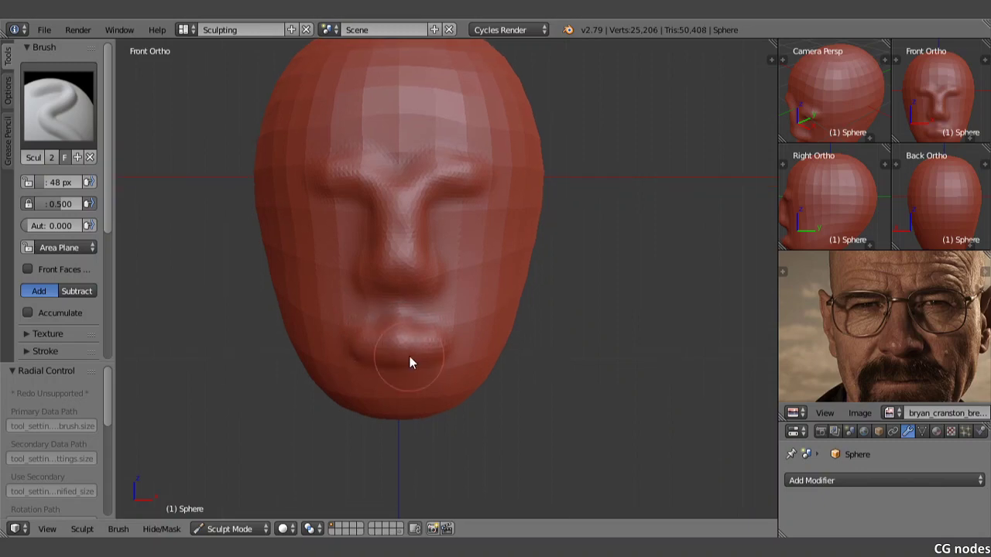
{"action": "left_click_drag", "start_coordinate": [409, 356], "coordinate": [401, 359]}
{"action": "middle_click_drag", "start_coordinate": [425, 315], "coordinate": [426, 314]}
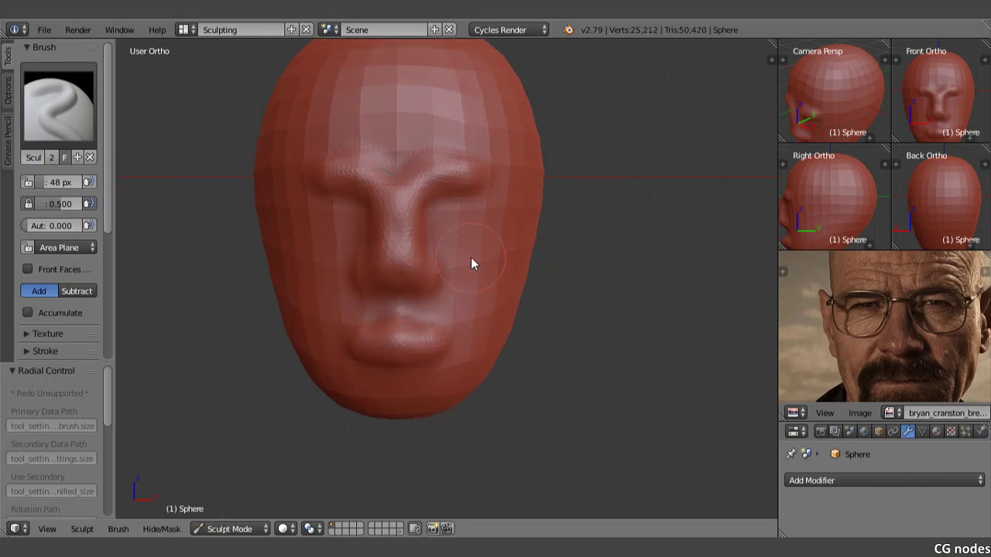
Step: Build up the cheeks beside the nose and mouth, and form a brow ridge across the forehead
{"action": "mouse_move", "coordinate": [471, 263]}
{"action": "left_mouse_down"}
{"action": "mouse_move", "coordinate": [479, 237]}
{"action": "mouse_move", "coordinate": [470, 241]}
{"action": "mouse_move", "coordinate": [469, 223]}
{"action": "mouse_move", "coordinate": [459, 257]}
{"action": "mouse_move", "coordinate": [485, 241]}
{"action": "mouse_move", "coordinate": [500, 247]}
{"action": "mouse_move", "coordinate": [480, 298]}
{"action": "mouse_move", "coordinate": [469, 285]}
{"action": "mouse_move", "coordinate": [469, 315]}
{"action": "left_mouse_up"}
{"action": "left_click_drag", "start_coordinate": [484, 281], "coordinate": [476, 328]}
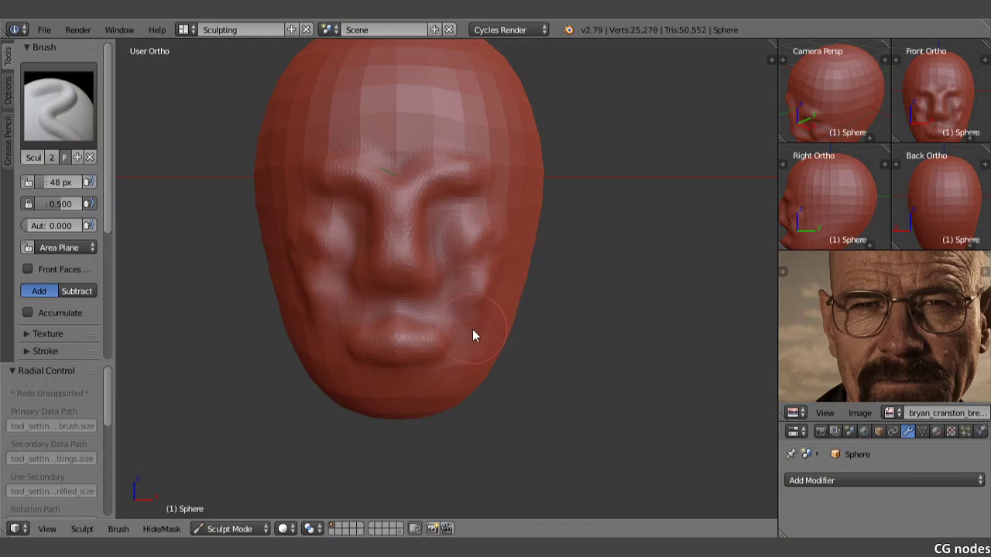
{"action": "middle_click_drag", "start_coordinate": [469, 321], "coordinate": [470, 289], "text": "shift"}
{"action": "mouse_move", "coordinate": [471, 297]}
{"action": "left_mouse_down"}
{"action": "mouse_move", "coordinate": [459, 291]}
{"action": "mouse_move", "coordinate": [487, 266]}
{"action": "mouse_move", "coordinate": [482, 211]}
{"action": "mouse_move", "coordinate": [464, 199]}
{"action": "mouse_move", "coordinate": [476, 219]}
{"action": "left_mouse_up"}
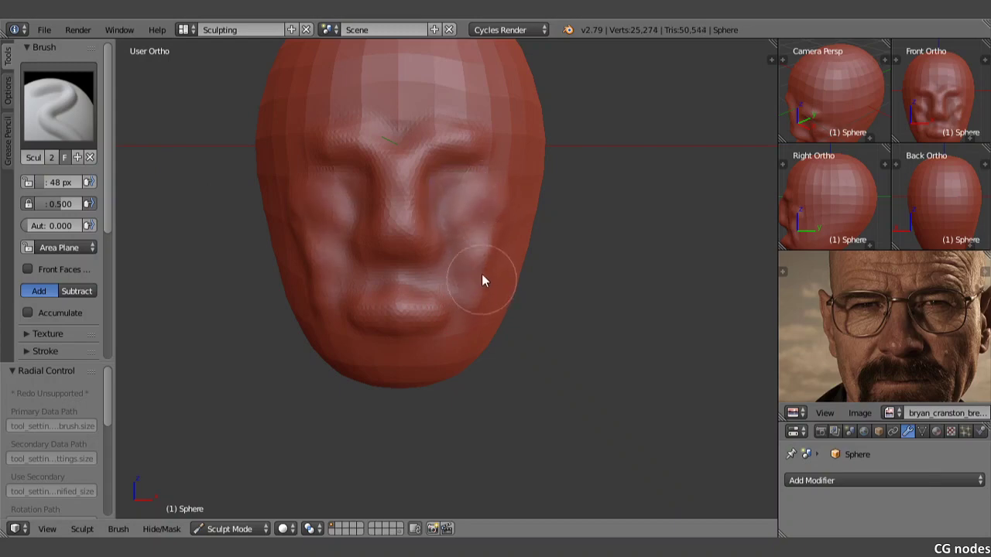
{"action": "left_click_drag", "start_coordinate": [483, 276], "coordinate": [491, 251]}
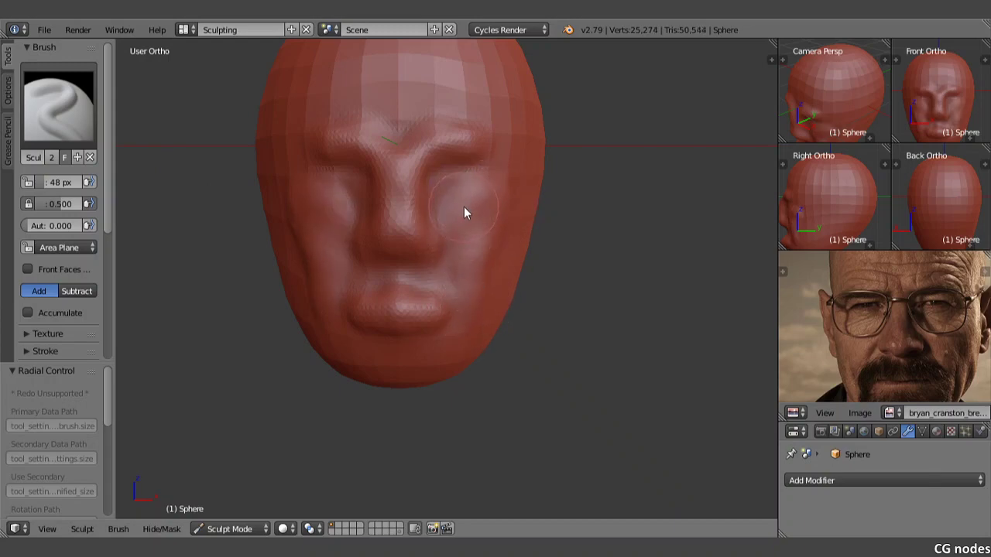
{"action": "middle_click_drag", "start_coordinate": [464, 207], "coordinate": [473, 228], "text": "shift"}
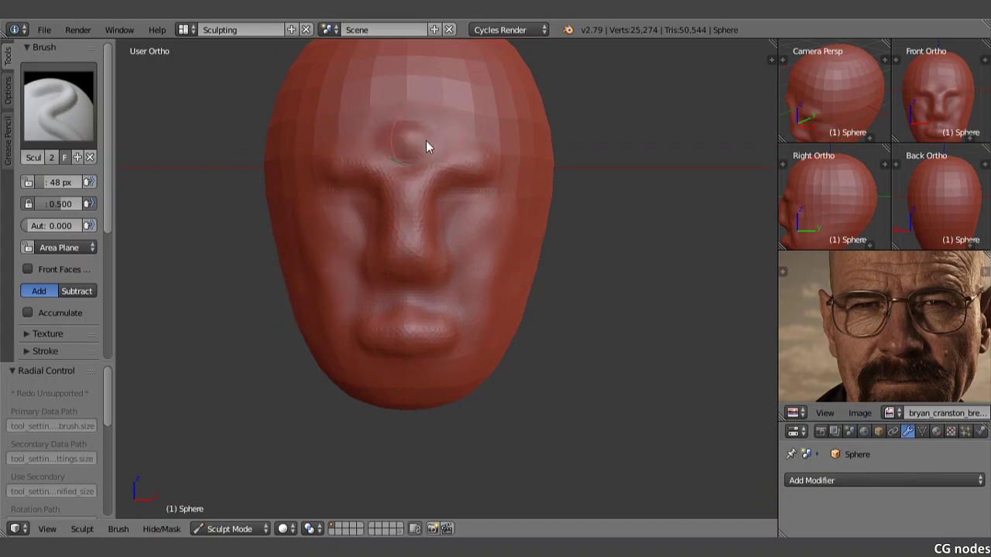
{"action": "mouse_move", "coordinate": [426, 147]}
{"action": "left_mouse_down"}
{"action": "mouse_move", "coordinate": [360, 151]}
{"action": "mouse_move", "coordinate": [396, 127]}
{"action": "mouse_move", "coordinate": [322, 165]}
{"action": "left_mouse_up"}
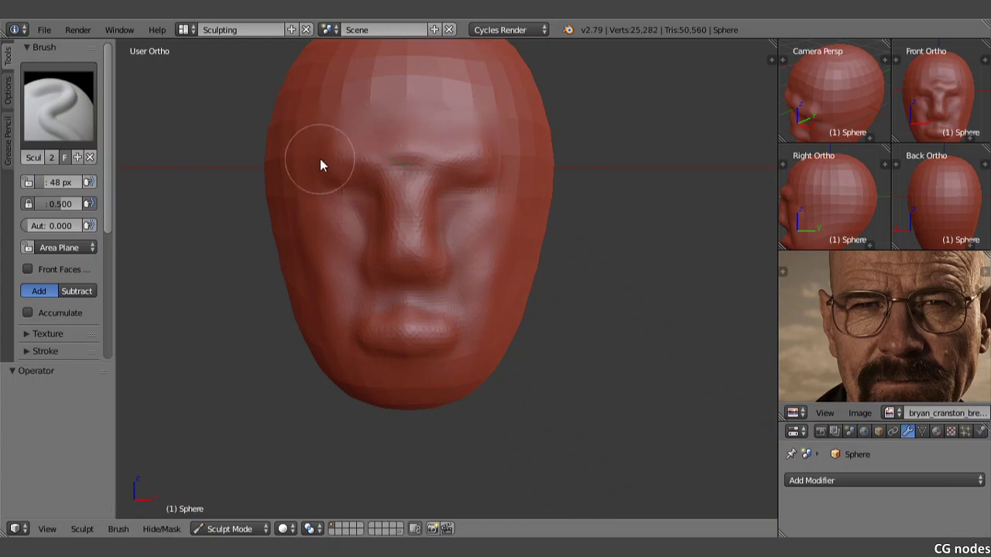
Step: Sculpt the side of the nose bridge and the nostril
{"action": "middle_click_drag", "start_coordinate": [486, 180], "coordinate": [488, 192], "text": "shift"}
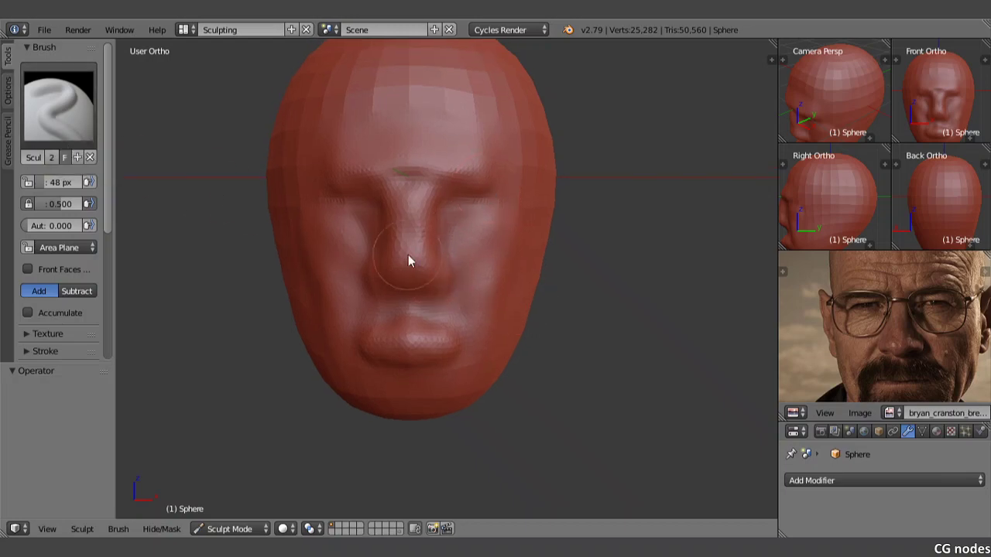
{"action": "mouse_move", "coordinate": [439, 254]}
{"action": "left_mouse_down"}
{"action": "mouse_move", "coordinate": [434, 218]}
{"action": "mouse_move", "coordinate": [437, 274]}
{"action": "mouse_move", "coordinate": [438, 223]}
{"action": "left_mouse_up"}
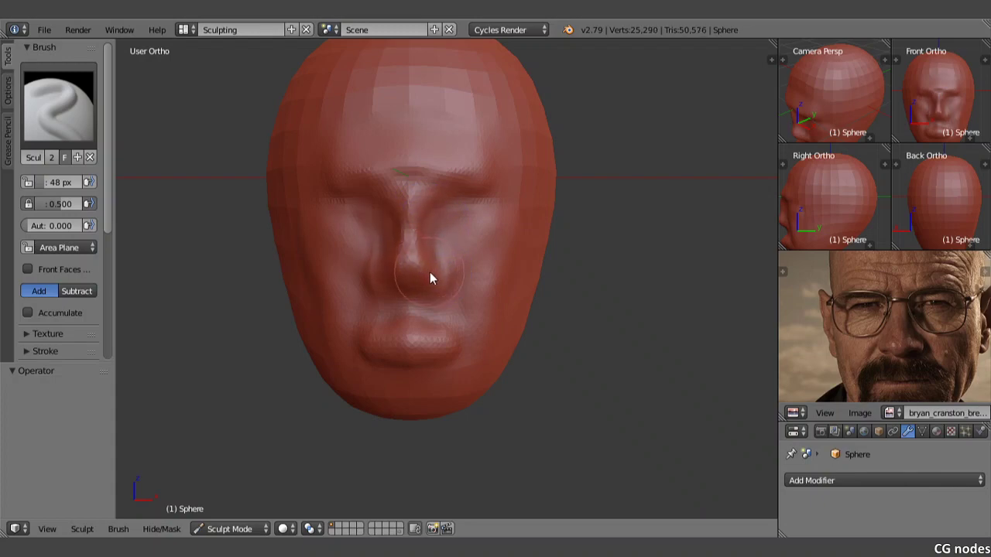
{"action": "mouse_move", "coordinate": [431, 278]}
{"action": "left_mouse_down"}
{"action": "mouse_move", "coordinate": [443, 285]}
{"action": "mouse_move", "coordinate": [418, 258]}
{"action": "mouse_move", "coordinate": [441, 233]}
{"action": "mouse_move", "coordinate": [432, 243]}
{"action": "left_mouse_up"}
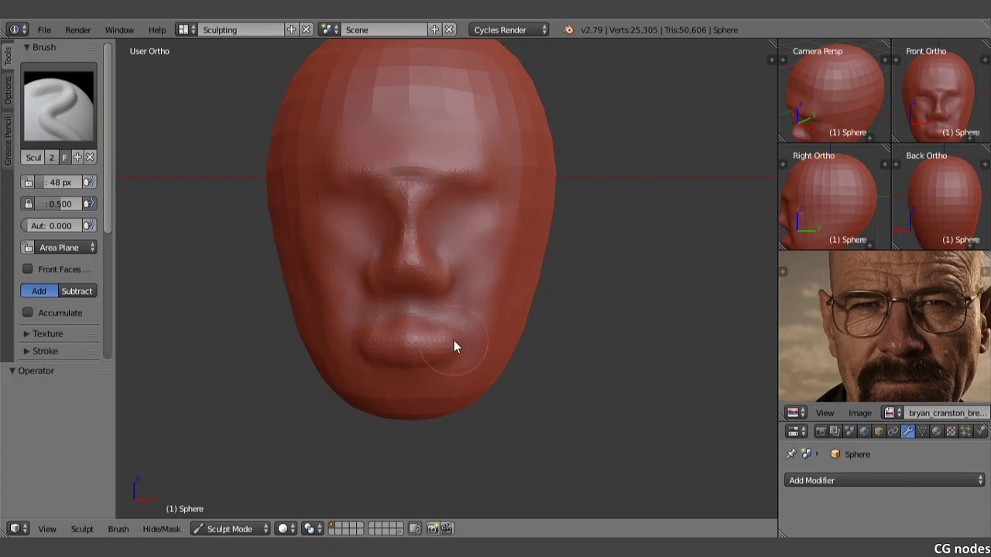
Step: Deepen the brow ridge and both eye sockets with SculptDraw strokes
{"action": "middle_click_drag", "start_coordinate": [451, 333], "coordinate": [463, 317], "text": "shift"}
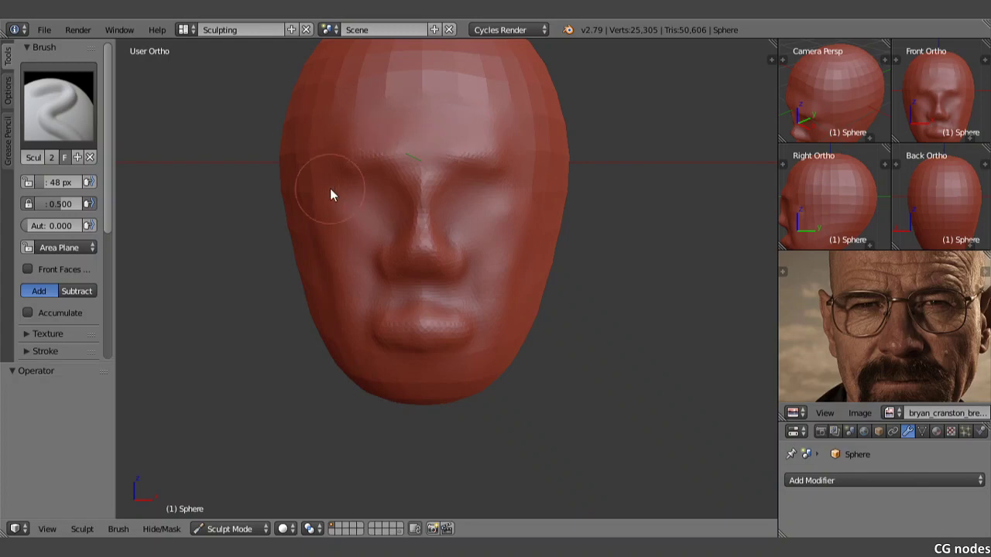
{"action": "mouse_move", "coordinate": [349, 194]}
{"action": "left_mouse_down"}
{"action": "mouse_move", "coordinate": [482, 168]}
{"action": "mouse_move", "coordinate": [518, 181]}
{"action": "left_mouse_up"}
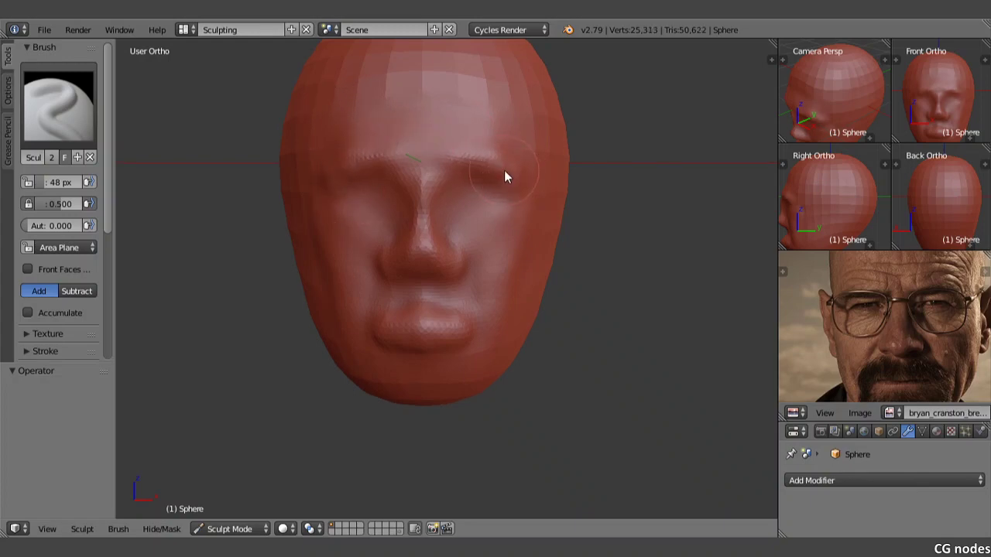
{"action": "left_click_drag", "start_coordinate": [521, 171], "coordinate": [457, 149]}
{"action": "mouse_move", "coordinate": [398, 155]}
{"action": "left_mouse_down"}
{"action": "mouse_move", "coordinate": [514, 161]}
{"action": "mouse_move", "coordinate": [524, 181]}
{"action": "mouse_move", "coordinate": [501, 200]}
{"action": "left_mouse_up"}
{"action": "middle_click_drag", "start_coordinate": [502, 193], "coordinate": [502, 197]}
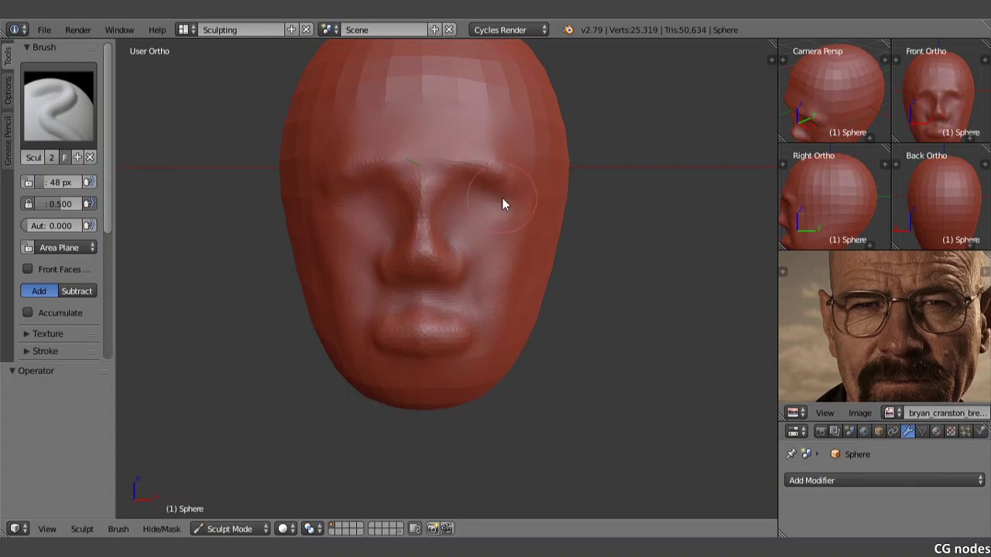
Step: Refine and slightly smooth the nose bridge between the brows
{"action": "mouse_move", "coordinate": [425, 187]}
{"action": "left_mouse_down"}
{"action": "mouse_move", "coordinate": [436, 201]}
{"action": "mouse_move", "coordinate": [442, 189]}
{"action": "mouse_move", "coordinate": [431, 205]}
{"action": "left_mouse_up"}
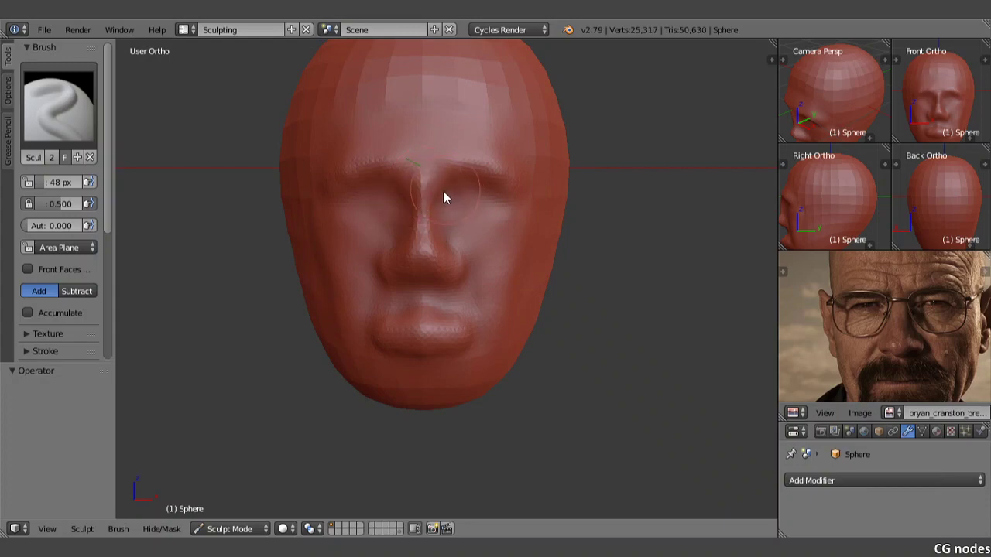
{"action": "mouse_move", "coordinate": [449, 194]}
{"action": "left_mouse_down"}
{"action": "mouse_move", "coordinate": [441, 210]}
{"action": "mouse_move", "coordinate": [431, 203]}
{"action": "left_mouse_up"}
{"action": "left_click", "coordinate": [426, 174]}
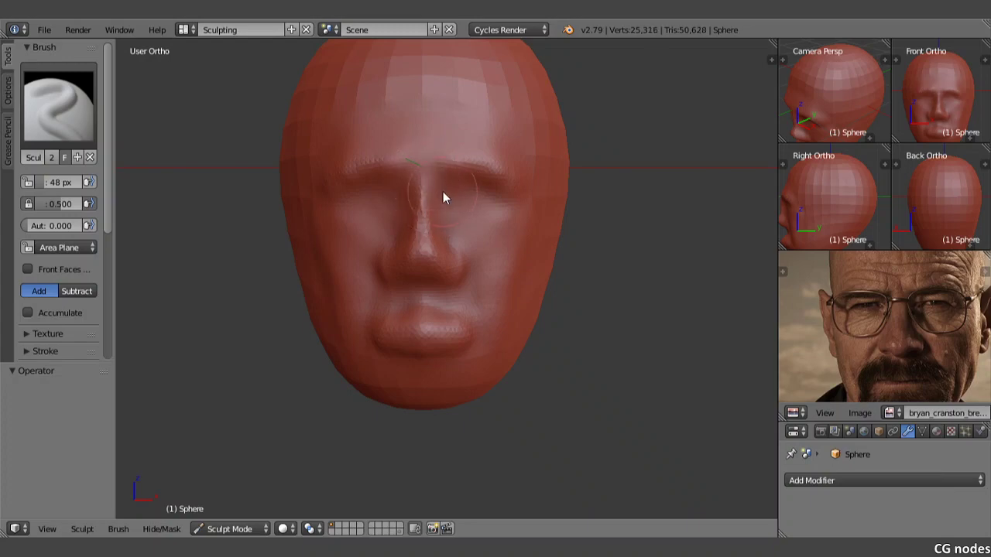
Step: At a 27 px brush, detail the nose bridge, right brow, nose tip and left eye socket
{"action": "key", "text": "f"}
{"action": "left_click", "coordinate": [428, 193]}
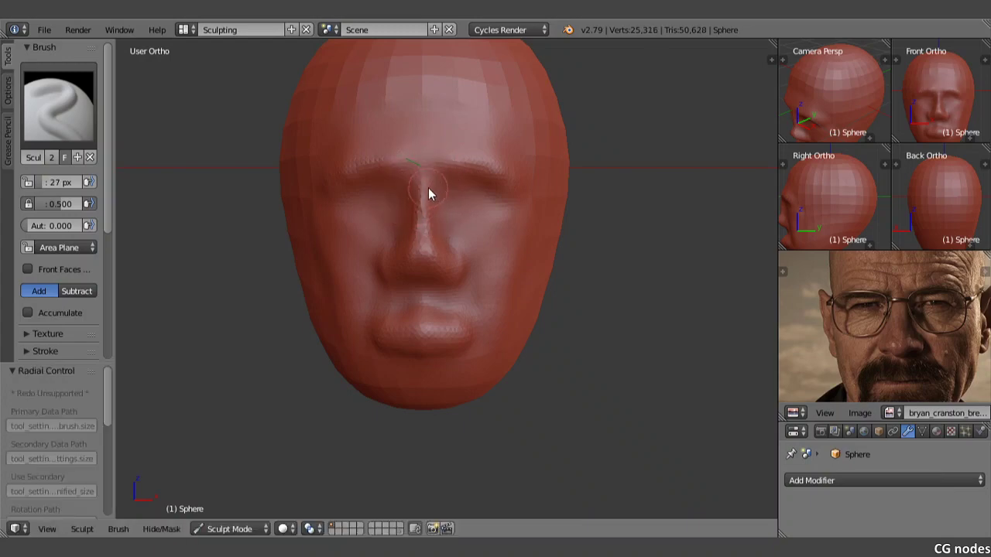
{"action": "mouse_move", "coordinate": [423, 231]}
{"action": "left_mouse_down"}
{"action": "mouse_move", "coordinate": [445, 192]}
{"action": "mouse_move", "coordinate": [422, 161]}
{"action": "left_mouse_up"}
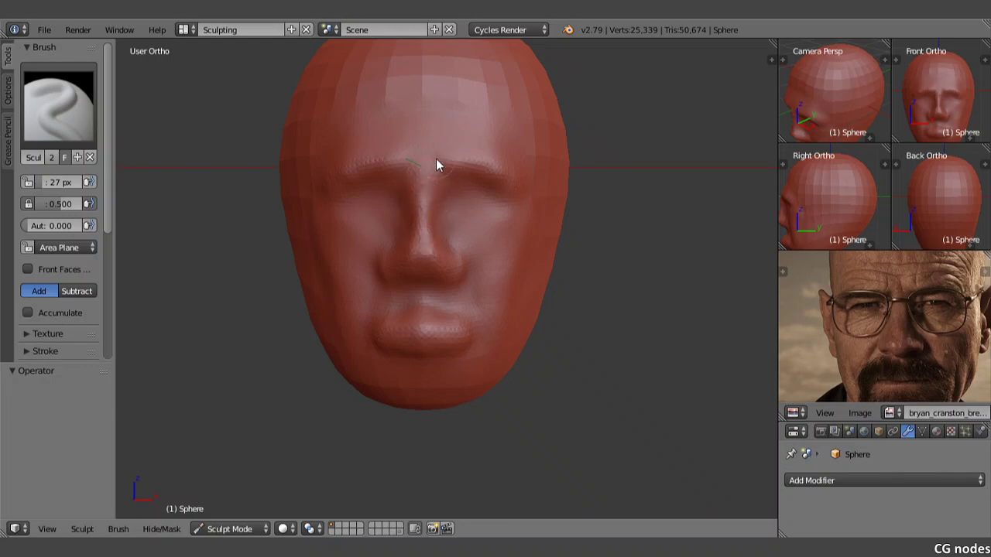
{"action": "left_click_drag", "start_coordinate": [496, 166], "coordinate": [458, 164]}
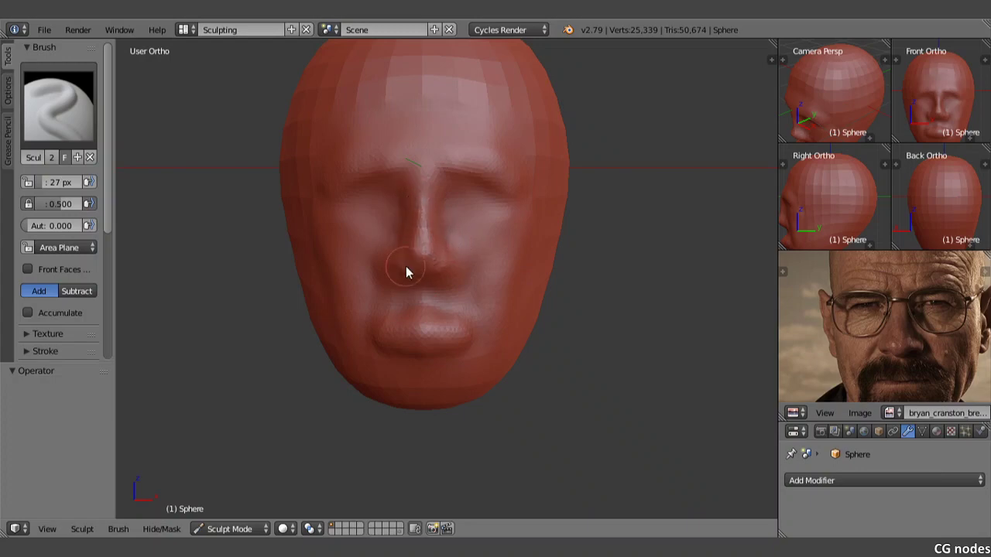
{"action": "mouse_move", "coordinate": [406, 266]}
{"action": "left_mouse_down"}
{"action": "mouse_move", "coordinate": [391, 271]}
{"action": "mouse_move", "coordinate": [447, 263]}
{"action": "mouse_move", "coordinate": [411, 194]}
{"action": "left_mouse_up"}
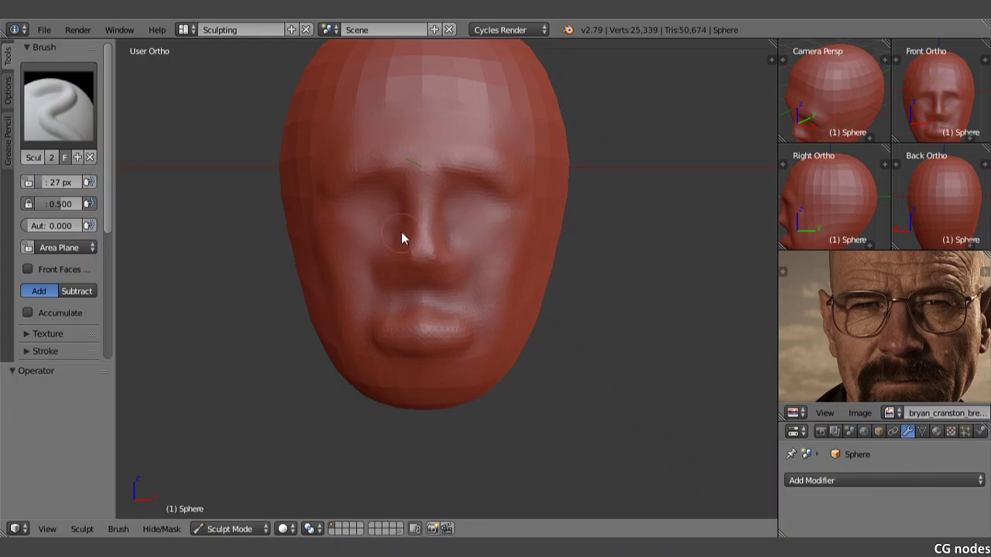
{"action": "left_click_drag", "start_coordinate": [403, 237], "coordinate": [380, 204]}
{"action": "mouse_move", "coordinate": [385, 209]}
{"action": "middle_mouse_down", "text": "shift"}
{"action": "mouse_move", "coordinate": [394, 186]}
{"action": "mouse_move", "coordinate": [426, 239]}
{"action": "mouse_move", "coordinate": [409, 199]}
{"action": "mouse_move", "coordinate": [407, 220]}
{"action": "mouse_move", "coordinate": [437, 219]}
{"action": "middle_mouse_up", "text": "shift"}
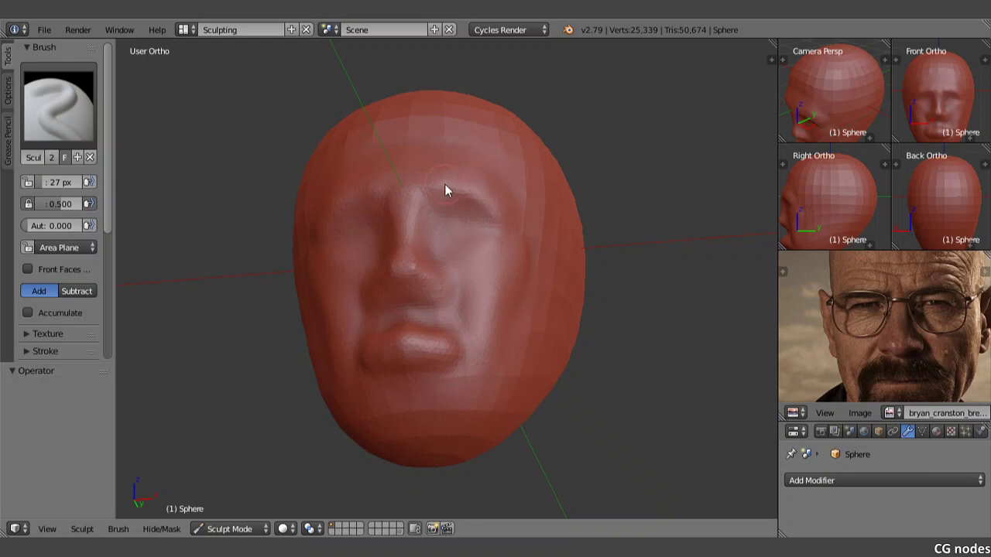
Step: Undo the last eye stroke, then reshape the eye and cheek with a larger brush
{"action": "mouse_move", "coordinate": [446, 189]}
{"action": "middle_mouse_down"}
{"action": "mouse_move", "coordinate": [457, 189]}
{"action": "mouse_move", "coordinate": [442, 229]}
{"action": "middle_mouse_up"}
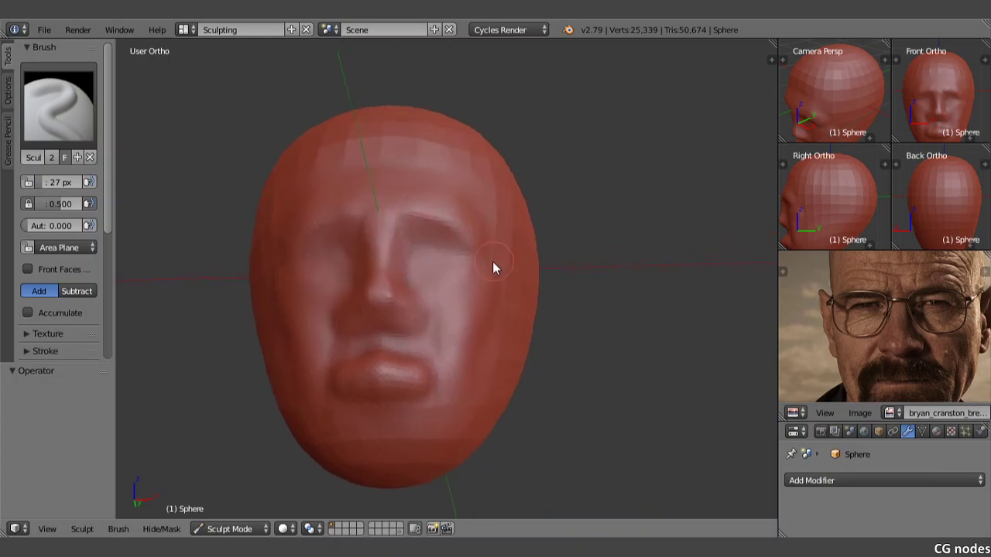
{"action": "middle_click_drag", "start_coordinate": [494, 267], "coordinate": [424, 264]}
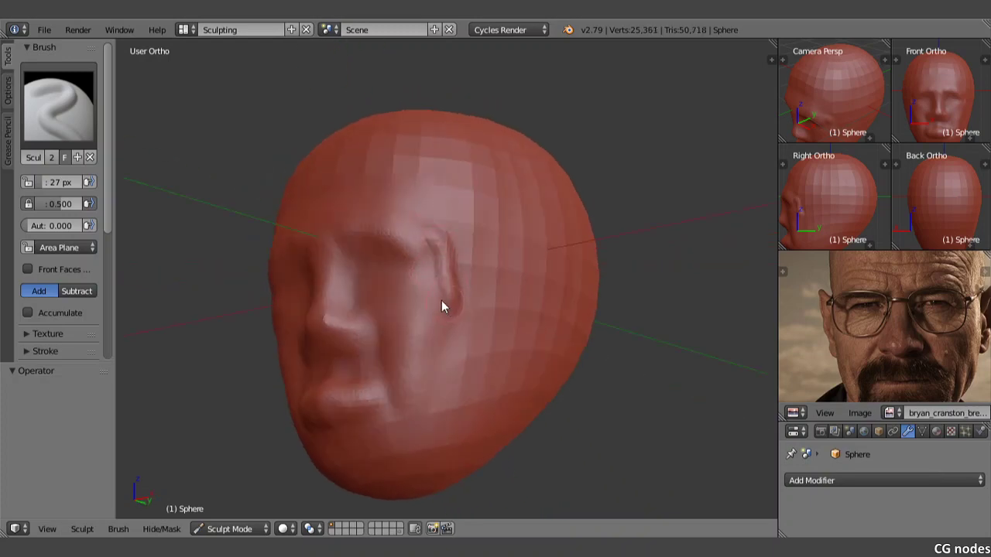
{"action": "key", "text": "ctrl+z"}
{"action": "key", "text": "f"}
{"action": "left_click", "coordinate": [463, 297]}
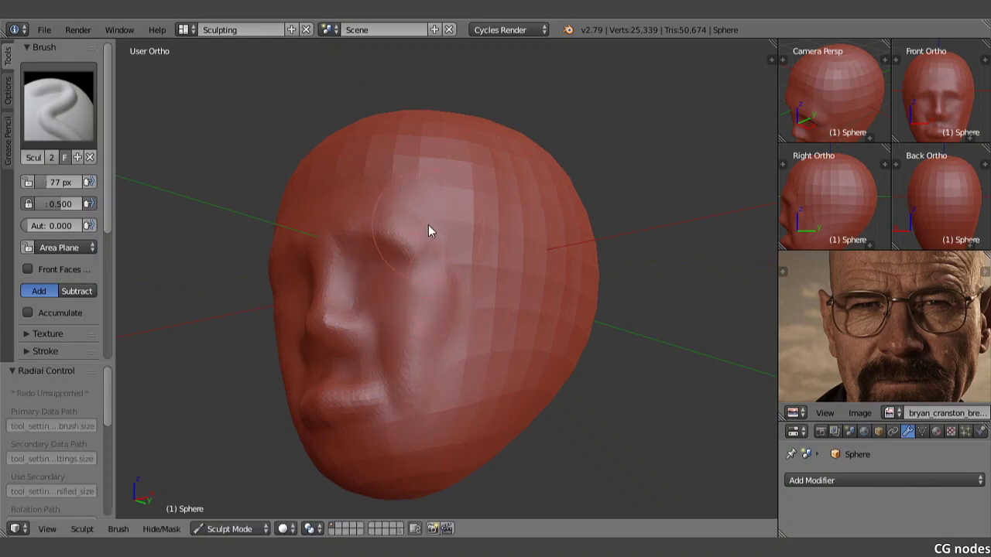
{"action": "mouse_move", "coordinate": [428, 226]}
{"action": "left_mouse_down"}
{"action": "mouse_move", "coordinate": [451, 298]}
{"action": "mouse_move", "coordinate": [439, 367]}
{"action": "mouse_move", "coordinate": [427, 358]}
{"action": "left_mouse_up"}
Step: Sculpt the left lip corner and lip area, shrinking the brush partway
{"action": "middle_click_drag", "start_coordinate": [427, 358], "coordinate": [482, 359]}
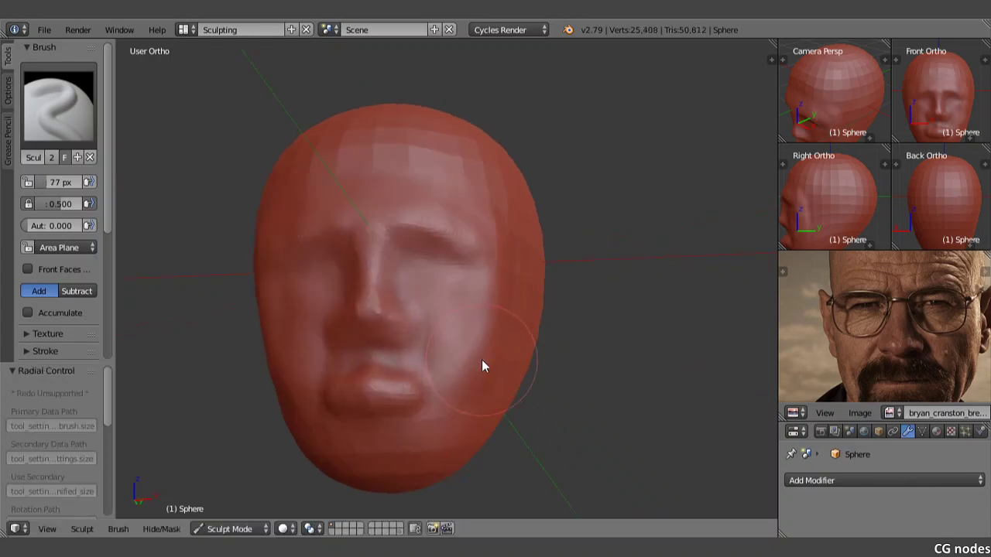
{"action": "mouse_move", "coordinate": [478, 309]}
{"action": "middle_mouse_down", "text": "shift"}
{"action": "mouse_move", "coordinate": [487, 295]}
{"action": "mouse_move", "coordinate": [463, 282]}
{"action": "mouse_move", "coordinate": [468, 231]}
{"action": "middle_mouse_up", "text": "shift"}
{"action": "scroll", "coordinate": [443, 241], "scroll_direction": "up", "scroll_amount": 1}
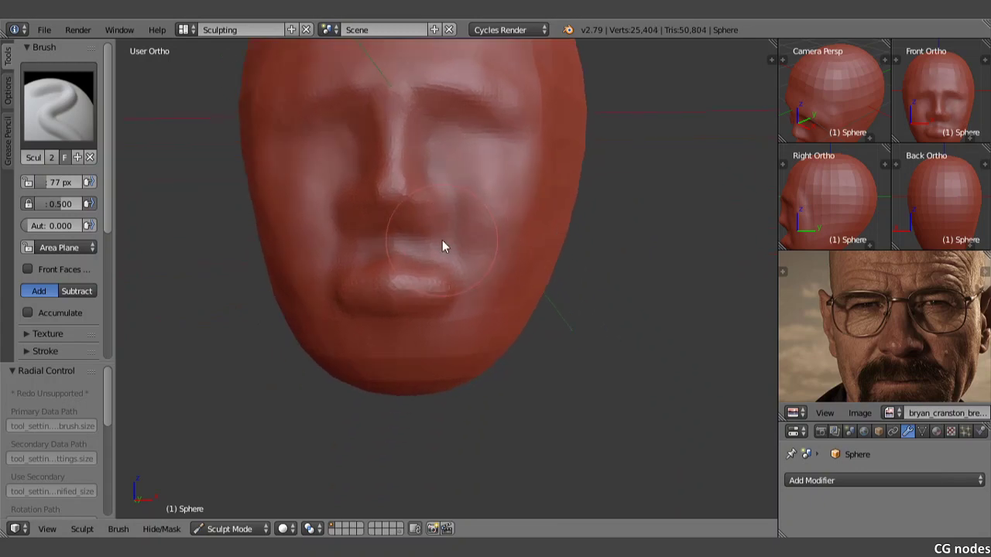
{"action": "mouse_move", "coordinate": [335, 312]}
{"action": "left_mouse_down"}
{"action": "mouse_move", "coordinate": [336, 294]}
{"action": "mouse_move", "coordinate": [334, 310]}
{"action": "mouse_move", "coordinate": [330, 302]}
{"action": "mouse_move", "coordinate": [413, 314]}
{"action": "mouse_move", "coordinate": [354, 310]}
{"action": "left_mouse_up"}
{"action": "key", "text": "f"}
{"action": "left_click", "coordinate": [305, 291]}
{"action": "middle_click_drag", "start_coordinate": [353, 310], "coordinate": [369, 305]}
Step: In Front Ortho view, smooth away the bumps around the lips
{"action": "key", "text": "KP_1"}
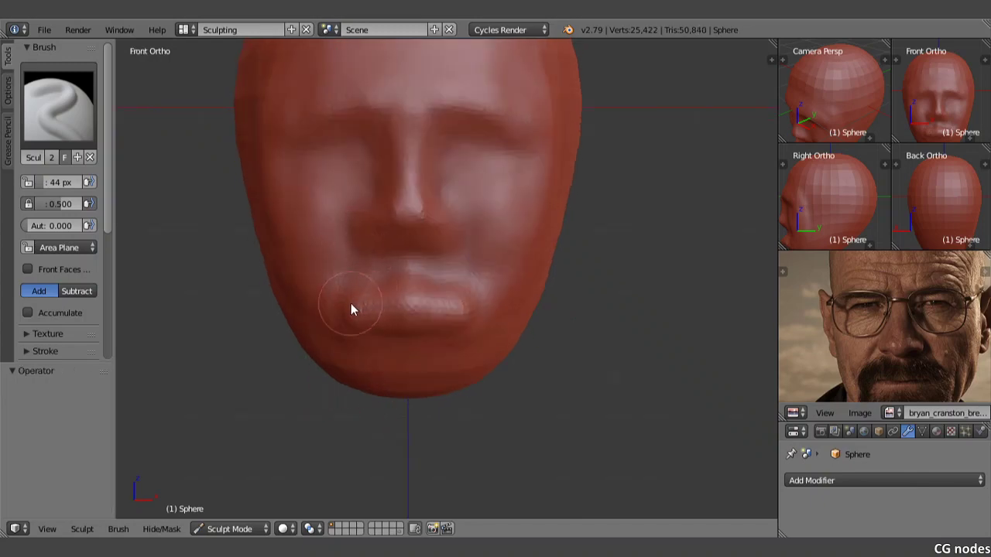
{"action": "mouse_move", "coordinate": [460, 315]}
{"action": "left_mouse_down", "text": "shift"}
{"action": "mouse_move", "coordinate": [318, 323]}
{"action": "mouse_move", "coordinate": [444, 338]}
{"action": "mouse_move", "coordinate": [416, 304]}
{"action": "mouse_move", "coordinate": [356, 312]}
{"action": "mouse_move", "coordinate": [449, 311]}
{"action": "left_mouse_up", "text": "shift"}
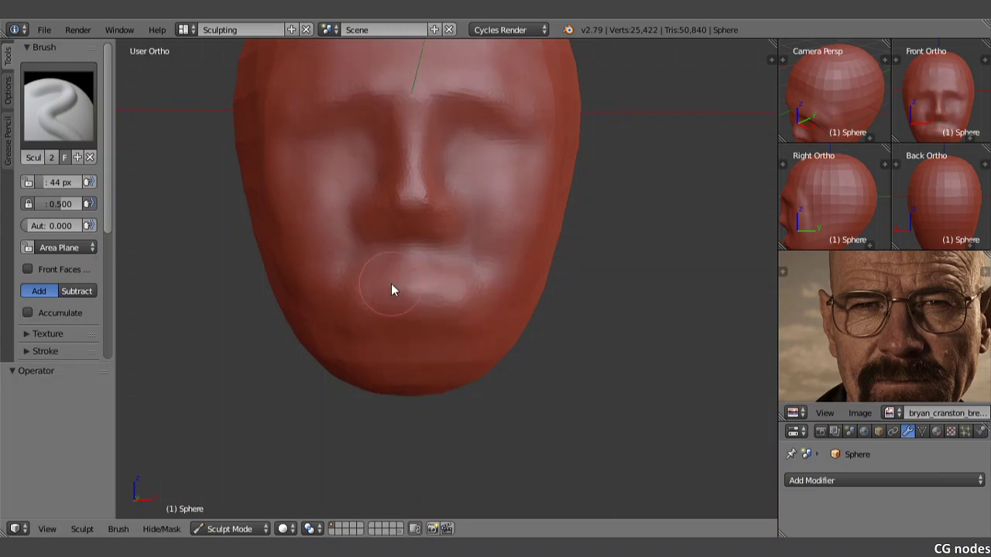
{"action": "middle_click_drag", "start_coordinate": [454, 309], "coordinate": [448, 308]}
{"action": "scroll", "coordinate": [447, 308], "scroll_direction": "up", "scroll_amount": 2}
Step: Try the Crease brush along the lip line, then undo both strokes
{"action": "left_click", "coordinate": [69, 105]}
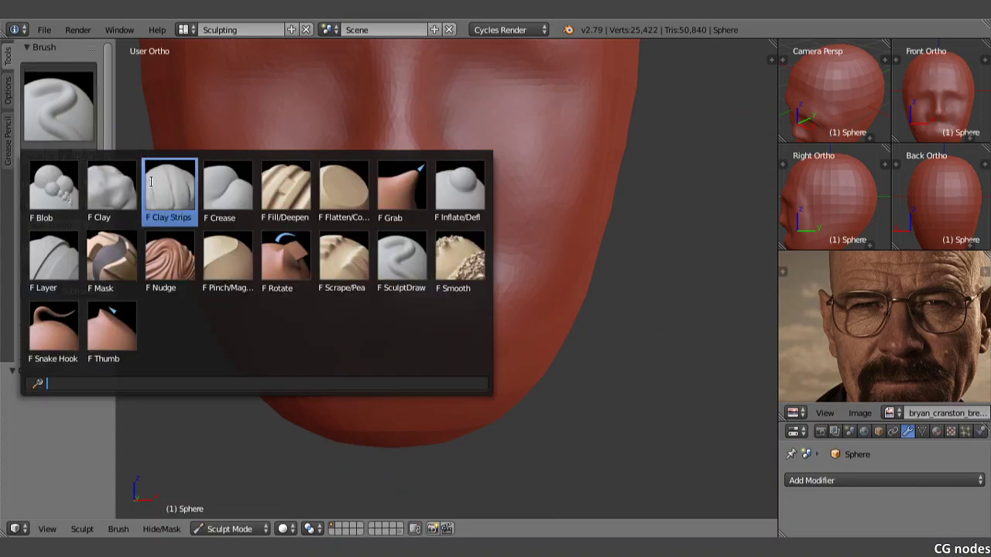
{"action": "left_click", "coordinate": [225, 188]}
{"action": "left_click_drag", "start_coordinate": [343, 302], "coordinate": [418, 303]}
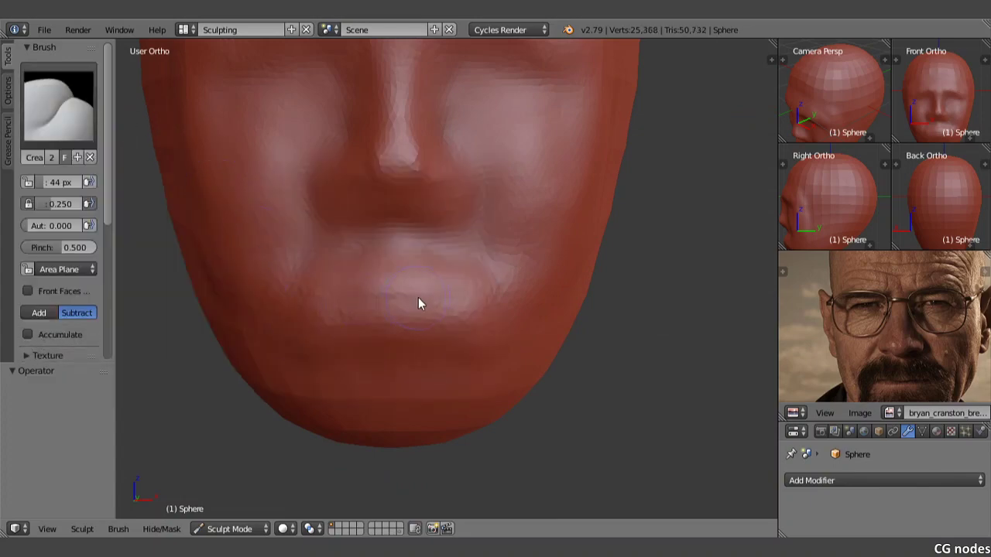
{"action": "mouse_move", "coordinate": [304, 295]}
{"action": "left_mouse_down"}
{"action": "mouse_move", "coordinate": [466, 295]}
{"action": "mouse_move", "coordinate": [311, 292]}
{"action": "left_mouse_up"}
{"action": "key", "text": "ctrl+z"}
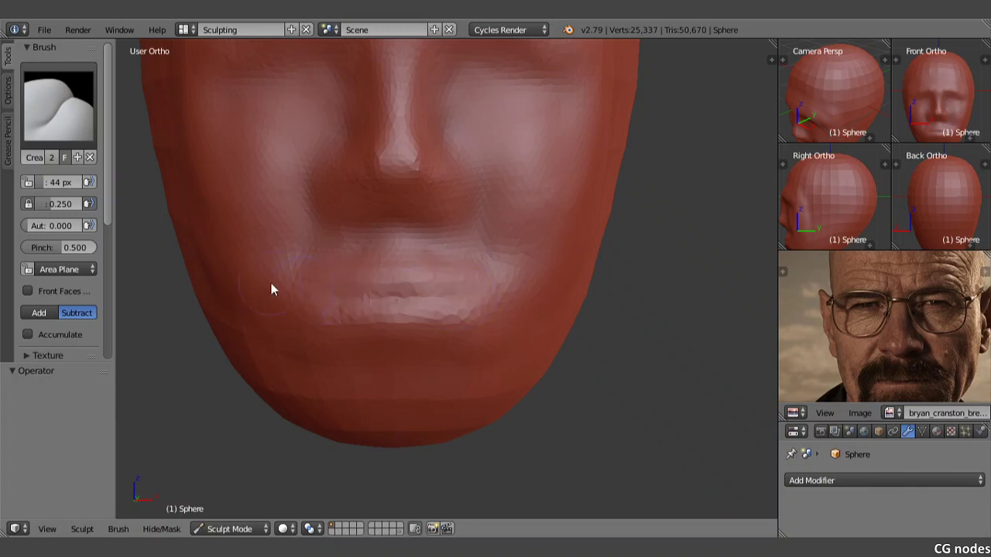
{"action": "key", "text": "ctrl+z"}
Step: With the Blob brush and Dyntopo detail 25.01, reshape the lower lip and chin
{"action": "left_click", "coordinate": [59, 105]}
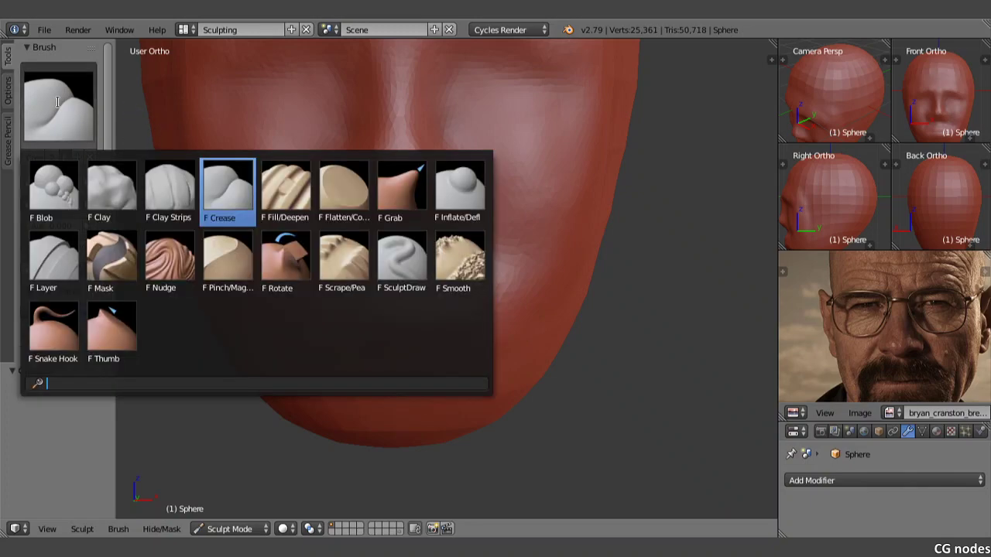
{"action": "left_click", "coordinate": [49, 186]}
{"action": "scroll", "coordinate": [64, 286], "scroll_direction": "down", "scroll_amount": 4}
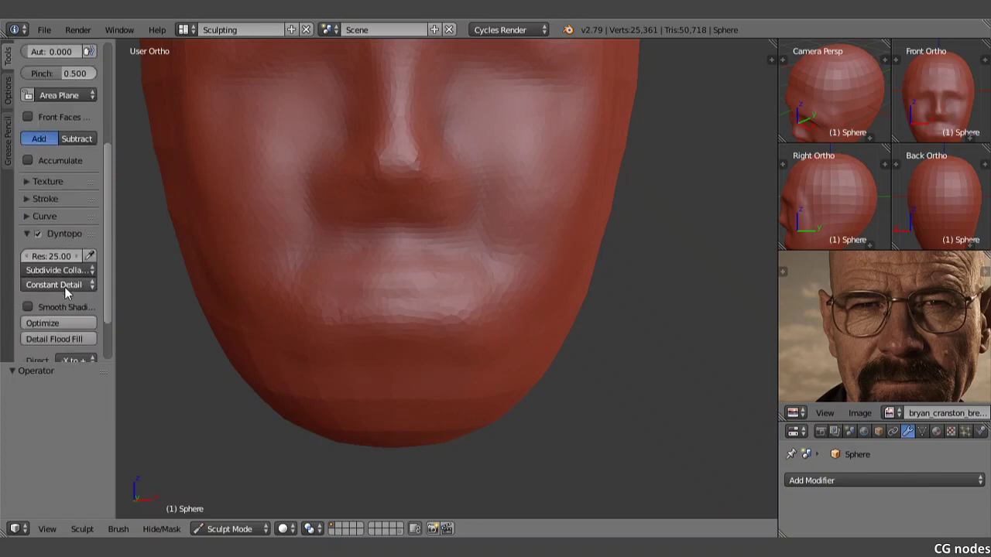
{"action": "scroll", "coordinate": [64, 286], "scroll_direction": "down", "scroll_amount": 1}
{"action": "left_click", "coordinate": [46, 227]}
{"action": "type", "text": "25.0100"}
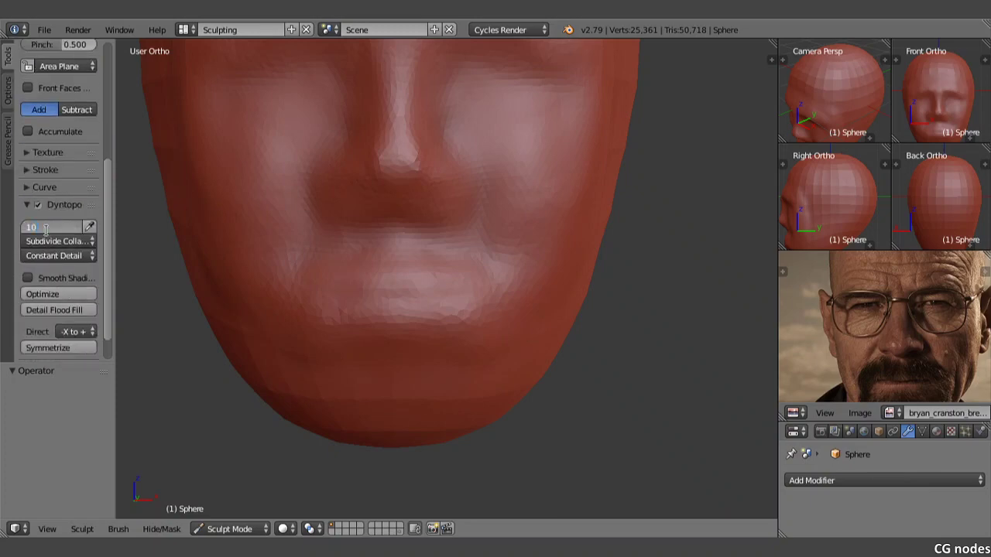
{"action": "key", "text": "Return"}
{"action": "scroll", "coordinate": [47, 230], "scroll_direction": "up", "scroll_amount": 5}
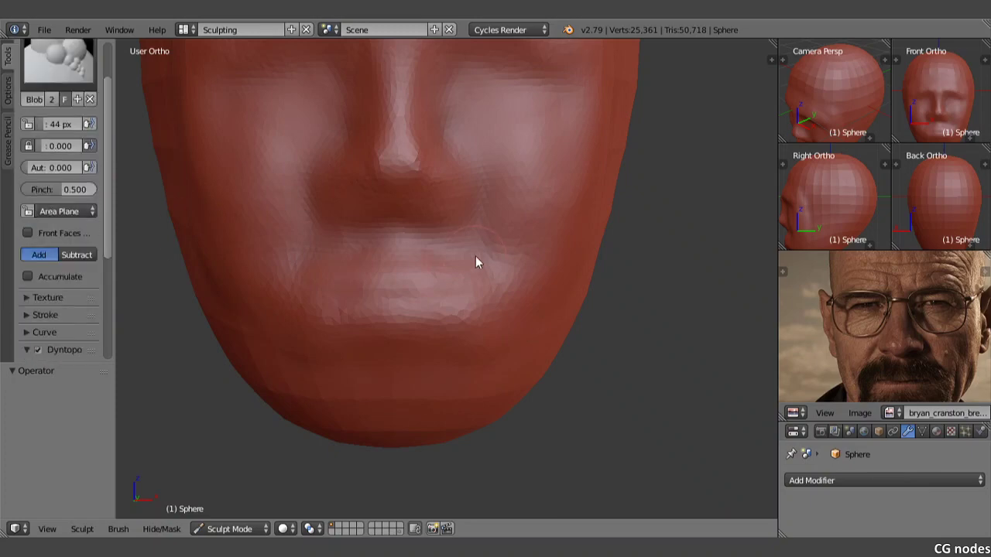
{"action": "mouse_move", "coordinate": [355, 294]}
{"action": "left_mouse_down"}
{"action": "mouse_move", "coordinate": [343, 295]}
{"action": "mouse_move", "coordinate": [444, 290]}
{"action": "mouse_move", "coordinate": [303, 314]}
{"action": "mouse_move", "coordinate": [400, 344]}
{"action": "mouse_move", "coordinate": [473, 333]}
{"action": "mouse_move", "coordinate": [343, 283]}
{"action": "mouse_move", "coordinate": [427, 266]}
{"action": "mouse_move", "coordinate": [337, 312]}
{"action": "left_mouse_up"}
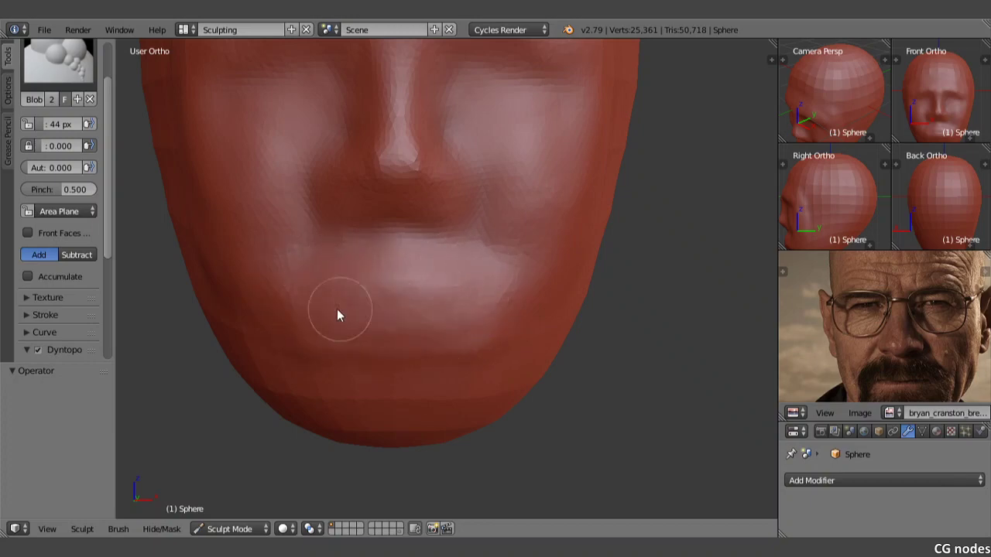
Step: Switch to Clay Strips with Dyntopo detail size 25 and expand the brush settings
{"action": "scroll", "coordinate": [66, 133], "scroll_direction": "up", "scroll_amount": 3}
{"action": "left_click", "coordinate": [66, 133]}
{"action": "left_click", "coordinate": [169, 188]}
{"action": "scroll", "coordinate": [65, 275], "scroll_direction": "down", "scroll_amount": 5}
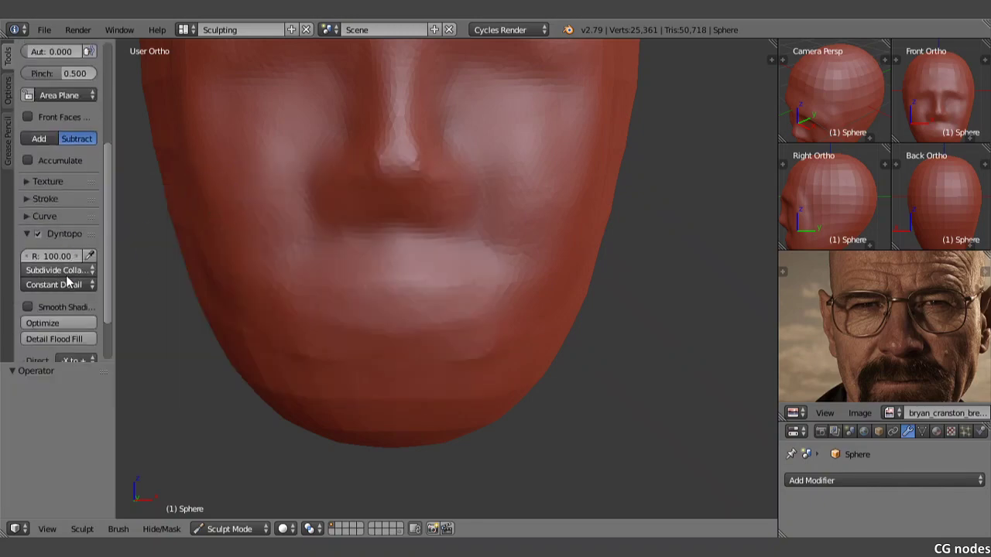
{"action": "left_click", "coordinate": [54, 257]}
{"action": "type", "text": "25"}
{"action": "key", "text": "Return"}
{"action": "scroll", "coordinate": [41, 255], "scroll_direction": "up", "scroll_amount": 5}
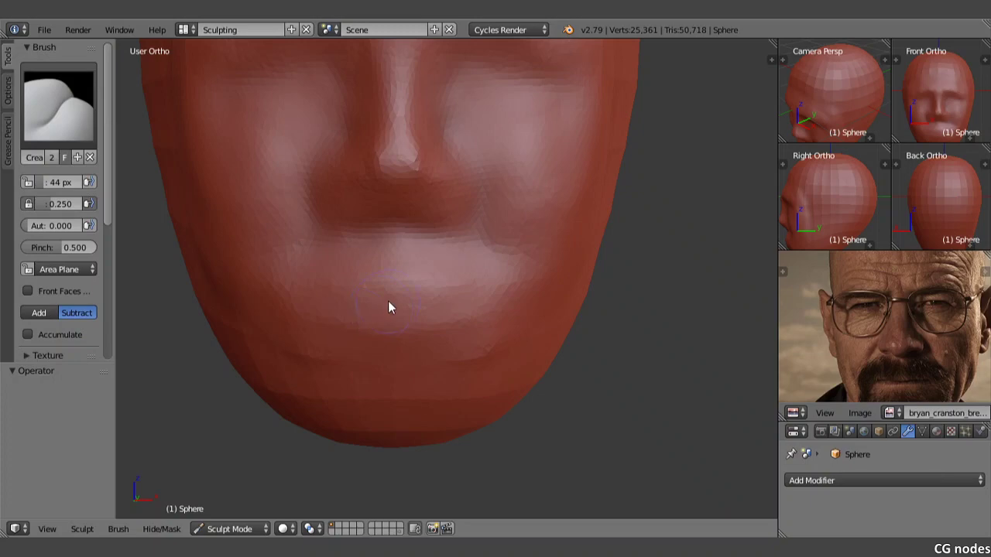
{"action": "left_click_drag", "start_coordinate": [78, 364], "coordinate": [79, 474]}
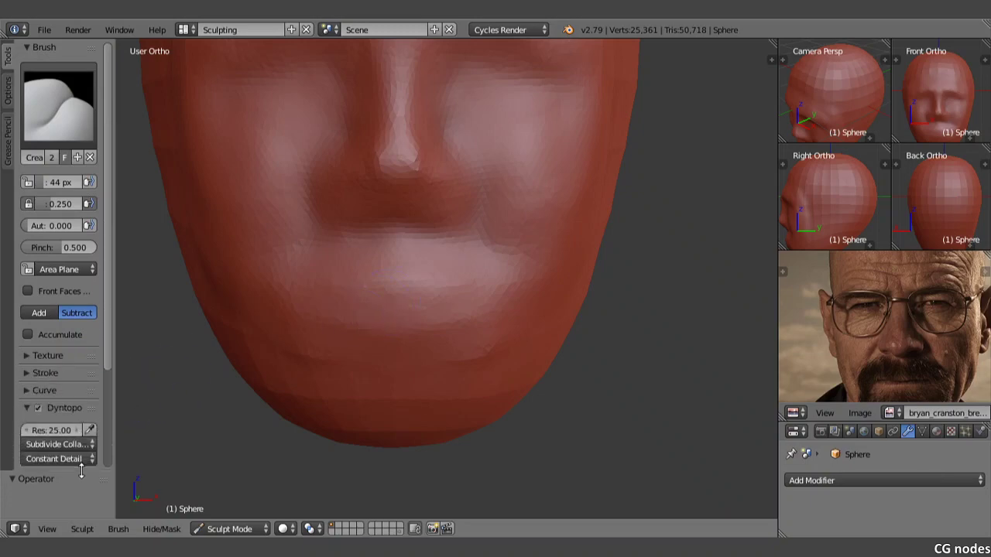
Step: Carve and refine the crease between the upper and lower lips
{"action": "mouse_move", "coordinate": [339, 311]}
{"action": "left_mouse_down"}
{"action": "mouse_move", "coordinate": [456, 320]}
{"action": "mouse_move", "coordinate": [348, 312]}
{"action": "left_mouse_up"}
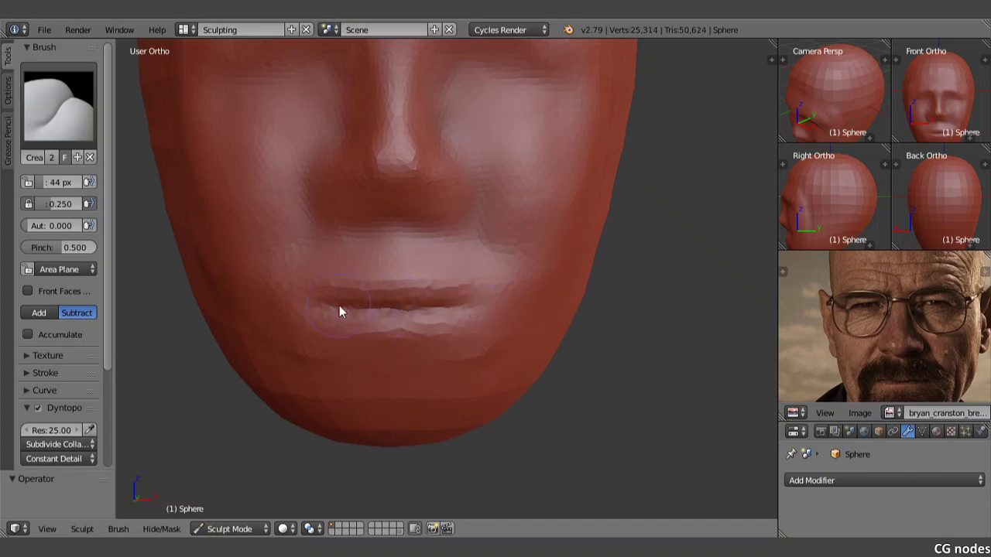
{"action": "left_click_drag", "start_coordinate": [329, 307], "coordinate": [474, 312]}
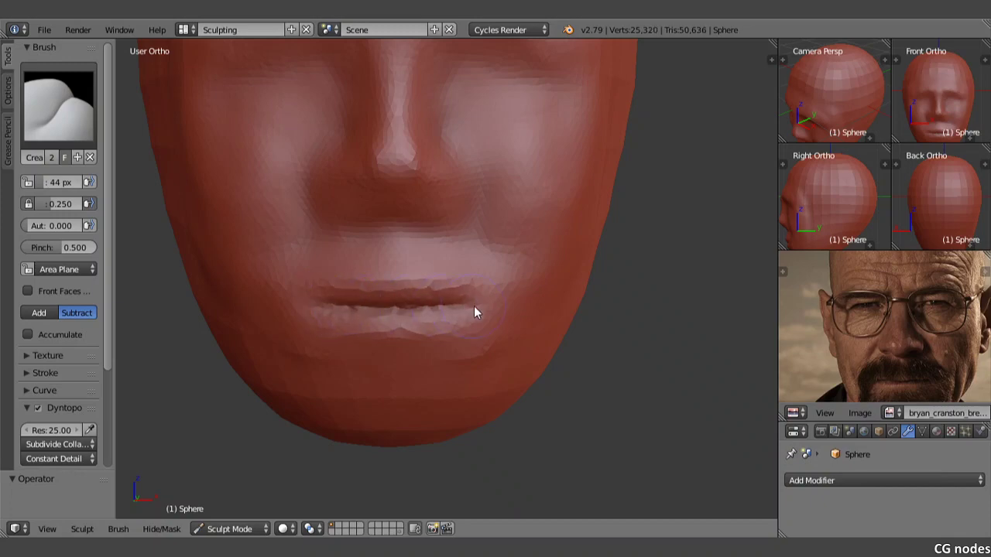
{"action": "middle_click_drag", "start_coordinate": [463, 312], "coordinate": [441, 304]}
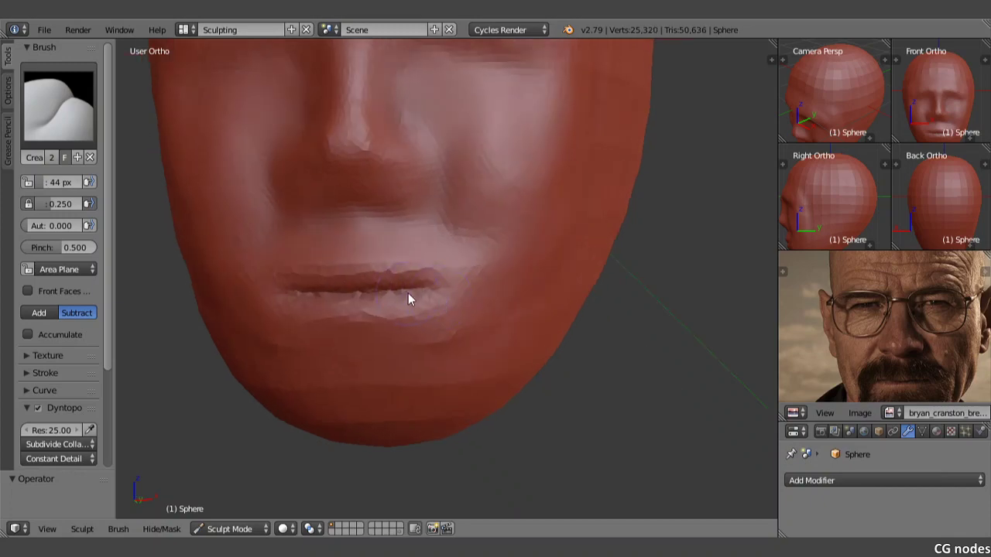
{"action": "left_click_drag", "start_coordinate": [313, 293], "coordinate": [315, 283]}
{"action": "mouse_move", "coordinate": [294, 305]}
{"action": "left_mouse_down"}
{"action": "mouse_move", "coordinate": [434, 291]}
{"action": "mouse_move", "coordinate": [339, 290]}
{"action": "left_mouse_up"}
{"action": "mouse_move", "coordinate": [338, 289]}
{"action": "middle_mouse_down"}
{"action": "mouse_move", "coordinate": [383, 261]}
{"action": "mouse_move", "coordinate": [418, 319]}
{"action": "middle_mouse_up"}
{"action": "scroll", "coordinate": [382, 261], "scroll_direction": "down", "scroll_amount": 3}
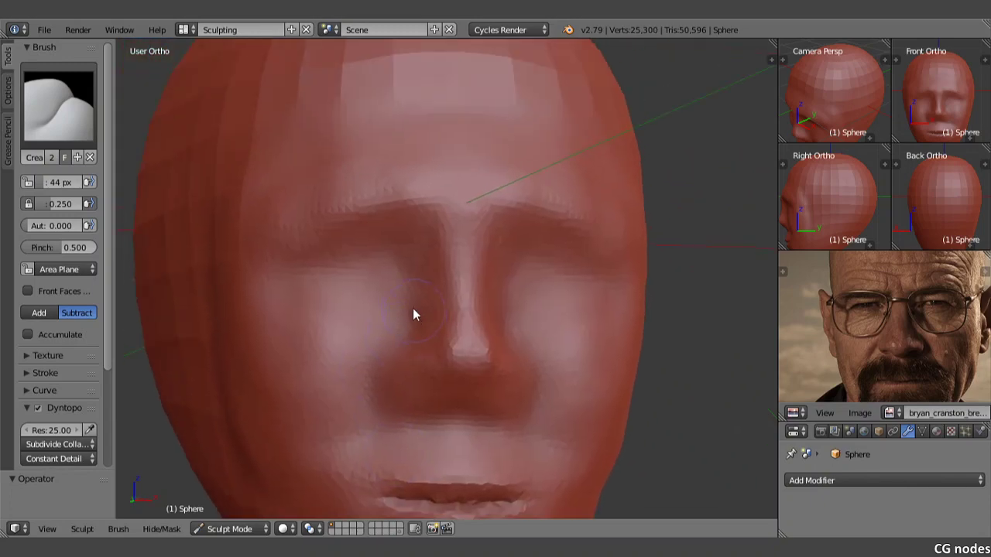
Step: With SculptDraw, carve grooves for both eyelids and raise the brow ridges
{"action": "mouse_move", "coordinate": [399, 268]}
{"action": "middle_mouse_down"}
{"action": "mouse_move", "coordinate": [403, 294]}
{"action": "mouse_move", "coordinate": [375, 285]}
{"action": "middle_mouse_up"}
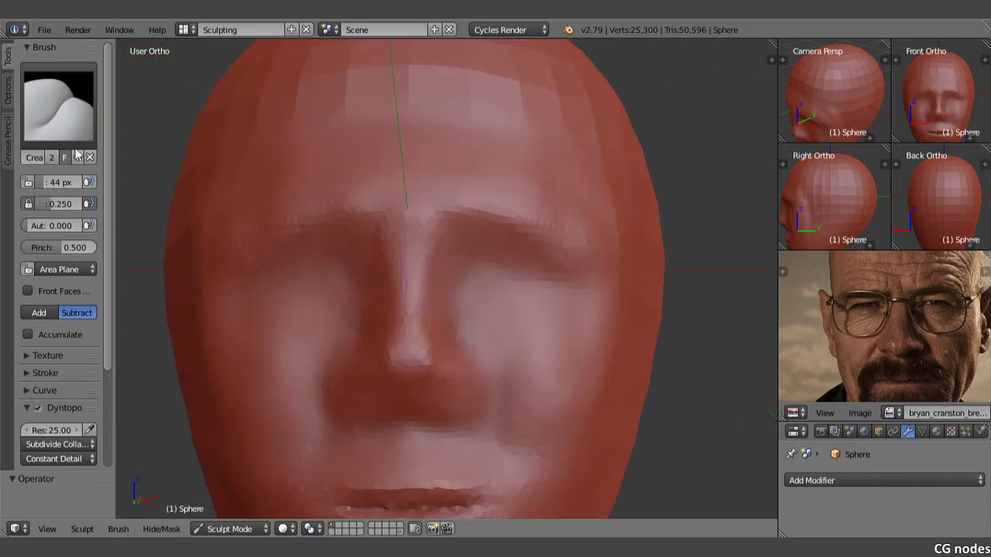
{"action": "left_click", "coordinate": [58, 108]}
{"action": "left_click", "coordinate": [398, 256]}
{"action": "scroll", "coordinate": [317, 274], "scroll_direction": "up", "scroll_amount": 1}
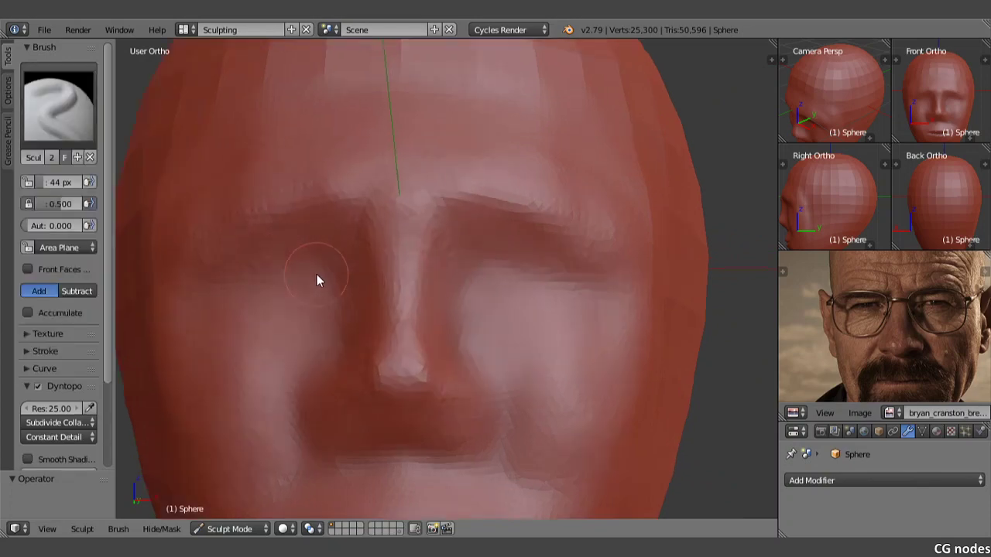
{"action": "scroll", "coordinate": [316, 275], "scroll_direction": "up", "scroll_amount": 1}
{"action": "middle_click_drag", "start_coordinate": [277, 276], "coordinate": [329, 266]}
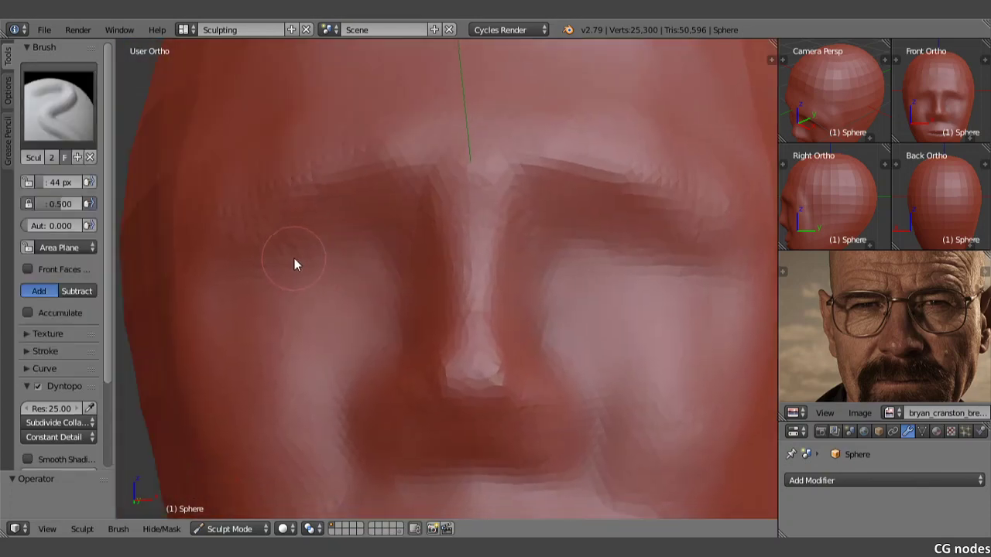
{"action": "left_click_drag", "start_coordinate": [666, 242], "coordinate": [565, 250]}
{"action": "mouse_move", "coordinate": [376, 248]}
{"action": "left_mouse_down"}
{"action": "mouse_move", "coordinate": [321, 250]}
{"action": "mouse_move", "coordinate": [295, 259]}
{"action": "mouse_move", "coordinate": [369, 249]}
{"action": "mouse_move", "coordinate": [288, 275]}
{"action": "mouse_move", "coordinate": [384, 245]}
{"action": "mouse_move", "coordinate": [350, 247]}
{"action": "mouse_move", "coordinate": [285, 277]}
{"action": "mouse_move", "coordinate": [382, 265]}
{"action": "mouse_move", "coordinate": [263, 264]}
{"action": "mouse_move", "coordinate": [346, 236]}
{"action": "mouse_move", "coordinate": [391, 233]}
{"action": "mouse_move", "coordinate": [308, 255]}
{"action": "left_mouse_up"}
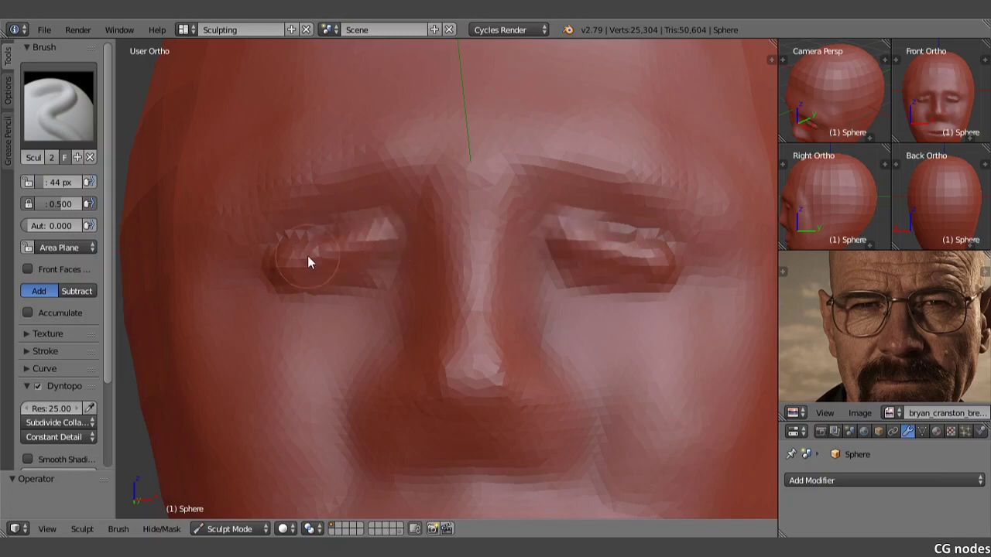
{"action": "mouse_move", "coordinate": [290, 222]}
{"action": "left_mouse_down"}
{"action": "mouse_move", "coordinate": [333, 194]}
{"action": "mouse_move", "coordinate": [422, 179]}
{"action": "left_mouse_up"}
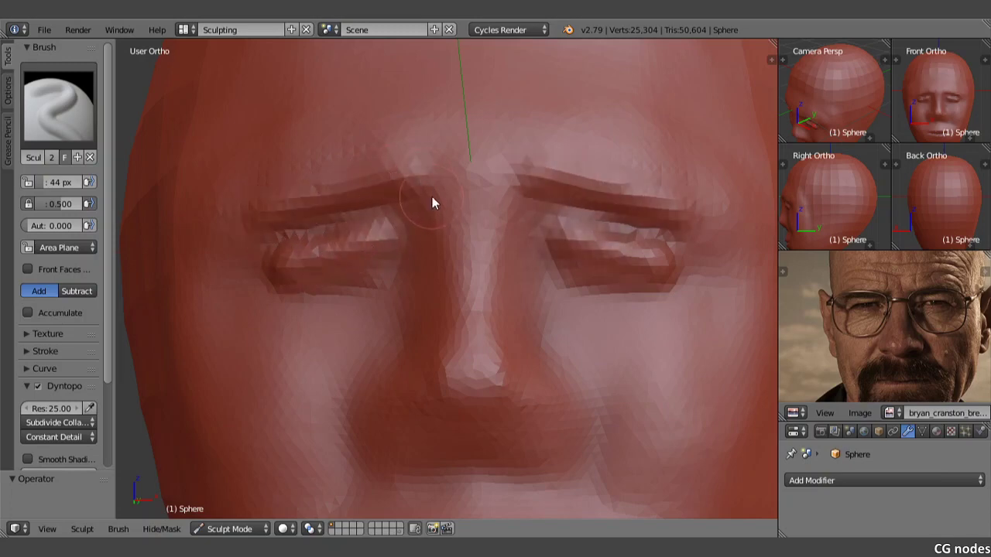
Step: Deepen the creases beside the nostrils and extend the cheek folds toward the mouth
{"action": "mouse_move", "coordinate": [501, 224]}
{"action": "middle_mouse_down", "text": "shift"}
{"action": "mouse_move", "coordinate": [498, 234]}
{"action": "mouse_move", "coordinate": [492, 205]}
{"action": "mouse_move", "coordinate": [460, 256]}
{"action": "mouse_move", "coordinate": [449, 248]}
{"action": "mouse_move", "coordinate": [379, 317]}
{"action": "middle_mouse_up", "text": "shift"}
{"action": "mouse_move", "coordinate": [379, 311]}
{"action": "left_mouse_down"}
{"action": "mouse_move", "coordinate": [476, 204]}
{"action": "mouse_move", "coordinate": [385, 323]}
{"action": "mouse_move", "coordinate": [400, 305]}
{"action": "mouse_move", "coordinate": [388, 385]}
{"action": "left_mouse_up"}
{"action": "mouse_move", "coordinate": [413, 236]}
{"action": "left_mouse_down"}
{"action": "mouse_move", "coordinate": [434, 209]}
{"action": "mouse_move", "coordinate": [365, 336]}
{"action": "mouse_move", "coordinate": [359, 371]}
{"action": "mouse_move", "coordinate": [386, 348]}
{"action": "left_mouse_up"}
{"action": "middle_click_drag", "start_coordinate": [385, 353], "coordinate": [388, 361]}
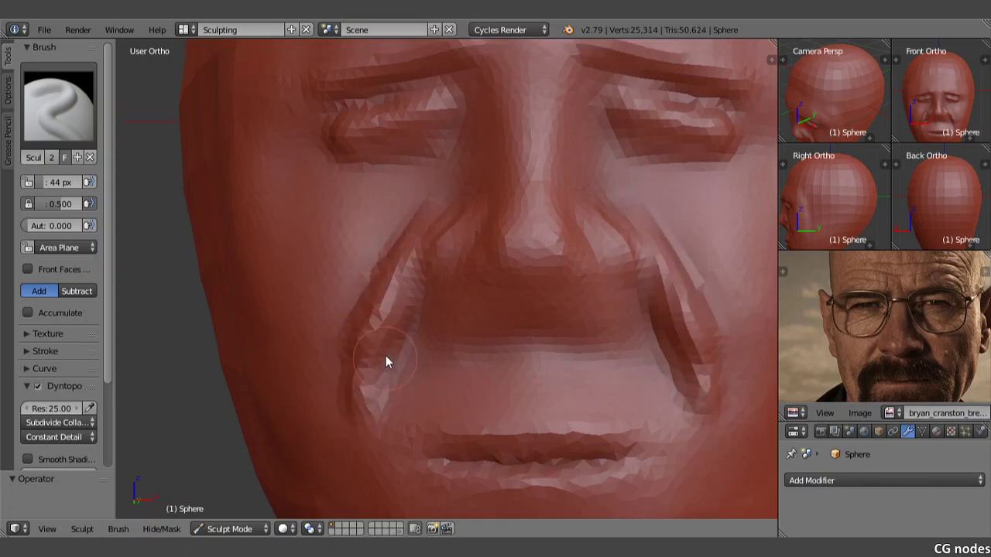
{"action": "left_click_drag", "start_coordinate": [389, 240], "coordinate": [431, 214]}
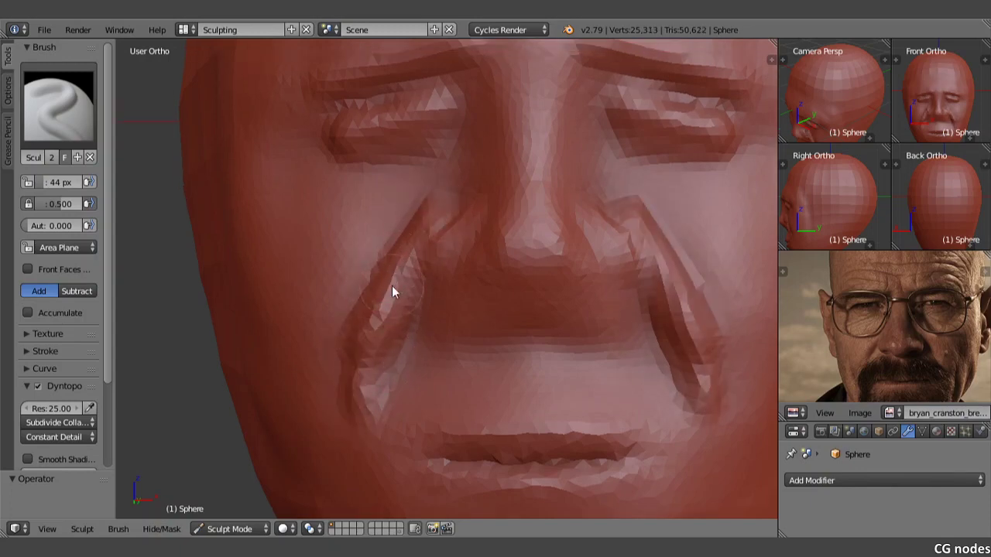
Step: Soften the cheek folds and nose-side creases with a 42 px brush
{"action": "key", "text": "f"}
{"action": "left_click", "coordinate": [366, 295]}
{"action": "mouse_move", "coordinate": [396, 229]}
{"action": "left_mouse_down", "text": "shift"}
{"action": "mouse_move", "coordinate": [330, 396]}
{"action": "mouse_move", "coordinate": [346, 362]}
{"action": "left_mouse_up", "text": "shift"}
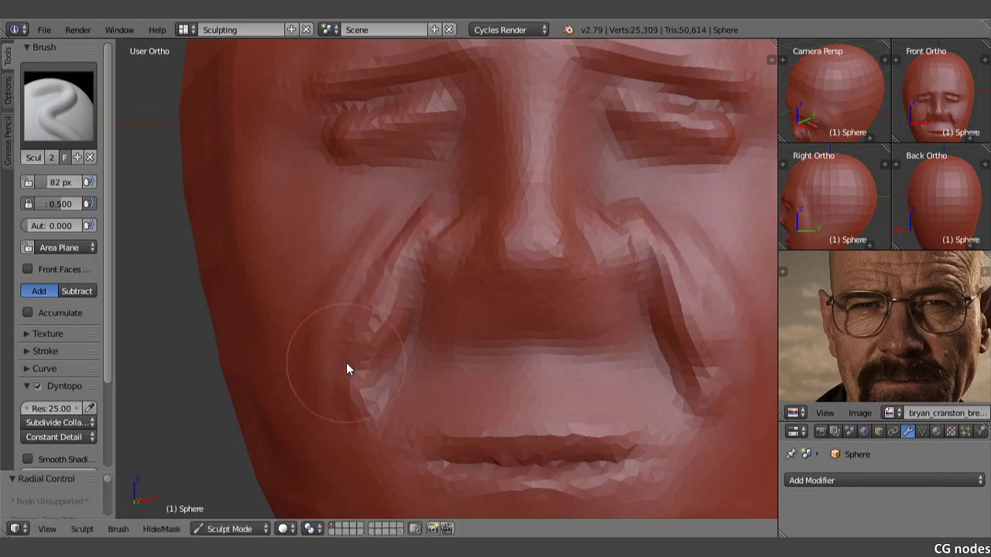
{"action": "scroll", "coordinate": [330, 350], "scroll_direction": "down", "scroll_amount": 4}
{"action": "scroll", "coordinate": [327, 352], "scroll_direction": "up", "scroll_amount": 2}
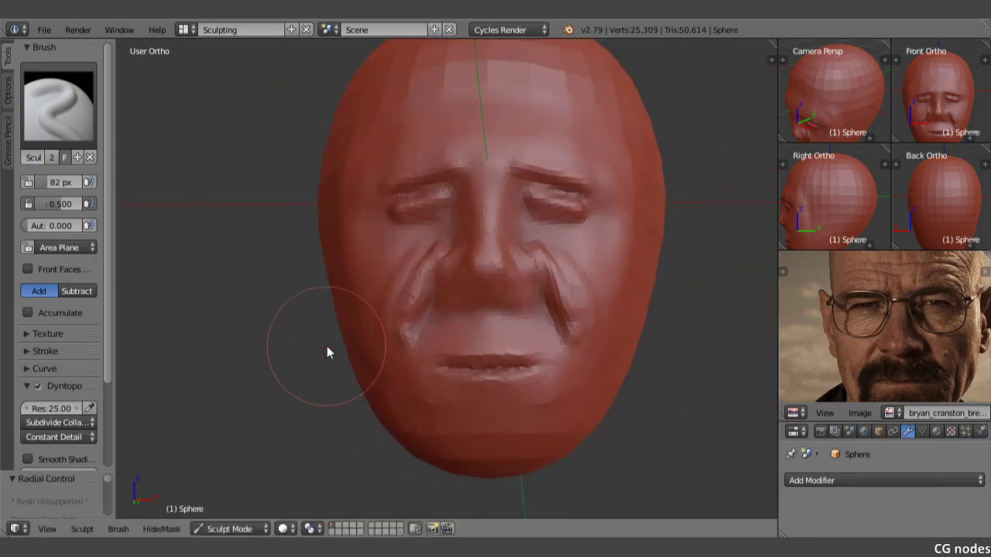
{"action": "key", "text": "f"}
{"action": "left_click", "coordinate": [296, 336]}
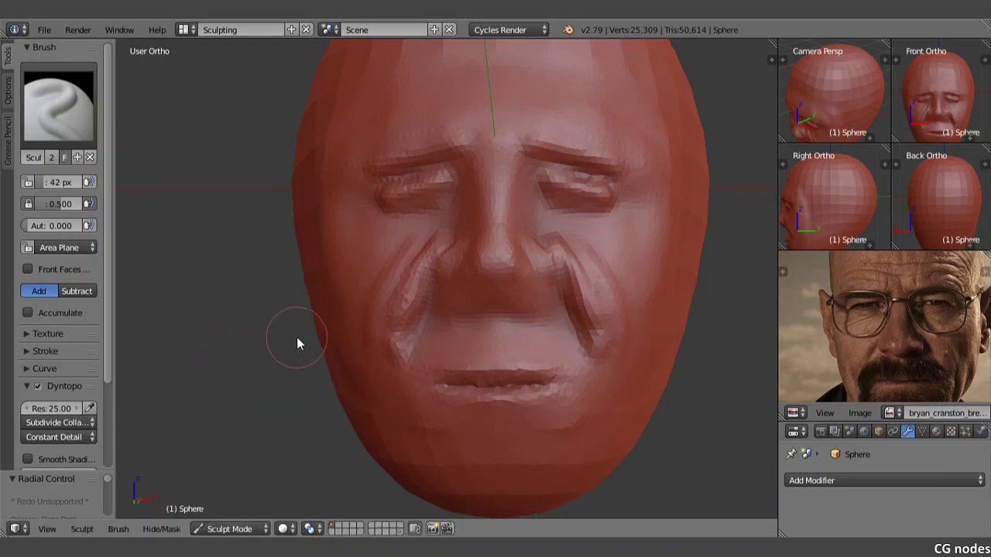
{"action": "mouse_move", "coordinate": [411, 261]}
{"action": "left_mouse_down"}
{"action": "mouse_move", "coordinate": [451, 237]}
{"action": "mouse_move", "coordinate": [396, 270]}
{"action": "mouse_move", "coordinate": [377, 347]}
{"action": "mouse_move", "coordinate": [418, 286]}
{"action": "mouse_move", "coordinate": [381, 344]}
{"action": "left_mouse_up"}
{"action": "scroll", "coordinate": [385, 322], "scroll_direction": "up", "scroll_amount": 2, "text": "shift"}
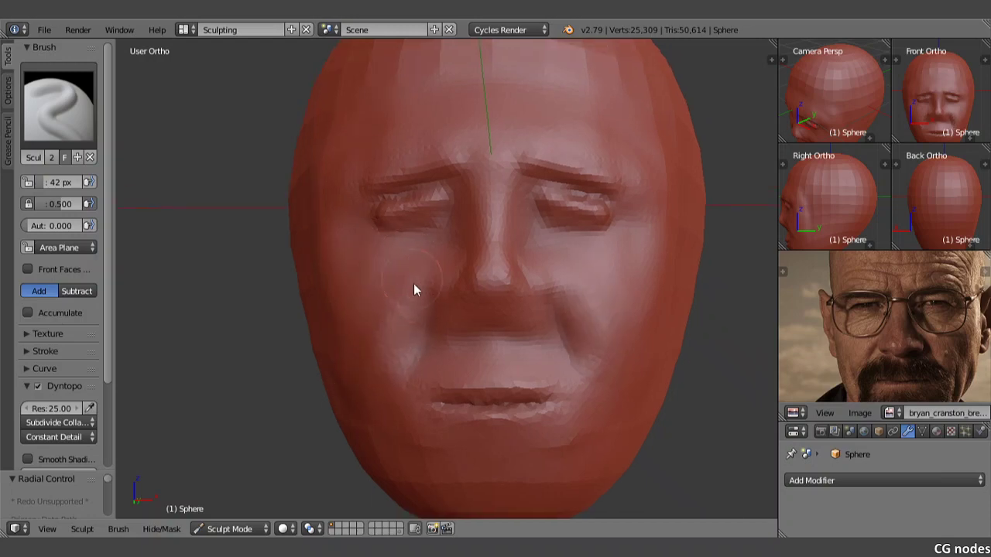
{"action": "scroll", "coordinate": [415, 305], "scroll_direction": "up", "scroll_amount": 2, "text": "shift"}
{"action": "middle_click_drag", "start_coordinate": [467, 345], "coordinate": [442, 326], "text": "shift"}
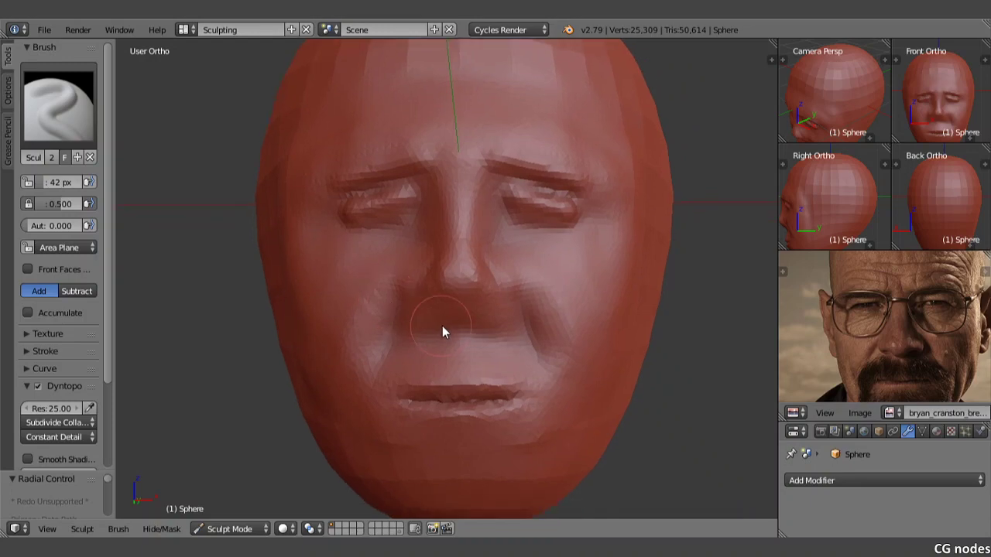
{"action": "scroll", "coordinate": [441, 326], "scroll_direction": "up", "scroll_amount": 2}
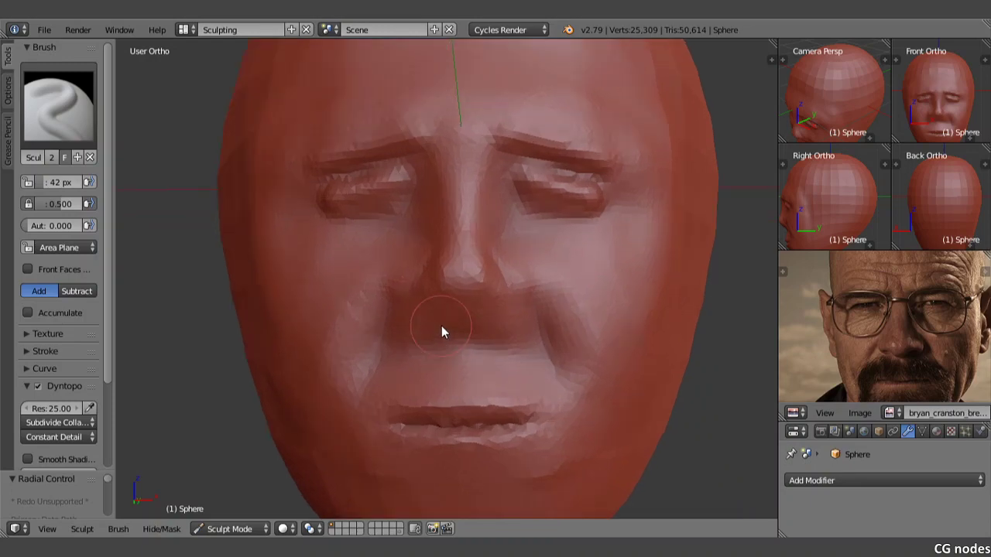
Step: Switch to the Grab brush, undo a trial stroke, and set Strength to 0.5
{"action": "left_click", "coordinate": [83, 112]}
{"action": "left_click", "coordinate": [401, 190]}
{"action": "mouse_move", "coordinate": [420, 279]}
{"action": "left_mouse_down"}
{"action": "mouse_move", "coordinate": [461, 292]}
{"action": "mouse_move", "coordinate": [405, 286]}
{"action": "left_mouse_up"}
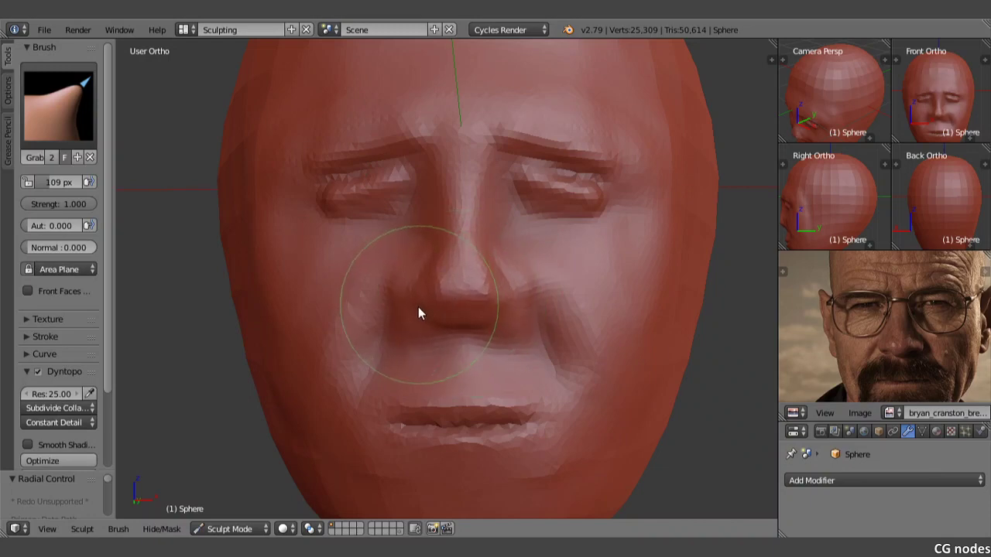
{"action": "left_click_drag", "start_coordinate": [410, 286], "coordinate": [407, 300]}
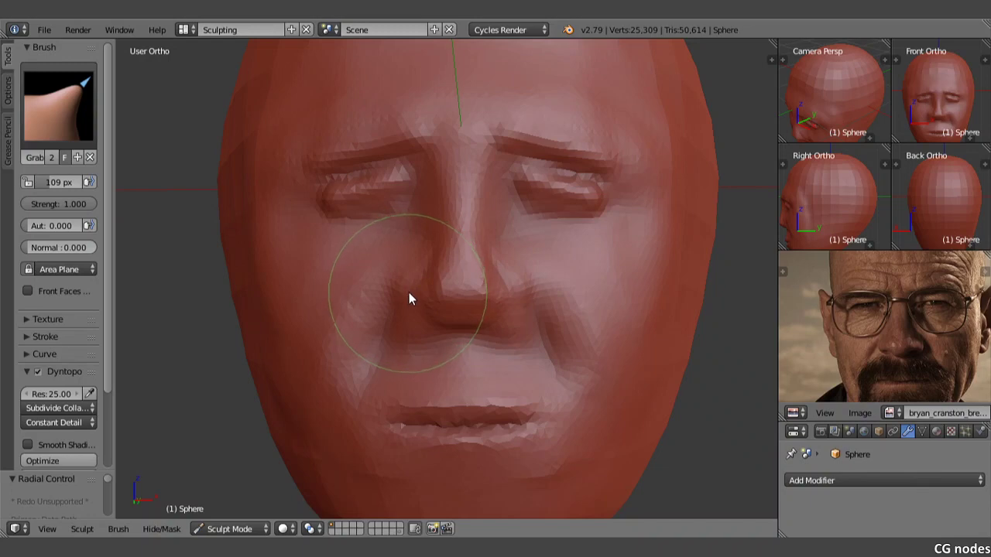
{"action": "key", "text": "ctrl+z"}
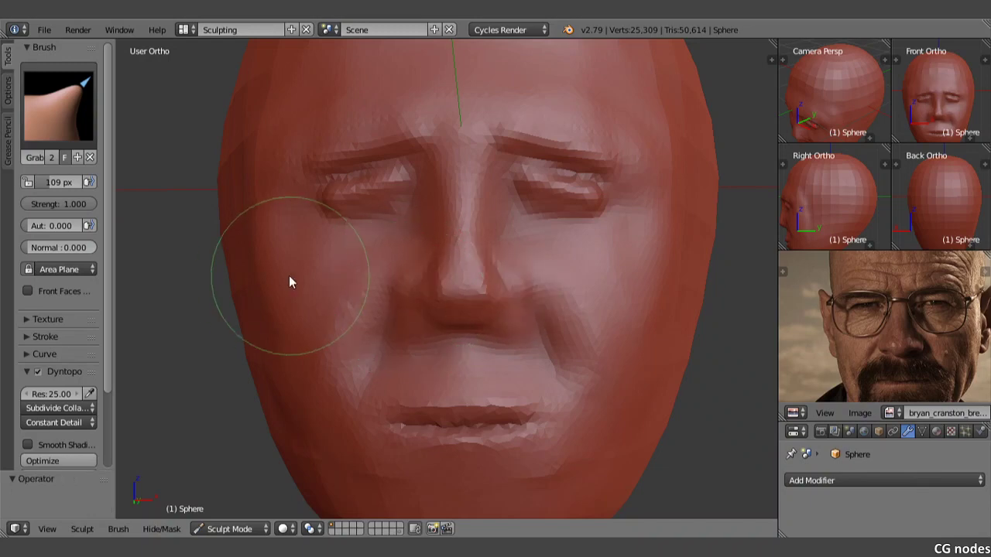
{"action": "left_click", "coordinate": [74, 207]}
{"action": "key", "text": "BackSpace"}
{"action": "type", "text": "5"}
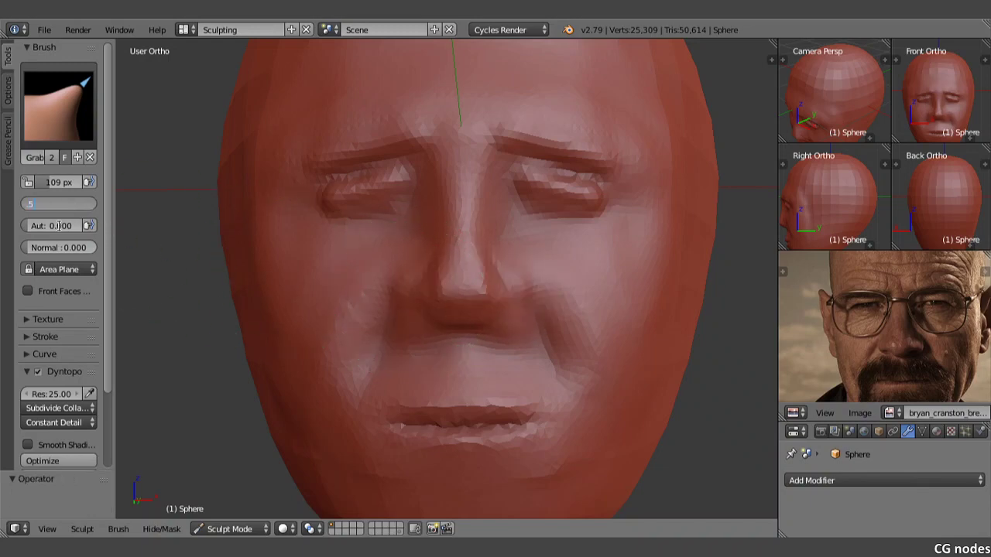
{"action": "key", "text": "Return"}
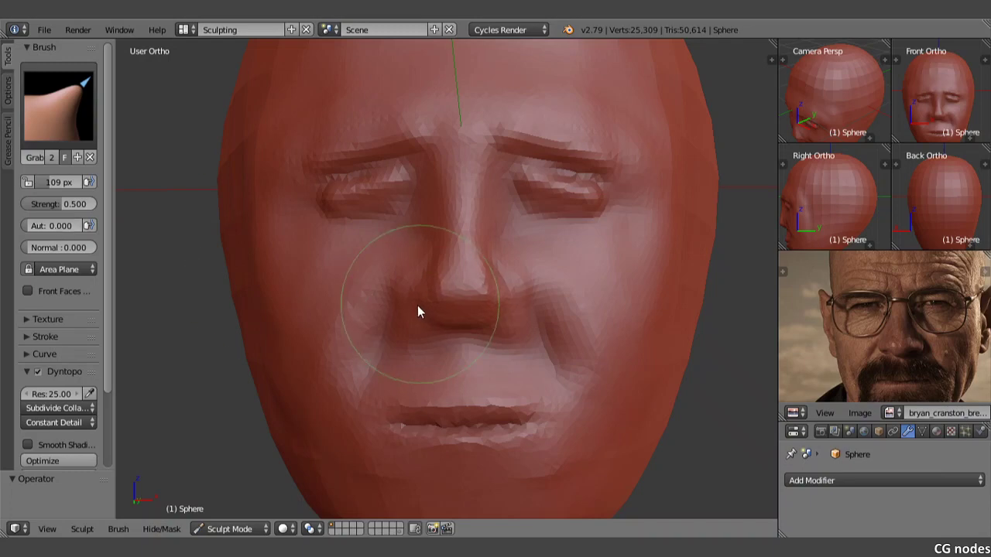
Step: With a 55 px radius, reshape the nostrils and pull the nose tip broader and lower
{"action": "mouse_move", "coordinate": [416, 316]}
{"action": "left_mouse_down"}
{"action": "mouse_move", "coordinate": [460, 328]}
{"action": "mouse_move", "coordinate": [455, 317]}
{"action": "mouse_move", "coordinate": [498, 298]}
{"action": "left_mouse_up"}
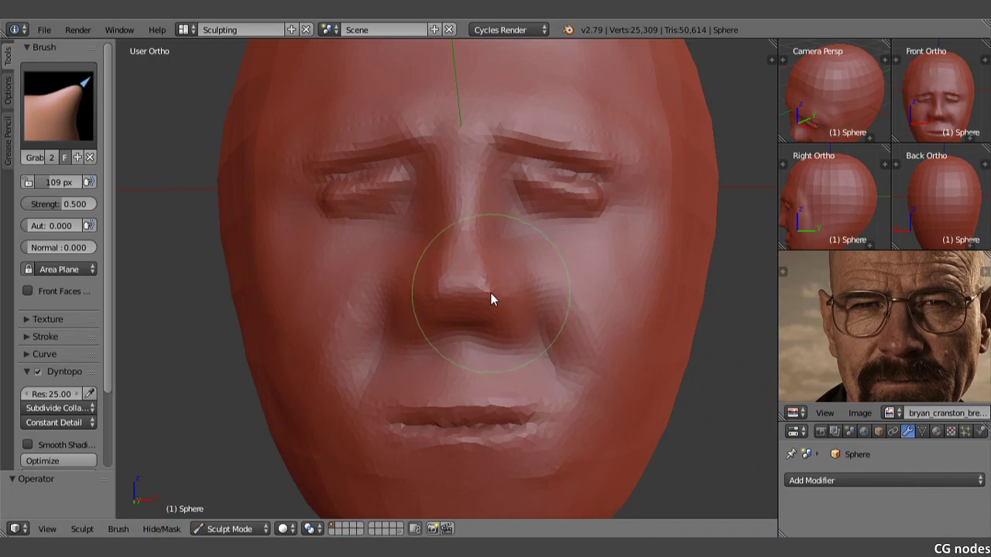
{"action": "key", "text": "f"}
{"action": "left_click", "coordinate": [427, 291]}
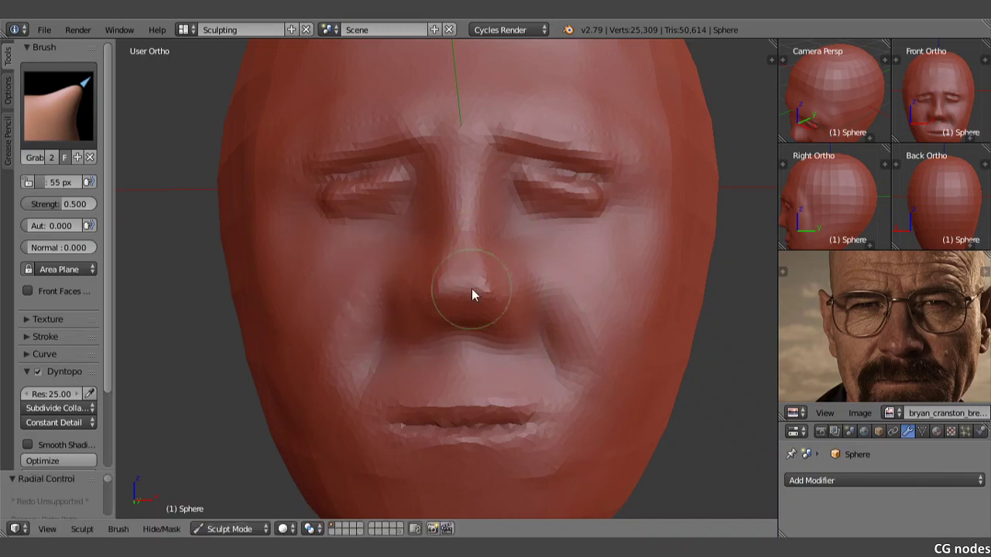
{"action": "mouse_move", "coordinate": [492, 289]}
{"action": "left_mouse_down"}
{"action": "mouse_move", "coordinate": [510, 300]}
{"action": "mouse_move", "coordinate": [490, 308]}
{"action": "mouse_move", "coordinate": [501, 314]}
{"action": "mouse_move", "coordinate": [467, 310]}
{"action": "mouse_move", "coordinate": [473, 280]}
{"action": "left_mouse_up"}
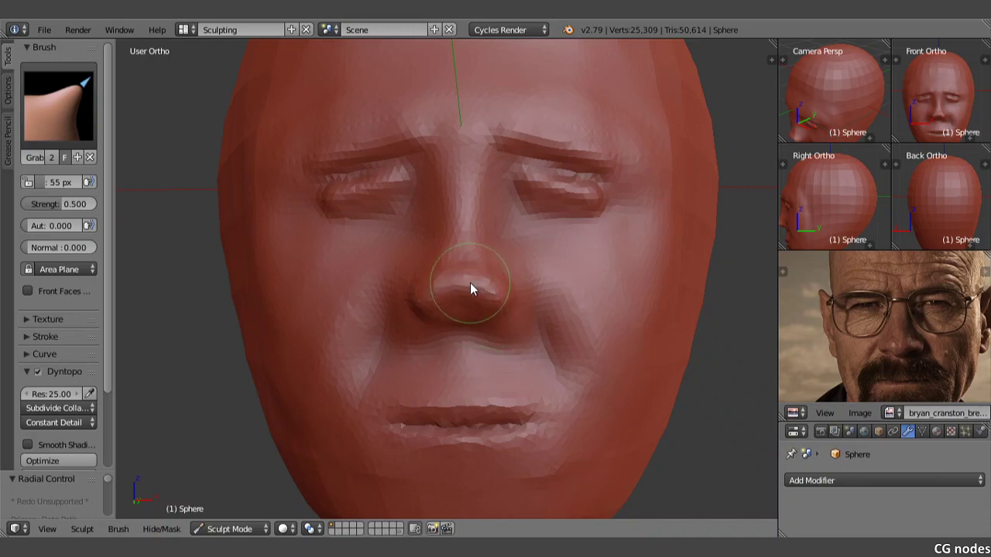
{"action": "middle_click_drag", "start_coordinate": [470, 282], "coordinate": [470, 309], "text": "shift"}
{"action": "mouse_move", "coordinate": [470, 314]}
{"action": "left_mouse_down"}
{"action": "mouse_move", "coordinate": [511, 346]}
{"action": "mouse_move", "coordinate": [456, 365]}
{"action": "mouse_move", "coordinate": [457, 346]}
{"action": "mouse_move", "coordinate": [500, 355]}
{"action": "left_mouse_up"}
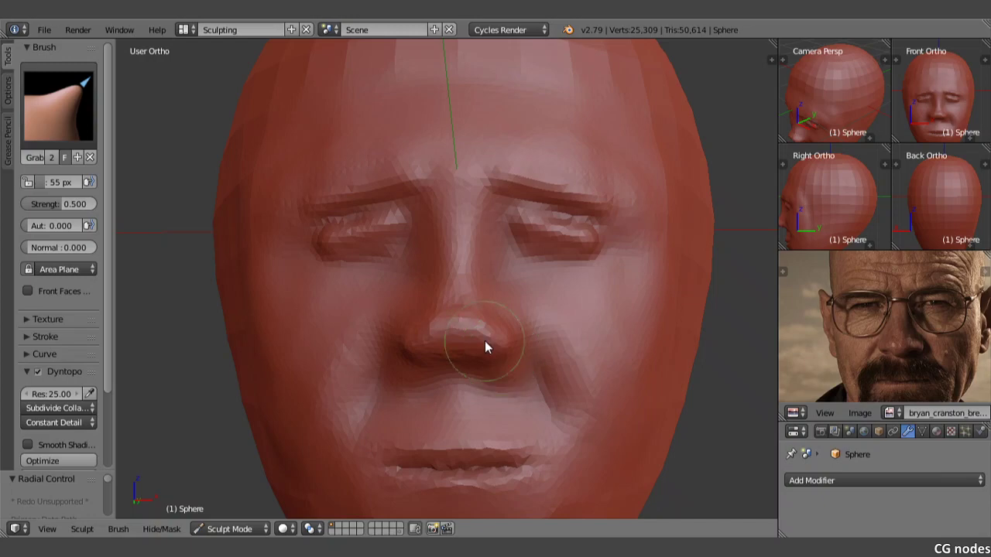
Step: Lengthen the nose ridge upward and pull the nose tip slightly down
{"action": "middle_click_drag", "start_coordinate": [461, 325], "coordinate": [588, 330]}
{"action": "mouse_move", "coordinate": [623, 338]}
{"action": "left_mouse_down"}
{"action": "mouse_move", "coordinate": [608, 309]}
{"action": "mouse_move", "coordinate": [600, 235]}
{"action": "mouse_move", "coordinate": [602, 302]}
{"action": "left_mouse_up"}
{"action": "middle_click_drag", "start_coordinate": [603, 302], "coordinate": [526, 285]}
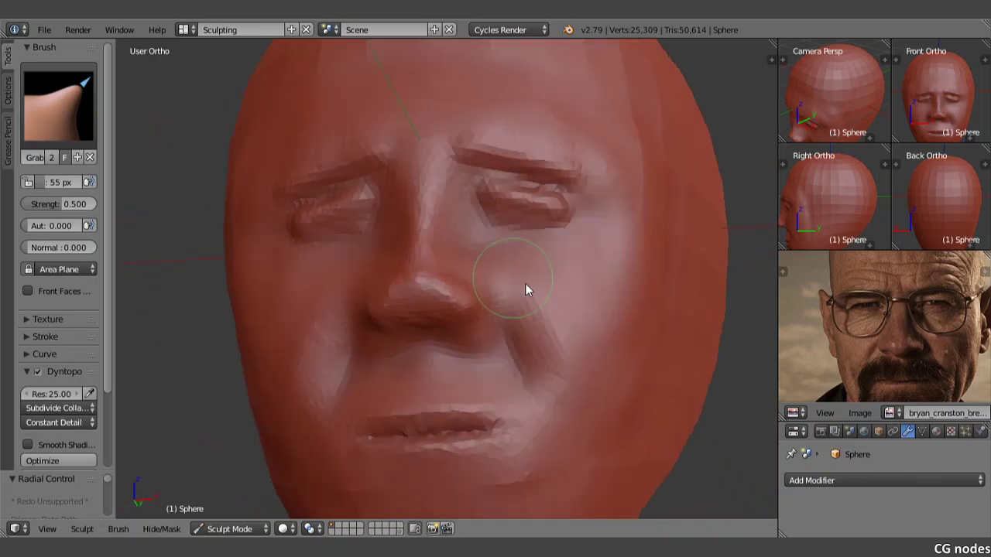
{"action": "middle_click_drag", "start_coordinate": [431, 324], "coordinate": [409, 335]}
{"action": "left_click_drag", "start_coordinate": [410, 336], "coordinate": [410, 341]}
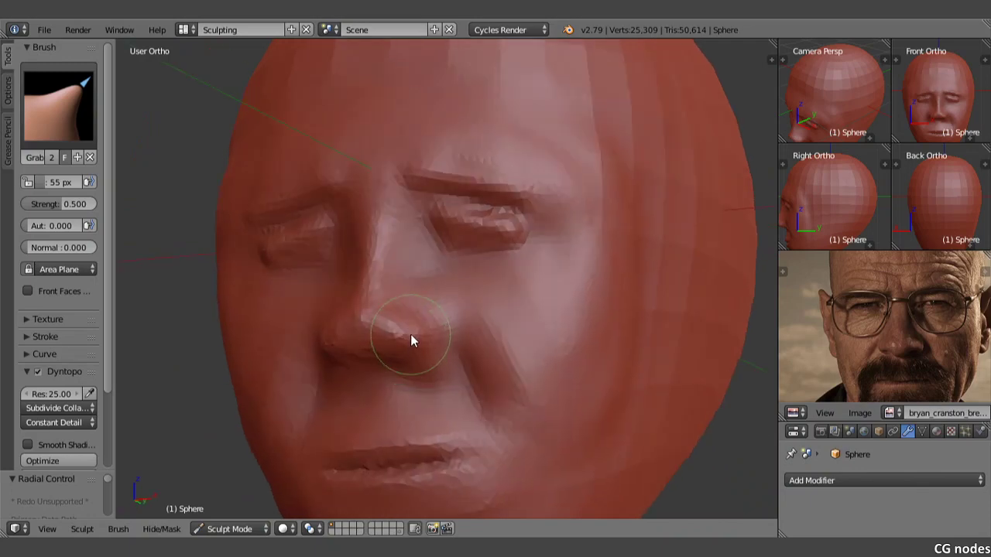
{"action": "middle_click_drag", "start_coordinate": [408, 347], "coordinate": [467, 346]}
{"action": "scroll", "coordinate": [488, 341], "scroll_direction": "up", "scroll_amount": 1}
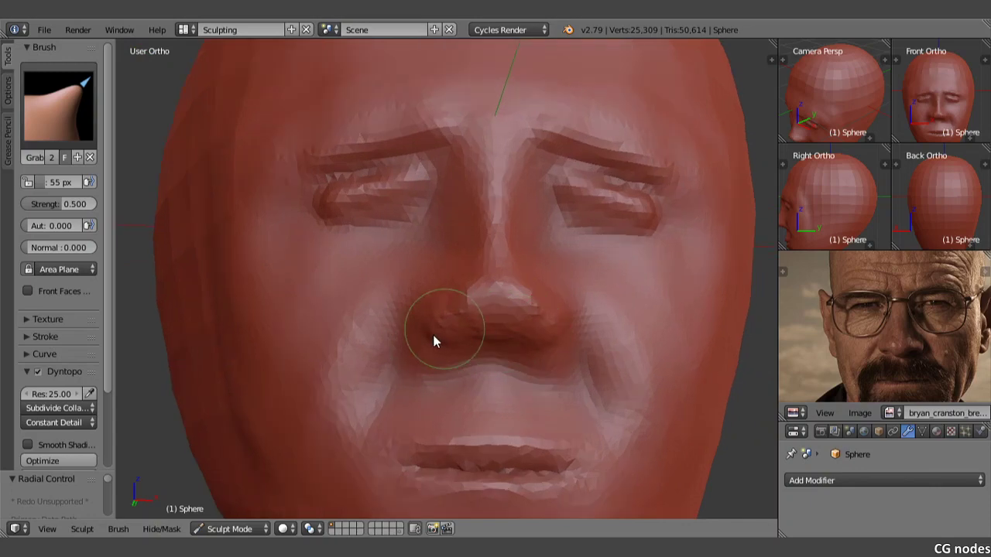
{"action": "scroll", "coordinate": [447, 337], "scroll_direction": "up", "scroll_amount": 2}
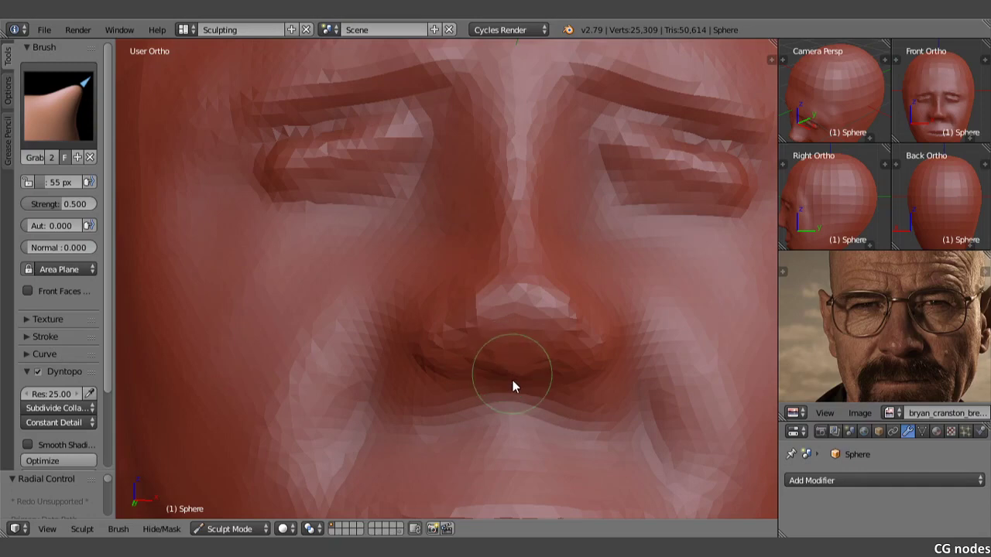
Step: Pull the mesh beside the left nostril and the cheek between nose and eye upward
{"action": "middle_click_drag", "start_coordinate": [497, 343], "coordinate": [518, 345]}
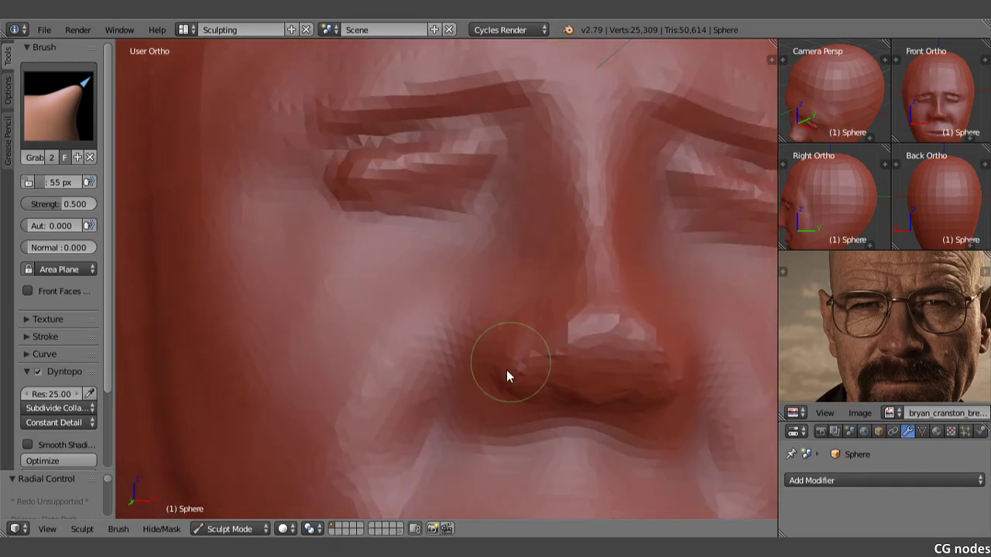
{"action": "left_click_drag", "start_coordinate": [506, 370], "coordinate": [551, 299]}
{"action": "middle_click_drag", "start_coordinate": [550, 299], "coordinate": [457, 302]}
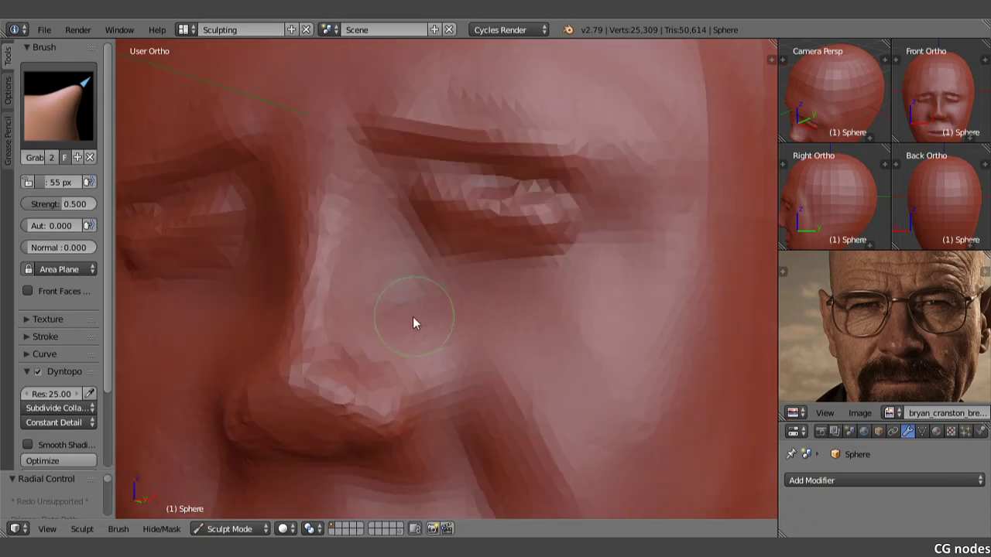
{"action": "key", "text": "KP_4"}
{"action": "key", "text": "KP_4"}
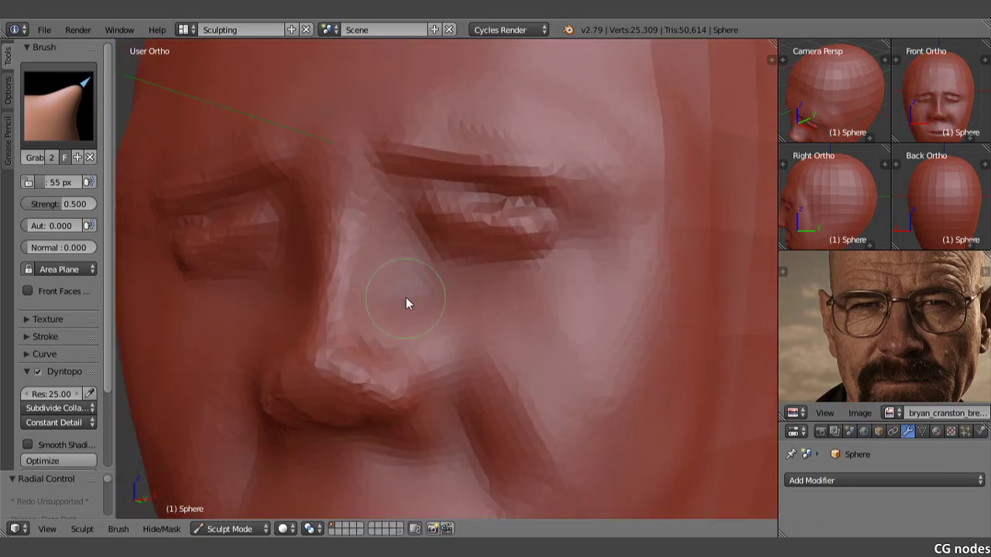
{"action": "left_click_drag", "start_coordinate": [406, 297], "coordinate": [400, 243]}
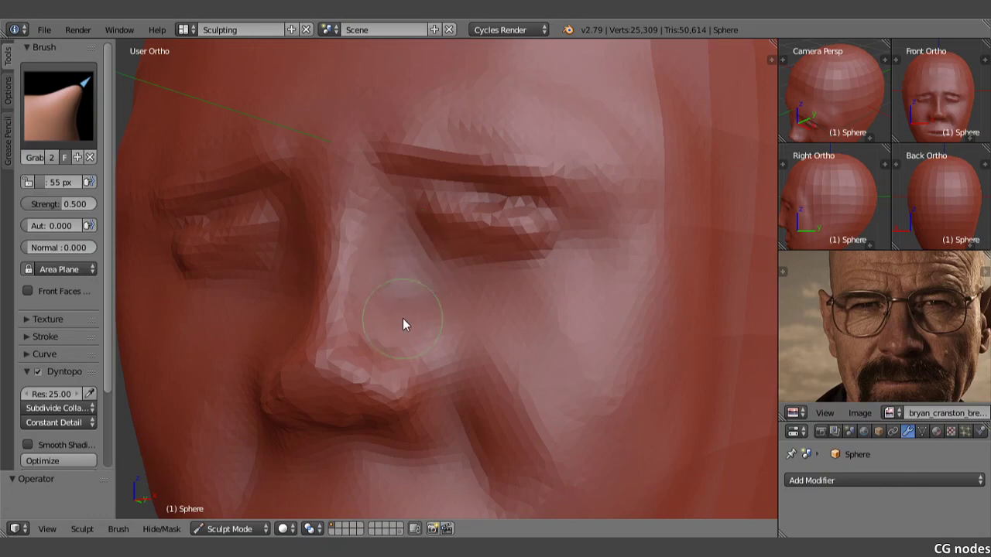
{"action": "middle_click_drag", "start_coordinate": [403, 325], "coordinate": [430, 324]}
{"action": "mouse_move", "coordinate": [471, 262]}
{"action": "middle_mouse_down", "text": "shift"}
{"action": "mouse_move", "coordinate": [471, 295]}
{"action": "mouse_move", "coordinate": [496, 325]}
{"action": "mouse_move", "coordinate": [451, 325]}
{"action": "mouse_move", "coordinate": [467, 292]}
{"action": "middle_mouse_up", "text": "shift"}
{"action": "scroll", "coordinate": [470, 298], "scroll_direction": "down", "scroll_amount": 1}
{"action": "scroll", "coordinate": [465, 295], "scroll_direction": "down", "scroll_amount": 2}
{"action": "scroll", "coordinate": [464, 294], "scroll_direction": "down", "scroll_amount": 2}
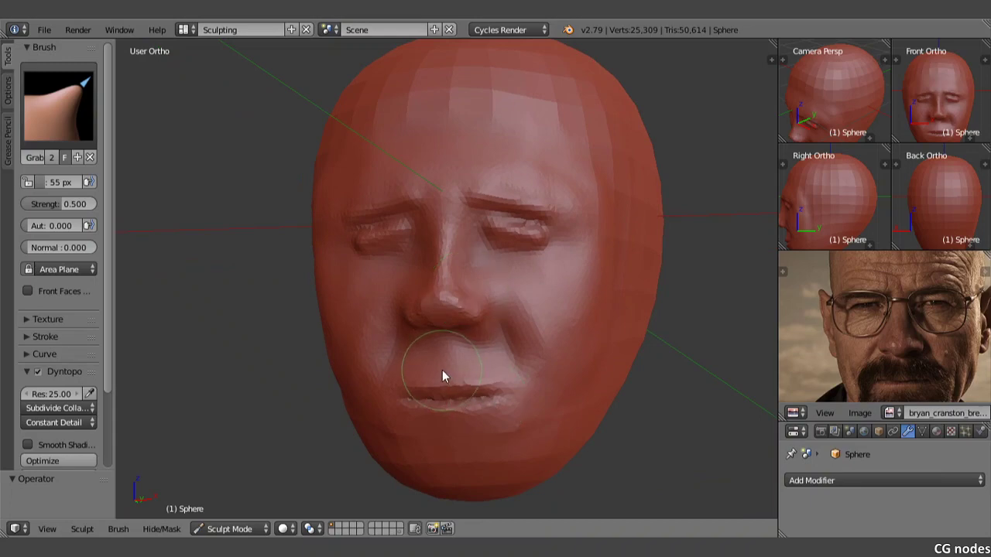
Step: Flatten the bulge above the upper lip and inspect the face from below
{"action": "left_click_drag", "start_coordinate": [445, 362], "coordinate": [448, 370]}
{"action": "mouse_move", "coordinate": [452, 361]}
{"action": "middle_mouse_down"}
{"action": "mouse_move", "coordinate": [471, 382]}
{"action": "mouse_move", "coordinate": [468, 323]}
{"action": "middle_mouse_up"}
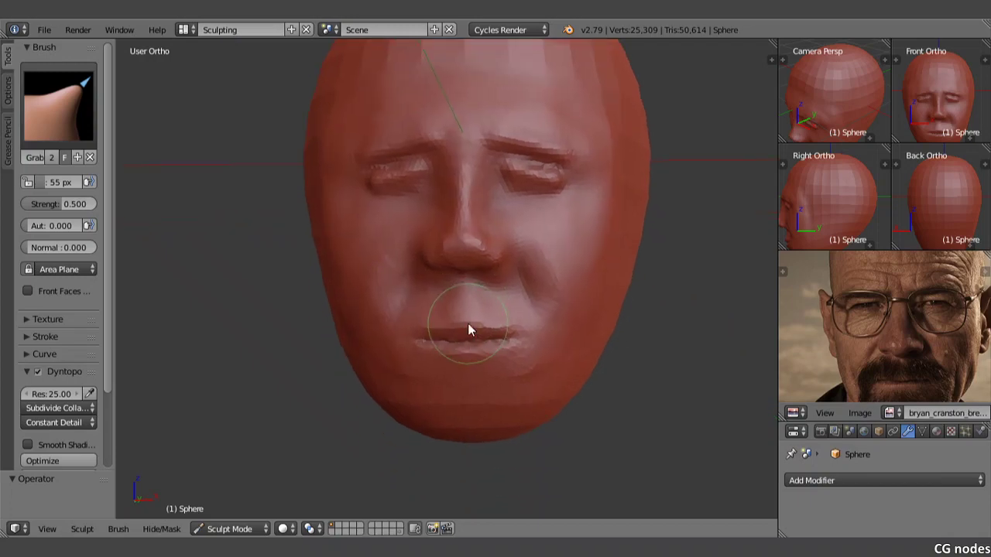
{"action": "scroll", "coordinate": [414, 290], "scroll_direction": "up", "scroll_amount": 1}
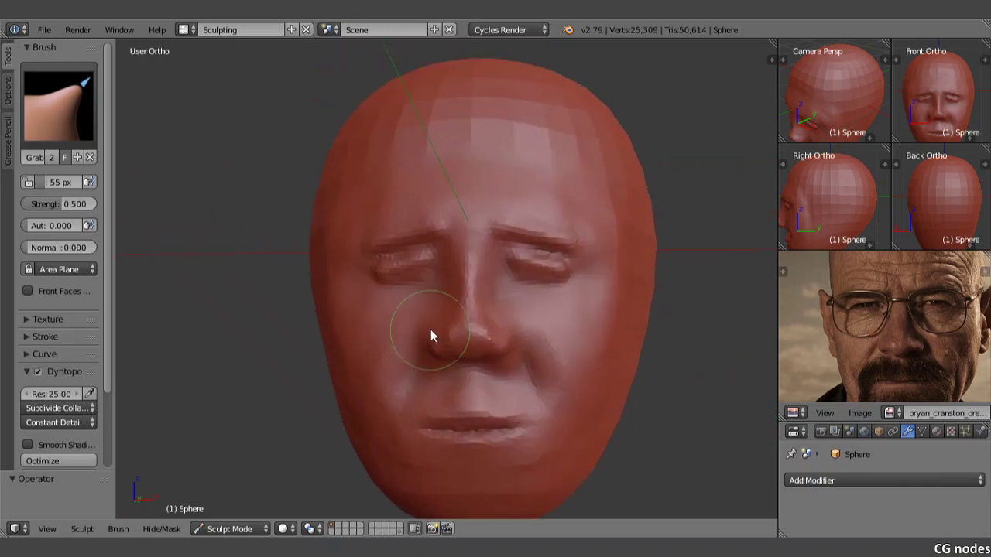
{"action": "scroll", "coordinate": [430, 329], "scroll_direction": "up", "scroll_amount": 2}
{"action": "scroll", "coordinate": [431, 327], "scroll_direction": "up", "scroll_amount": 1}
{"action": "scroll", "coordinate": [463, 348], "scroll_direction": "up", "scroll_amount": 1}
{"action": "scroll", "coordinate": [433, 353], "scroll_direction": "up", "scroll_amount": 2}
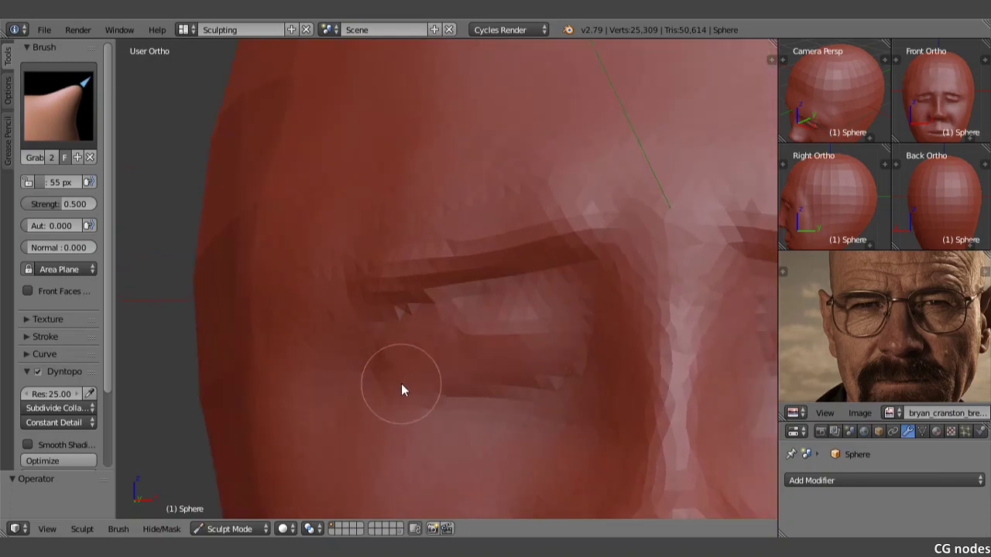
{"action": "scroll", "coordinate": [536, 329], "scroll_direction": "down", "scroll_amount": 1}
{"action": "scroll", "coordinate": [536, 329], "scroll_direction": "down", "scroll_amount": 2}
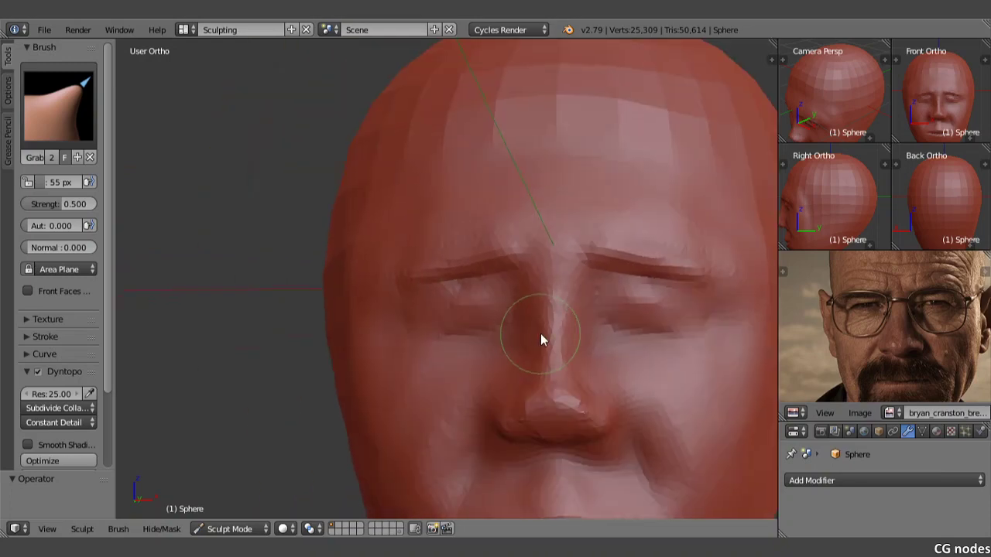
{"action": "scroll", "coordinate": [541, 334], "scroll_direction": "up", "scroll_amount": 1}
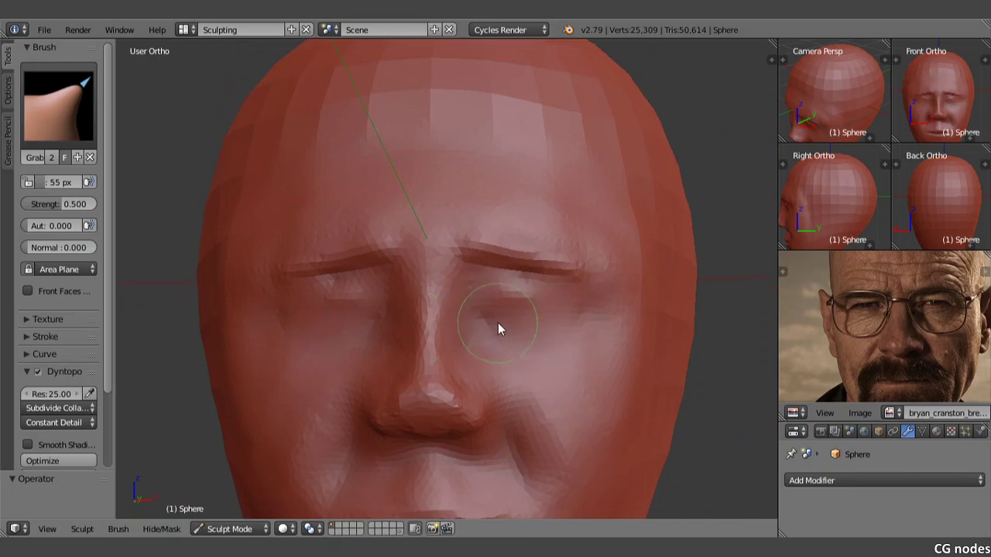
{"action": "scroll", "coordinate": [453, 324], "scroll_direction": "down", "scroll_amount": 1}
{"action": "mouse_move", "coordinate": [438, 335]}
{"action": "middle_mouse_down"}
{"action": "mouse_move", "coordinate": [496, 309]}
{"action": "mouse_move", "coordinate": [461, 281]}
{"action": "mouse_move", "coordinate": [487, 303]}
{"action": "mouse_move", "coordinate": [442, 358]}
{"action": "middle_mouse_up"}
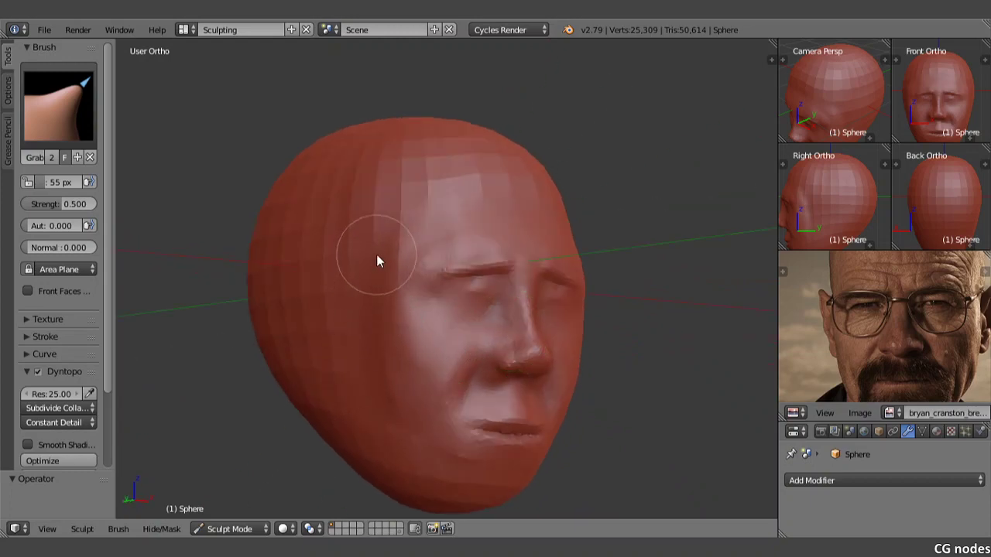
{"action": "middle_click_drag", "start_coordinate": [456, 354], "coordinate": [322, 341]}
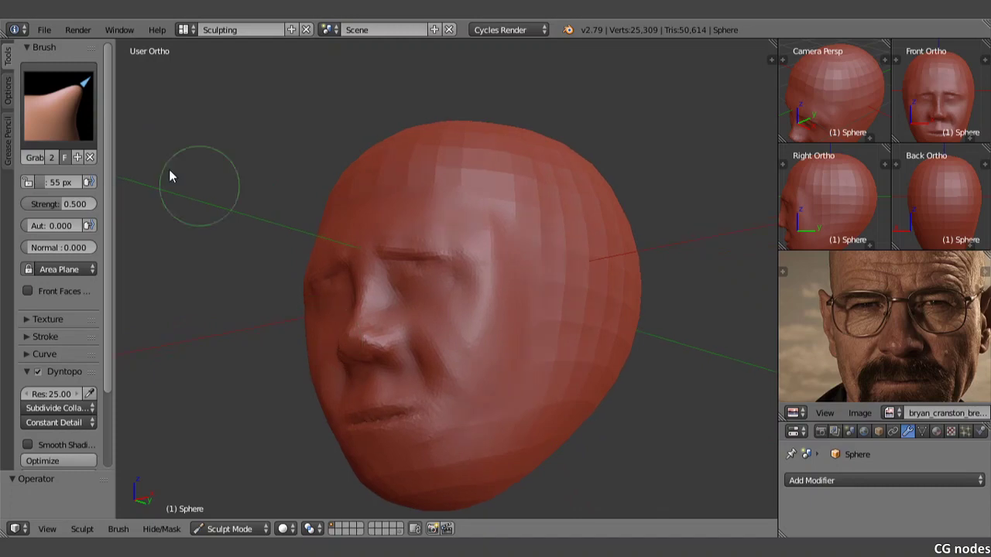
Step: Switch the sculpt brush to Blob
{"action": "left_click", "coordinate": [84, 125]}
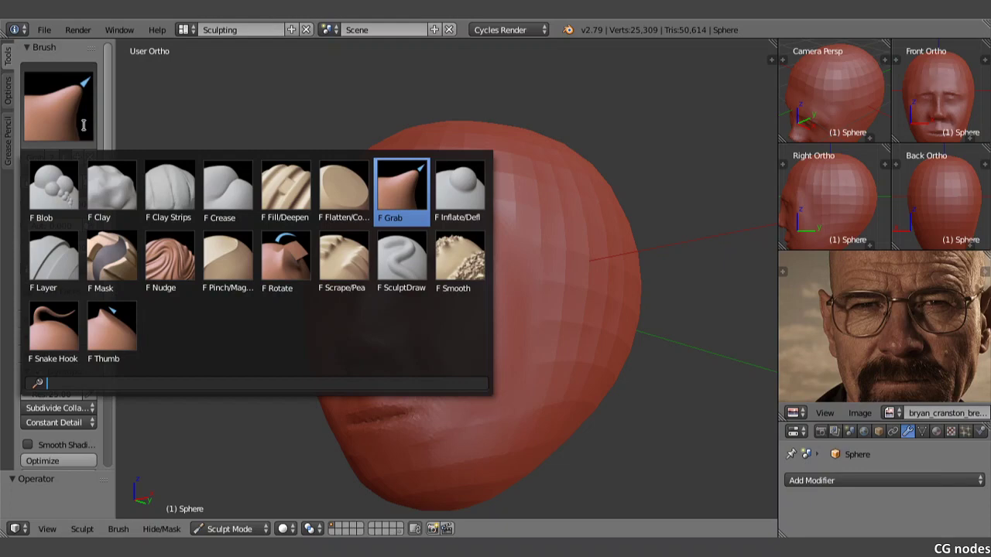
{"action": "left_click", "coordinate": [83, 125]}
{"action": "left_click", "coordinate": [58, 109]}
{"action": "left_click", "coordinate": [53, 190]}
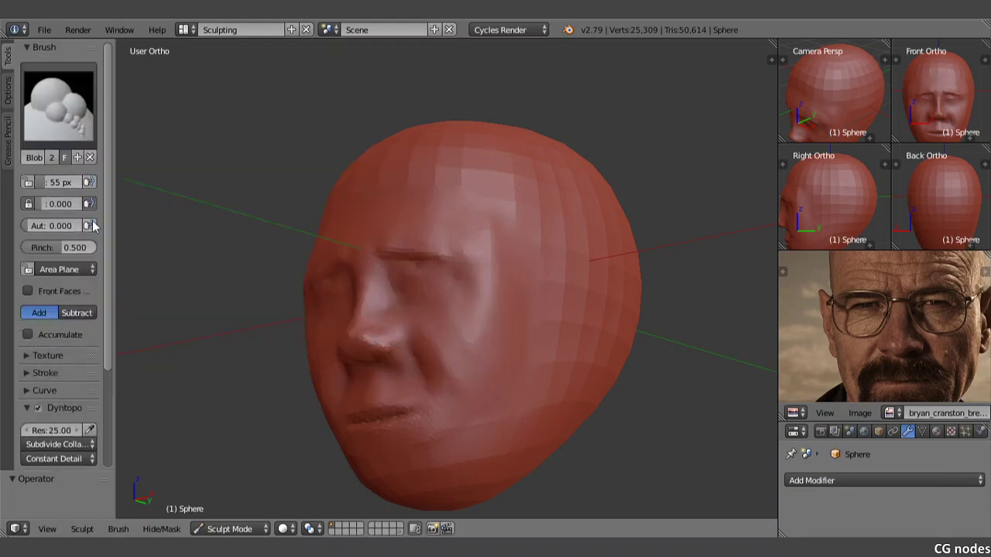
Step: Set the dynamic topology detail resolution to 100
{"action": "scroll", "coordinate": [60, 371], "scroll_direction": "down", "scroll_amount": 3}
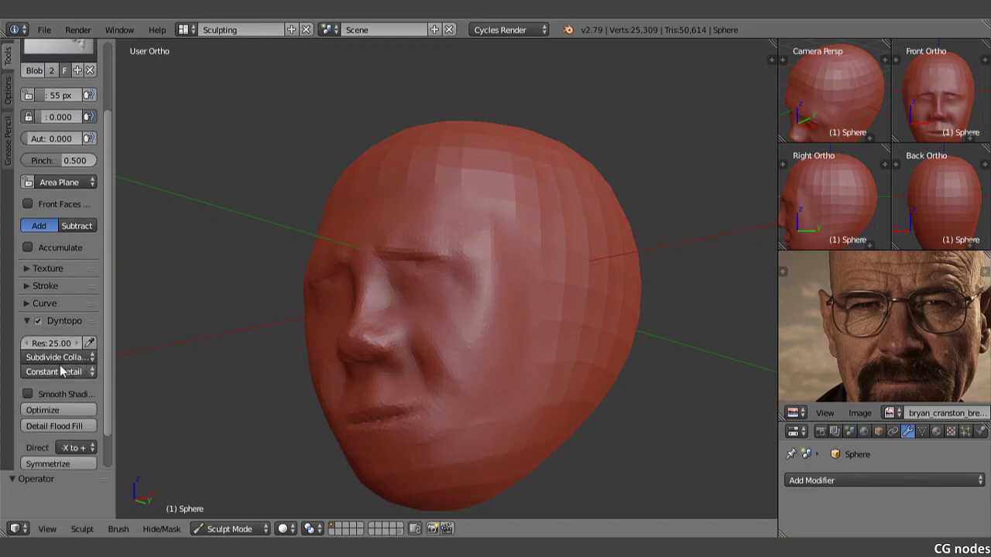
{"action": "left_click", "coordinate": [51, 345]}
{"action": "type", "text": "100"}
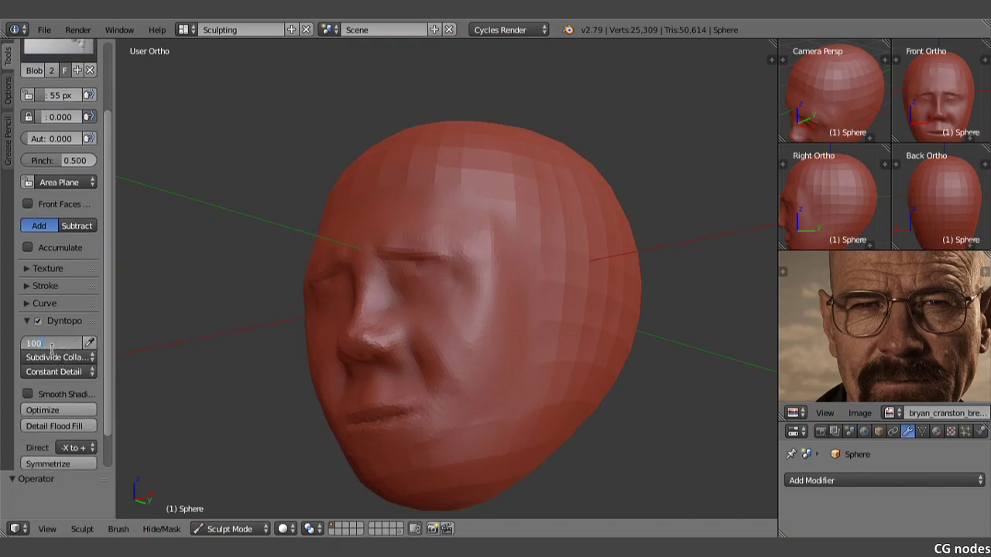
{"action": "key", "text": "Return"}
Step: Resize the Blob brush to 55 px and sculpt subtle form on the cheek near the left eye
{"action": "key", "text": "f"}
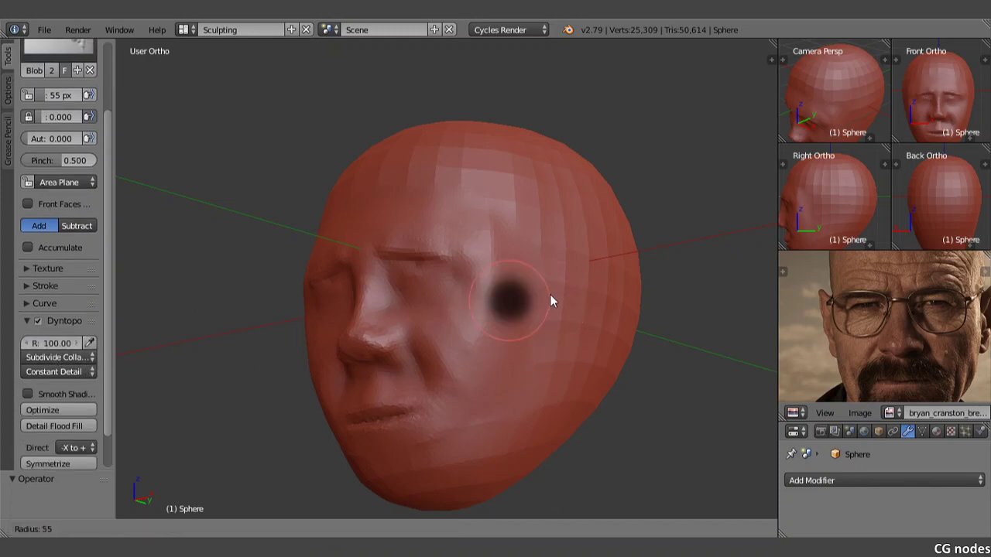
{"action": "left_click", "coordinate": [581, 291]}
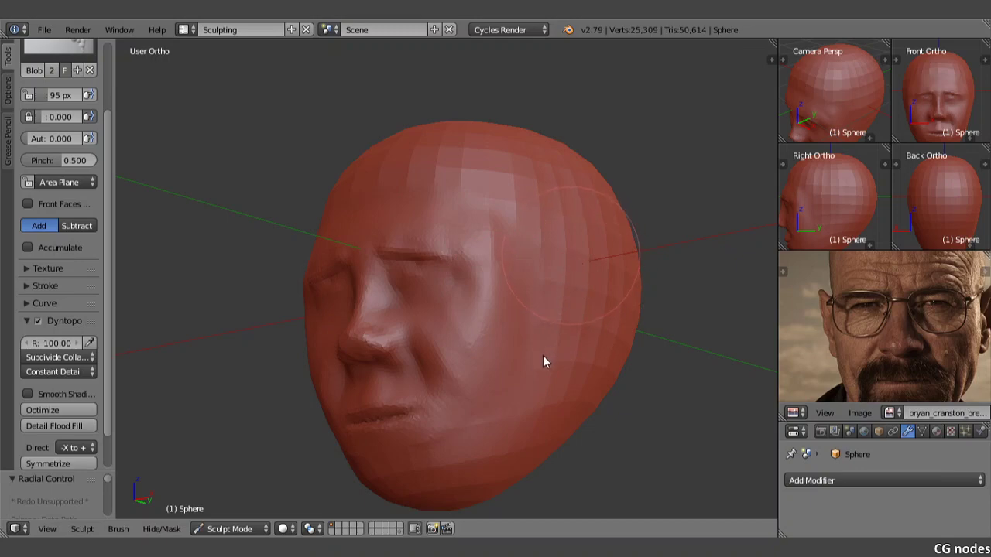
{"action": "left_click", "coordinate": [546, 306]}
{"action": "key", "text": "f"}
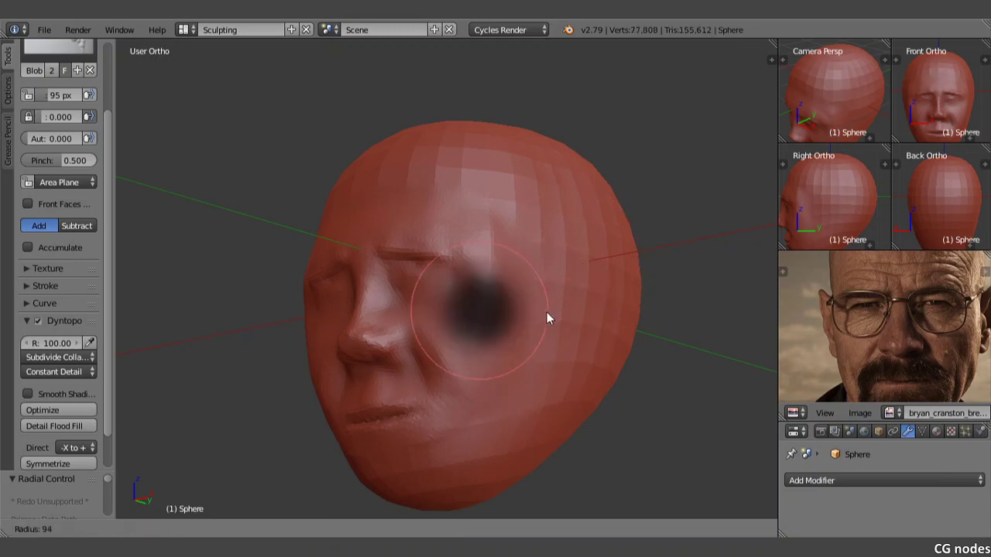
{"action": "left_click", "coordinate": [527, 315]}
{"action": "mouse_move", "coordinate": [581, 324]}
{"action": "left_mouse_down"}
{"action": "mouse_move", "coordinate": [582, 284]}
{"action": "mouse_move", "coordinate": [549, 307]}
{"action": "left_mouse_up"}
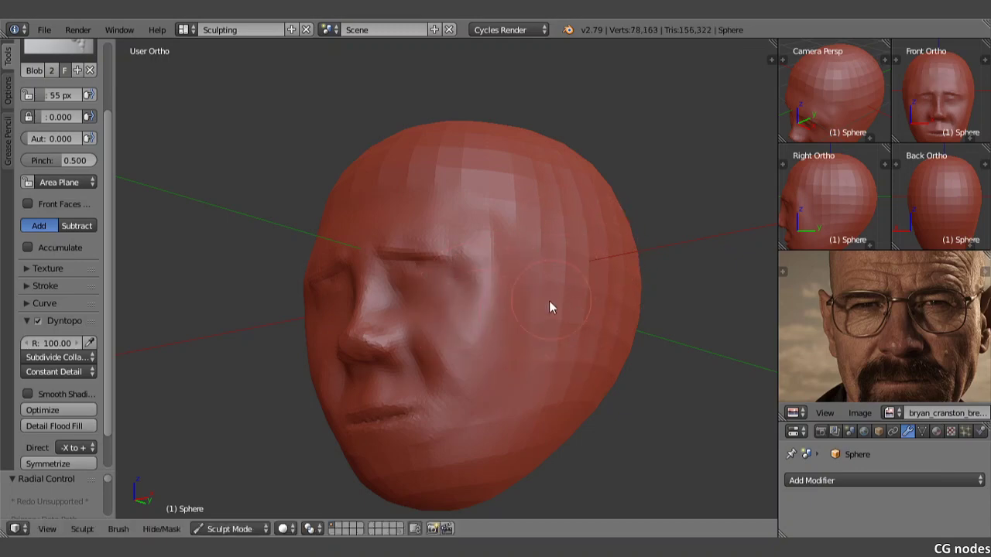
{"action": "left_click_drag", "start_coordinate": [321, 258], "coordinate": [313, 267]}
Step: Change the dynamic topology detail resolution to 25
{"action": "left_click", "coordinate": [48, 343]}
{"action": "type", "text": "25"}
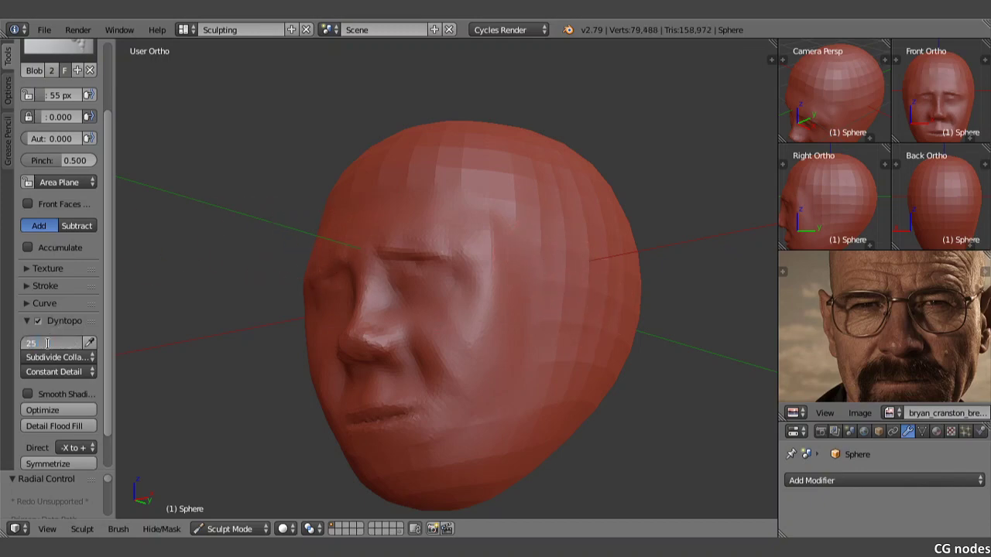
{"action": "key", "text": "Return"}
{"action": "scroll", "coordinate": [53, 350], "scroll_direction": "up", "scroll_amount": 5}
Step: Switch to the SculptDraw brush and build up the right cheek bulge from a frontal view
{"action": "left_click", "coordinate": [63, 136]}
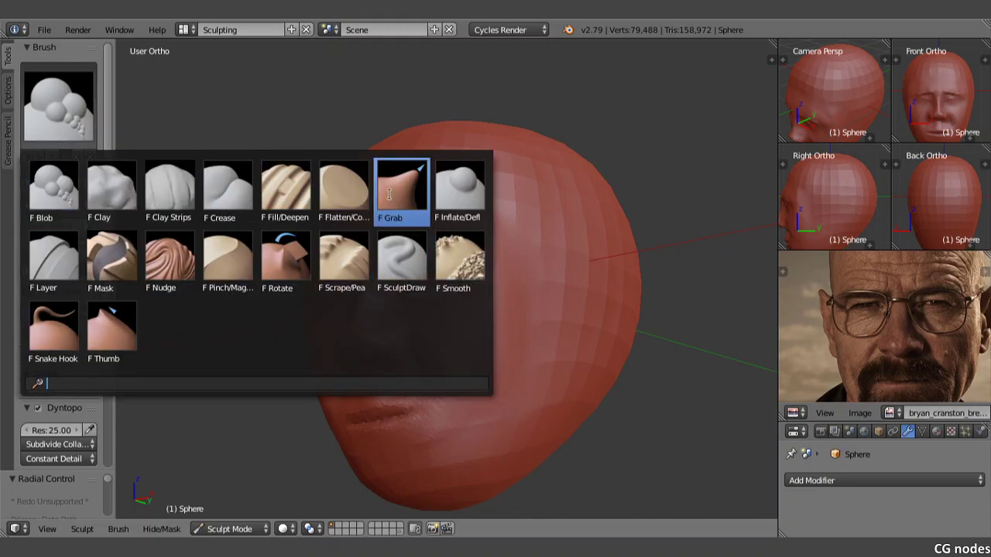
{"action": "left_click", "coordinate": [415, 271]}
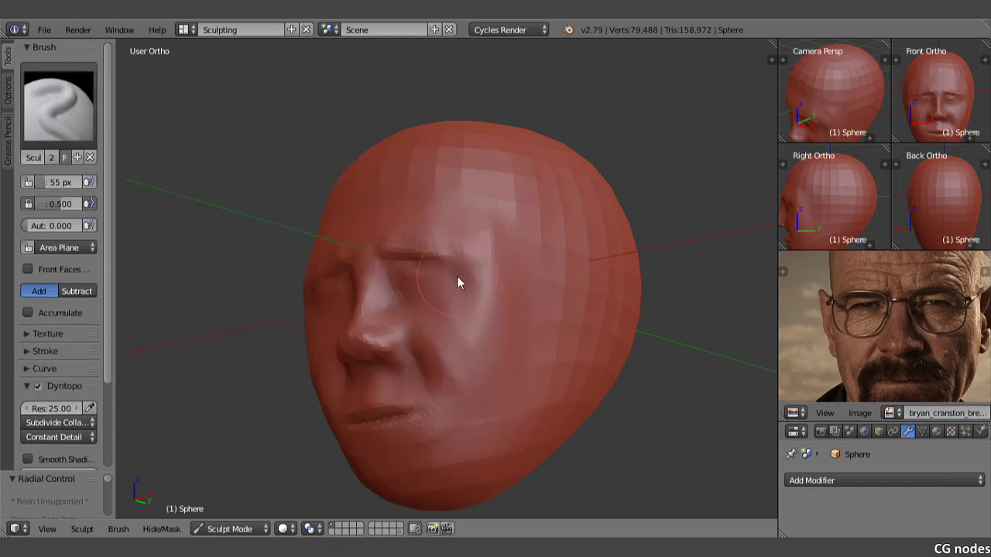
{"action": "mouse_move", "coordinate": [457, 278]}
{"action": "middle_mouse_down"}
{"action": "mouse_move", "coordinate": [591, 288]}
{"action": "mouse_move", "coordinate": [464, 273]}
{"action": "middle_mouse_up"}
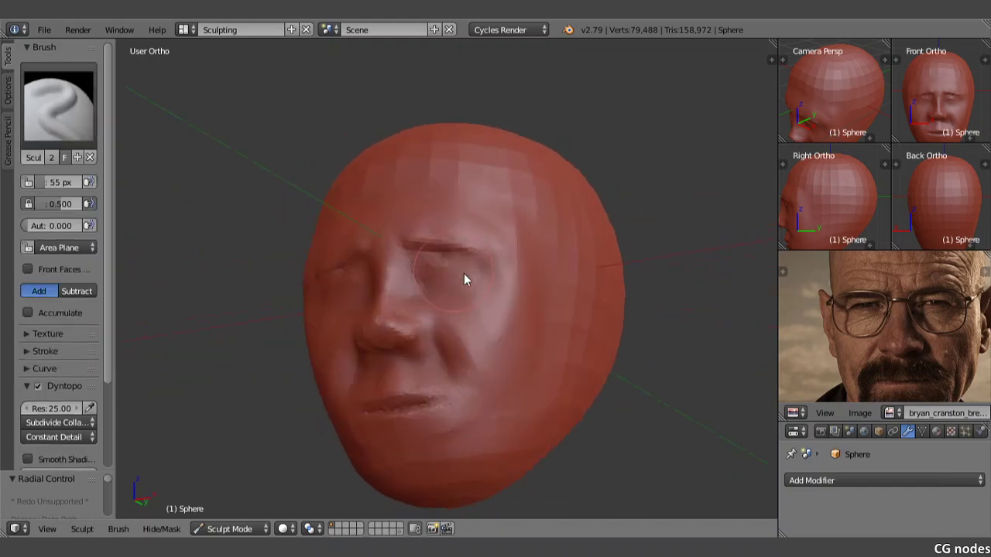
{"action": "scroll", "coordinate": [894, 329], "scroll_direction": "up", "scroll_amount": 1}
{"action": "middle_click_drag", "start_coordinate": [894, 328], "coordinate": [872, 333]}
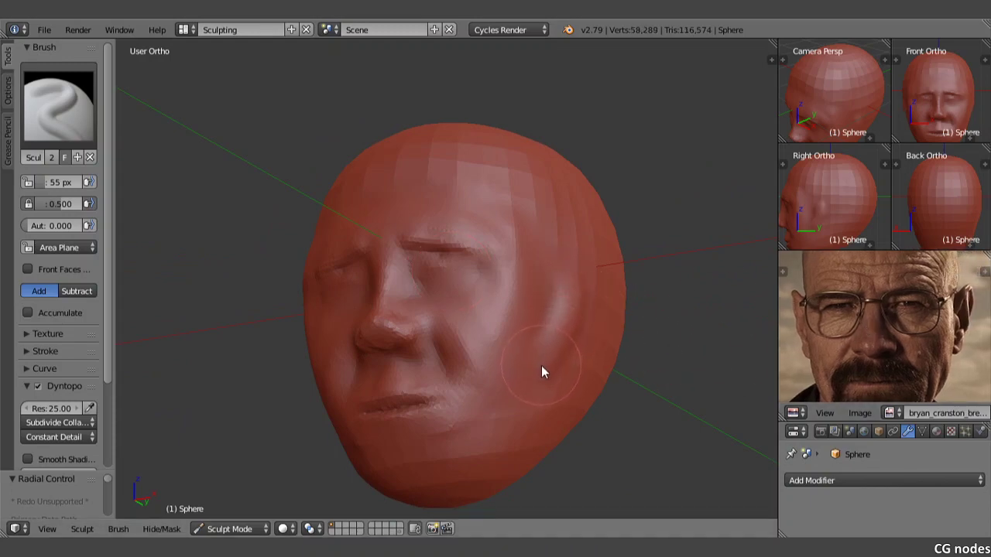
{"action": "mouse_move", "coordinate": [541, 365]}
{"action": "left_mouse_down"}
{"action": "mouse_move", "coordinate": [582, 287]}
{"action": "mouse_move", "coordinate": [577, 307]}
{"action": "mouse_move", "coordinate": [593, 292]}
{"action": "mouse_move", "coordinate": [589, 318]}
{"action": "mouse_move", "coordinate": [559, 371]}
{"action": "mouse_move", "coordinate": [598, 300]}
{"action": "mouse_move", "coordinate": [593, 284]}
{"action": "mouse_move", "coordinate": [575, 324]}
{"action": "left_mouse_up"}
Step: Rough in the mirrored ears lower on both sides of the head
{"action": "mouse_move", "coordinate": [575, 324]}
{"action": "middle_mouse_down"}
{"action": "mouse_move", "coordinate": [606, 307]}
{"action": "mouse_move", "coordinate": [598, 329]}
{"action": "middle_mouse_up"}
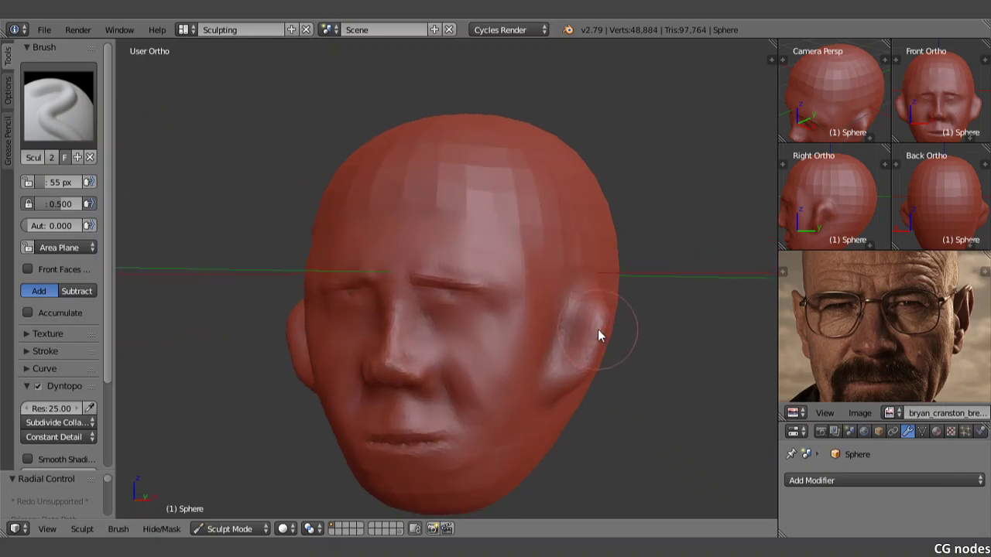
{"action": "mouse_move", "coordinate": [603, 315]}
{"action": "left_mouse_down"}
{"action": "mouse_move", "coordinate": [614, 306]}
{"action": "mouse_move", "coordinate": [587, 365]}
{"action": "mouse_move", "coordinate": [563, 384]}
{"action": "mouse_move", "coordinate": [583, 364]}
{"action": "left_mouse_up"}
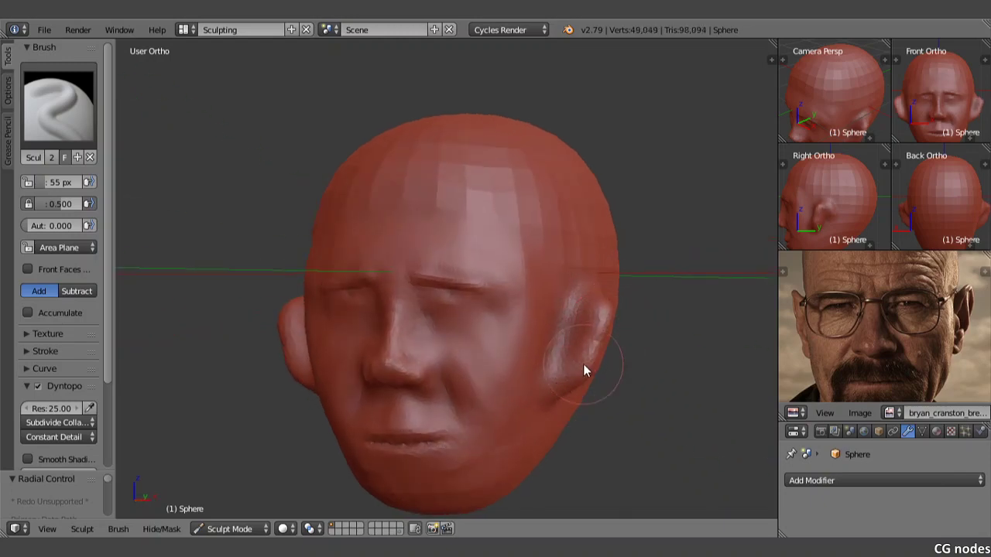
{"action": "middle_click_drag", "start_coordinate": [583, 364], "coordinate": [601, 361]}
{"action": "left_click_drag", "start_coordinate": [624, 360], "coordinate": [609, 310]}
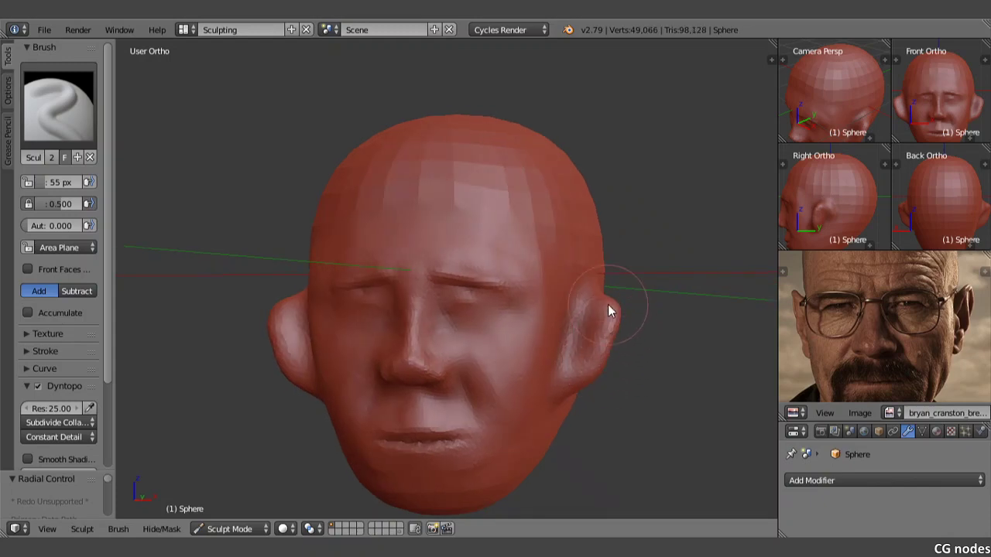
{"action": "mouse_move", "coordinate": [609, 310]}
{"action": "middle_mouse_down"}
{"action": "mouse_move", "coordinate": [567, 322]}
{"action": "mouse_move", "coordinate": [505, 305]}
{"action": "middle_mouse_up"}
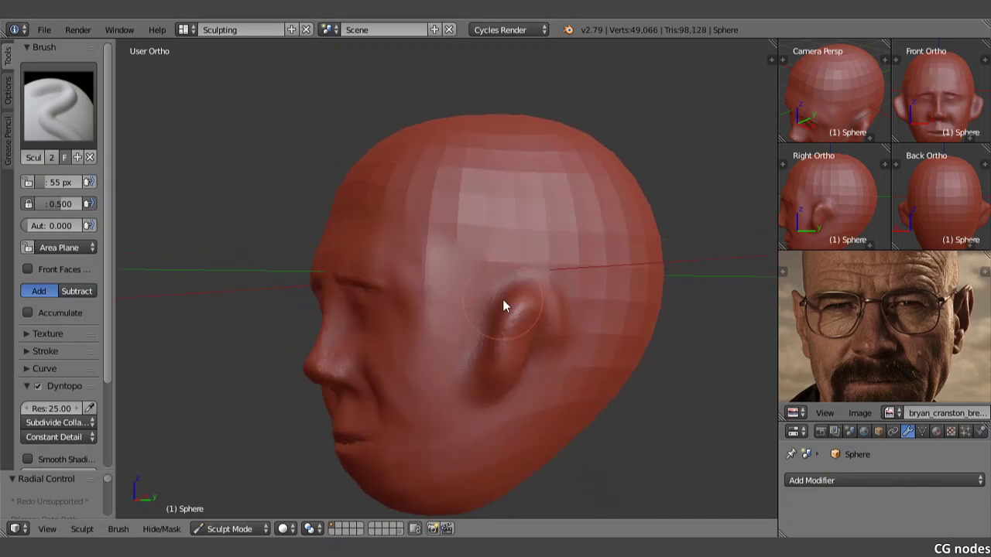
{"action": "left_click", "coordinate": [46, 91]}
Step: With the Grab brush, pull the ear down and outward into a longer shape
{"action": "left_click", "coordinate": [395, 192]}
{"action": "mouse_move", "coordinate": [431, 231]}
{"action": "middle_mouse_down"}
{"action": "mouse_move", "coordinate": [526, 269]}
{"action": "mouse_move", "coordinate": [404, 198]}
{"action": "middle_mouse_up"}
{"action": "left_click_drag", "start_coordinate": [404, 203], "coordinate": [427, 242]}
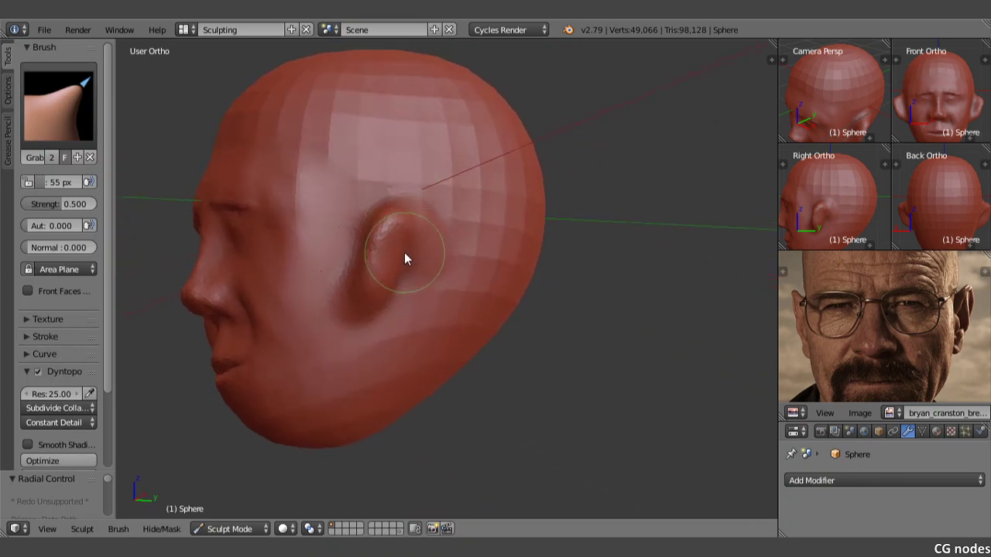
{"action": "middle_click_drag", "start_coordinate": [404, 252], "coordinate": [423, 253]}
{"action": "mouse_move", "coordinate": [430, 241]}
{"action": "left_mouse_down"}
{"action": "mouse_move", "coordinate": [400, 290]}
{"action": "mouse_move", "coordinate": [417, 219]}
{"action": "mouse_move", "coordinate": [402, 238]}
{"action": "mouse_move", "coordinate": [416, 227]}
{"action": "left_mouse_up"}
{"action": "scroll", "coordinate": [403, 267], "scroll_direction": "up", "scroll_amount": 2}
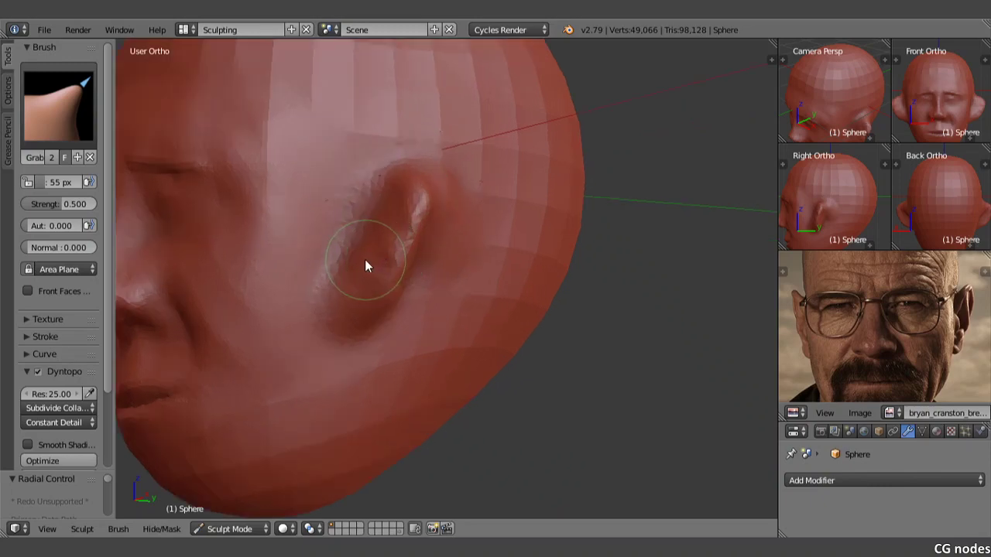
{"action": "mouse_move", "coordinate": [373, 267]}
{"action": "left_mouse_down"}
{"action": "mouse_move", "coordinate": [367, 283]}
{"action": "mouse_move", "coordinate": [353, 278]}
{"action": "left_mouse_up"}
Step: Pull the earlobe down toward the jaw and round it out with a 118 px brush
{"action": "mouse_move", "coordinate": [405, 303]}
{"action": "middle_mouse_down"}
{"action": "mouse_move", "coordinate": [446, 280]}
{"action": "mouse_move", "coordinate": [440, 292]}
{"action": "mouse_move", "coordinate": [444, 264]}
{"action": "middle_mouse_up"}
{"action": "mouse_move", "coordinate": [444, 263]}
{"action": "left_mouse_down"}
{"action": "mouse_move", "coordinate": [485, 205]}
{"action": "mouse_move", "coordinate": [447, 151]}
{"action": "mouse_move", "coordinate": [438, 161]}
{"action": "left_mouse_up"}
{"action": "scroll", "coordinate": [465, 220], "scroll_direction": "up", "scroll_amount": 2}
{"action": "middle_click_drag", "start_coordinate": [437, 155], "coordinate": [489, 174]}
{"action": "mouse_move", "coordinate": [599, 219]}
{"action": "middle_mouse_down"}
{"action": "mouse_move", "coordinate": [529, 209]}
{"action": "mouse_move", "coordinate": [463, 269]}
{"action": "middle_mouse_up"}
{"action": "left_click_drag", "start_coordinate": [463, 275], "coordinate": [448, 330]}
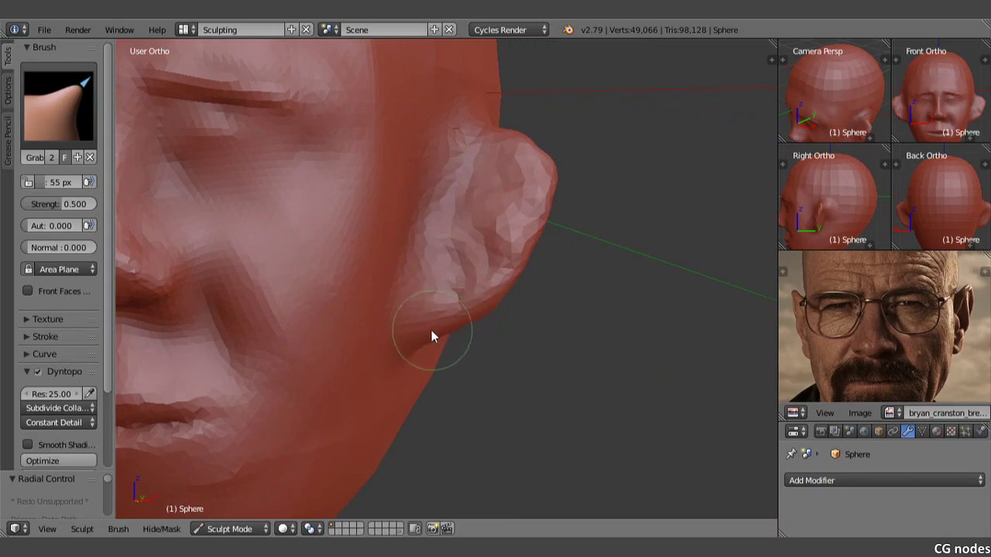
{"action": "key", "text": "f"}
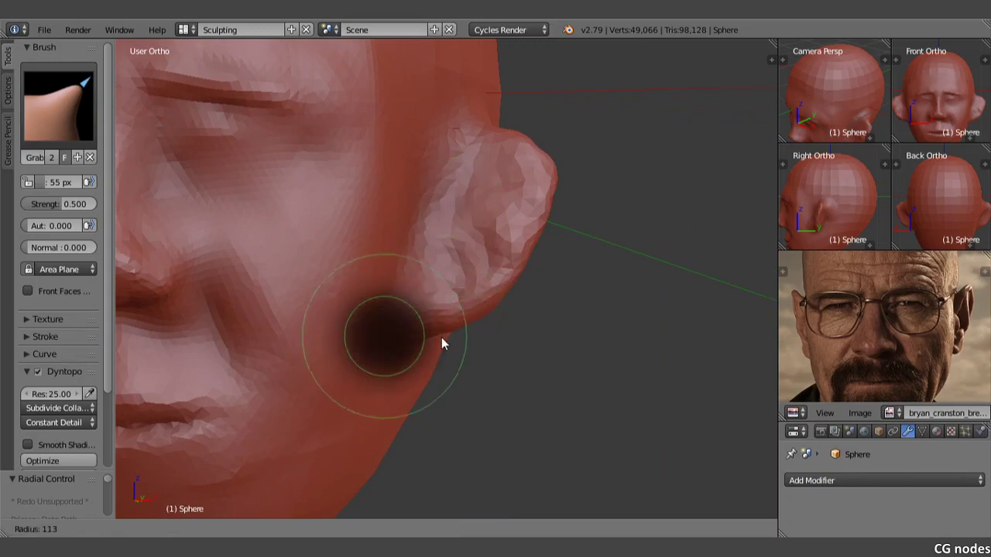
{"action": "left_click", "coordinate": [438, 330]}
{"action": "left_click_drag", "start_coordinate": [421, 323], "coordinate": [475, 319]}
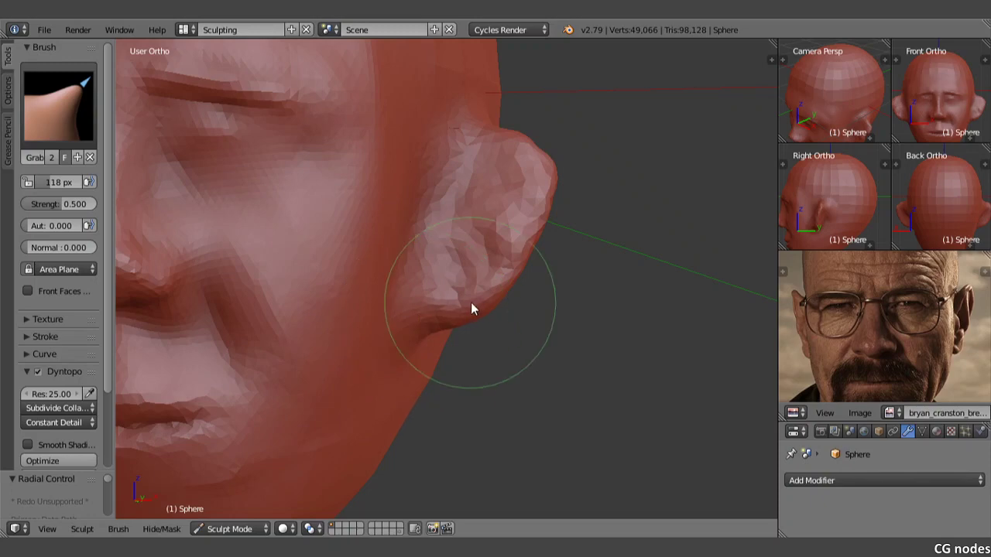
Step: Pull the ear outward to form a hollow, then shrink the Grab brush to 86 px
{"action": "middle_click_drag", "start_coordinate": [524, 238], "coordinate": [400, 244]}
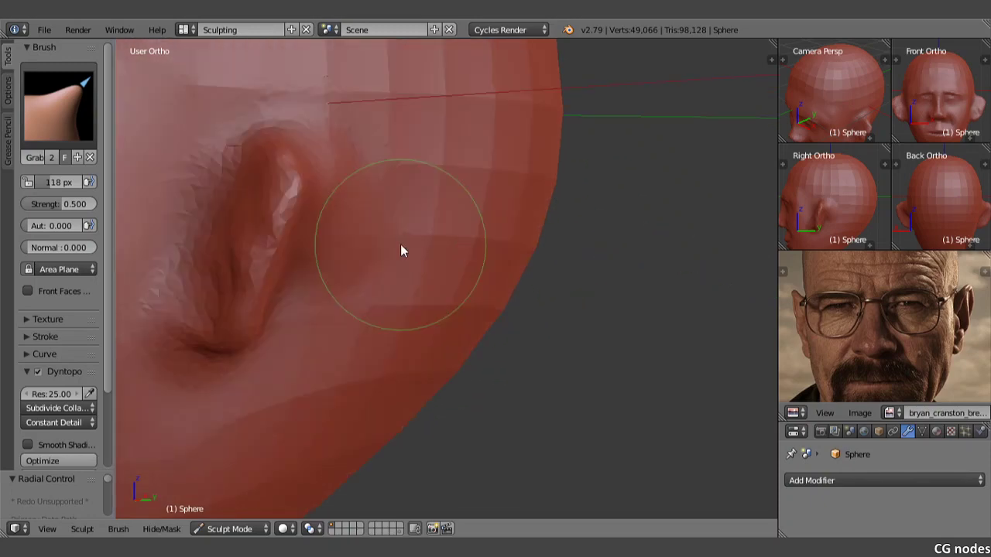
{"action": "middle_click_drag", "start_coordinate": [307, 282], "coordinate": [378, 258]}
{"action": "scroll", "coordinate": [370, 242], "scroll_direction": "down", "scroll_amount": 3}
{"action": "scroll", "coordinate": [371, 242], "scroll_direction": "down", "scroll_amount": 3}
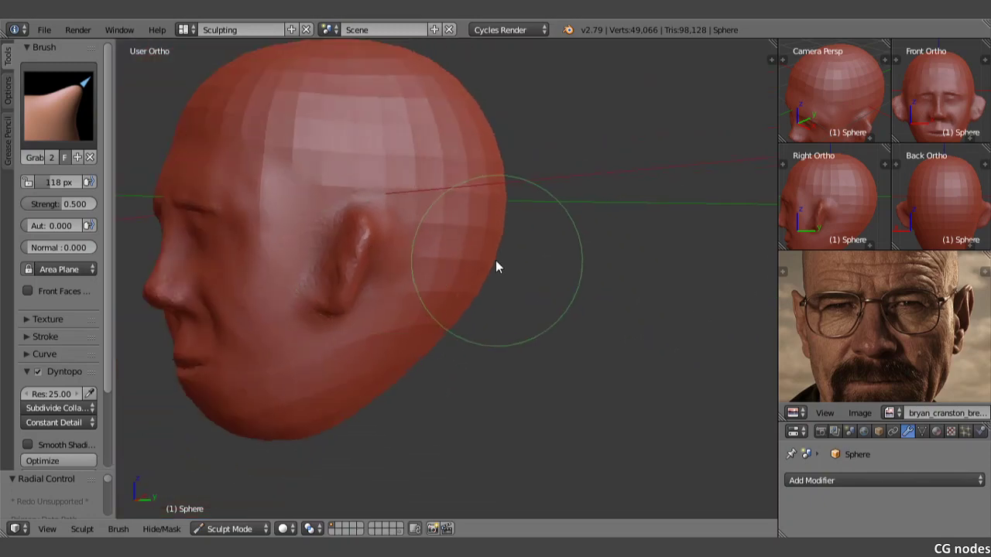
{"action": "middle_click_drag", "start_coordinate": [495, 260], "coordinate": [416, 269]}
{"action": "mouse_move", "coordinate": [309, 296]}
{"action": "left_mouse_down"}
{"action": "mouse_move", "coordinate": [325, 298]}
{"action": "mouse_move", "coordinate": [354, 253]}
{"action": "mouse_move", "coordinate": [345, 242]}
{"action": "left_mouse_up"}
{"action": "key", "text": "f"}
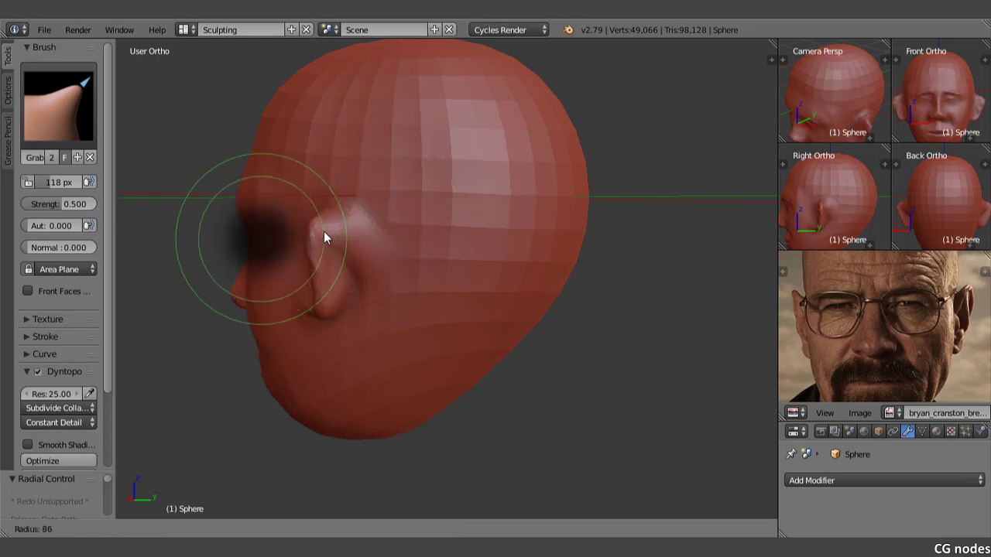
{"action": "left_click", "coordinate": [324, 233]}
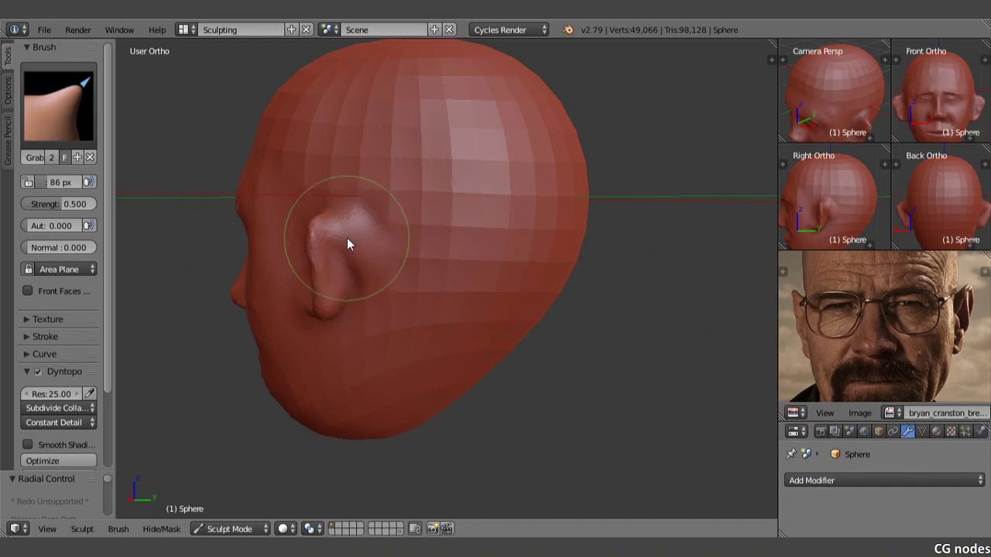
Step: Shrink the Grab brush to 37 px and press a hollow and inner fold into the upper ear
{"action": "key", "text": "f"}
{"action": "left_click", "coordinate": [311, 239]}
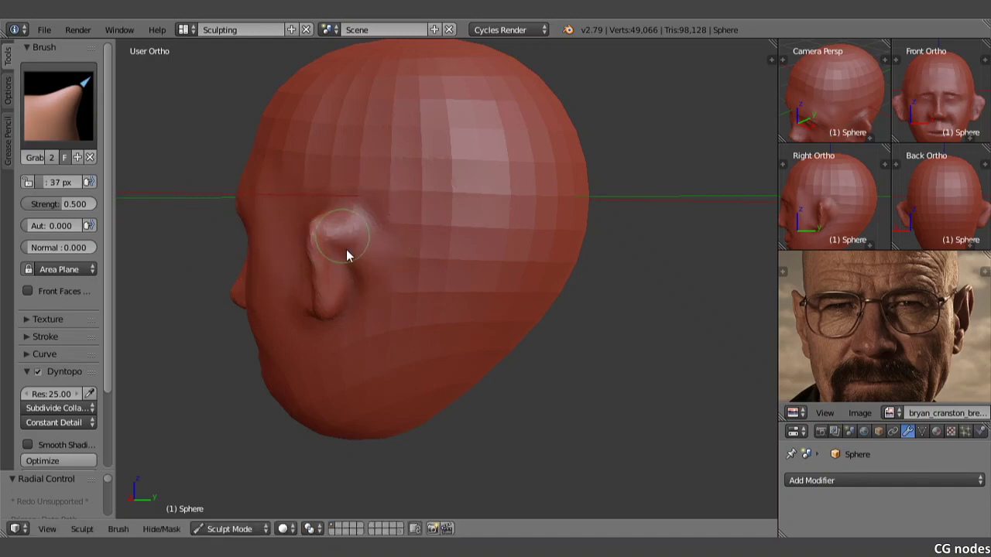
{"action": "left_click_drag", "start_coordinate": [346, 250], "coordinate": [351, 248]}
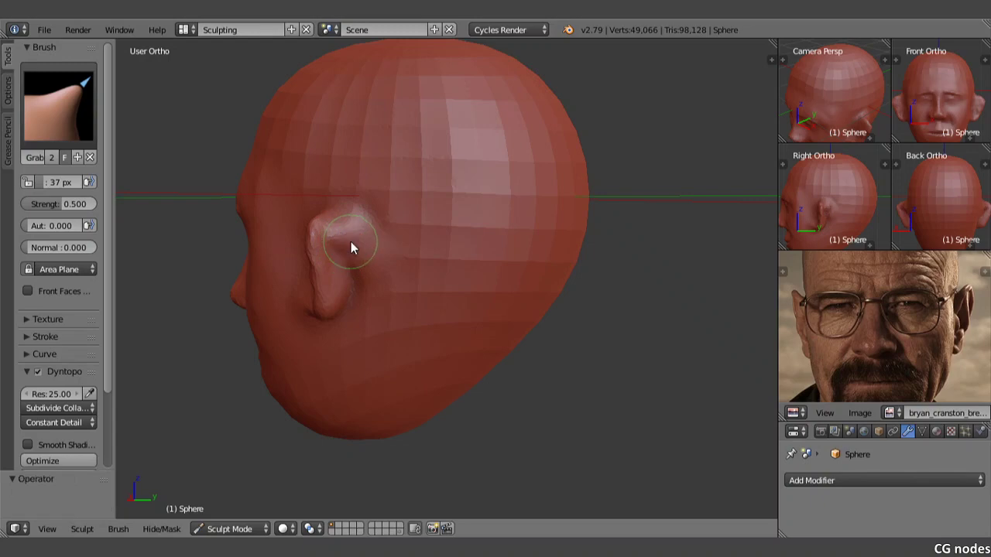
{"action": "scroll", "coordinate": [351, 248], "scroll_direction": "up", "scroll_amount": 1}
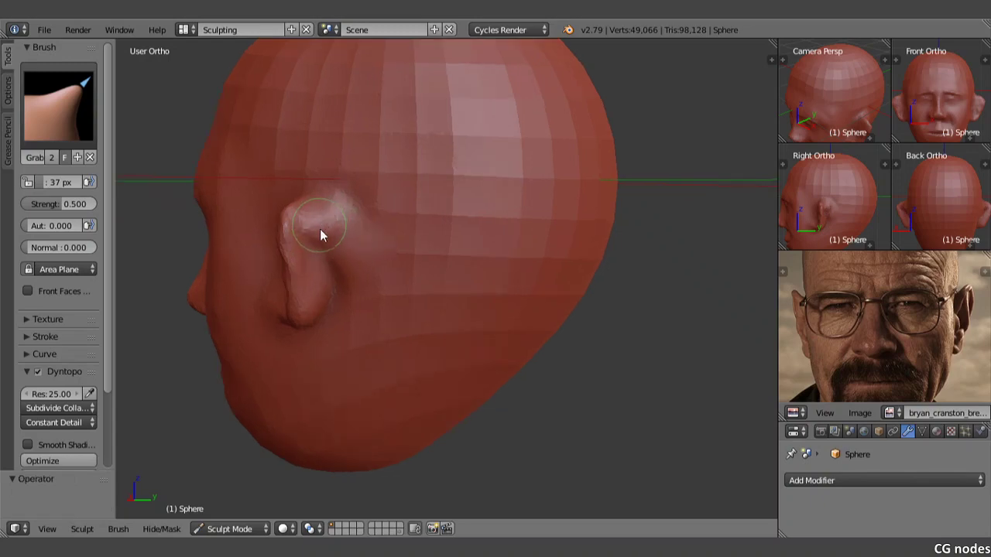
{"action": "mouse_move", "coordinate": [323, 248]}
{"action": "left_mouse_down"}
{"action": "mouse_move", "coordinate": [354, 236]}
{"action": "mouse_move", "coordinate": [310, 237]}
{"action": "mouse_move", "coordinate": [344, 264]}
{"action": "mouse_move", "coordinate": [357, 260]}
{"action": "left_mouse_up"}
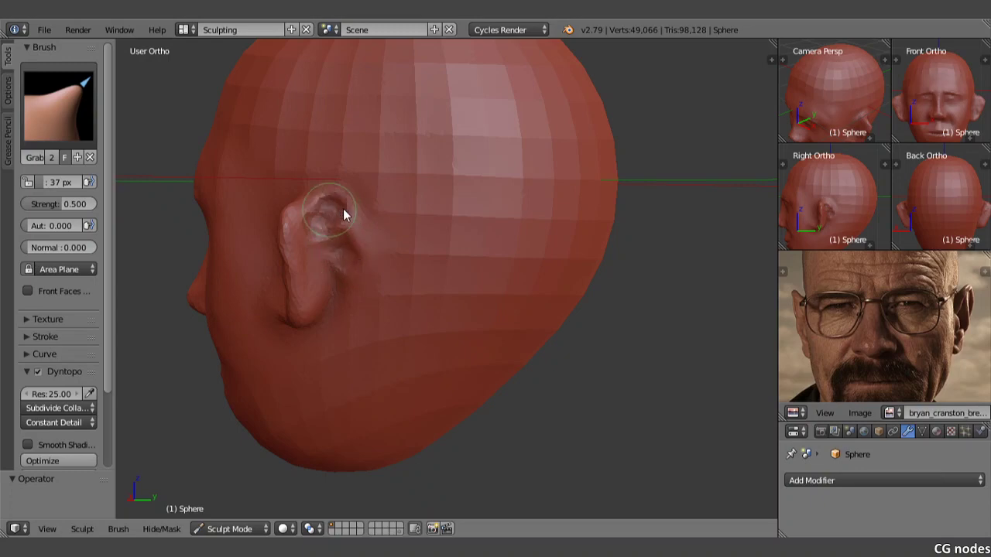
{"action": "left_click_drag", "start_coordinate": [343, 215], "coordinate": [343, 215]}
{"action": "left_click_drag", "start_coordinate": [352, 266], "coordinate": [352, 279]}
Step: Preview the head in rendered shading and add a crease along the ear's edge
{"action": "key", "text": "shift+z"}
{"action": "key", "text": "shift+z"}
{"action": "middle_click_drag", "start_coordinate": [345, 255], "coordinate": [369, 252]}
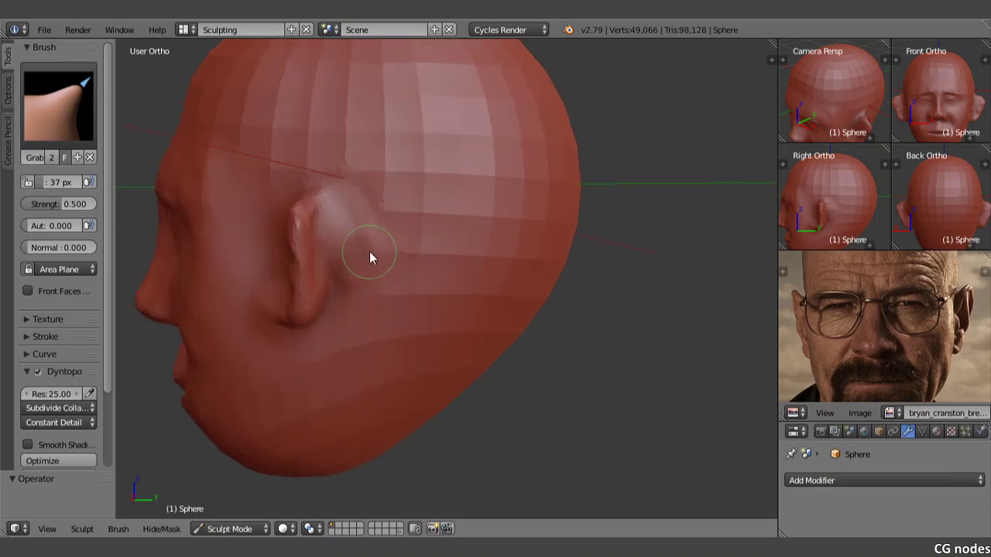
{"action": "mouse_move", "coordinate": [319, 223]}
{"action": "middle_mouse_down"}
{"action": "mouse_move", "coordinate": [313, 247]}
{"action": "mouse_move", "coordinate": [349, 259]}
{"action": "mouse_move", "coordinate": [338, 248]}
{"action": "mouse_move", "coordinate": [330, 261]}
{"action": "middle_mouse_up"}
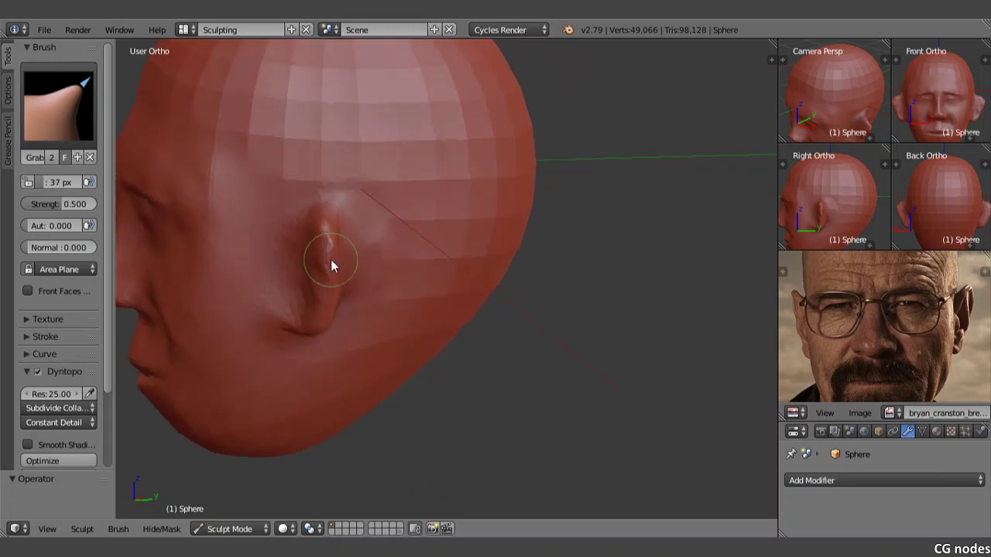
{"action": "mouse_move", "coordinate": [345, 266]}
{"action": "left_mouse_down"}
{"action": "mouse_move", "coordinate": [337, 241]}
{"action": "mouse_move", "coordinate": [344, 246]}
{"action": "left_mouse_up"}
{"action": "mouse_move", "coordinate": [347, 230]}
{"action": "middle_mouse_down"}
{"action": "mouse_move", "coordinate": [345, 247]}
{"action": "mouse_move", "coordinate": [433, 221]}
{"action": "mouse_move", "coordinate": [496, 186]}
{"action": "mouse_move", "coordinate": [515, 197]}
{"action": "middle_mouse_up"}
Step: Frame the head from the front and enlarge the Grab brush from 119 px up to 143 px
{"action": "scroll", "coordinate": [507, 217], "scroll_direction": "down", "scroll_amount": 5}
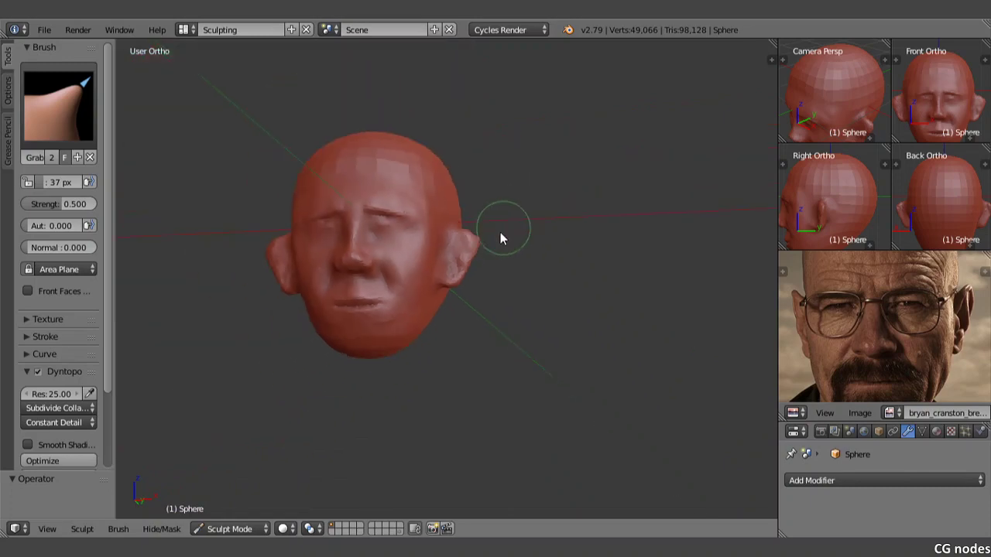
{"action": "middle_click_drag", "start_coordinate": [494, 252], "coordinate": [493, 281]}
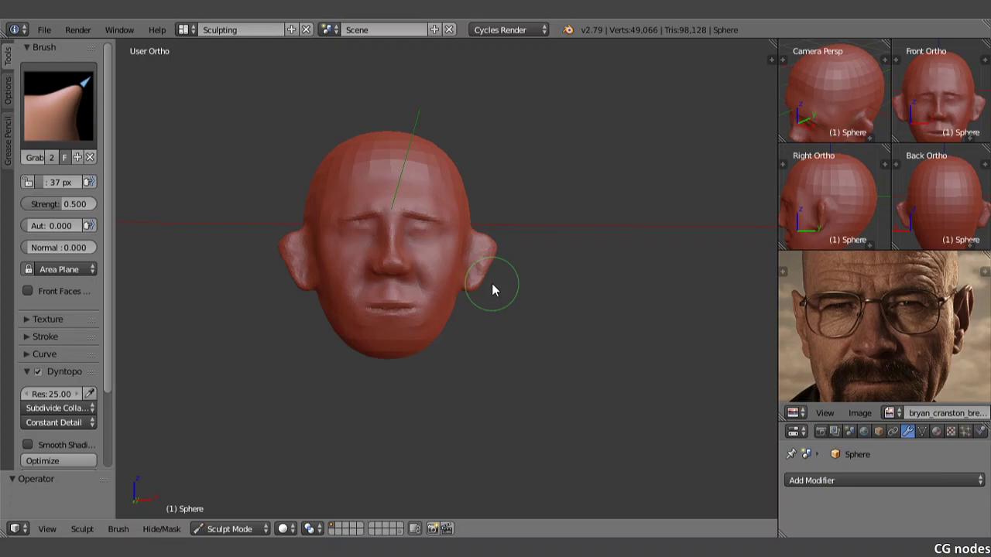
{"action": "scroll", "coordinate": [397, 303], "scroll_direction": "up", "scroll_amount": 2}
{"action": "scroll", "coordinate": [398, 284], "scroll_direction": "up", "scroll_amount": 2}
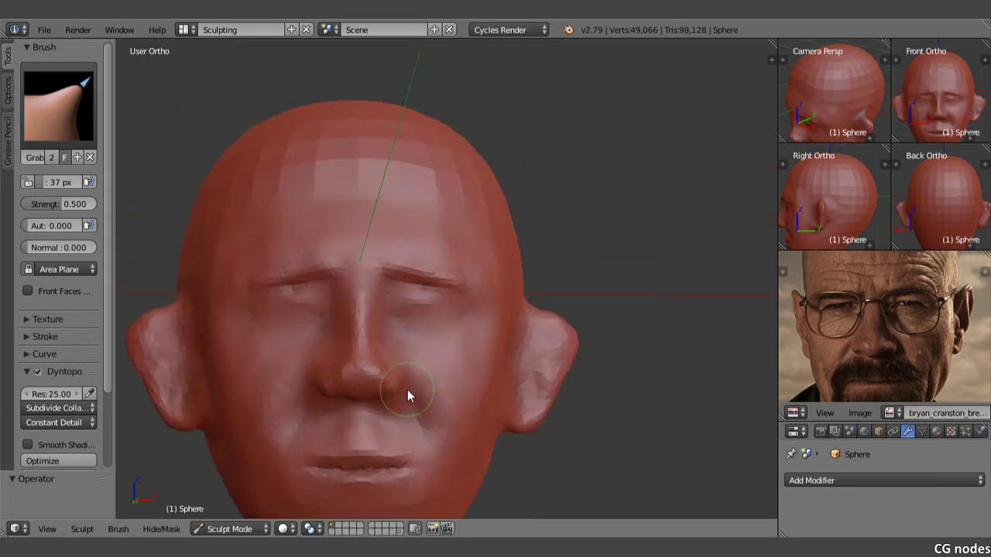
{"action": "key", "text": "f"}
{"action": "left_click", "coordinate": [453, 264]}
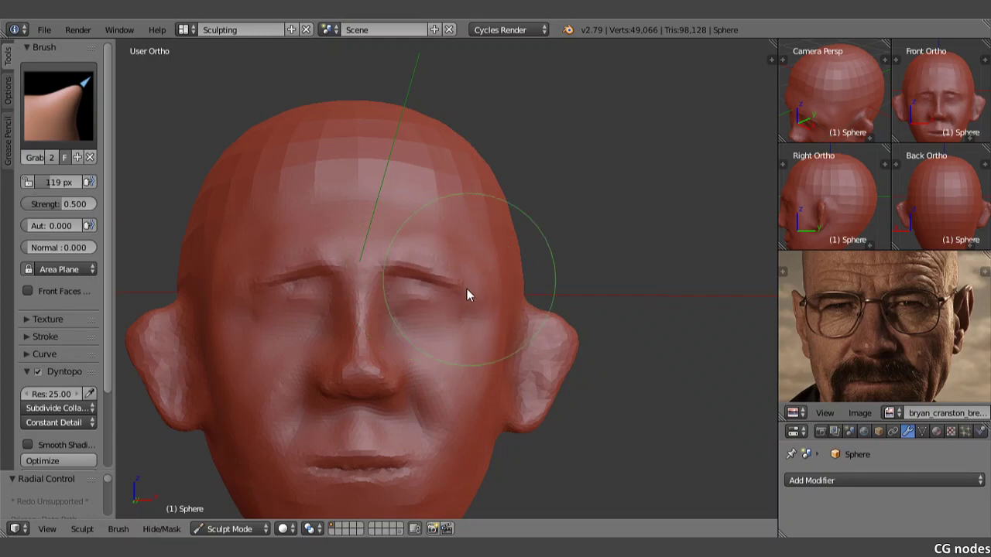
{"action": "key", "text": "f"}
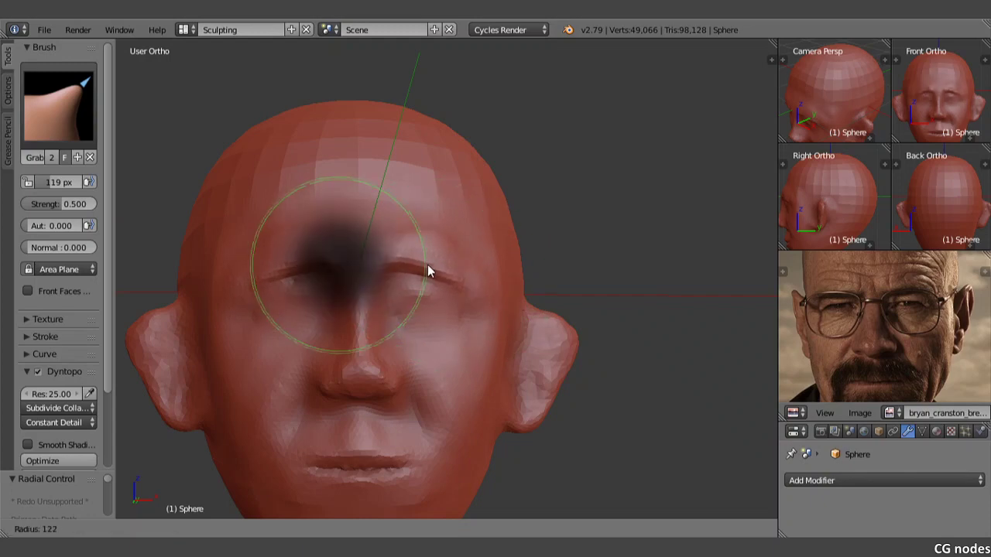
{"action": "left_click", "coordinate": [443, 266]}
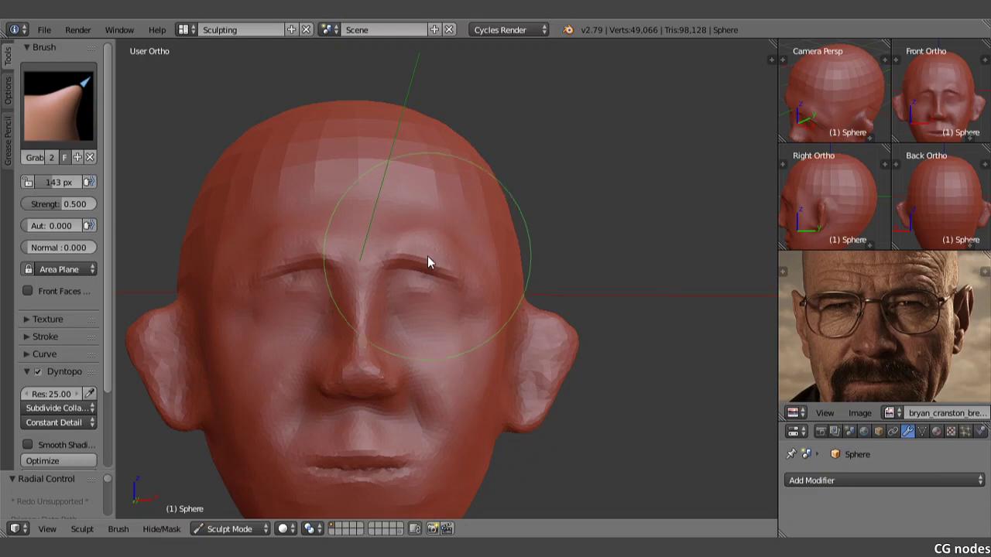
Step: Set the Grab brush to 73 px and reshape the eyelids and brow around both eyes
{"action": "key", "text": "f"}
{"action": "left_click", "coordinate": [396, 264]}
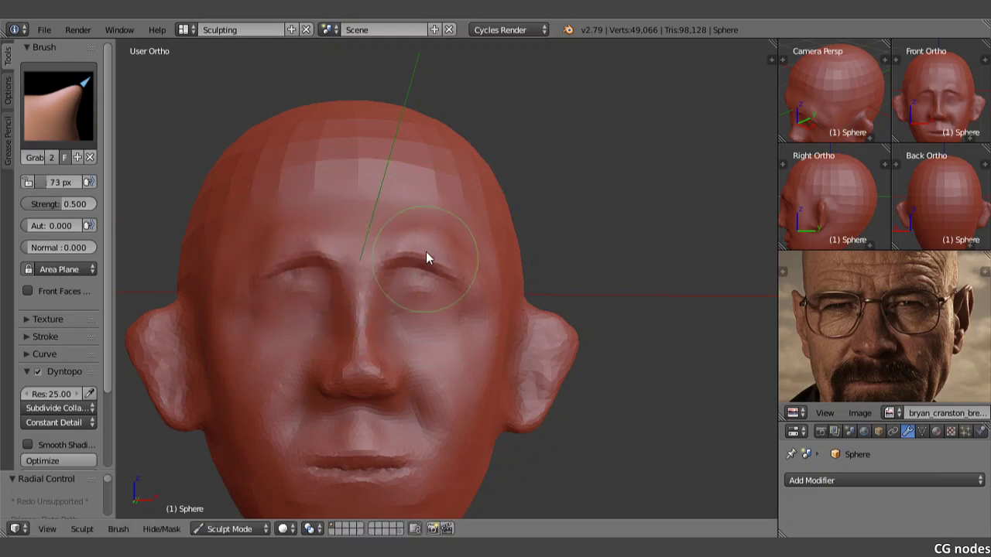
{"action": "left_click_drag", "start_coordinate": [426, 254], "coordinate": [421, 246]}
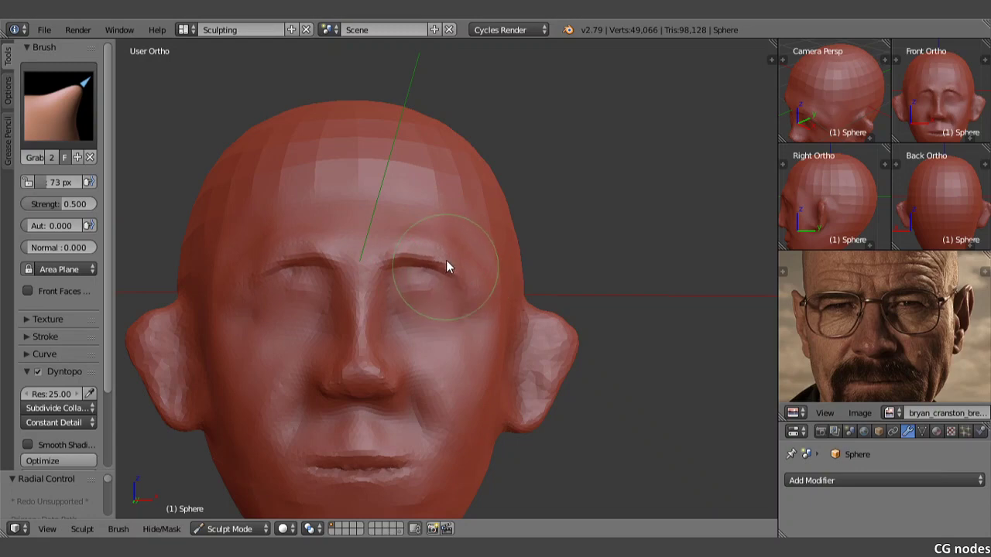
{"action": "mouse_move", "coordinate": [447, 265]}
{"action": "left_mouse_down"}
{"action": "mouse_move", "coordinate": [432, 260]}
{"action": "mouse_move", "coordinate": [436, 275]}
{"action": "left_mouse_up"}
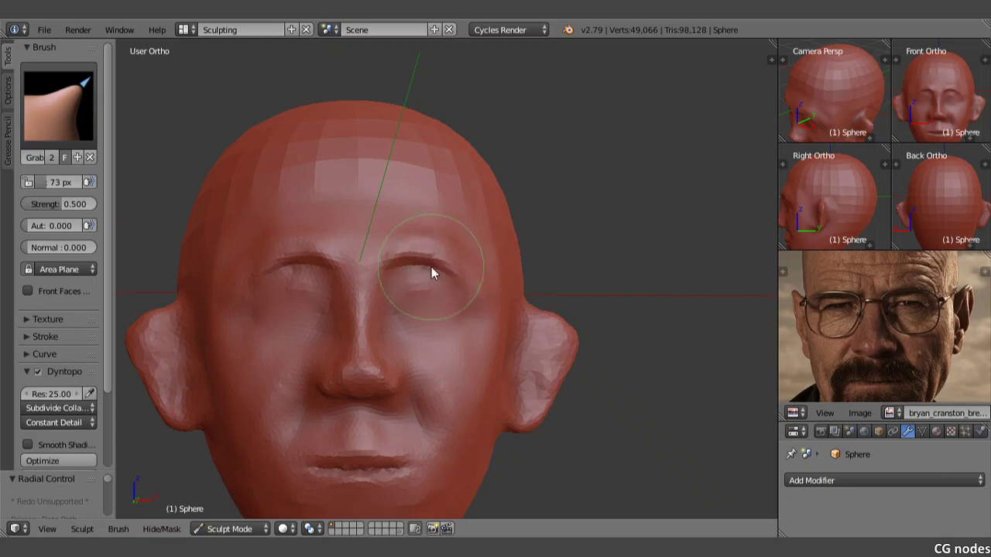
{"action": "middle_click_drag", "start_coordinate": [301, 287], "coordinate": [303, 299], "text": "shift"}
{"action": "left_click_drag", "start_coordinate": [263, 286], "coordinate": [258, 298]}
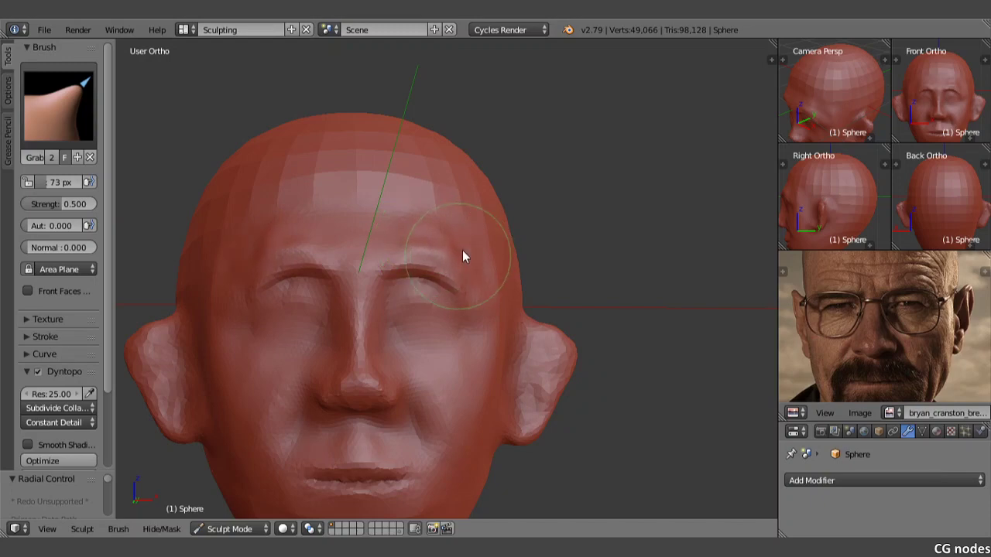
Step: Reshape the upper eyelid, undo the overstretched stroke, and view the head in profile
{"action": "left_click_drag", "start_coordinate": [464, 256], "coordinate": [433, 263]}
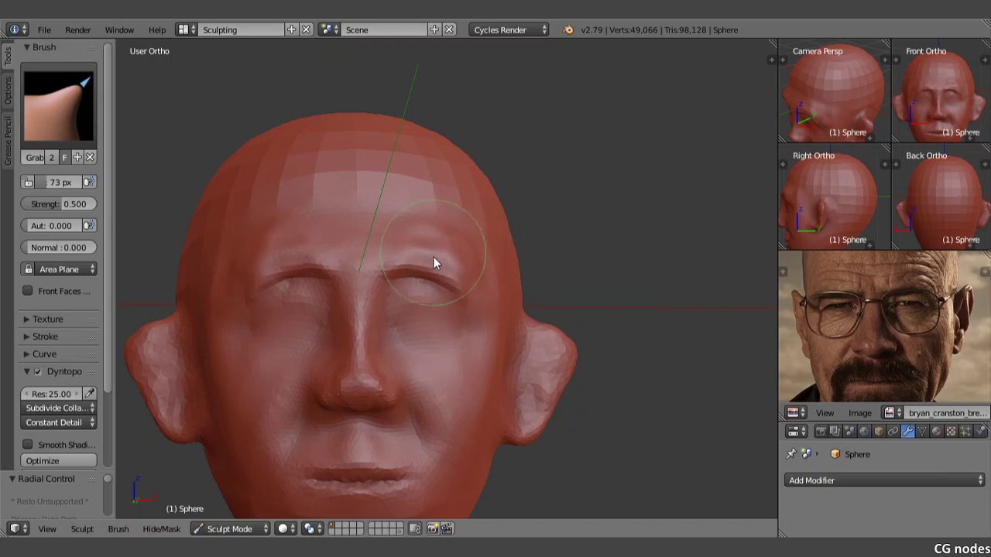
{"action": "mouse_move", "coordinate": [420, 276]}
{"action": "left_mouse_down"}
{"action": "mouse_move", "coordinate": [417, 266]}
{"action": "mouse_move", "coordinate": [435, 268]}
{"action": "left_mouse_up"}
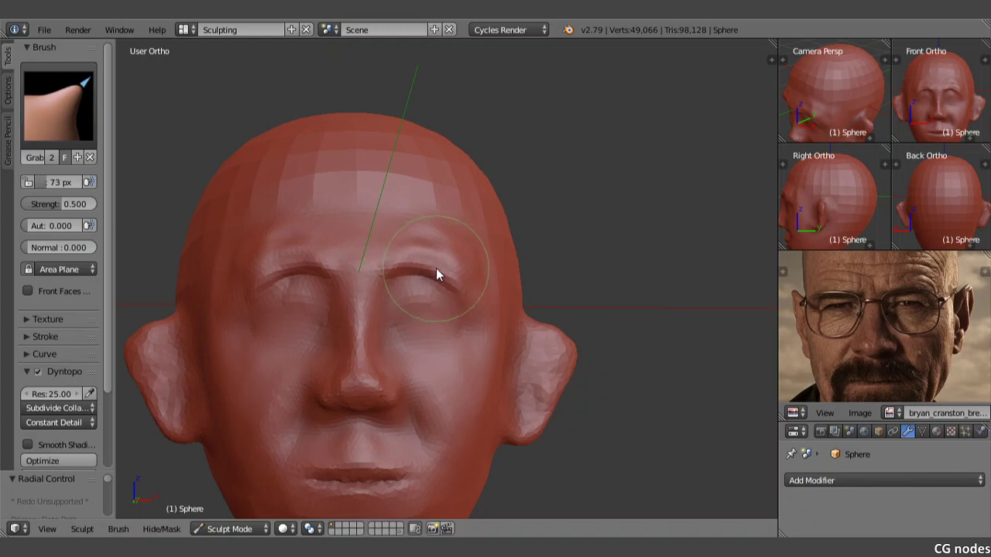
{"action": "key", "text": "ctrl+z"}
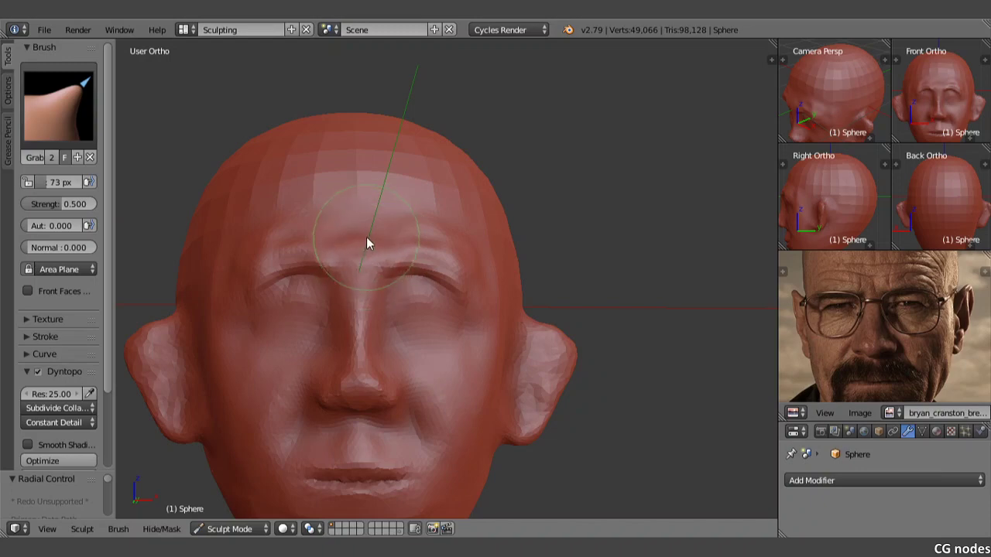
{"action": "mouse_move", "coordinate": [366, 227]}
{"action": "middle_mouse_down"}
{"action": "mouse_move", "coordinate": [419, 240]}
{"action": "mouse_move", "coordinate": [305, 239]}
{"action": "mouse_move", "coordinate": [588, 215]}
{"action": "mouse_move", "coordinate": [476, 275]}
{"action": "mouse_move", "coordinate": [453, 259]}
{"action": "middle_mouse_up"}
Step: Set the Grab brush to 102 px and pull the brow up and back
{"action": "key", "text": "f"}
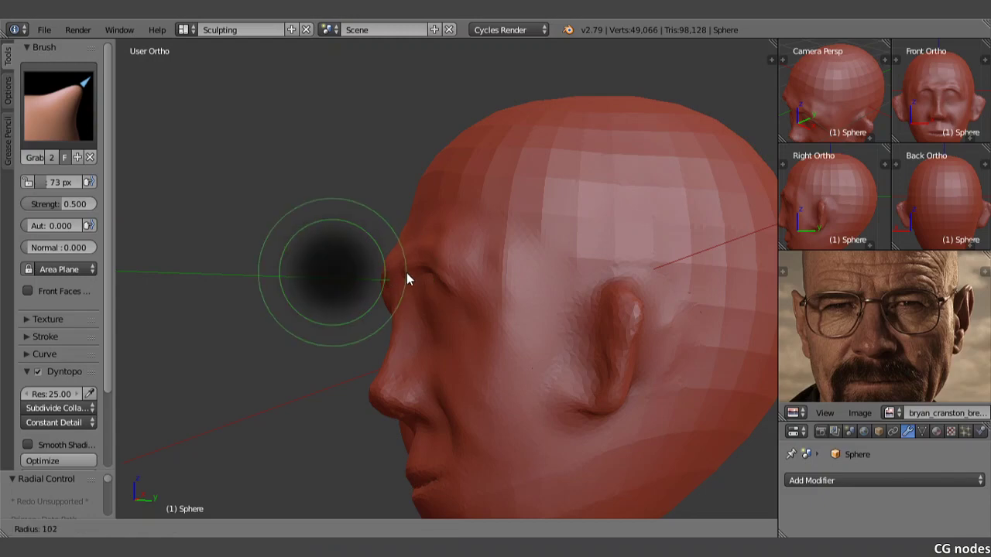
{"action": "left_click", "coordinate": [398, 279]}
{"action": "left_click_drag", "start_coordinate": [401, 278], "coordinate": [460, 275]}
{"action": "mouse_move", "coordinate": [459, 275]}
{"action": "middle_mouse_down"}
{"action": "mouse_move", "coordinate": [557, 281]}
{"action": "mouse_move", "coordinate": [591, 270]}
{"action": "middle_mouse_up"}
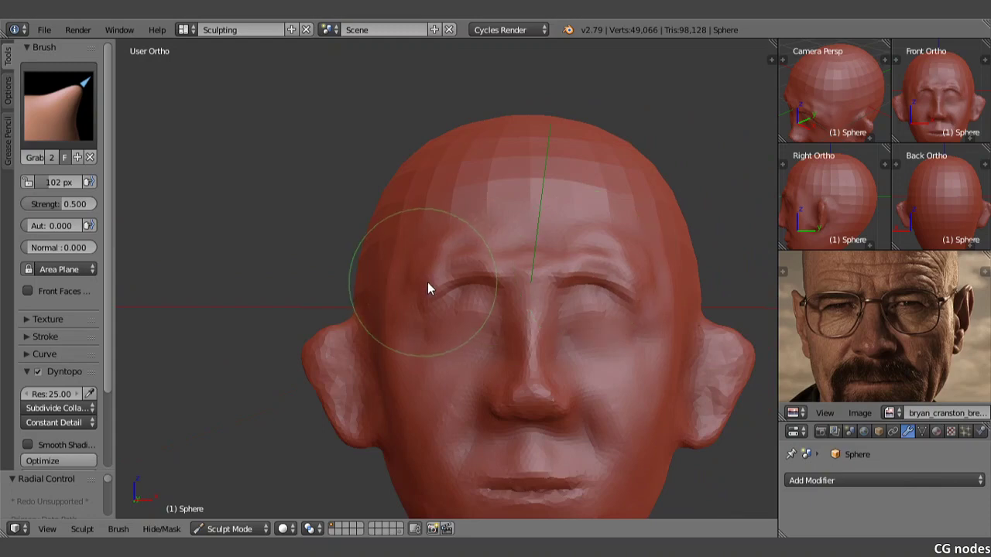
{"action": "middle_click_drag", "start_coordinate": [518, 296], "coordinate": [411, 272]}
Step: Compare the earlier and current face shape with undo/redo, keeping the current version
{"action": "key", "text": "ctrl+z"}
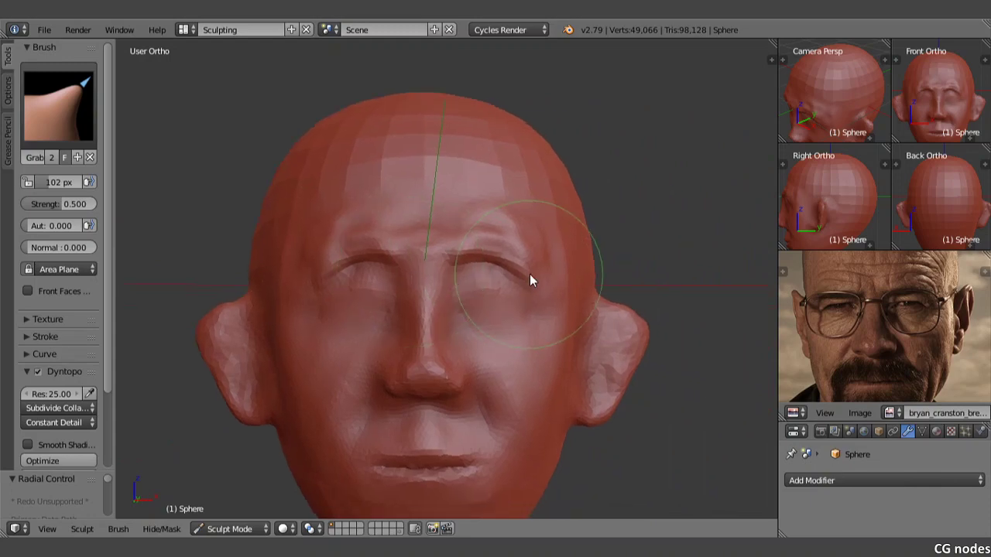
{"action": "key", "text": "ctrl+shift+z"}
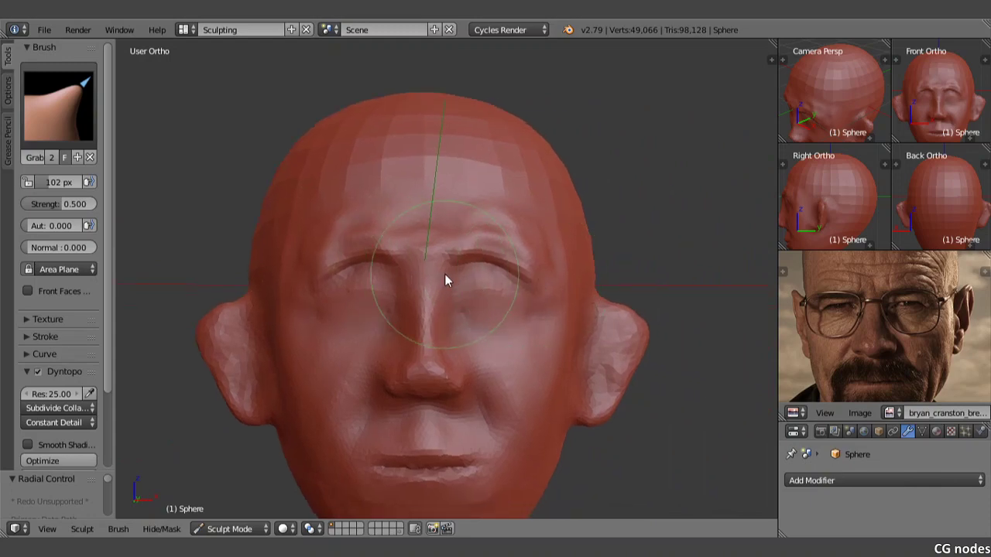
{"action": "key", "text": "ctrl+z"}
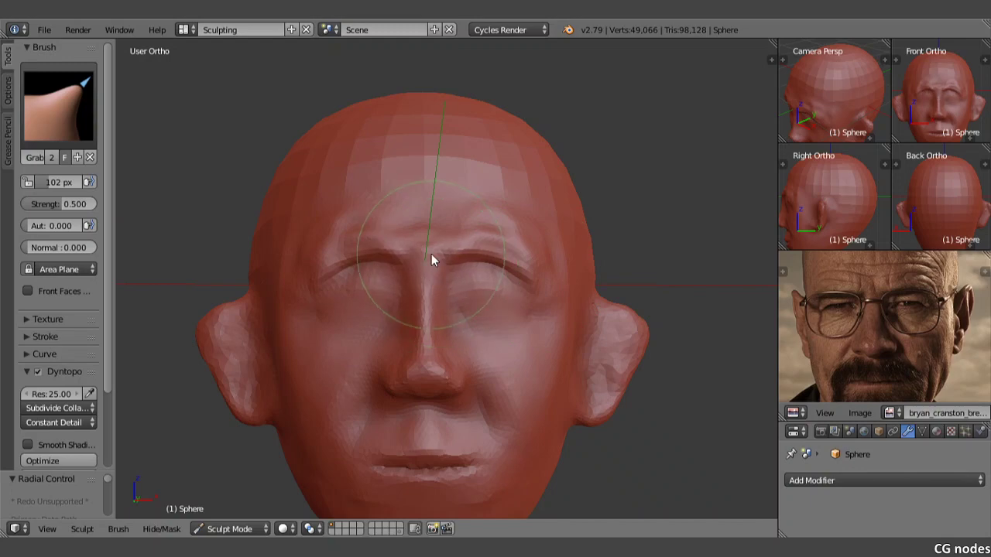
{"action": "key", "text": "ctrl+shift+z"}
{"action": "key", "text": "ctrl+z"}
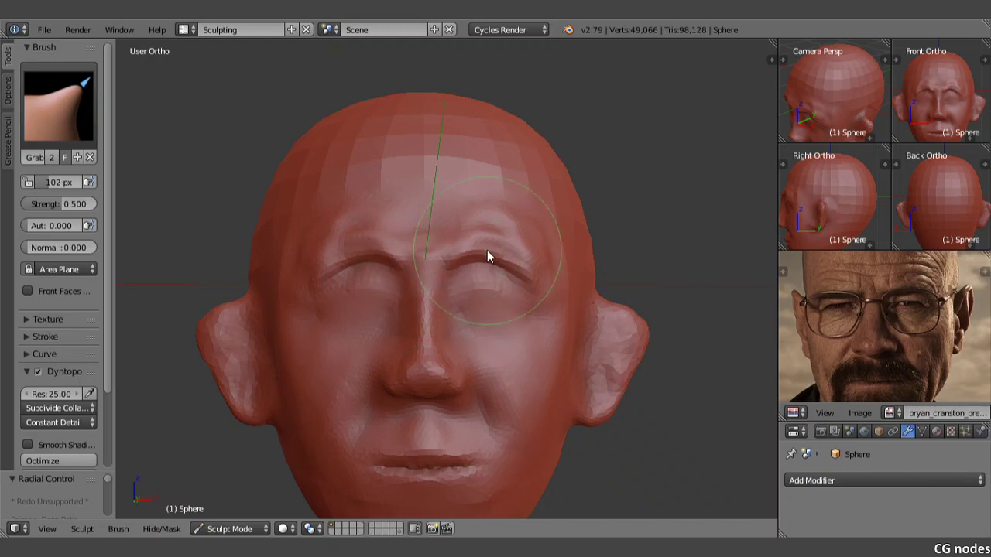
{"action": "key", "text": "ctrl+shift+z"}
Step: Reshape the cheek beside the mouth corner and pull the fold beside the nose down
{"action": "middle_click_drag", "start_coordinate": [481, 272], "coordinate": [439, 216], "text": "shift"}
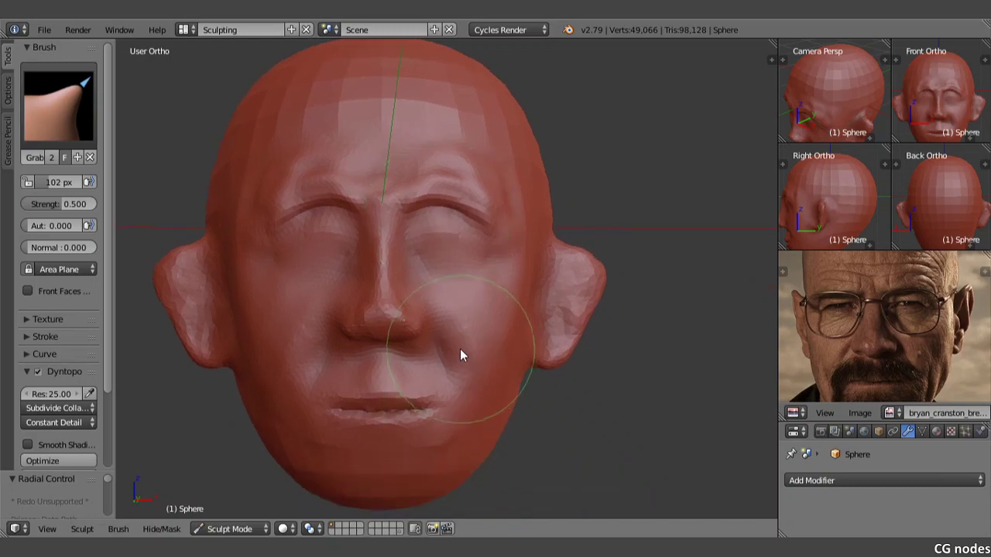
{"action": "mouse_move", "coordinate": [465, 364]}
{"action": "left_mouse_down"}
{"action": "mouse_move", "coordinate": [456, 337]}
{"action": "mouse_move", "coordinate": [430, 367]}
{"action": "mouse_move", "coordinate": [443, 339]}
{"action": "left_mouse_up"}
{"action": "mouse_move", "coordinate": [443, 338]}
{"action": "middle_mouse_down"}
{"action": "mouse_move", "coordinate": [412, 340]}
{"action": "mouse_move", "coordinate": [433, 347]}
{"action": "mouse_move", "coordinate": [364, 342]}
{"action": "middle_mouse_up"}
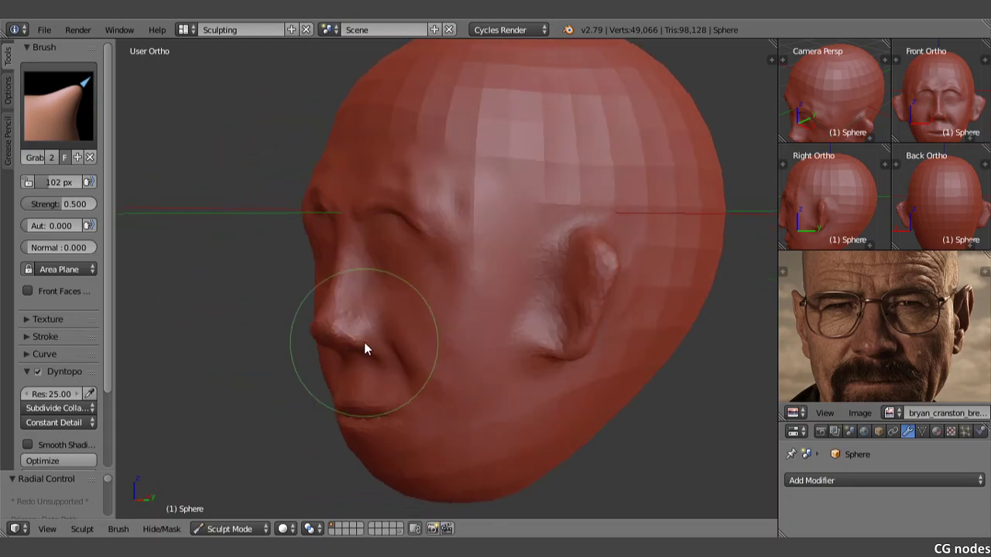
{"action": "left_click_drag", "start_coordinate": [408, 349], "coordinate": [422, 388]}
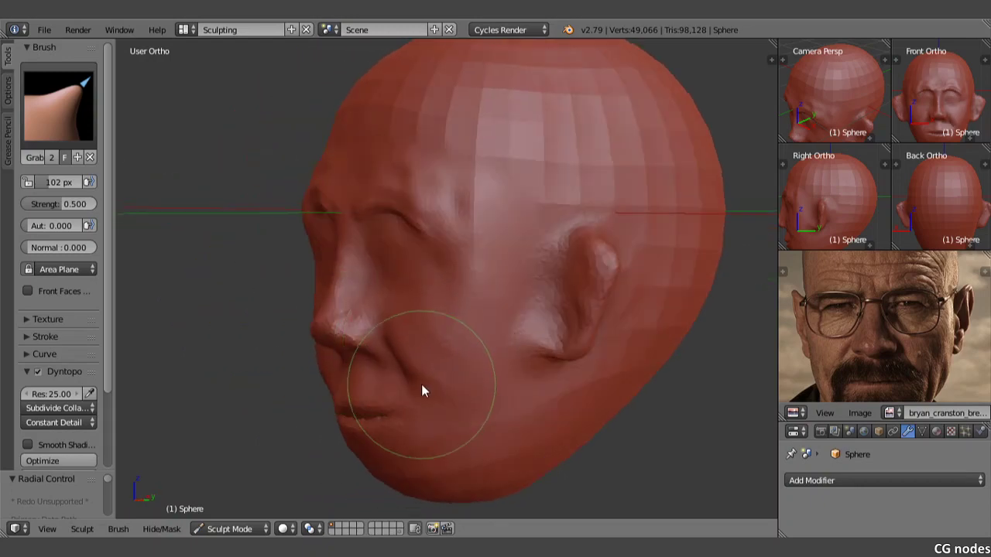
{"action": "middle_click_drag", "start_coordinate": [418, 390], "coordinate": [423, 391]}
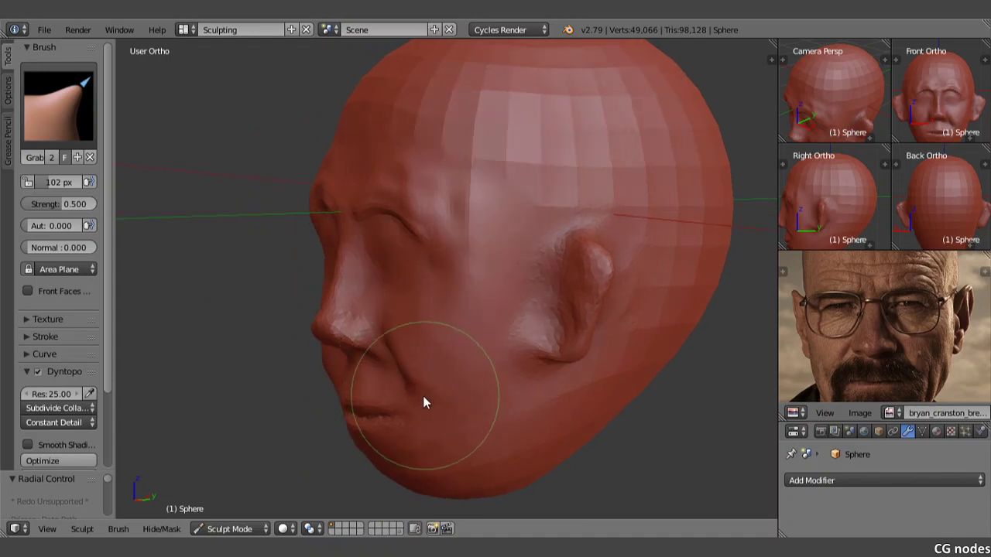
{"action": "middle_click_drag", "start_coordinate": [421, 387], "coordinate": [508, 362]}
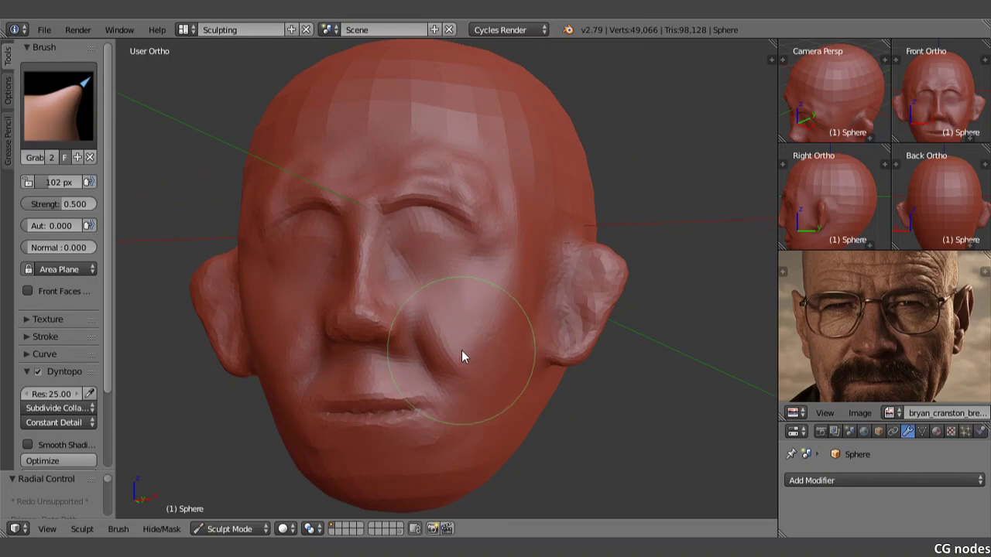
Step: Lift the cheek and mouth corner upward, checking from profile and front views
{"action": "left_click_drag", "start_coordinate": [461, 356], "coordinate": [473, 339]}
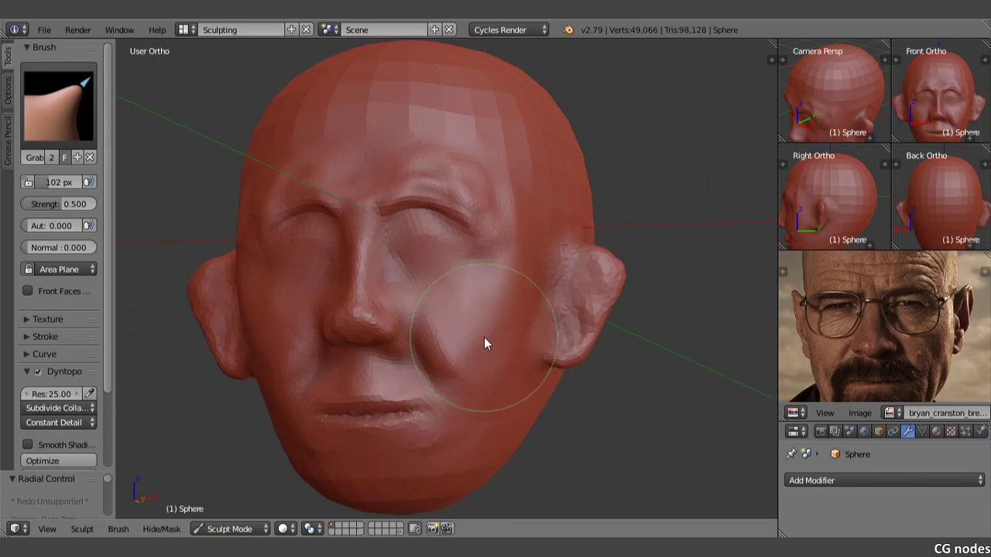
{"action": "mouse_move", "coordinate": [484, 343]}
{"action": "middle_mouse_down"}
{"action": "mouse_move", "coordinate": [355, 381]}
{"action": "mouse_move", "coordinate": [423, 344]}
{"action": "middle_mouse_up"}
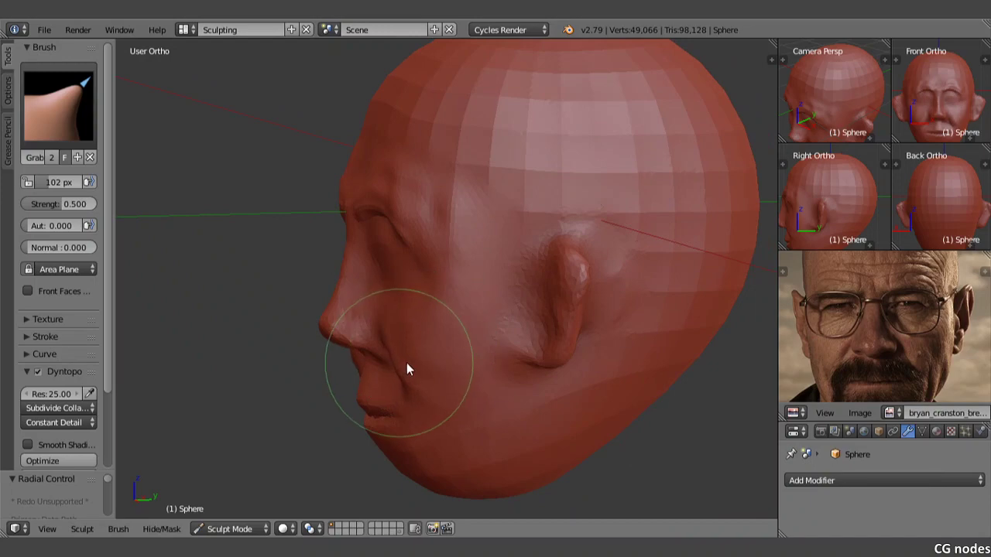
{"action": "left_click_drag", "start_coordinate": [408, 364], "coordinate": [426, 341]}
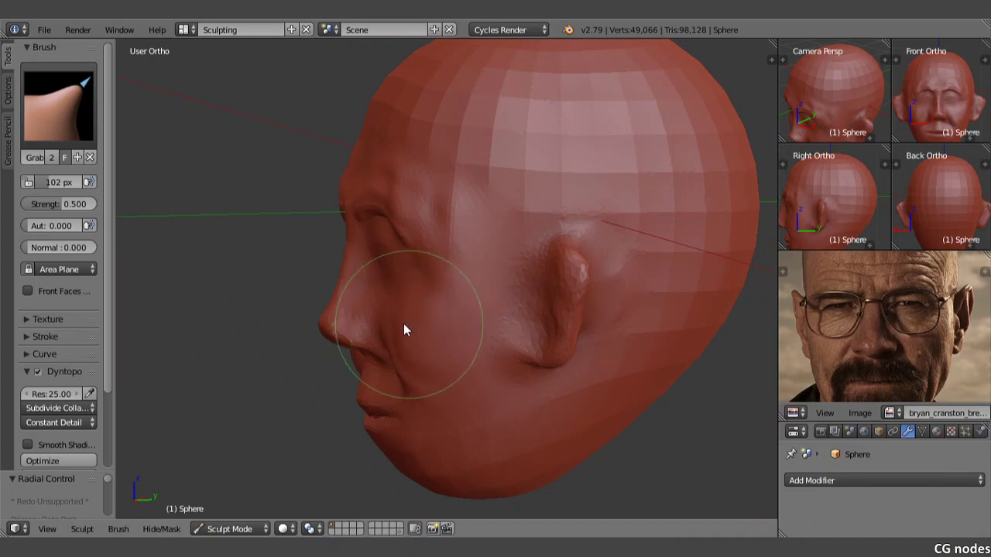
{"action": "middle_click_drag", "start_coordinate": [428, 355], "coordinate": [503, 333]}
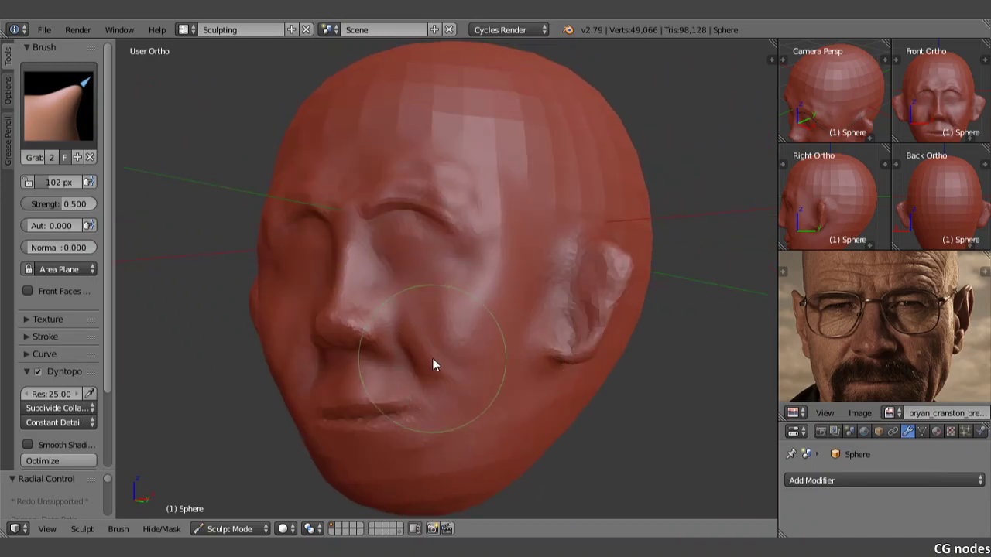
{"action": "mouse_move", "coordinate": [433, 359]}
{"action": "middle_mouse_down"}
{"action": "mouse_move", "coordinate": [520, 357]}
{"action": "mouse_move", "coordinate": [500, 331]}
{"action": "mouse_move", "coordinate": [439, 320]}
{"action": "middle_mouse_up"}
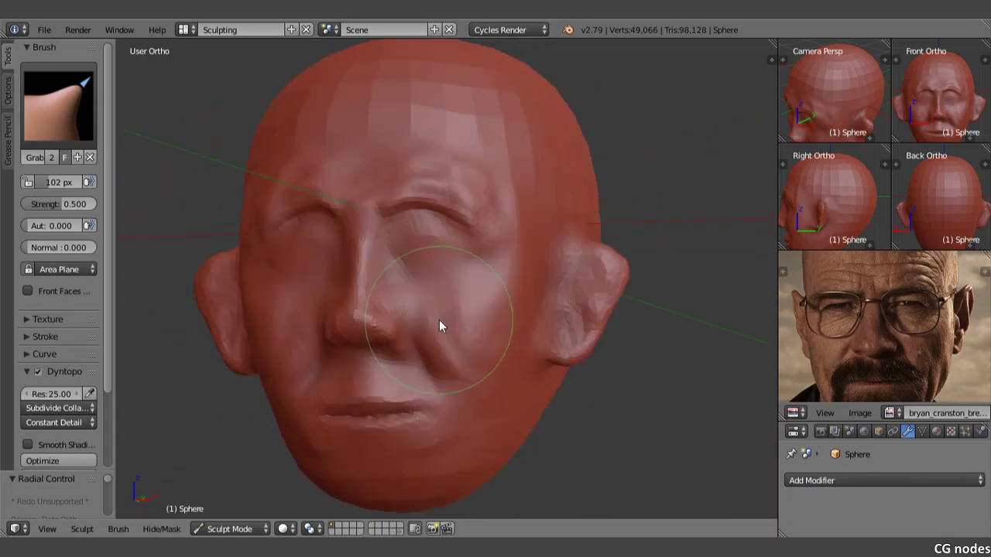
{"action": "mouse_move", "coordinate": [465, 363]}
{"action": "middle_mouse_down"}
{"action": "mouse_move", "coordinate": [441, 320]}
{"action": "mouse_move", "coordinate": [400, 364]}
{"action": "middle_mouse_up"}
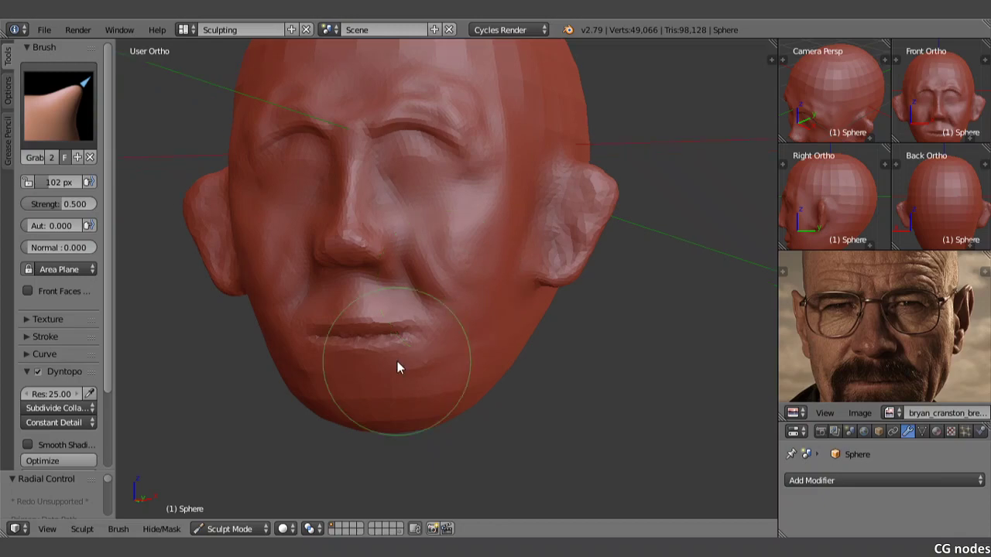
Step: Reshape the lower lip and the upper lip area under the nose
{"action": "scroll", "coordinate": [364, 348], "scroll_direction": "up", "scroll_amount": 3}
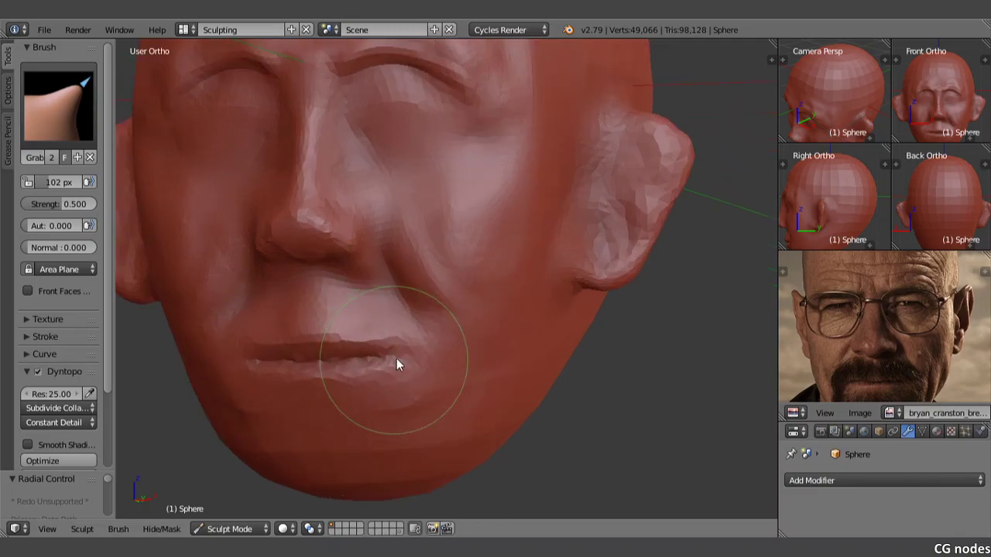
{"action": "mouse_move", "coordinate": [396, 359]}
{"action": "left_mouse_down"}
{"action": "mouse_move", "coordinate": [366, 375]}
{"action": "mouse_move", "coordinate": [328, 341]}
{"action": "mouse_move", "coordinate": [395, 339]}
{"action": "mouse_move", "coordinate": [413, 350]}
{"action": "mouse_move", "coordinate": [364, 347]}
{"action": "left_mouse_up"}
{"action": "scroll", "coordinate": [371, 339], "scroll_direction": "down", "scroll_amount": 2}
{"action": "mouse_move", "coordinate": [372, 337]}
{"action": "middle_mouse_down"}
{"action": "mouse_move", "coordinate": [398, 331]}
{"action": "mouse_move", "coordinate": [376, 362]}
{"action": "middle_mouse_up"}
{"action": "left_click_drag", "start_coordinate": [373, 358], "coordinate": [355, 329]}
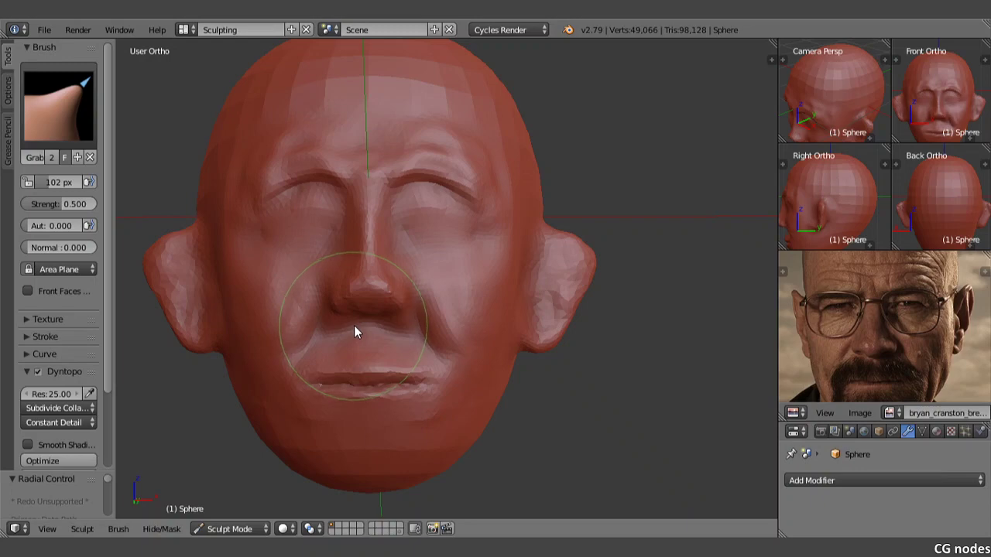
{"action": "left_click_drag", "start_coordinate": [353, 332], "coordinate": [366, 333]}
{"action": "key", "text": "ctrl+z"}
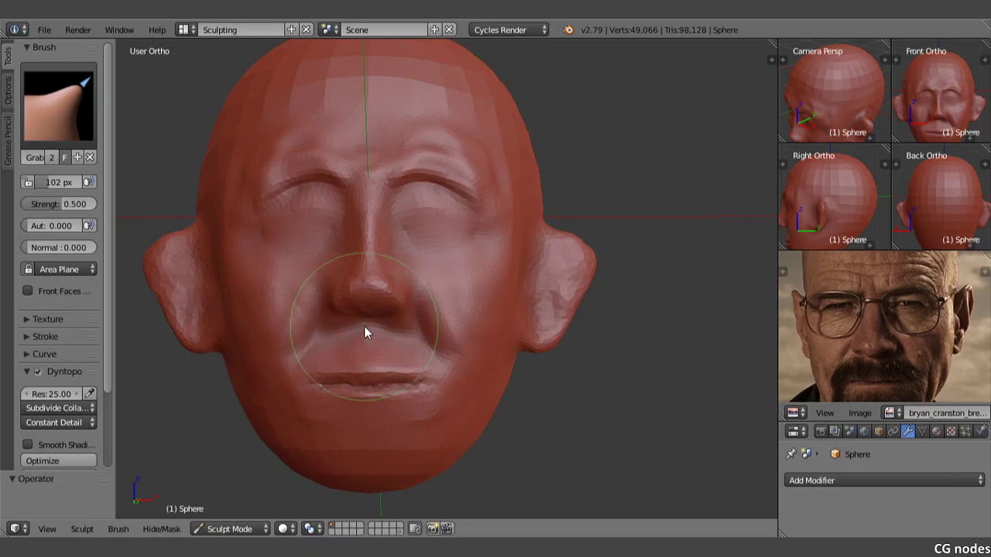
{"action": "key", "text": "ctrl+shift+z"}
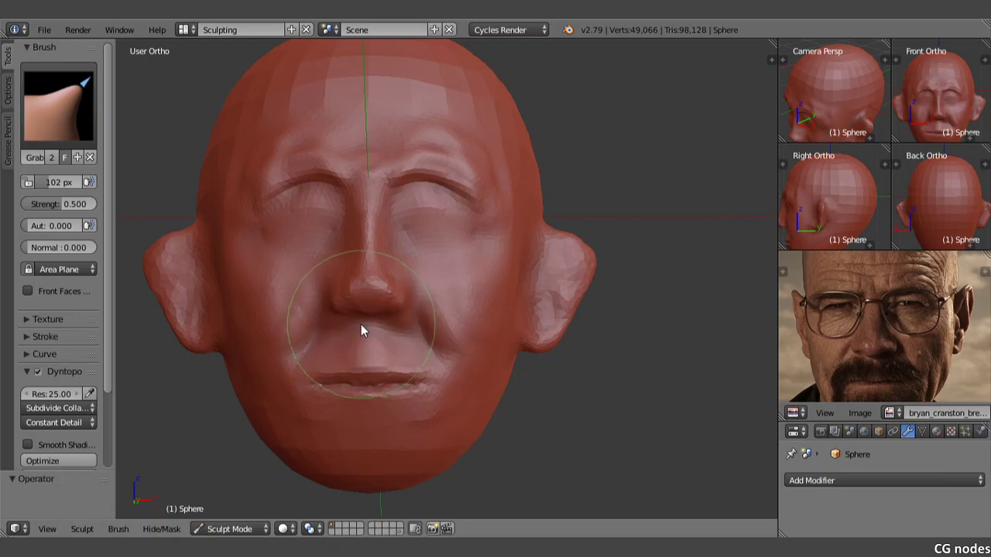
Step: Shrink the Grab brush to 59 px and refine the nose base, crease, and mouth area
{"action": "key", "text": "f"}
{"action": "left_click", "coordinate": [322, 325]}
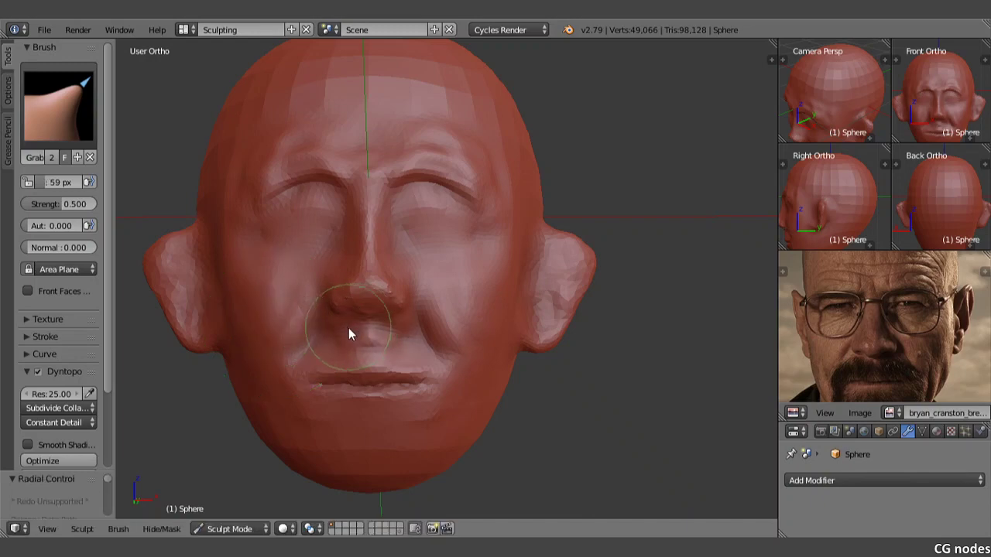
{"action": "left_click_drag", "start_coordinate": [348, 326], "coordinate": [361, 353]}
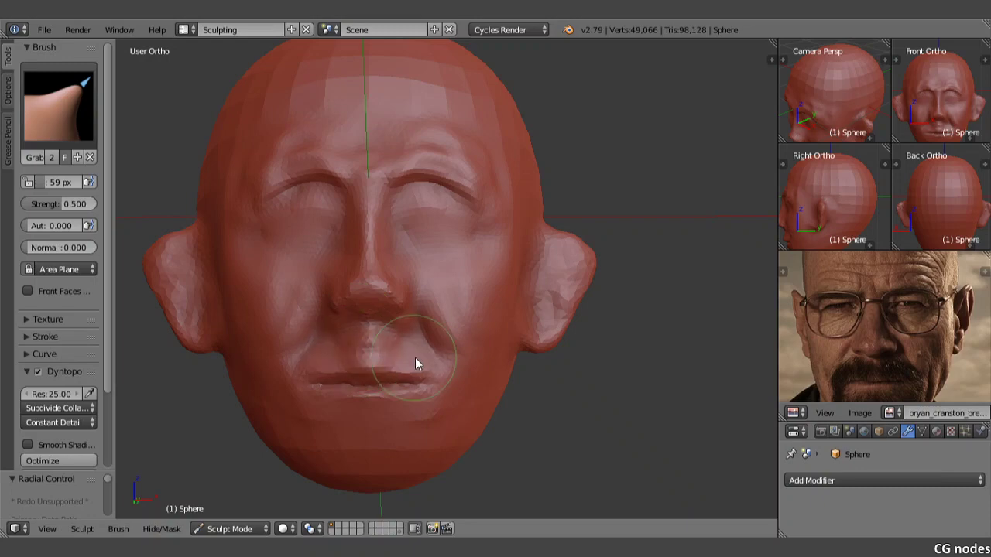
{"action": "left_click_drag", "start_coordinate": [415, 357], "coordinate": [416, 343]}
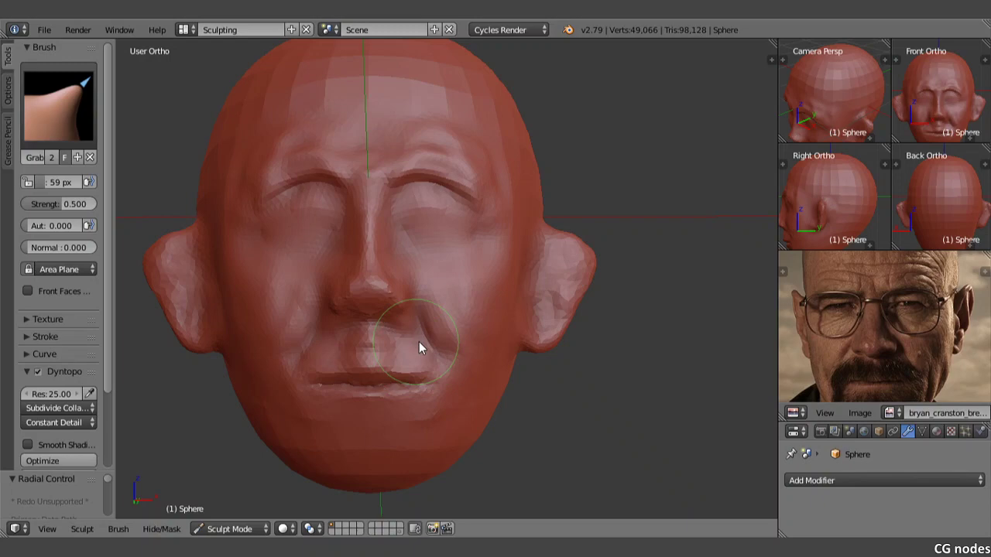
{"action": "left_click_drag", "start_coordinate": [421, 341], "coordinate": [412, 383]}
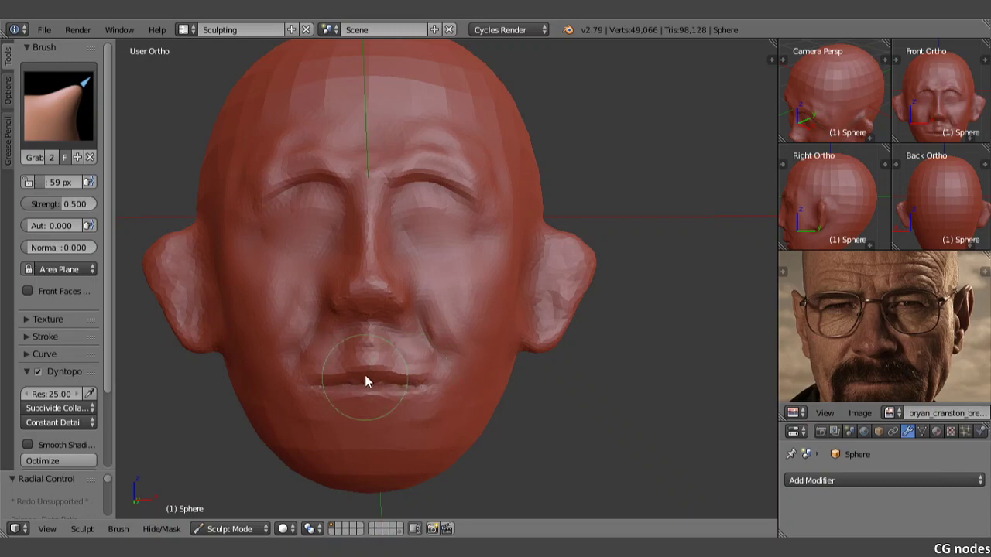
{"action": "mouse_move", "coordinate": [361, 361]}
{"action": "middle_mouse_down"}
{"action": "mouse_move", "coordinate": [373, 339]}
{"action": "mouse_move", "coordinate": [331, 309]}
{"action": "middle_mouse_up"}
{"action": "scroll", "coordinate": [336, 326], "scroll_direction": "up", "scroll_amount": 2}
Step: Shrink the Grab brush to 28 px and frame the head from the front
{"action": "key", "text": "f"}
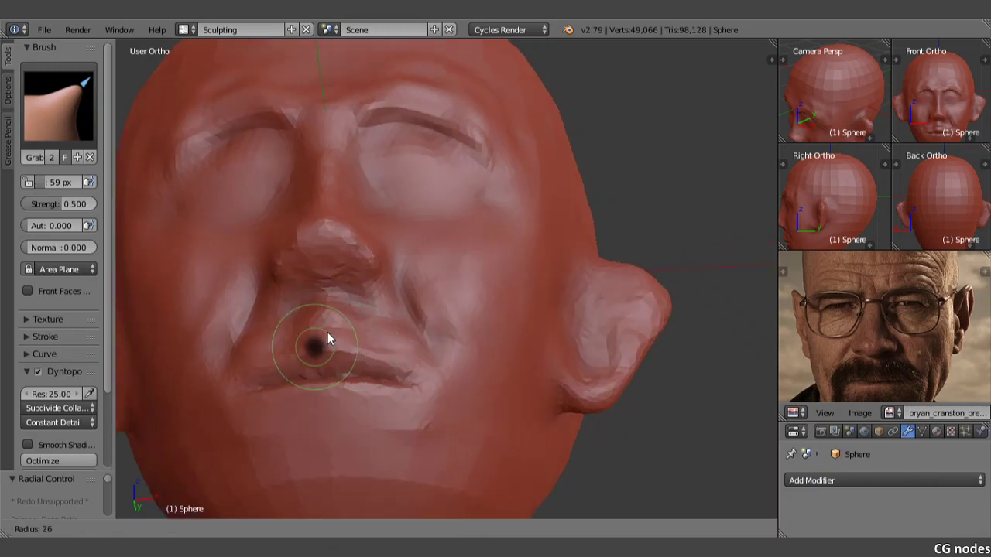
{"action": "left_click", "coordinate": [340, 334]}
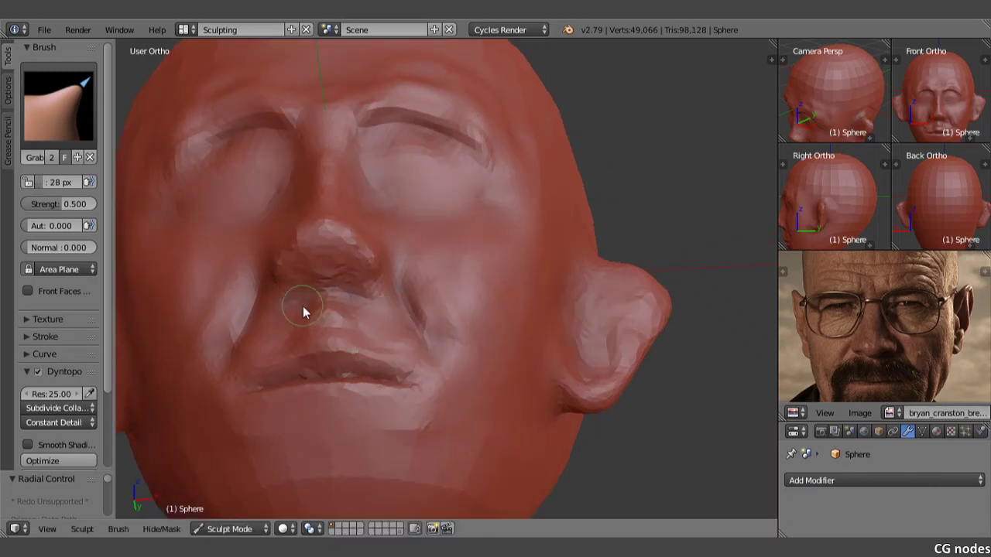
{"action": "middle_click_drag", "start_coordinate": [296, 325], "coordinate": [319, 343]}
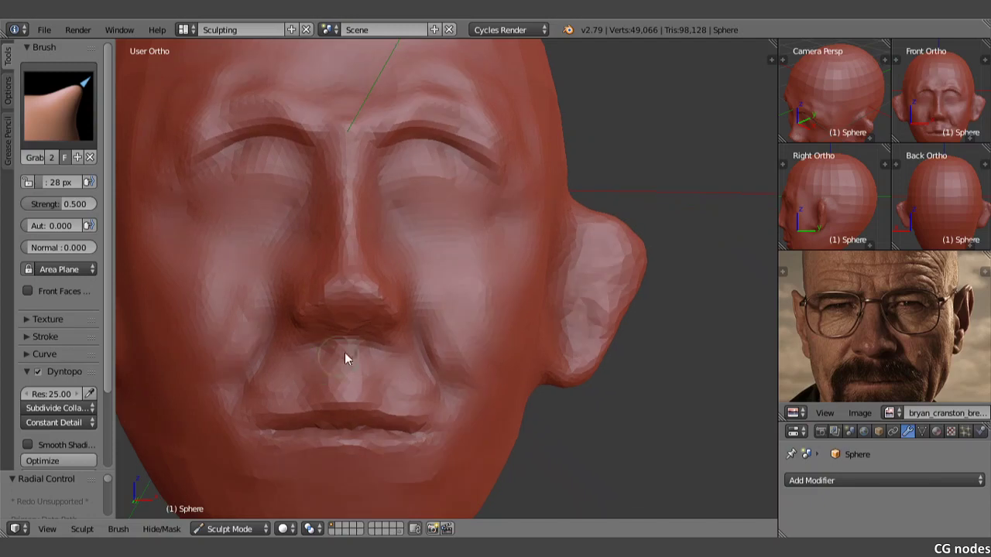
{"action": "scroll", "coordinate": [395, 322], "scroll_direction": "down", "scroll_amount": 2}
{"action": "middle_click_drag", "start_coordinate": [395, 302], "coordinate": [423, 351]}
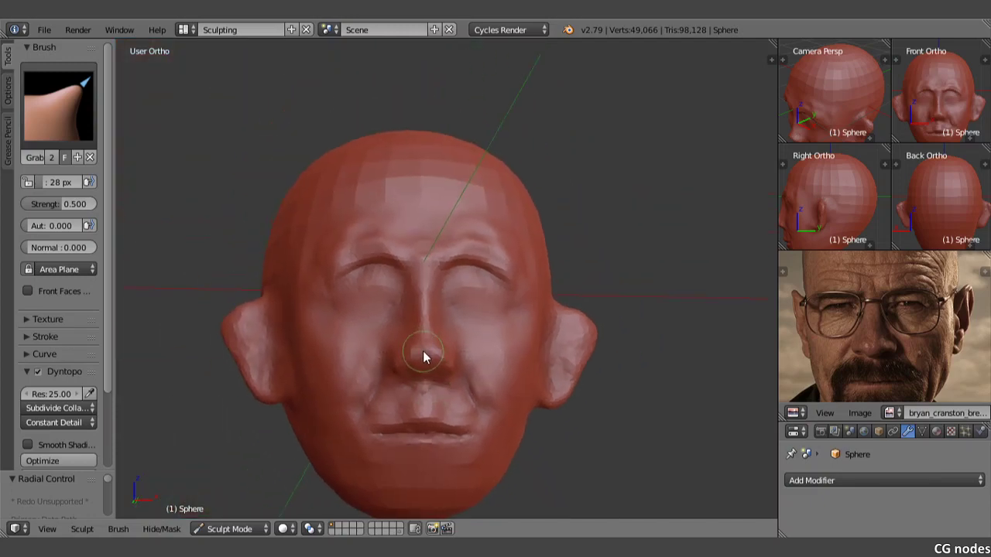
{"action": "scroll", "coordinate": [378, 324], "scroll_direction": "up", "scroll_amount": 1}
{"action": "scroll", "coordinate": [378, 324], "scroll_direction": "up", "scroll_amount": 1}
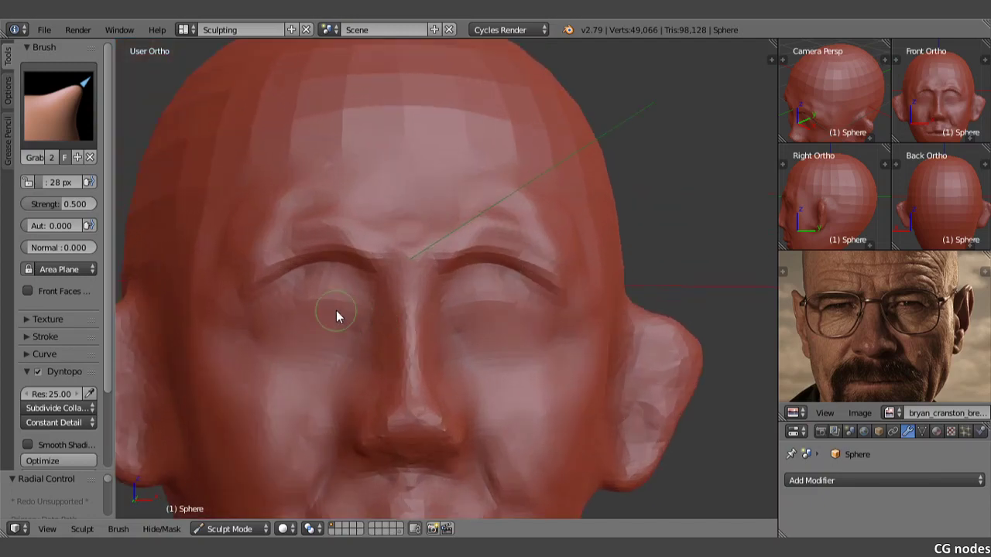
{"action": "scroll", "coordinate": [338, 313], "scroll_direction": "up", "scroll_amount": 1}
Step: Enlarge the Grab brush to 101 px and pull the cheek and under-eye area upward
{"action": "key", "text": "f"}
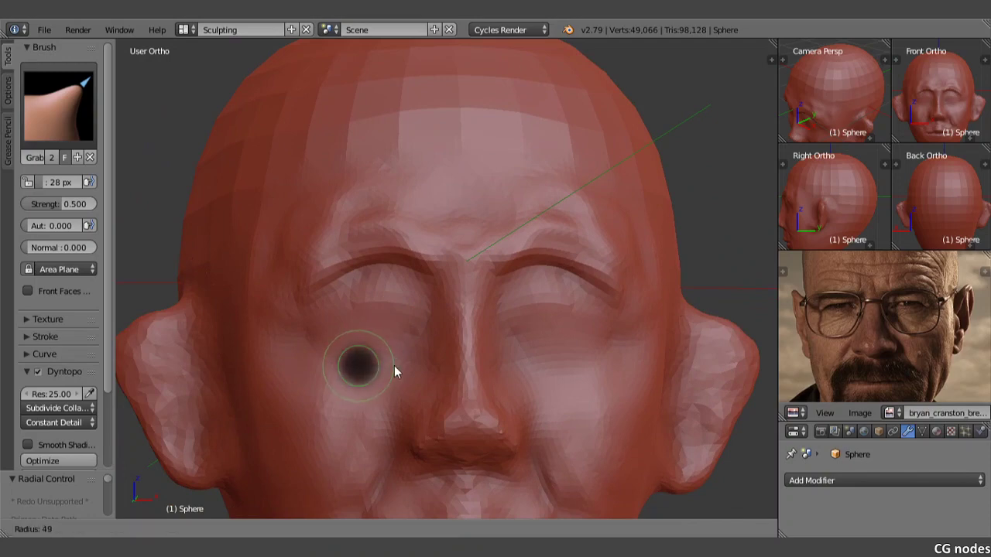
{"action": "left_click", "coordinate": [395, 365]}
{"action": "middle_click_drag", "start_coordinate": [335, 352], "coordinate": [441, 374]}
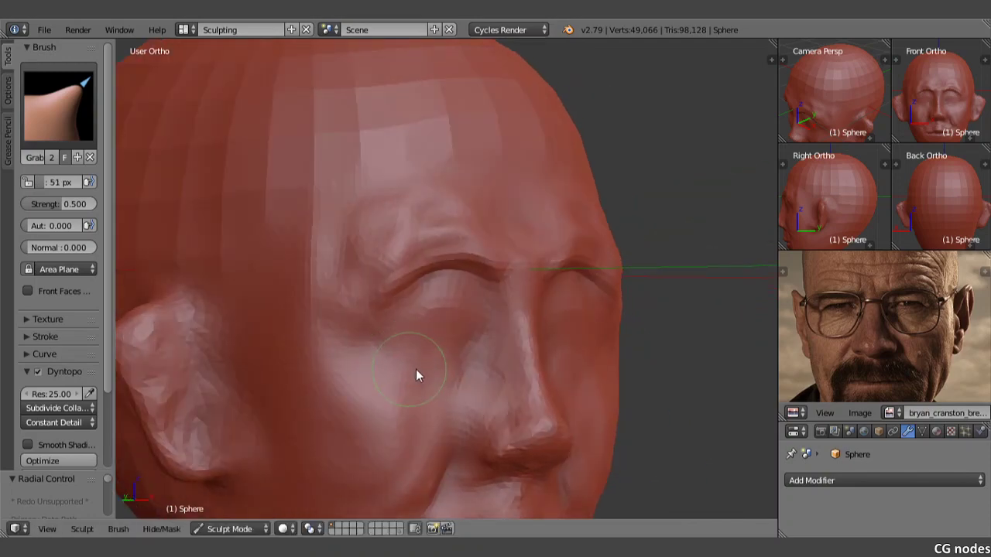
{"action": "key", "text": "f"}
{"action": "left_click", "coordinate": [431, 379]}
{"action": "mouse_move", "coordinate": [433, 376]}
{"action": "left_mouse_down"}
{"action": "mouse_move", "coordinate": [471, 377]}
{"action": "mouse_move", "coordinate": [424, 340]}
{"action": "mouse_move", "coordinate": [433, 337]}
{"action": "mouse_move", "coordinate": [432, 374]}
{"action": "mouse_move", "coordinate": [466, 363]}
{"action": "mouse_move", "coordinate": [398, 369]}
{"action": "mouse_move", "coordinate": [401, 383]}
{"action": "mouse_move", "coordinate": [431, 352]}
{"action": "left_mouse_up"}
Step: Pull the left eye area down and reshape the brow, eye socket and cheek
{"action": "middle_click_drag", "start_coordinate": [431, 351], "coordinate": [358, 348]}
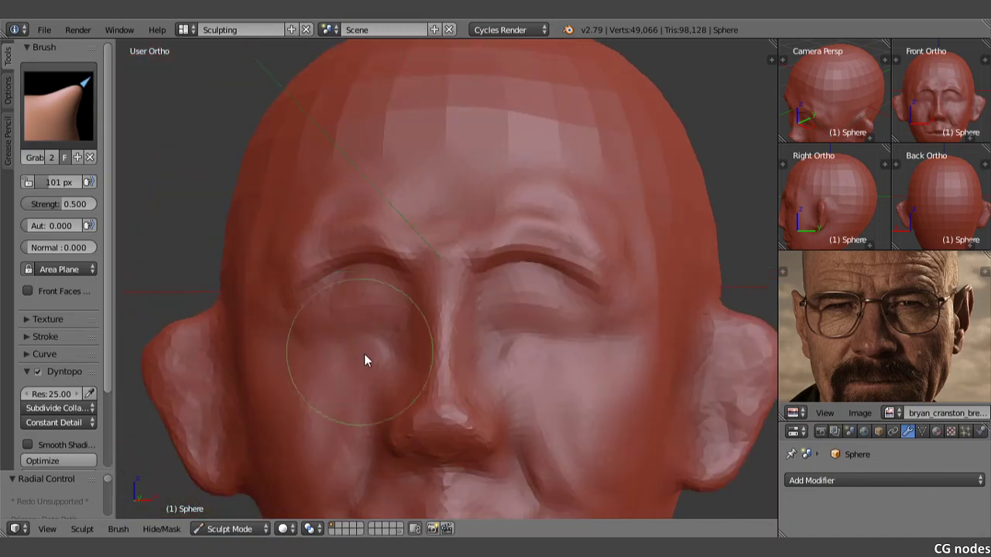
{"action": "left_click_drag", "start_coordinate": [370, 333], "coordinate": [357, 358]}
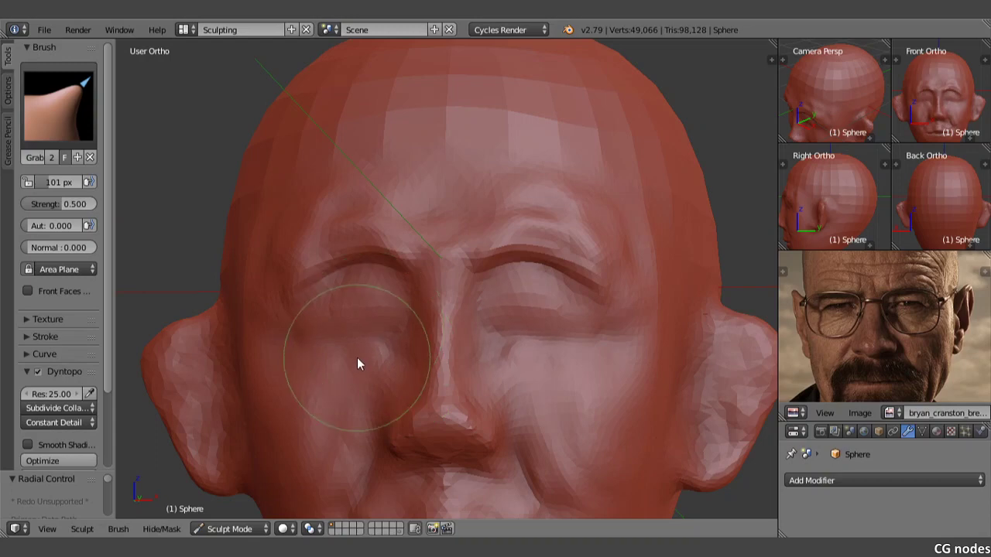
{"action": "middle_click_drag", "start_coordinate": [357, 358], "coordinate": [355, 338]}
{"action": "mouse_move", "coordinate": [261, 337]}
{"action": "middle_mouse_down"}
{"action": "mouse_move", "coordinate": [492, 316]}
{"action": "mouse_move", "coordinate": [384, 332]}
{"action": "middle_mouse_up"}
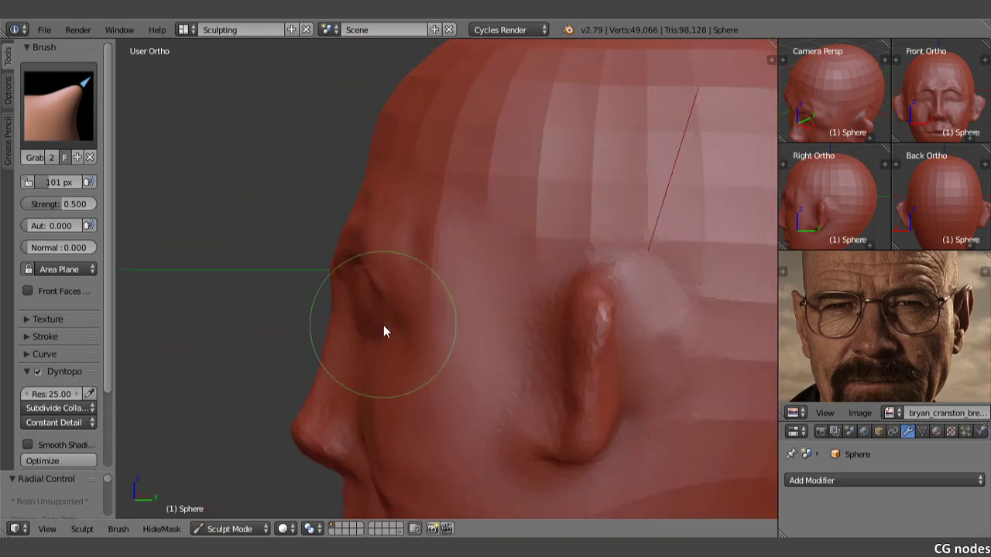
{"action": "mouse_move", "coordinate": [378, 374]}
{"action": "left_mouse_down"}
{"action": "mouse_move", "coordinate": [370, 340]}
{"action": "mouse_move", "coordinate": [376, 369]}
{"action": "left_mouse_up"}
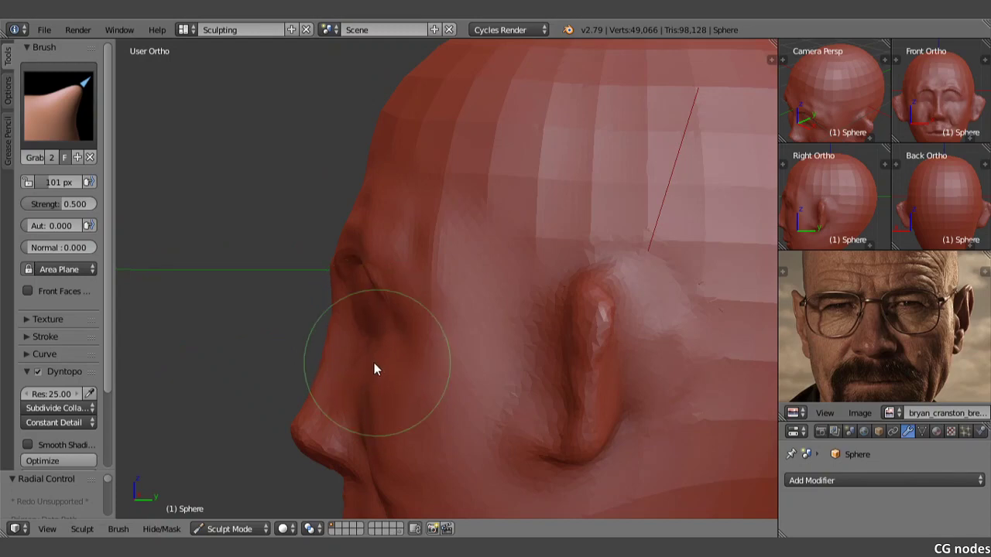
{"action": "middle_click_drag", "start_coordinate": [385, 357], "coordinate": [437, 348]}
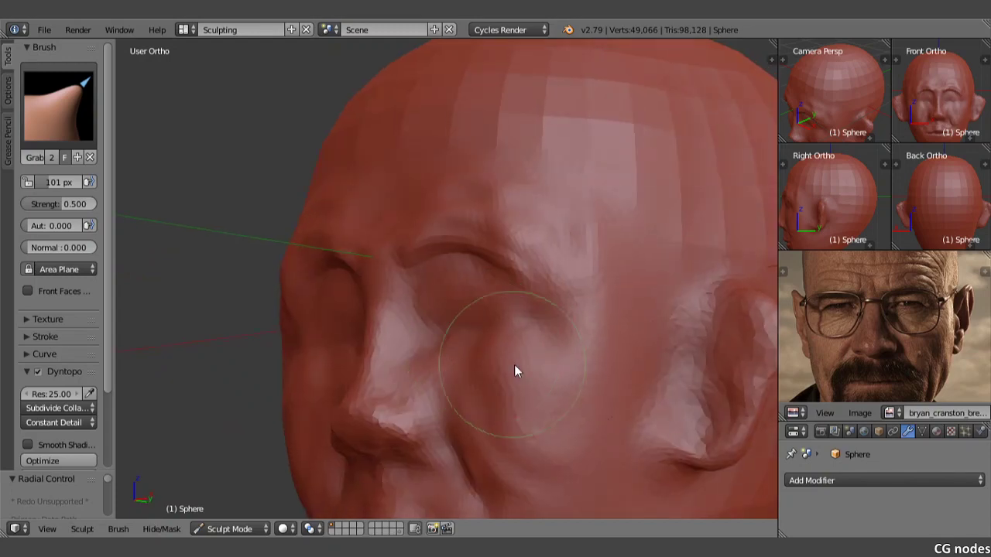
{"action": "left_click_drag", "start_coordinate": [462, 373], "coordinate": [448, 353]}
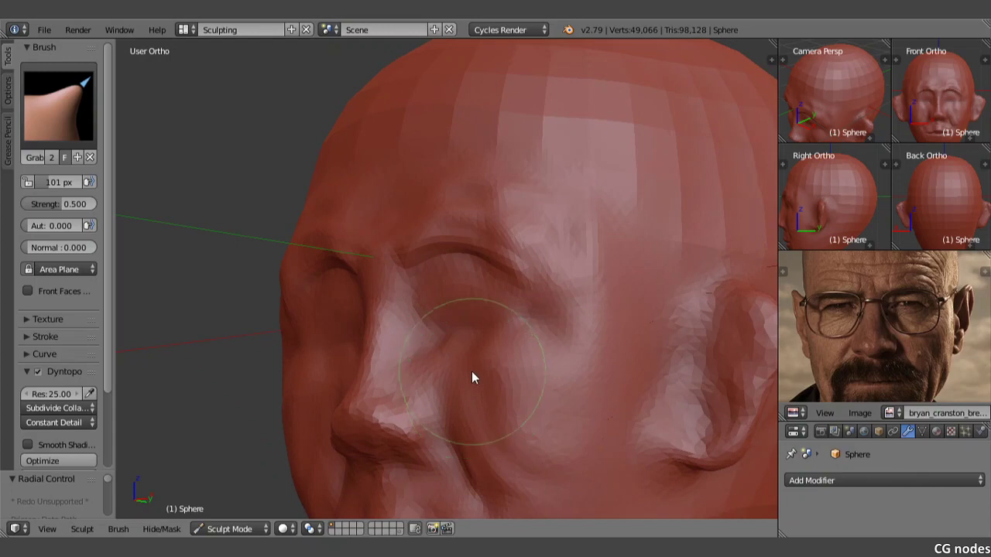
Step: Reshape the nose, eye area, cheeks and lower face from several angles
{"action": "middle_click_drag", "start_coordinate": [447, 353], "coordinate": [510, 366]}
{"action": "mouse_move", "coordinate": [510, 366]}
{"action": "left_mouse_down"}
{"action": "mouse_move", "coordinate": [505, 375]}
{"action": "mouse_move", "coordinate": [492, 366]}
{"action": "left_mouse_up"}
{"action": "middle_click_drag", "start_coordinate": [492, 366], "coordinate": [398, 293]}
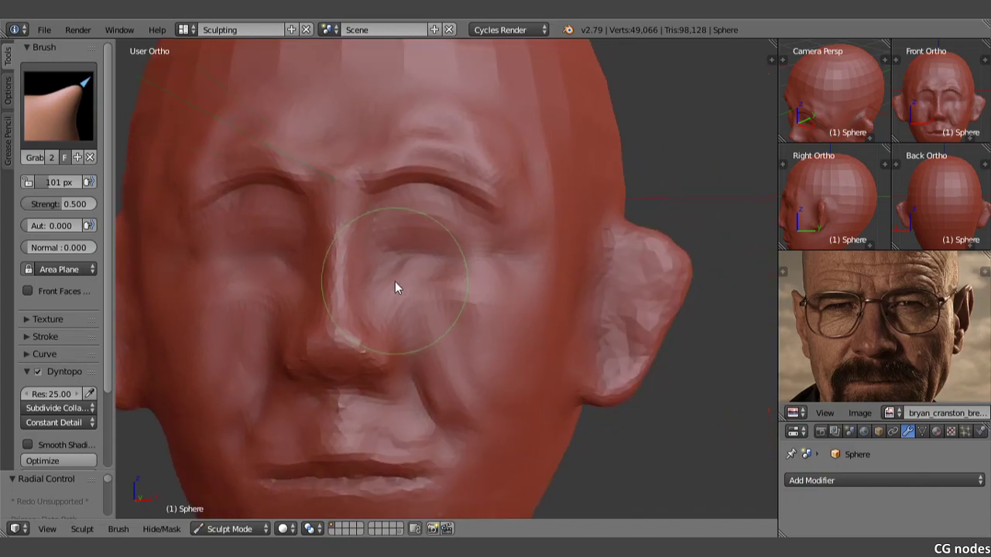
{"action": "mouse_move", "coordinate": [395, 281]}
{"action": "left_mouse_down"}
{"action": "mouse_move", "coordinate": [448, 306]}
{"action": "mouse_move", "coordinate": [429, 272]}
{"action": "mouse_move", "coordinate": [495, 282]}
{"action": "left_mouse_up"}
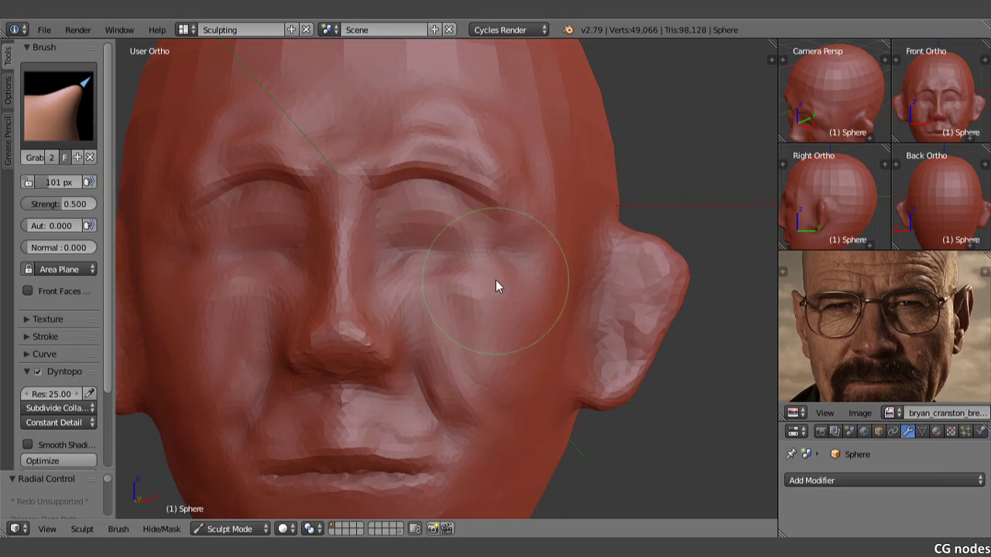
{"action": "middle_click_drag", "start_coordinate": [479, 281], "coordinate": [487, 285]}
{"action": "scroll", "coordinate": [504, 275], "scroll_direction": "down", "scroll_amount": 3}
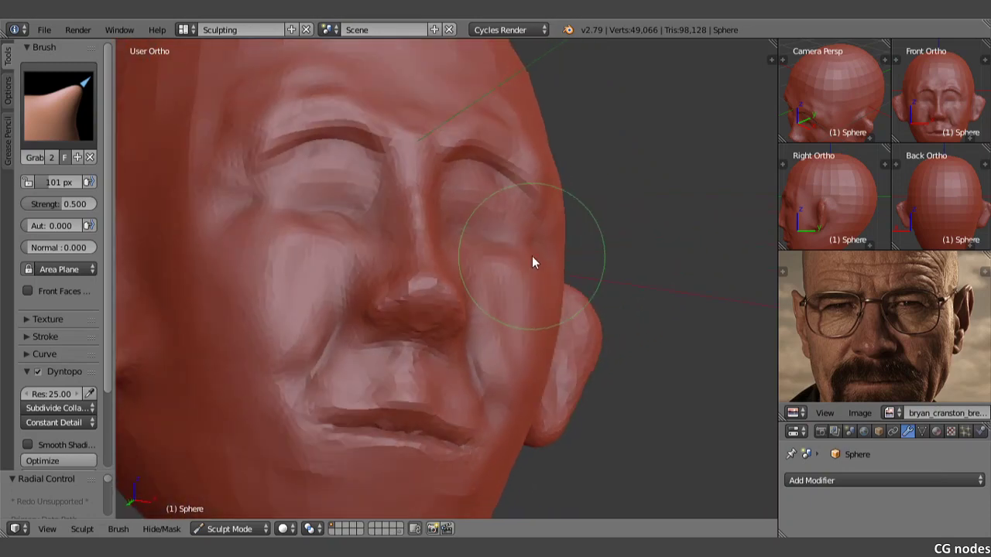
{"action": "scroll", "coordinate": [512, 250], "scroll_direction": "down", "scroll_amount": 2}
{"action": "mouse_move", "coordinate": [512, 250]}
{"action": "middle_mouse_down"}
{"action": "mouse_move", "coordinate": [500, 267]}
{"action": "mouse_move", "coordinate": [442, 276]}
{"action": "middle_mouse_up"}
{"action": "mouse_move", "coordinate": [442, 276]}
{"action": "left_mouse_down"}
{"action": "mouse_move", "coordinate": [455, 356]}
{"action": "mouse_move", "coordinate": [445, 394]}
{"action": "left_mouse_up"}
Step: Reshape the mouth, then flatten the lips and lower cheeks with a 157 px brush
{"action": "middle_click_drag", "start_coordinate": [453, 309], "coordinate": [440, 339]}
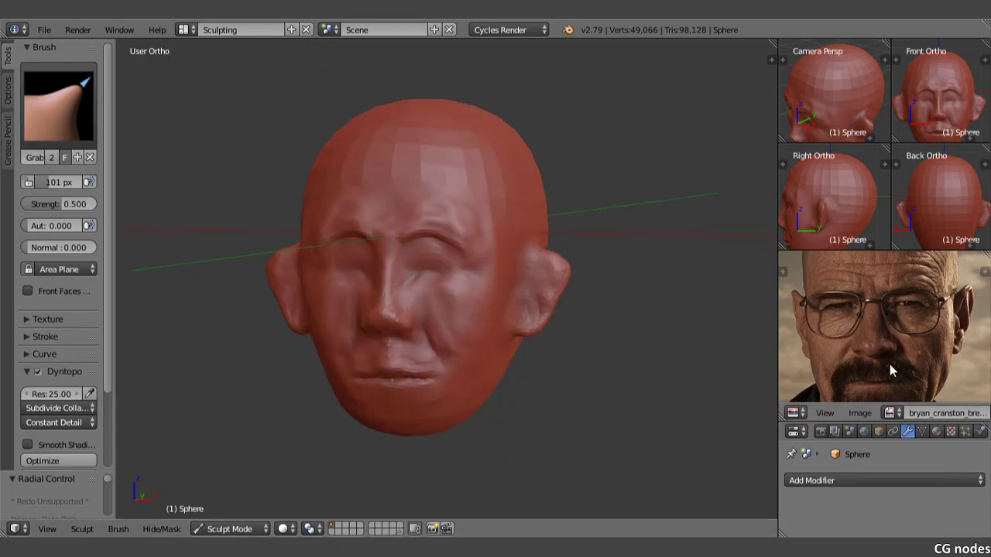
{"action": "scroll", "coordinate": [890, 364], "scroll_direction": "down", "scroll_amount": 3}
{"action": "scroll", "coordinate": [880, 342], "scroll_direction": "up", "scroll_amount": 1}
{"action": "scroll", "coordinate": [404, 436], "scroll_direction": "up", "scroll_amount": 2}
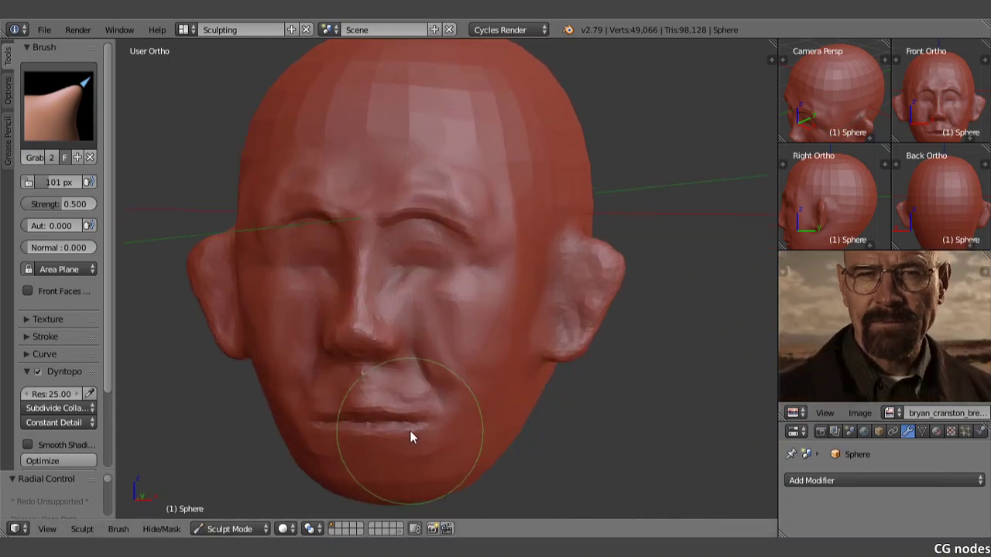
{"action": "middle_click_drag", "start_coordinate": [410, 431], "coordinate": [395, 408]}
{"action": "left_click_drag", "start_coordinate": [373, 403], "coordinate": [355, 379]}
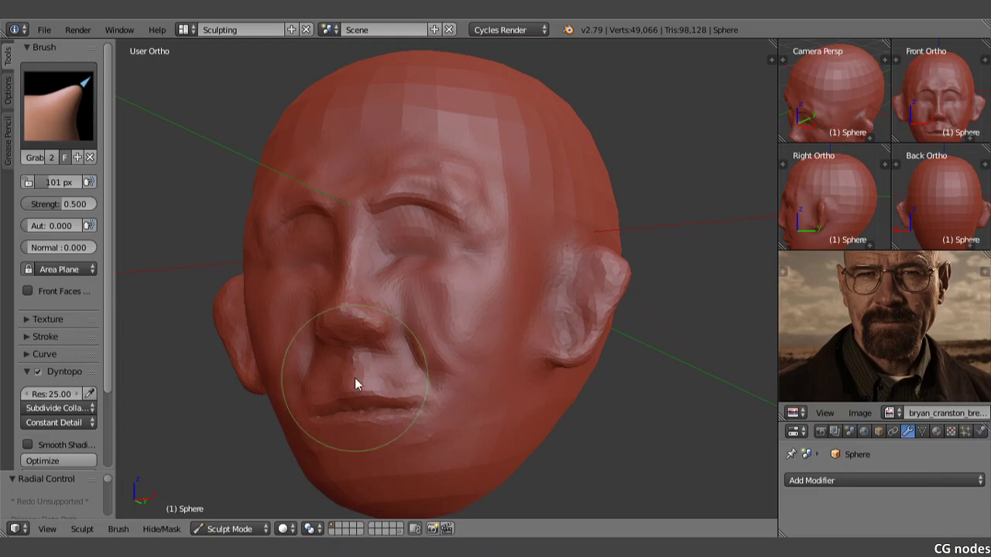
{"action": "middle_click_drag", "start_coordinate": [326, 418], "coordinate": [364, 415]}
{"action": "key", "text": "f"}
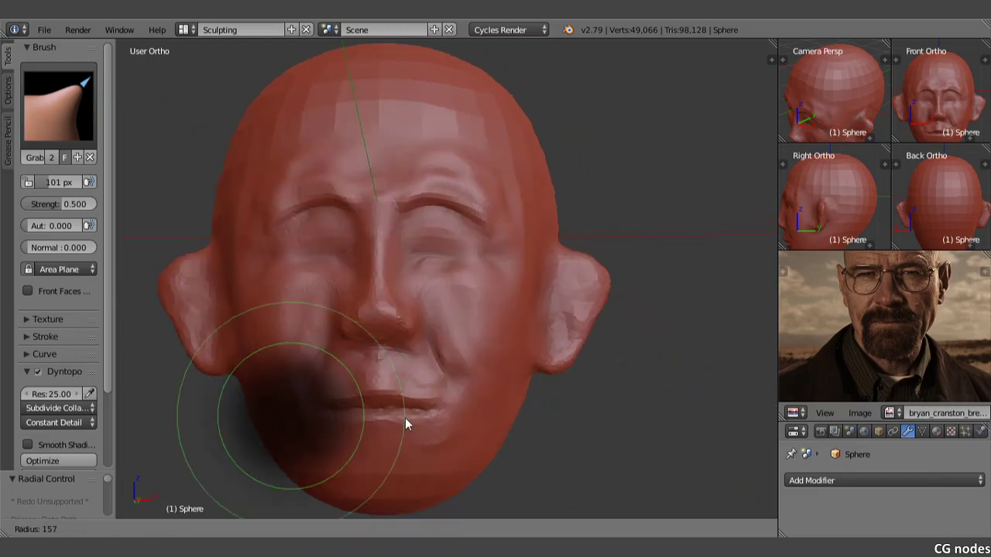
{"action": "left_click", "coordinate": [399, 417]}
{"action": "mouse_move", "coordinate": [338, 406]}
{"action": "left_mouse_down"}
{"action": "mouse_move", "coordinate": [323, 400]}
{"action": "mouse_move", "coordinate": [446, 409]}
{"action": "mouse_move", "coordinate": [387, 415]}
{"action": "mouse_move", "coordinate": [371, 385]}
{"action": "left_mouse_up"}
Step: Shrink the Grab brush to 107 px and bring up the sculpt brush set
{"action": "key", "text": "f"}
{"action": "left_click", "coordinate": [371, 409]}
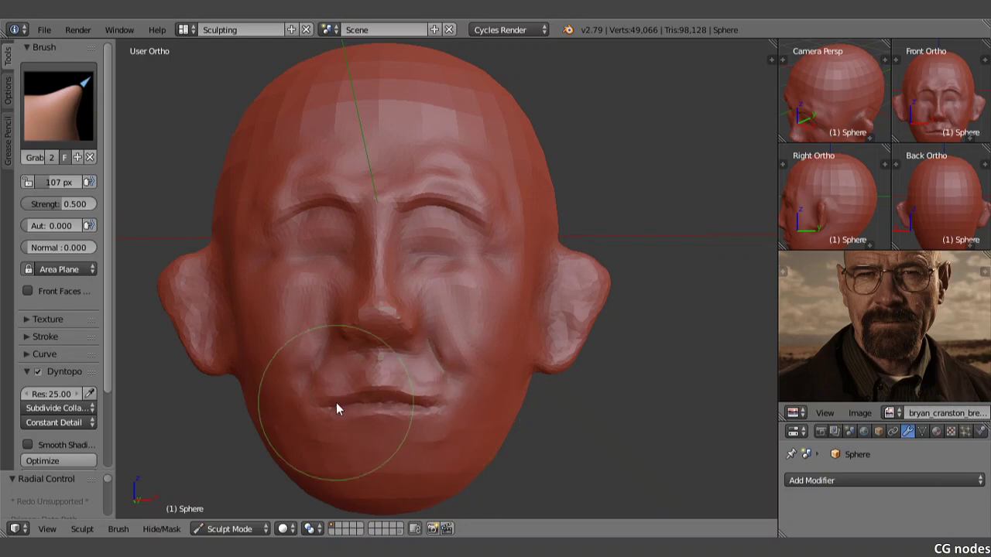
{"action": "left_click", "coordinate": [58, 104]}
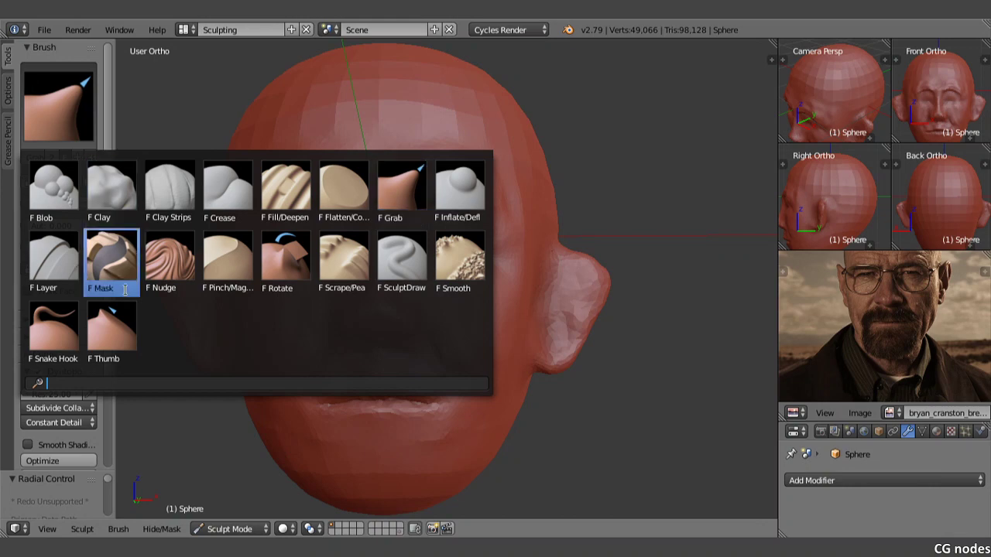
Step: With a 25 px Pinch/Magnify brush, tighten the mouth corner and lower-lip line into sharp creases
{"action": "left_click", "coordinate": [240, 275]}
{"action": "key", "text": "f"}
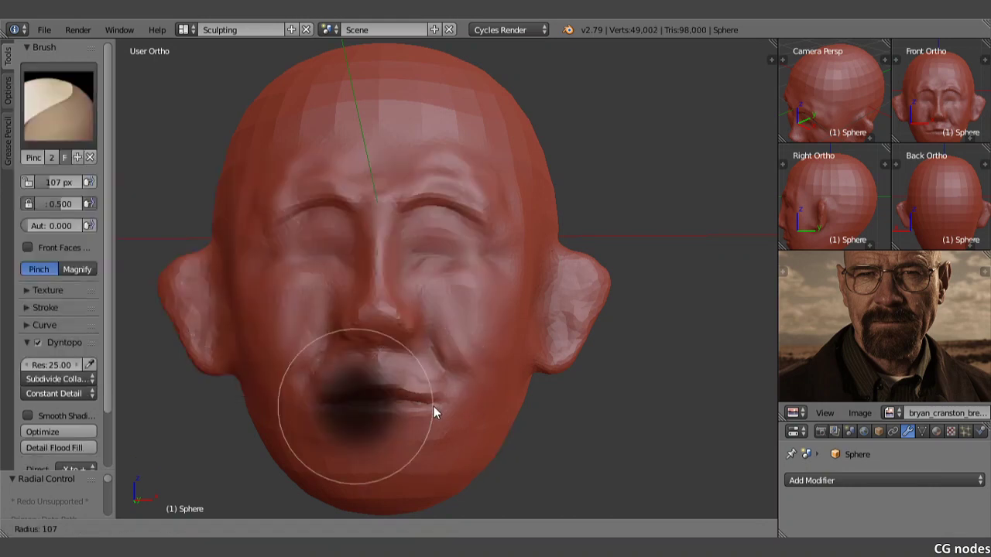
{"action": "left_click", "coordinate": [375, 408]}
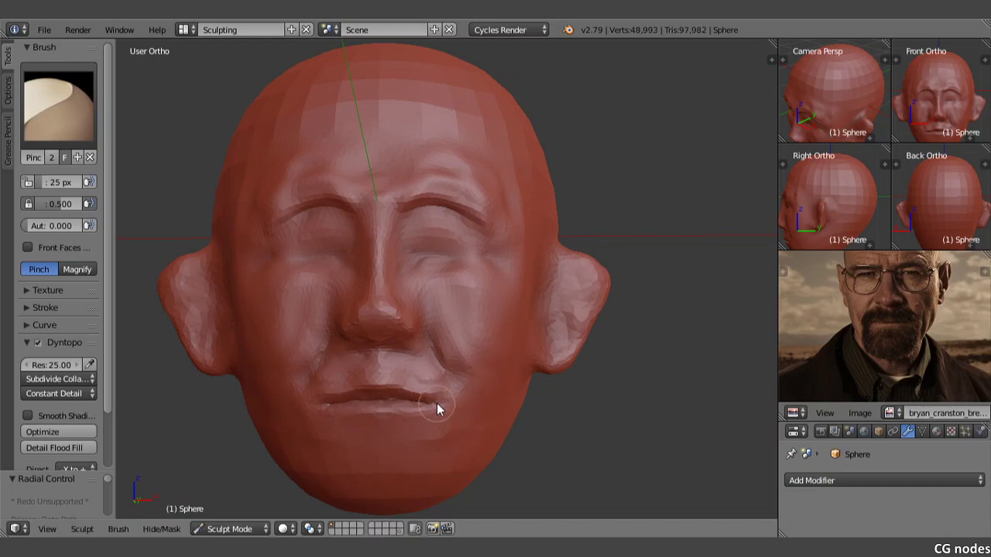
{"action": "left_click_drag", "start_coordinate": [436, 403], "coordinate": [347, 398]}
{"action": "left_click_drag", "start_coordinate": [340, 405], "coordinate": [334, 402]}
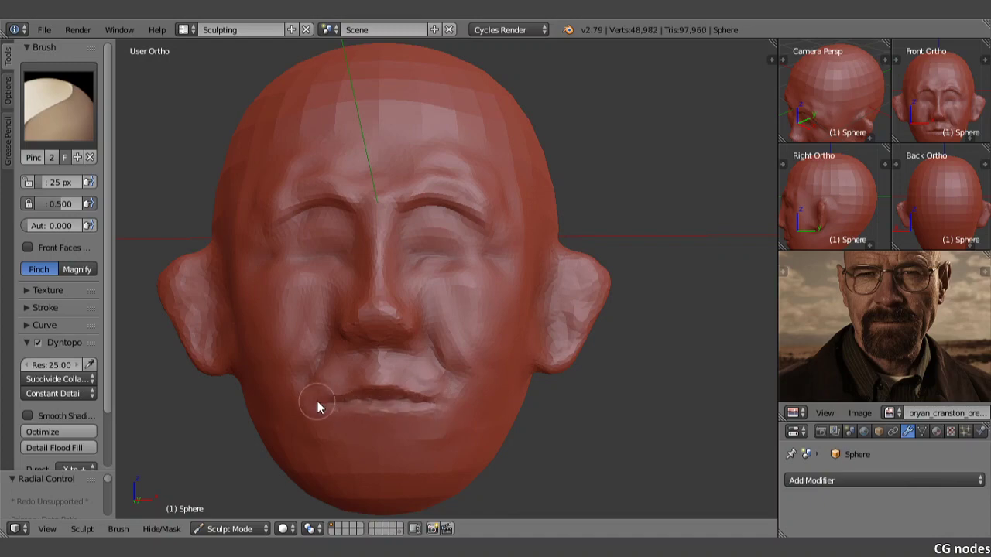
Step: Switch back to the Grab brush and pull the upper lip up and left
{"action": "left_click", "coordinate": [38, 136]}
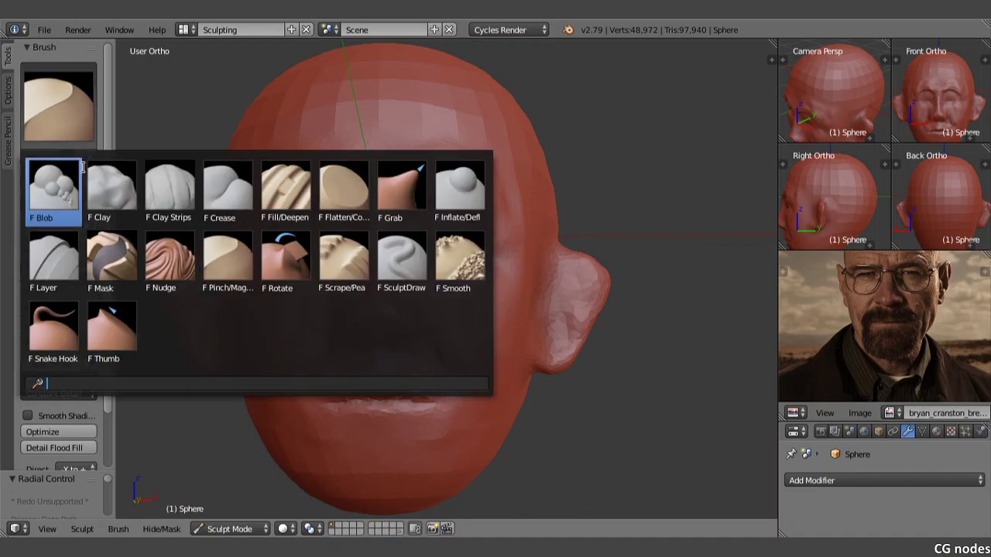
{"action": "left_click", "coordinate": [399, 189]}
{"action": "left_click_drag", "start_coordinate": [428, 371], "coordinate": [445, 366]}
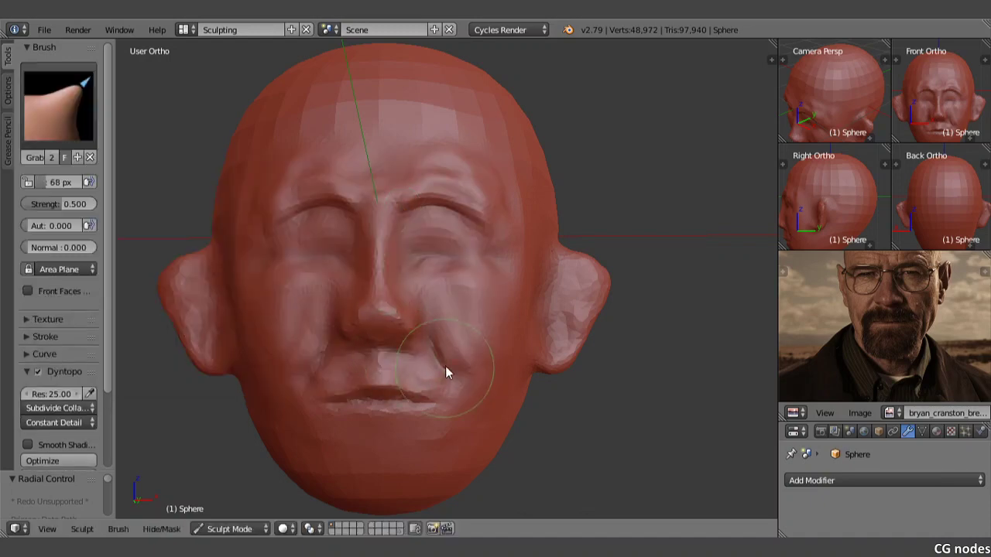
{"action": "mouse_move", "coordinate": [439, 409]}
{"action": "left_mouse_down"}
{"action": "mouse_move", "coordinate": [389, 382]}
{"action": "mouse_move", "coordinate": [380, 413]}
{"action": "mouse_move", "coordinate": [337, 400]}
{"action": "left_mouse_up"}
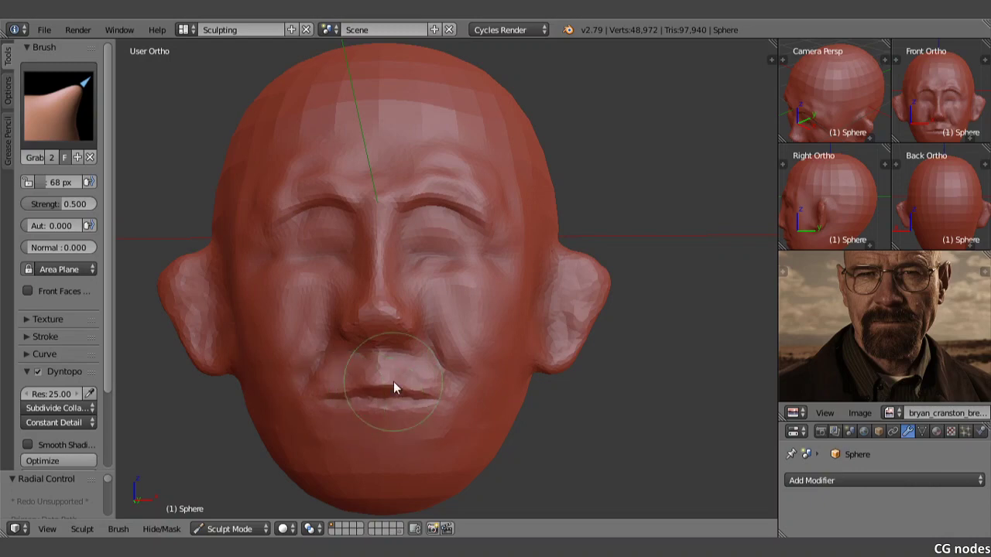
Step: Enlarge the Grab brush to 147 px and reshape the mouth, under-nose area and cheek
{"action": "mouse_move", "coordinate": [393, 382]}
{"action": "middle_mouse_down"}
{"action": "mouse_move", "coordinate": [420, 360]}
{"action": "mouse_move", "coordinate": [384, 367]}
{"action": "middle_mouse_up"}
{"action": "key", "text": "f"}
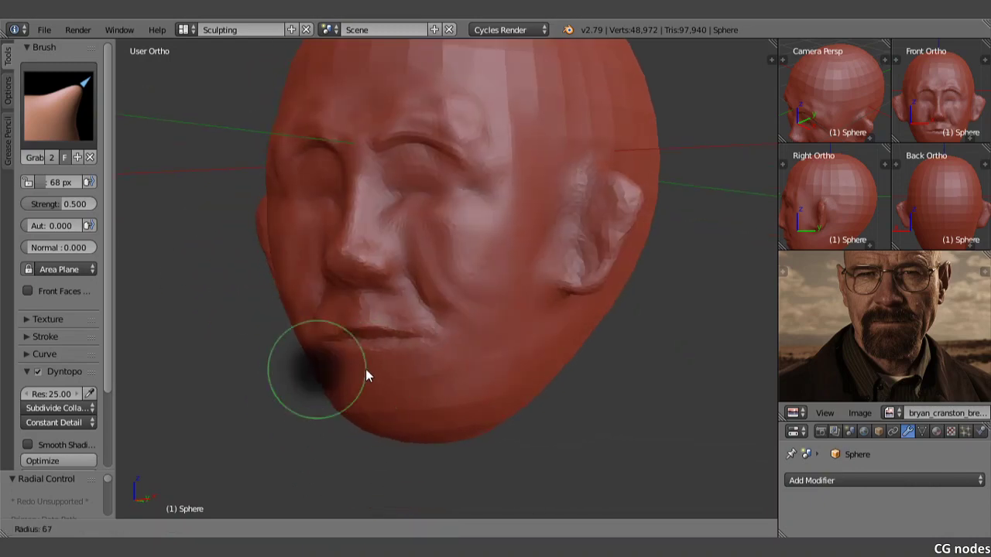
{"action": "left_click", "coordinate": [401, 404]}
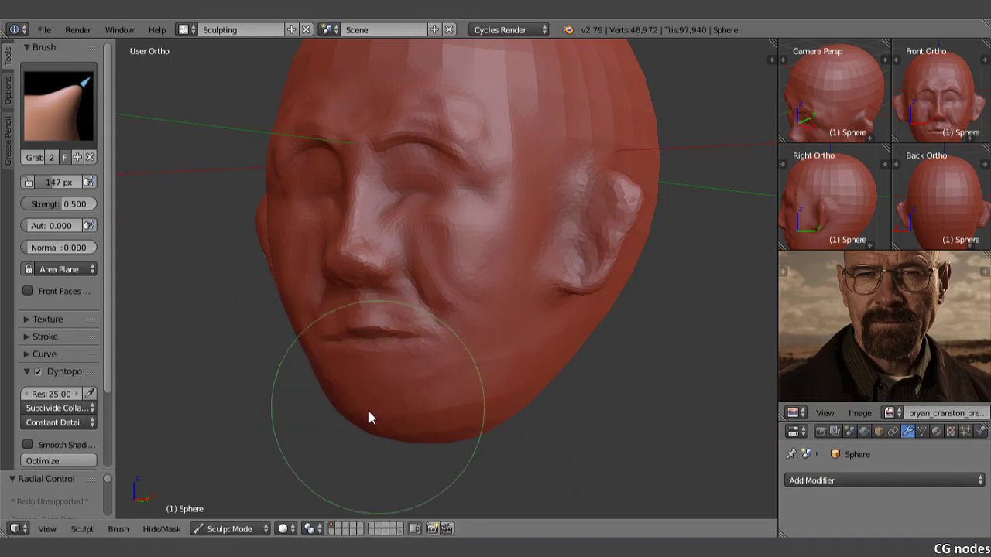
{"action": "mouse_move", "coordinate": [369, 412]}
{"action": "left_mouse_down"}
{"action": "mouse_move", "coordinate": [438, 415]}
{"action": "mouse_move", "coordinate": [369, 376]}
{"action": "left_mouse_up"}
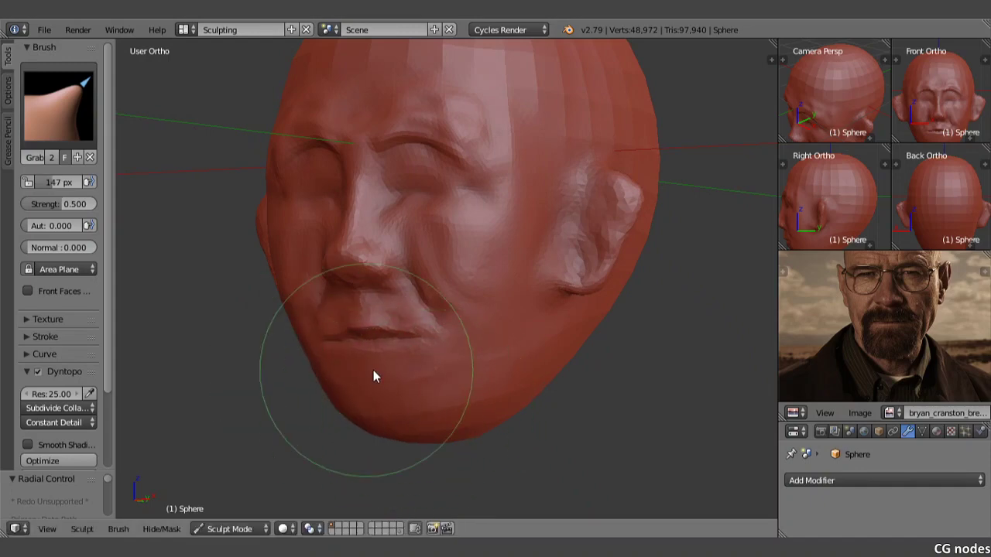
{"action": "mouse_move", "coordinate": [402, 379]}
{"action": "middle_mouse_down"}
{"action": "mouse_move", "coordinate": [361, 365]}
{"action": "mouse_move", "coordinate": [370, 313]}
{"action": "middle_mouse_up"}
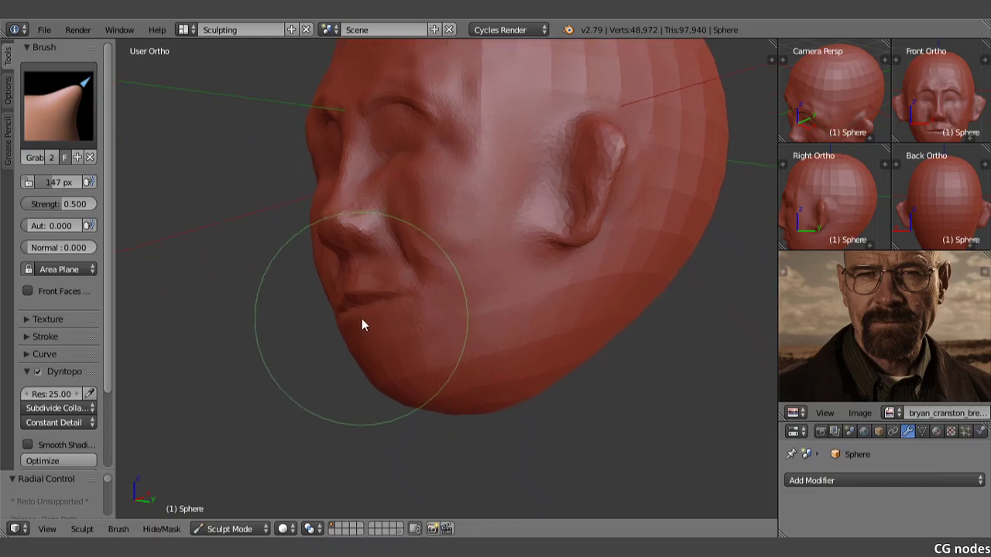
{"action": "left_click_drag", "start_coordinate": [361, 318], "coordinate": [358, 320]}
Step: Pull the chin and lower jaw downward in side view, then check from front and profile
{"action": "middle_click_drag", "start_coordinate": [399, 326], "coordinate": [387, 343]}
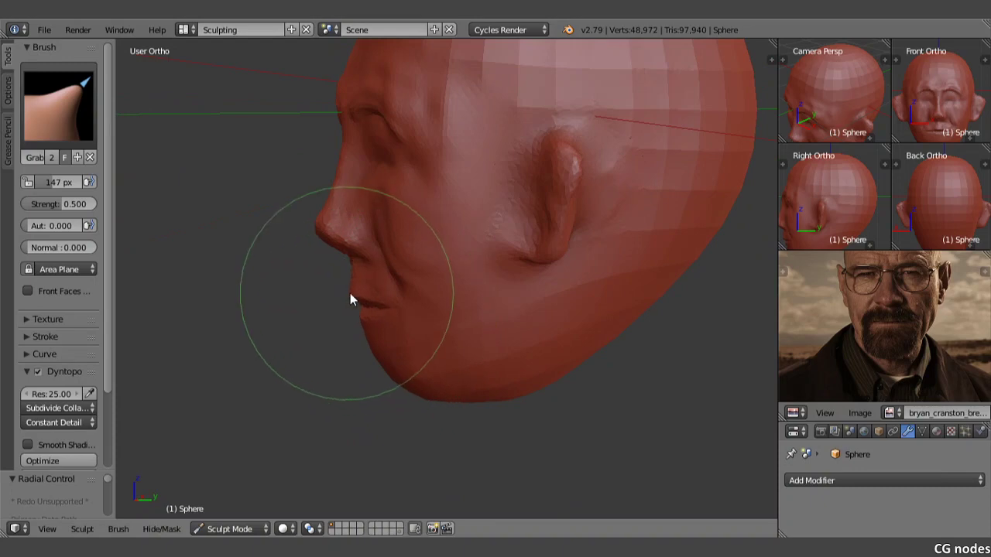
{"action": "mouse_move", "coordinate": [392, 304]}
{"action": "middle_mouse_down"}
{"action": "mouse_move", "coordinate": [378, 280]}
{"action": "mouse_move", "coordinate": [385, 297]}
{"action": "middle_mouse_up"}
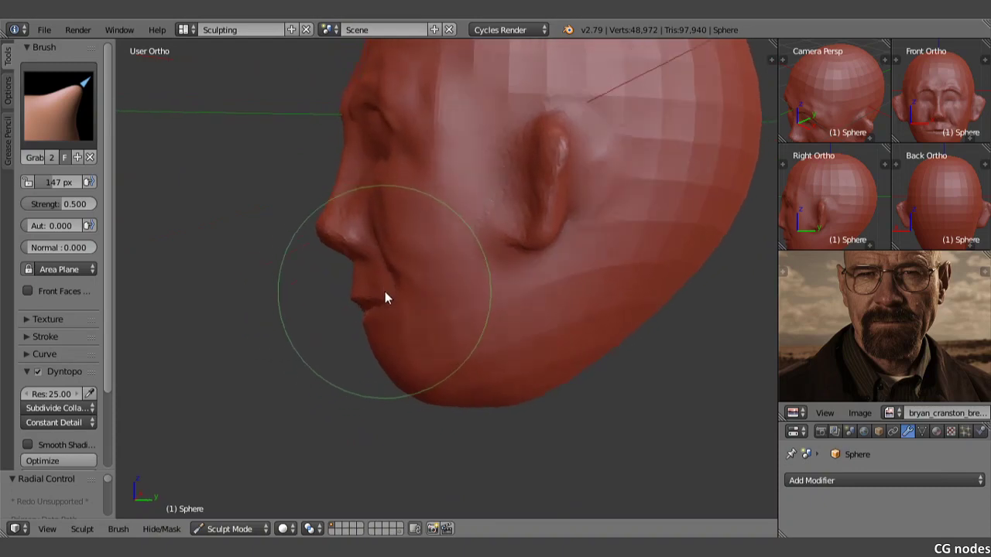
{"action": "mouse_move", "coordinate": [385, 294]}
{"action": "left_mouse_down"}
{"action": "mouse_move", "coordinate": [400, 404]}
{"action": "mouse_move", "coordinate": [391, 417]}
{"action": "left_mouse_up"}
{"action": "middle_click_drag", "start_coordinate": [391, 417], "coordinate": [501, 388]}
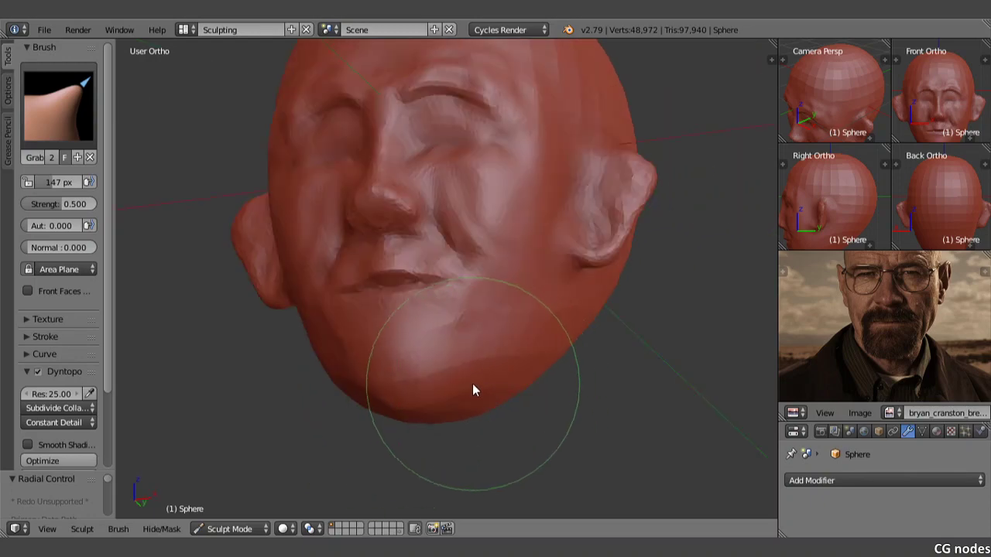
{"action": "middle_click_drag", "start_coordinate": [407, 379], "coordinate": [474, 399]}
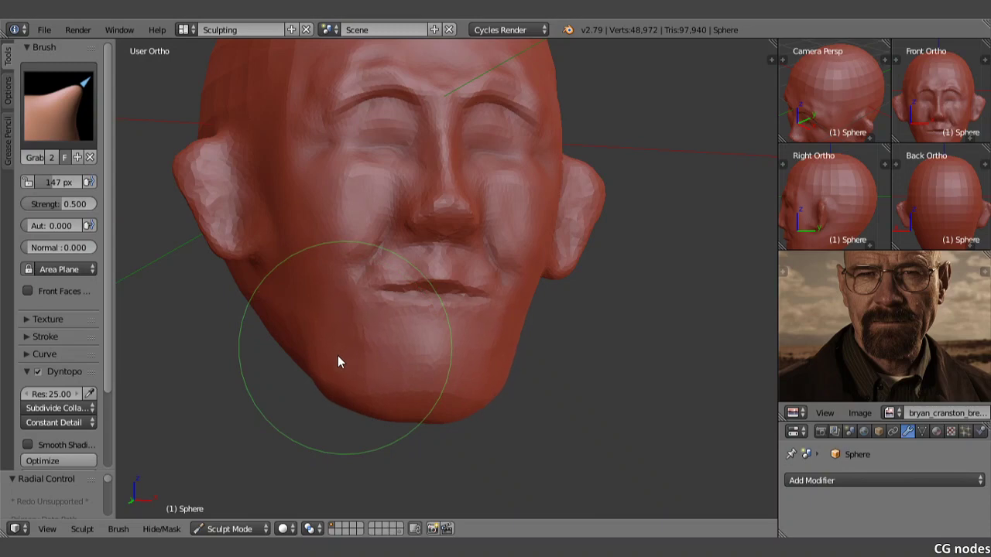
{"action": "mouse_move", "coordinate": [338, 362]}
{"action": "middle_mouse_down"}
{"action": "mouse_move", "coordinate": [396, 346]}
{"action": "mouse_move", "coordinate": [345, 360]}
{"action": "mouse_move", "coordinate": [377, 353]}
{"action": "mouse_move", "coordinate": [408, 398]}
{"action": "mouse_move", "coordinate": [360, 412]}
{"action": "middle_mouse_up"}
{"action": "scroll", "coordinate": [345, 361], "scroll_direction": "down", "scroll_amount": 3}
{"action": "mouse_move", "coordinate": [455, 384]}
{"action": "middle_mouse_down"}
{"action": "mouse_move", "coordinate": [527, 391]}
{"action": "mouse_move", "coordinate": [500, 374]}
{"action": "middle_mouse_up"}
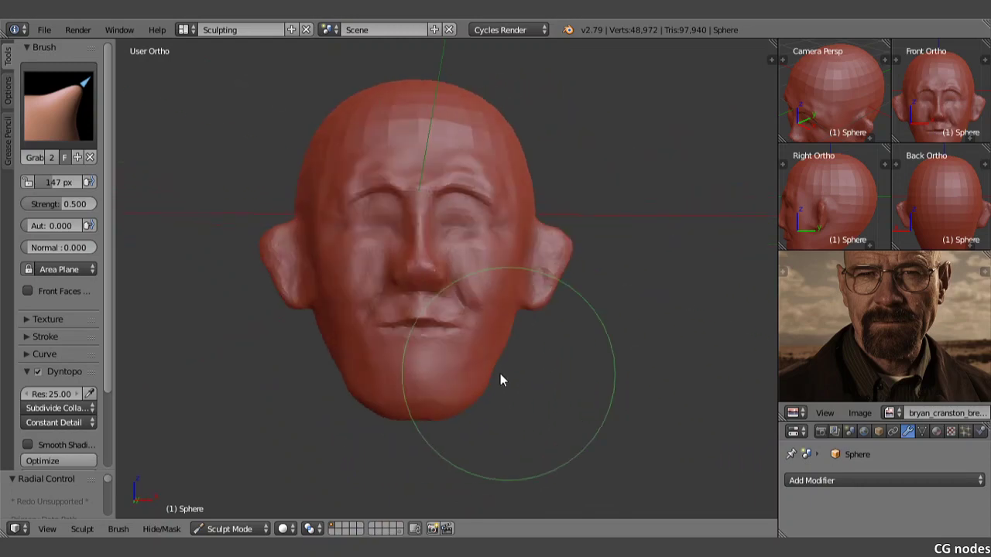
{"action": "mouse_move", "coordinate": [432, 400]}
{"action": "middle_mouse_down"}
{"action": "mouse_move", "coordinate": [434, 409]}
{"action": "mouse_move", "coordinate": [390, 404]}
{"action": "middle_mouse_up"}
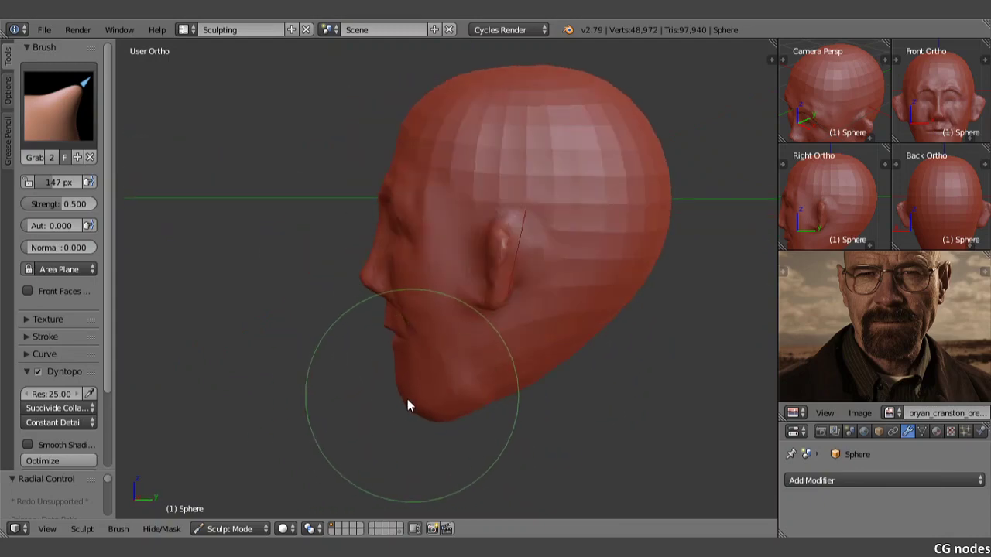
Step: Shrink the Grab brush to 62 px and nudge the chin silhouette into shape
{"action": "key", "text": "f"}
{"action": "left_click", "coordinate": [328, 372]}
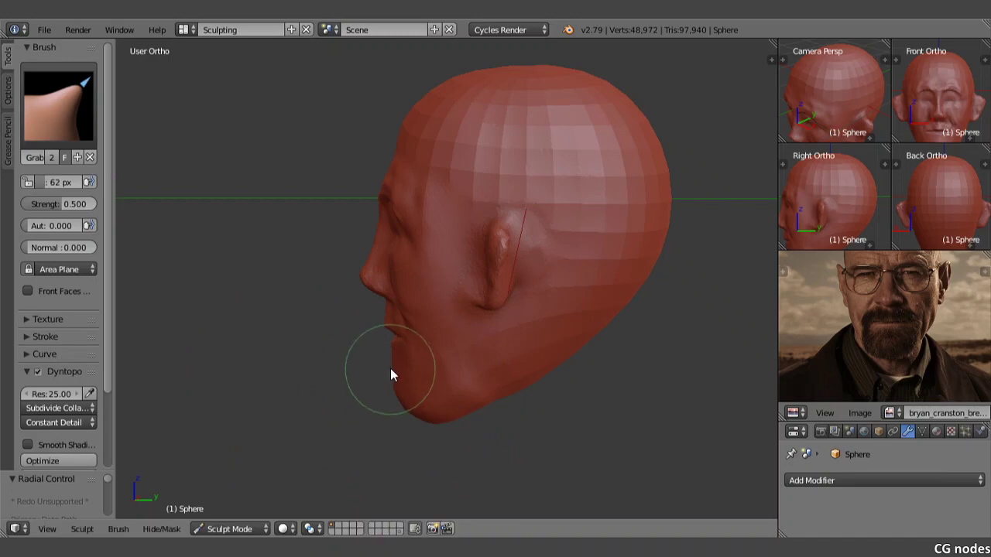
{"action": "left_click_drag", "start_coordinate": [395, 369], "coordinate": [398, 381]}
{"action": "middle_click_drag", "start_coordinate": [398, 381], "coordinate": [469, 354]}
{"action": "scroll", "coordinate": [438, 369], "scroll_direction": "up", "scroll_amount": 2}
{"action": "scroll", "coordinate": [393, 292], "scroll_direction": "up", "scroll_amount": 1}
{"action": "scroll", "coordinate": [380, 267], "scroll_direction": "up", "scroll_amount": 2}
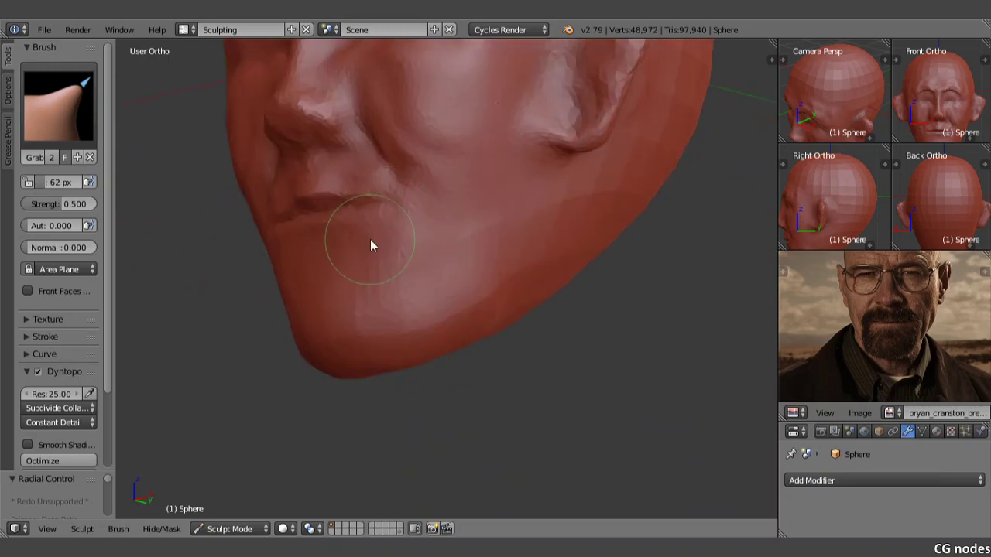
Step: Reshape the area under the lower lip, undoing one jagged stroke
{"action": "middle_click_drag", "start_coordinate": [370, 245], "coordinate": [449, 268]}
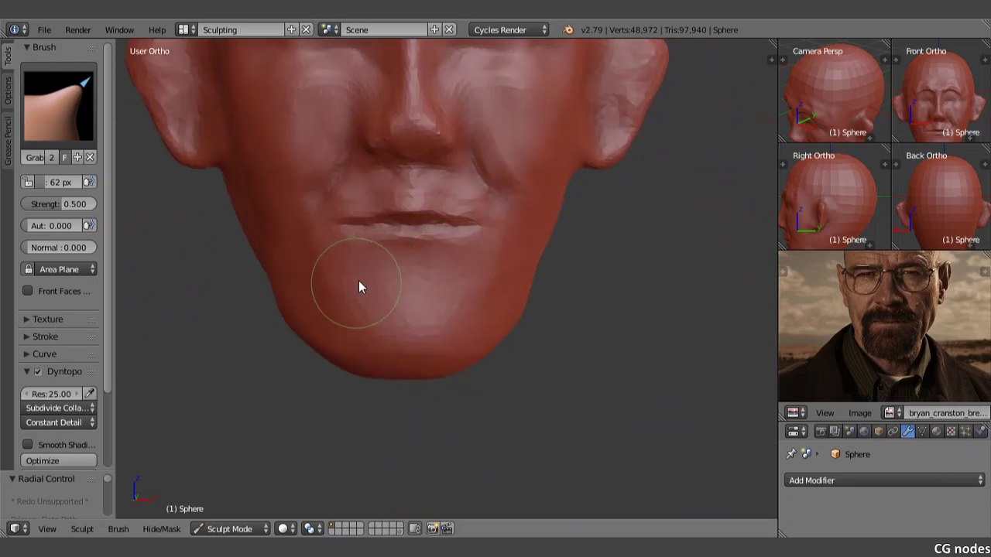
{"action": "left_click_drag", "start_coordinate": [358, 282], "coordinate": [383, 273]}
{"action": "key", "text": "ctrl+z"}
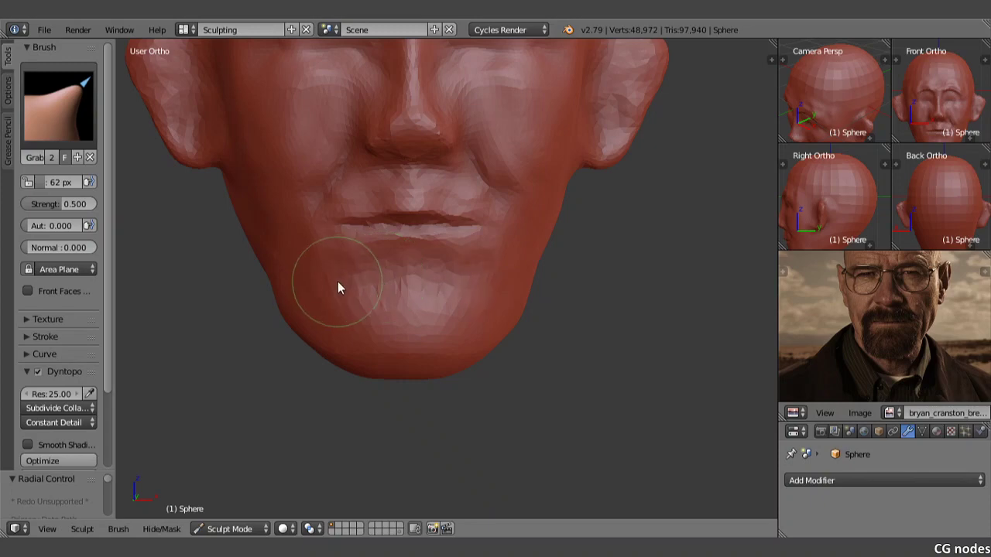
{"action": "left_click_drag", "start_coordinate": [339, 286], "coordinate": [353, 281]}
{"action": "mouse_move", "coordinate": [352, 290]}
{"action": "middle_mouse_down"}
{"action": "mouse_move", "coordinate": [357, 303]}
{"action": "mouse_move", "coordinate": [352, 296]}
{"action": "middle_mouse_up"}
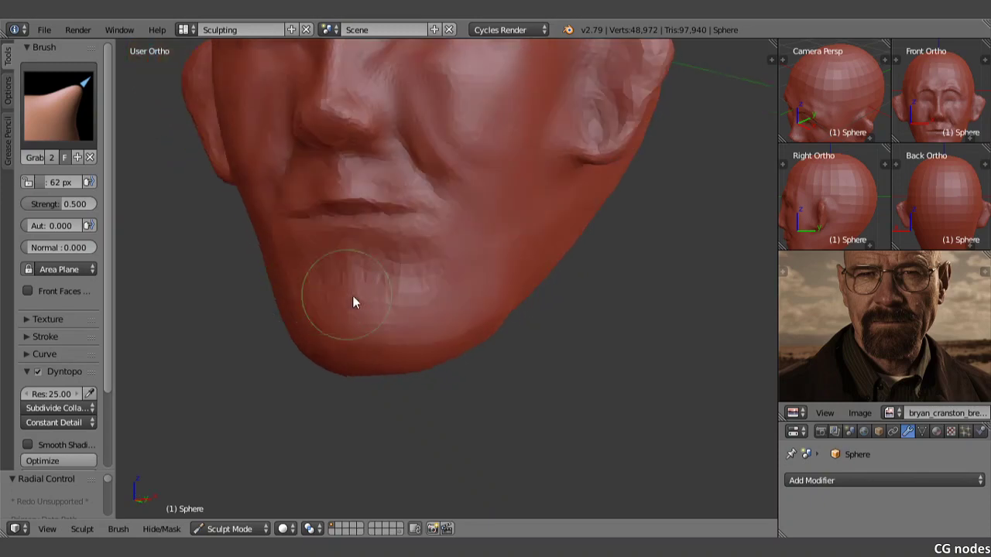
Step: Enlarge the brush to 112 px and pull the right jaw and chin outward
{"action": "middle_click_drag", "start_coordinate": [434, 331], "coordinate": [482, 331]}
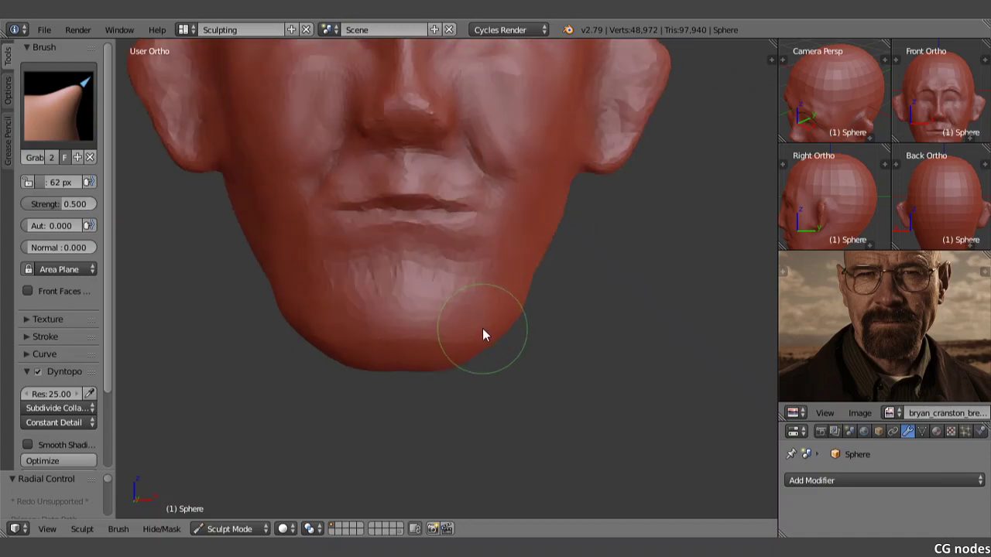
{"action": "key", "text": "f"}
{"action": "left_click", "coordinate": [501, 336]}
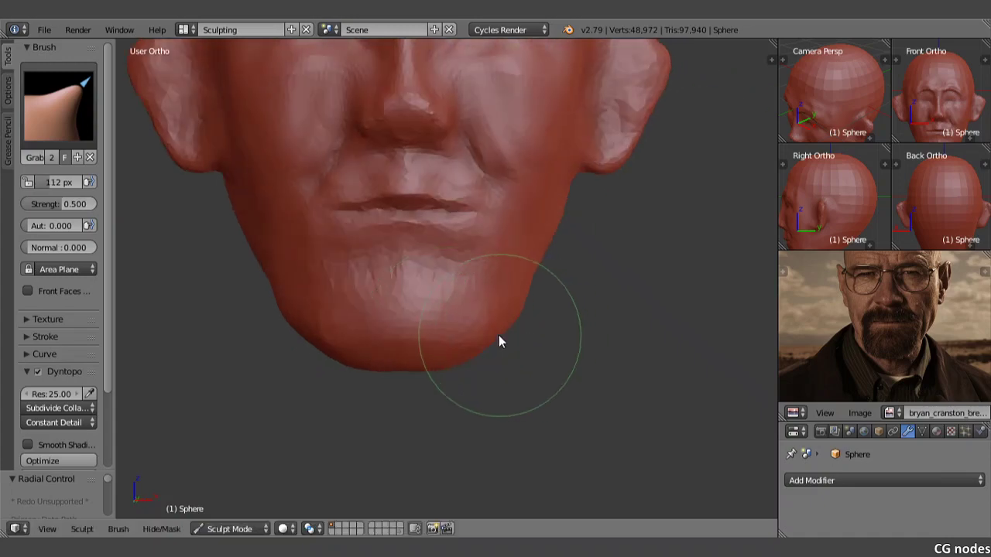
{"action": "left_click_drag", "start_coordinate": [520, 330], "coordinate": [542, 273]}
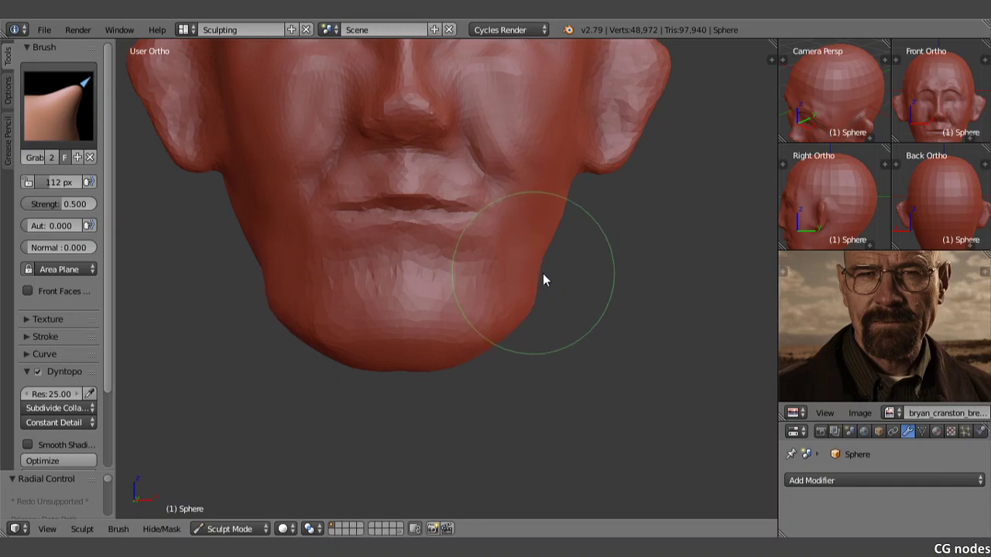
{"action": "scroll", "coordinate": [545, 274], "scroll_direction": "down", "scroll_amount": 3}
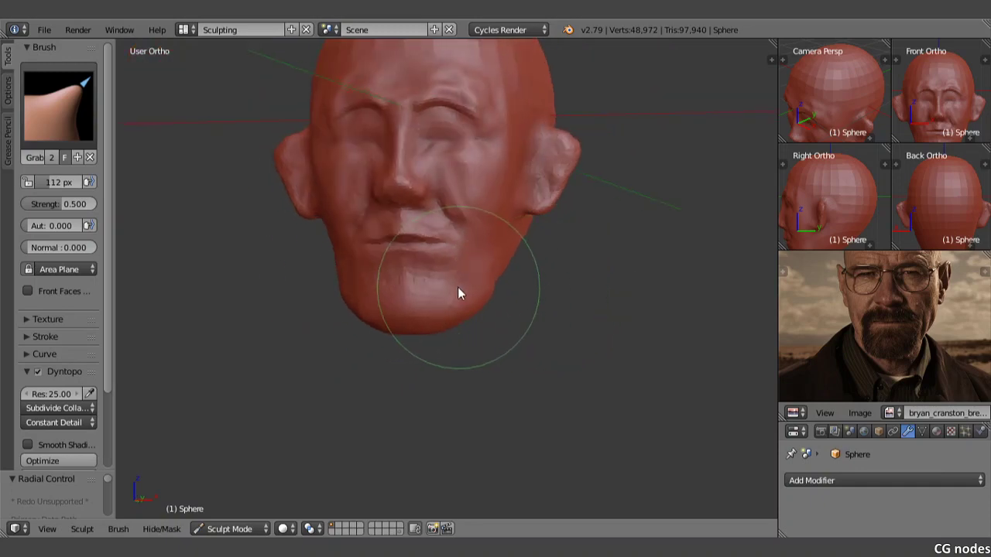
{"action": "mouse_move", "coordinate": [458, 292]}
{"action": "middle_mouse_down"}
{"action": "mouse_move", "coordinate": [405, 296]}
{"action": "mouse_move", "coordinate": [468, 295]}
{"action": "mouse_move", "coordinate": [495, 274]}
{"action": "mouse_move", "coordinate": [472, 295]}
{"action": "mouse_move", "coordinate": [496, 303]}
{"action": "mouse_move", "coordinate": [470, 312]}
{"action": "middle_mouse_up"}
Step: Set the brush to 115 px and pull the mouth and chin area downward
{"action": "key", "text": "f"}
{"action": "left_click", "coordinate": [497, 293]}
{"action": "key", "text": "f"}
{"action": "left_click", "coordinate": [472, 312]}
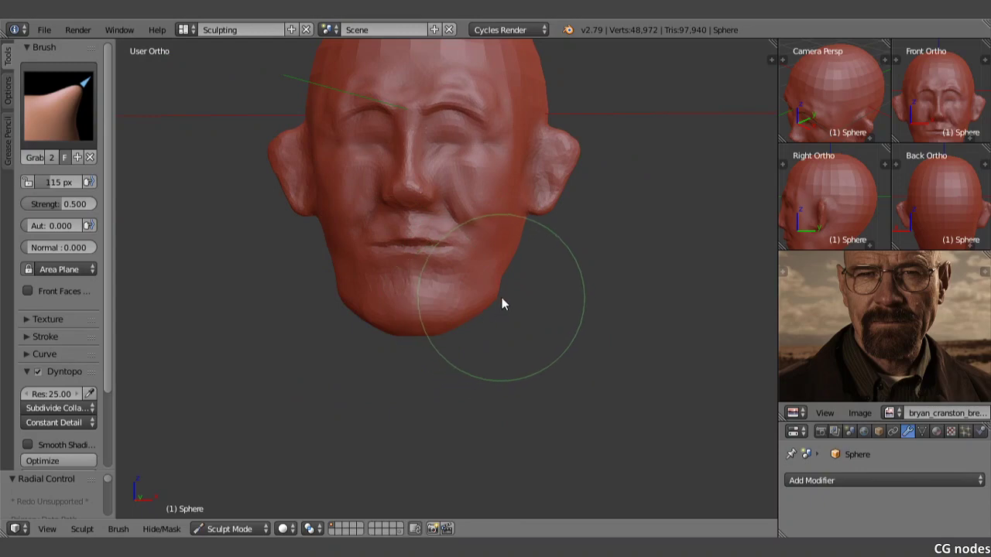
{"action": "middle_click_drag", "start_coordinate": [481, 324], "coordinate": [496, 305]}
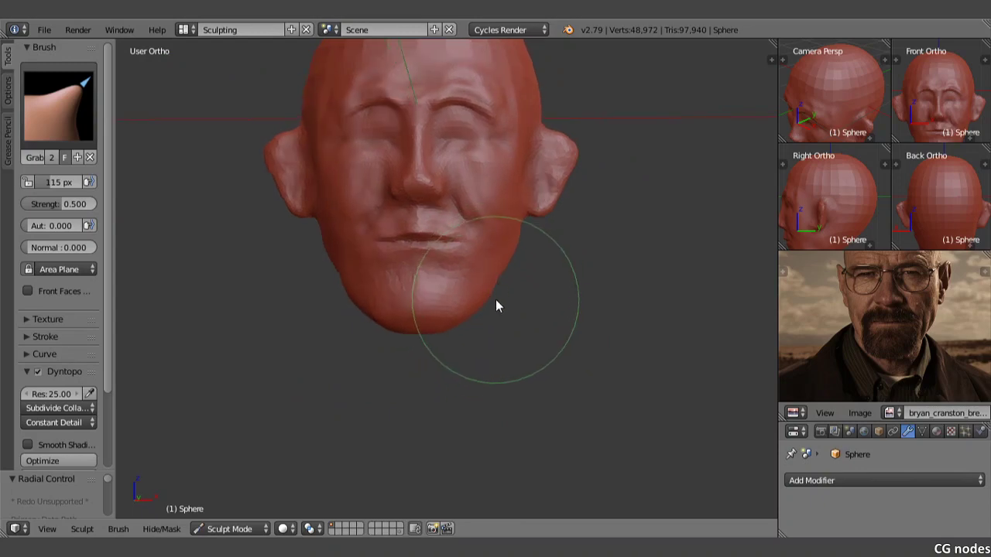
{"action": "left_click_drag", "start_coordinate": [410, 333], "coordinate": [409, 314]}
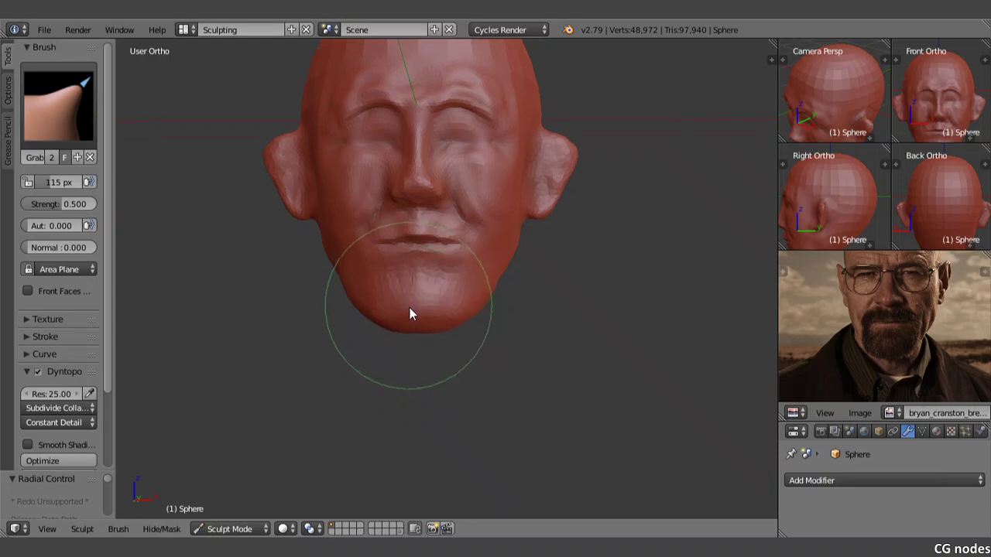
{"action": "middle_click_drag", "start_coordinate": [410, 313], "coordinate": [413, 392], "text": "shift"}
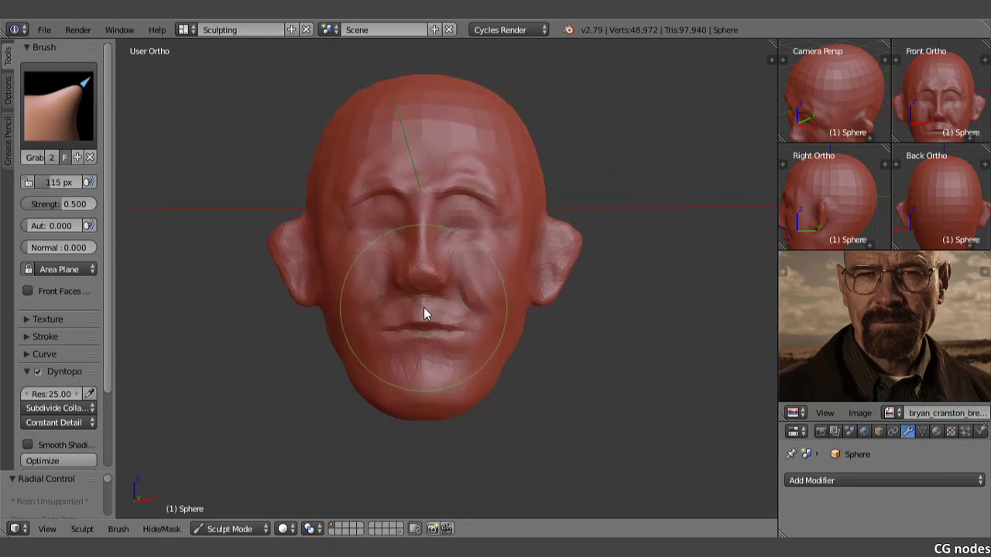
{"action": "left_click_drag", "start_coordinate": [423, 308], "coordinate": [422, 331]}
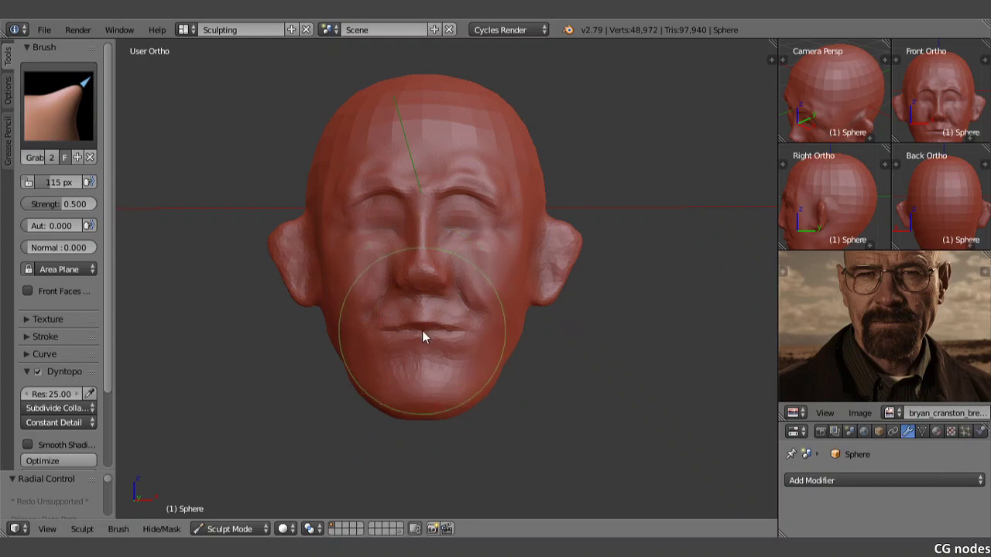
{"action": "middle_click_drag", "start_coordinate": [423, 332], "coordinate": [440, 370], "text": "shift"}
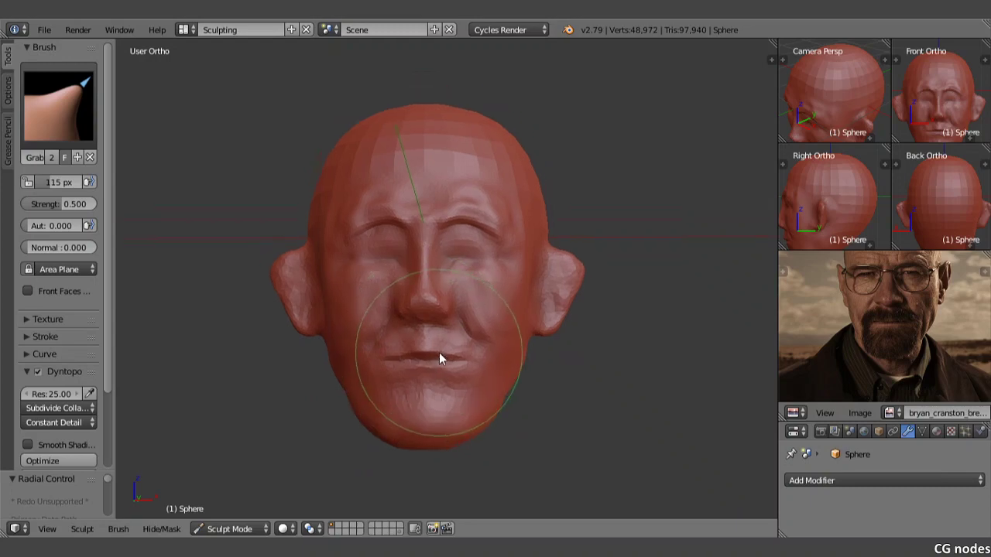
{"action": "left_click", "coordinate": [64, 55]}
{"action": "left_click", "coordinate": [37, 48]}
Step: Try the Smooth and Scrape/Peaks brushes before settling on SculptDraw
{"action": "left_click", "coordinate": [58, 91]}
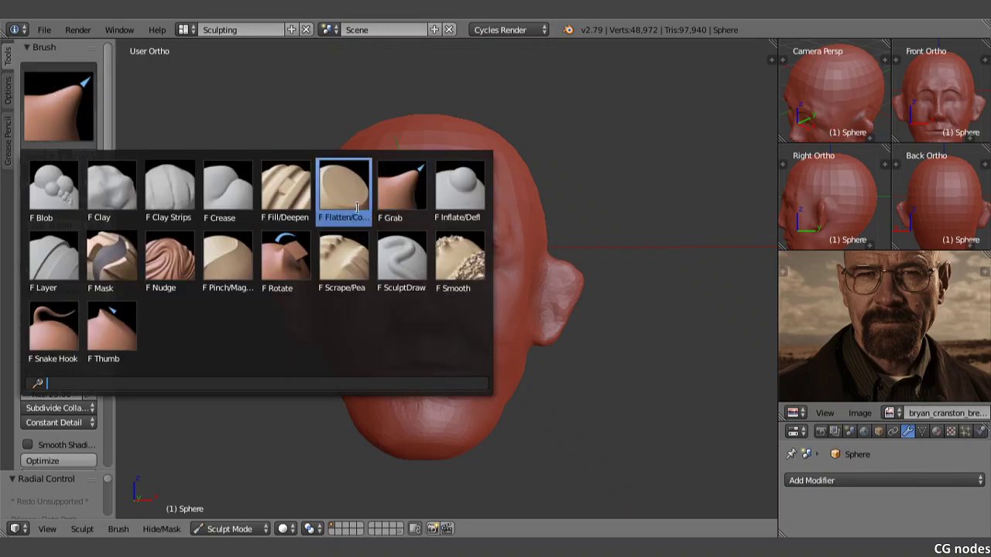
{"action": "left_click", "coordinate": [431, 254]}
{"action": "left_click", "coordinate": [68, 92]}
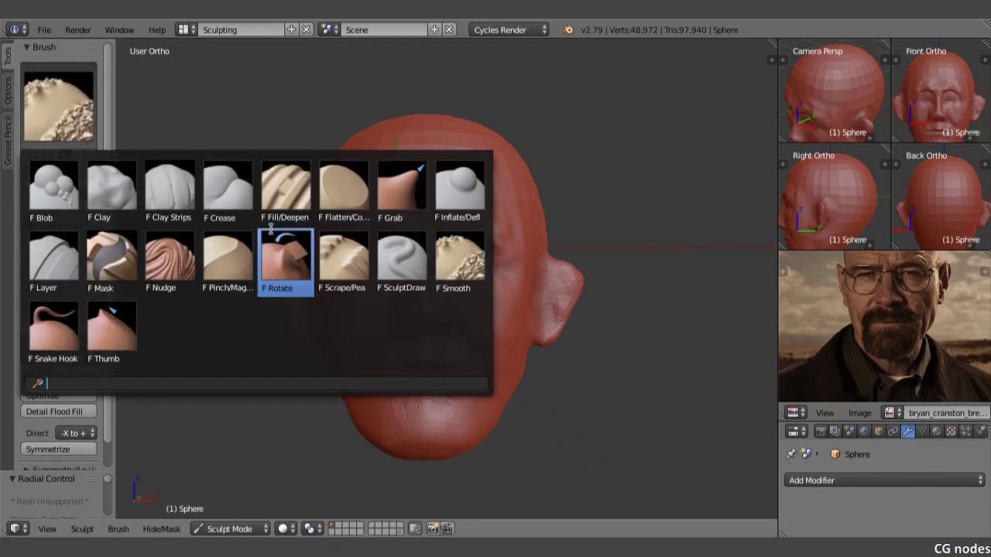
{"action": "left_click", "coordinate": [368, 258]}
{"action": "left_click", "coordinate": [85, 101]}
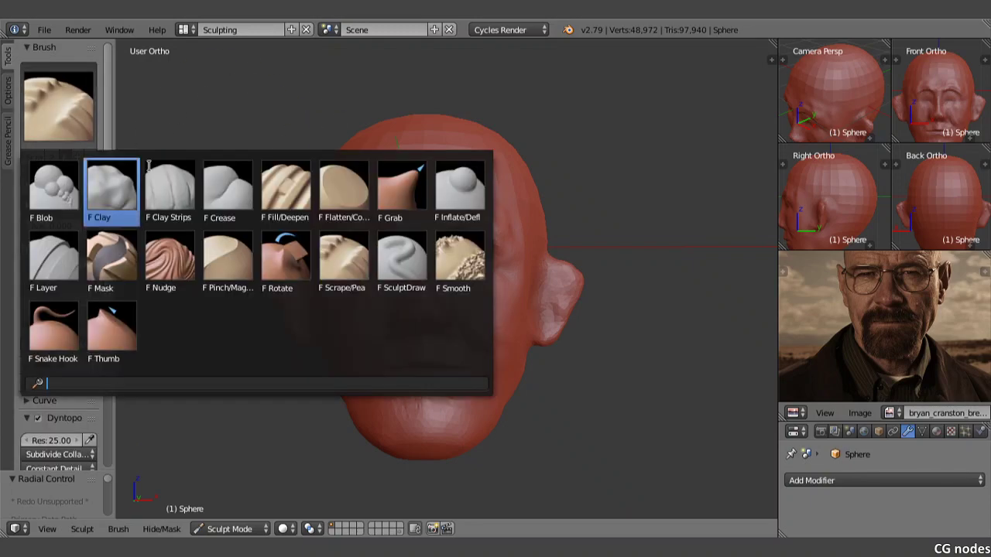
{"action": "left_click", "coordinate": [403, 255]}
Step: Shrink the SculptDraw radius to 37 px and zoom in on the face
{"action": "scroll", "coordinate": [438, 247], "scroll_direction": "up", "scroll_amount": 1}
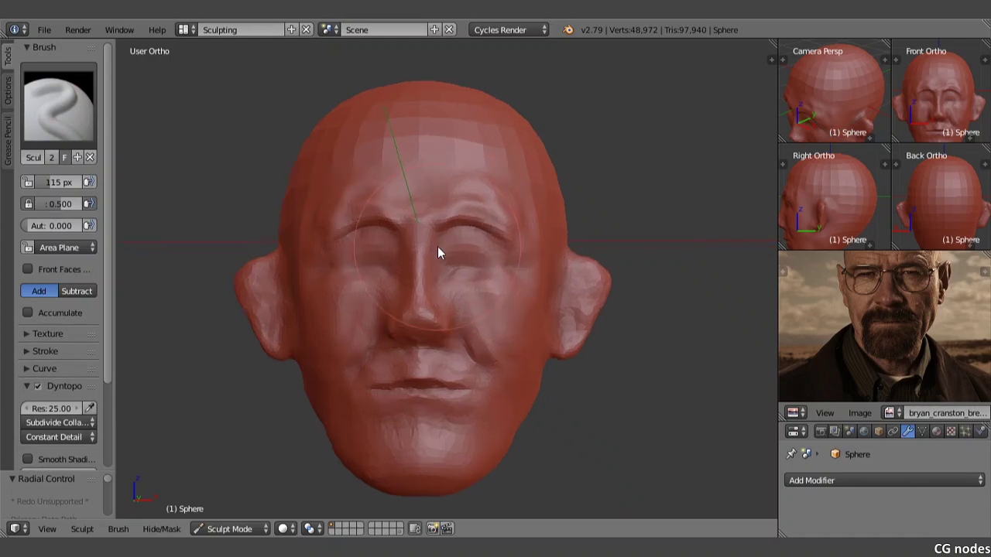
{"action": "key", "text": "f"}
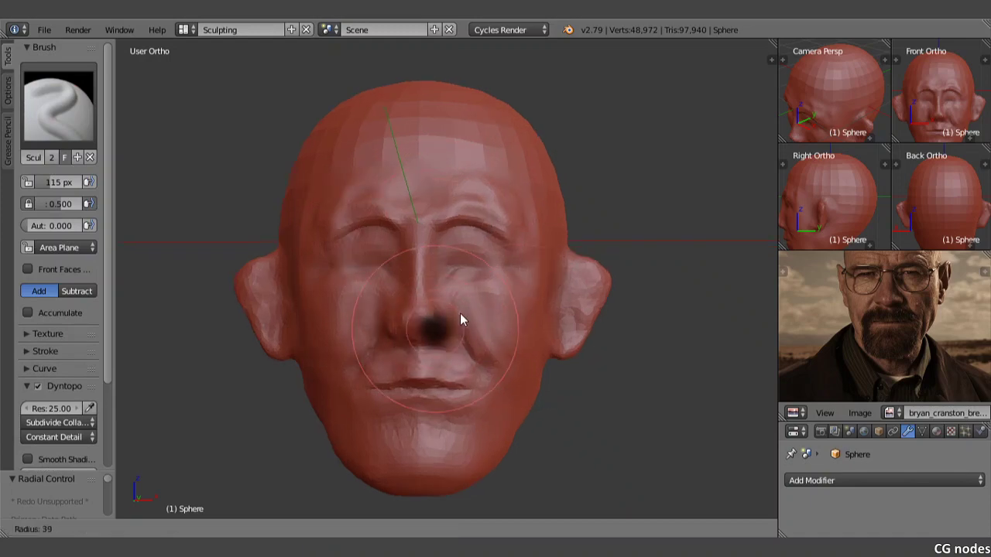
{"action": "left_click", "coordinate": [460, 314]}
{"action": "scroll", "coordinate": [459, 313], "scroll_direction": "up", "scroll_amount": 2}
{"action": "key", "text": "f"}
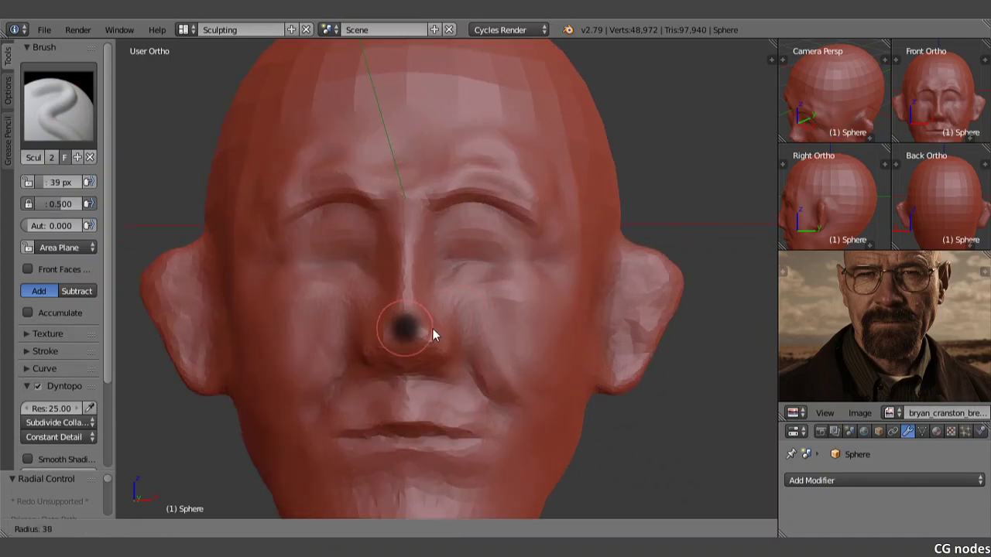
{"action": "left_click", "coordinate": [432, 329]}
{"action": "scroll", "coordinate": [908, 307], "scroll_direction": "up", "scroll_amount": 3}
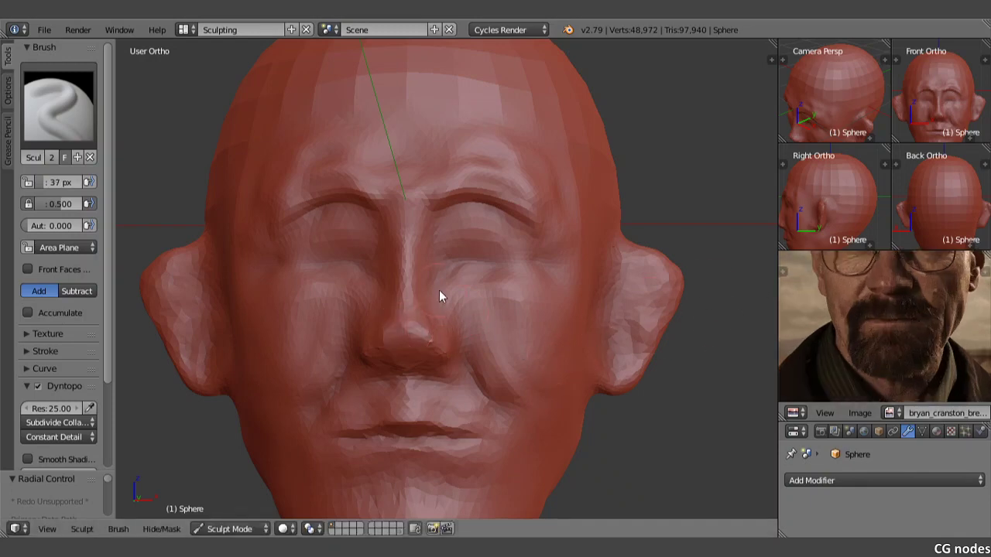
{"action": "middle_click_drag", "start_coordinate": [439, 289], "coordinate": [455, 310], "text": "shift"}
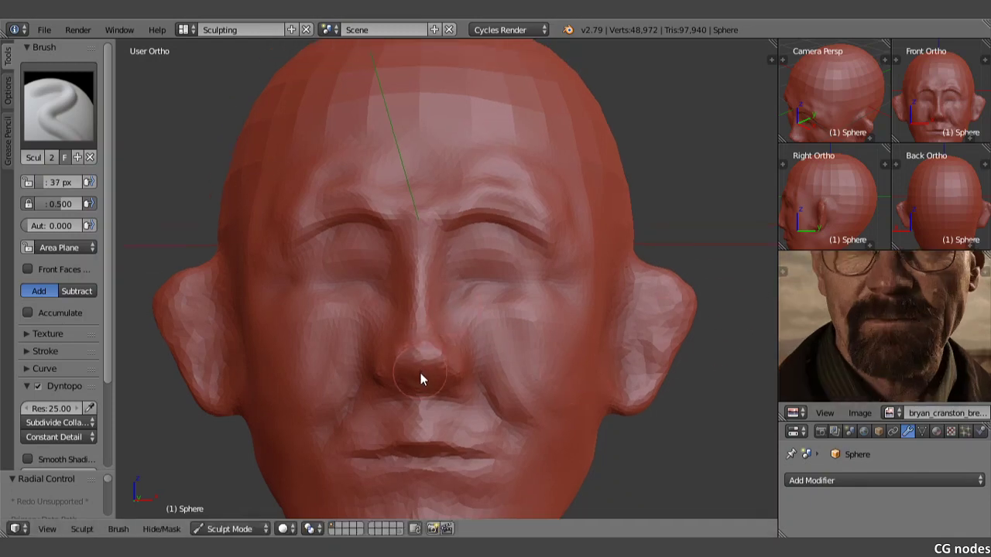
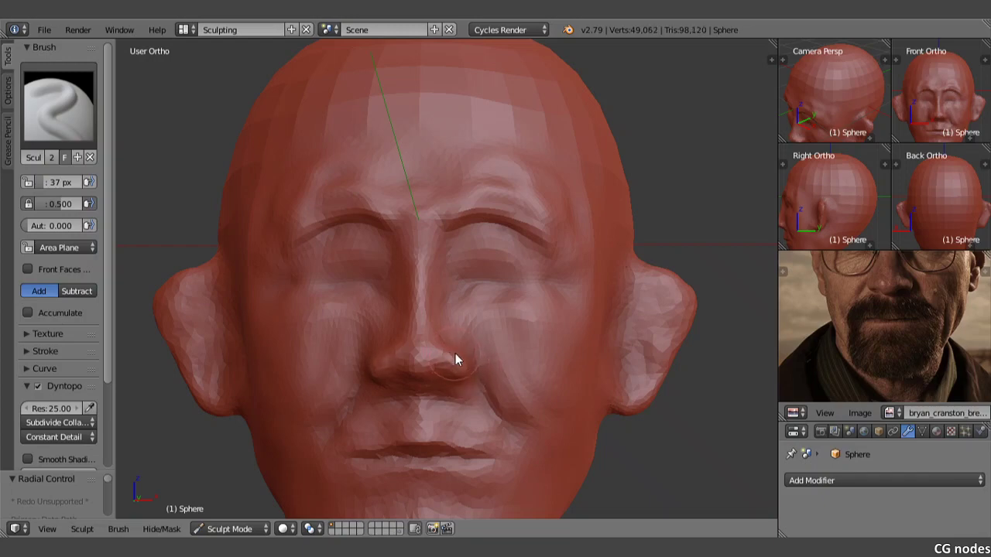
Step: Build up and refine the nose tip from a three-quarter view
{"action": "left_click_drag", "start_coordinate": [463, 357], "coordinate": [450, 347]}
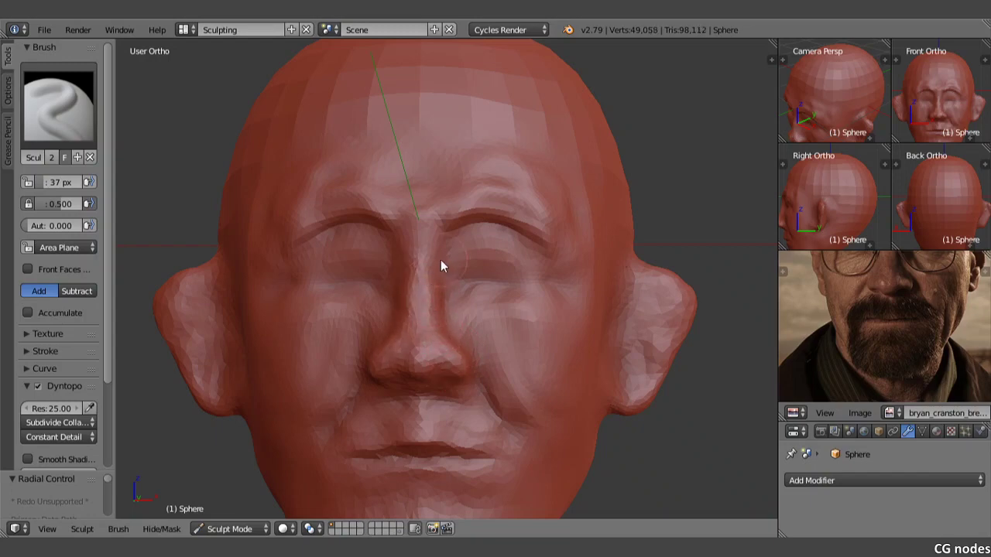
{"action": "middle_click_drag", "start_coordinate": [442, 261], "coordinate": [446, 263]}
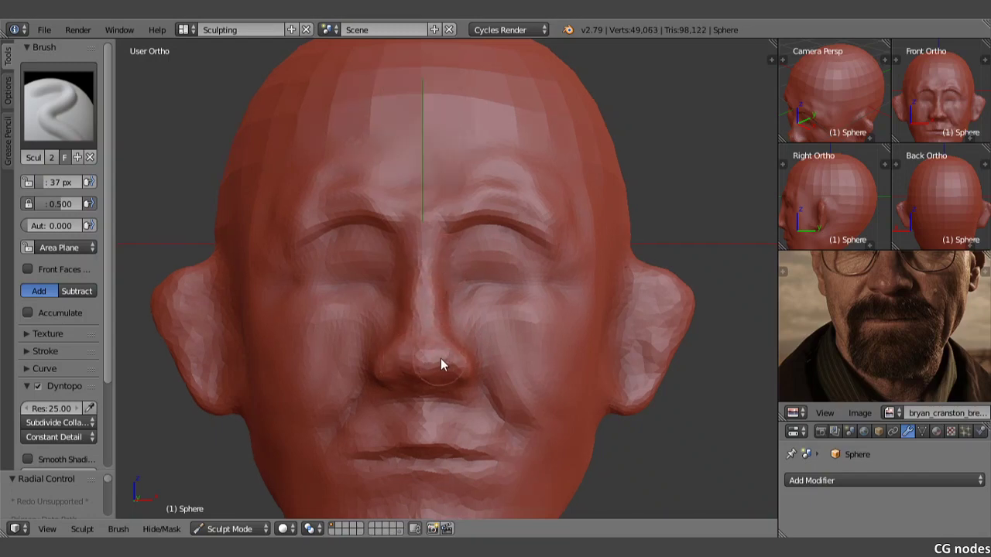
{"action": "middle_click_drag", "start_coordinate": [440, 358], "coordinate": [527, 356]}
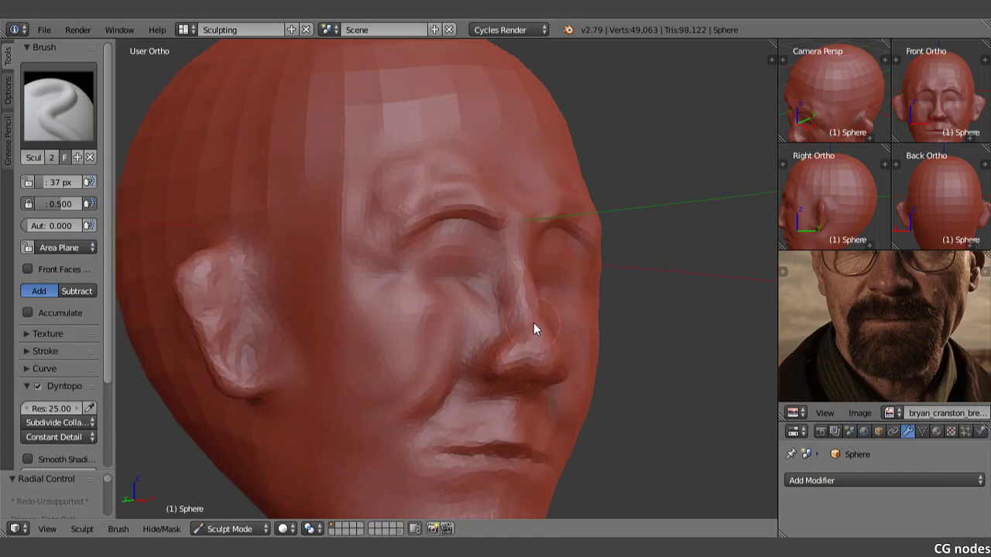
{"action": "left_click_drag", "start_coordinate": [529, 311], "coordinate": [527, 319]}
Step: Switch to the Grab brush with a 58 px radius, framing the nose and lips
{"action": "left_click", "coordinate": [71, 87]}
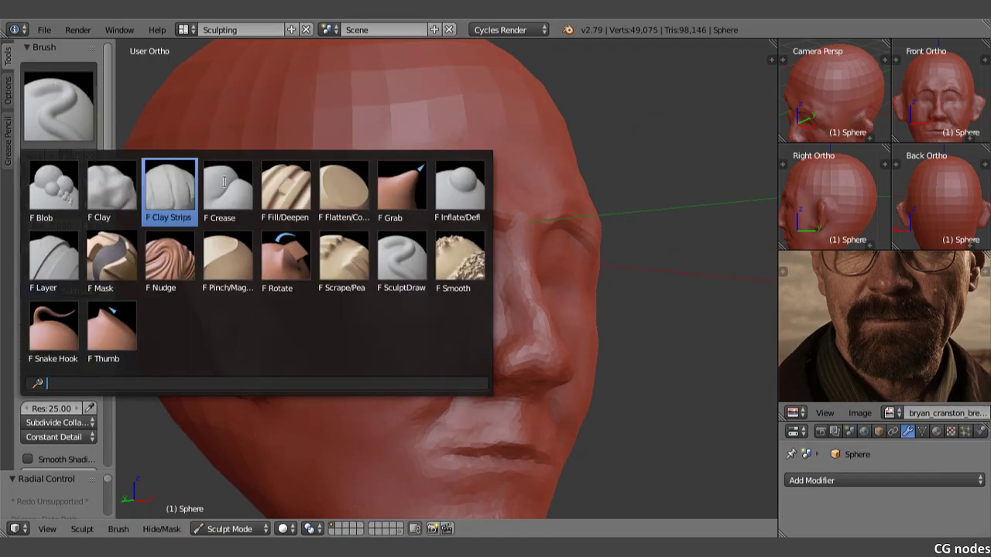
{"action": "left_click", "coordinate": [428, 203]}
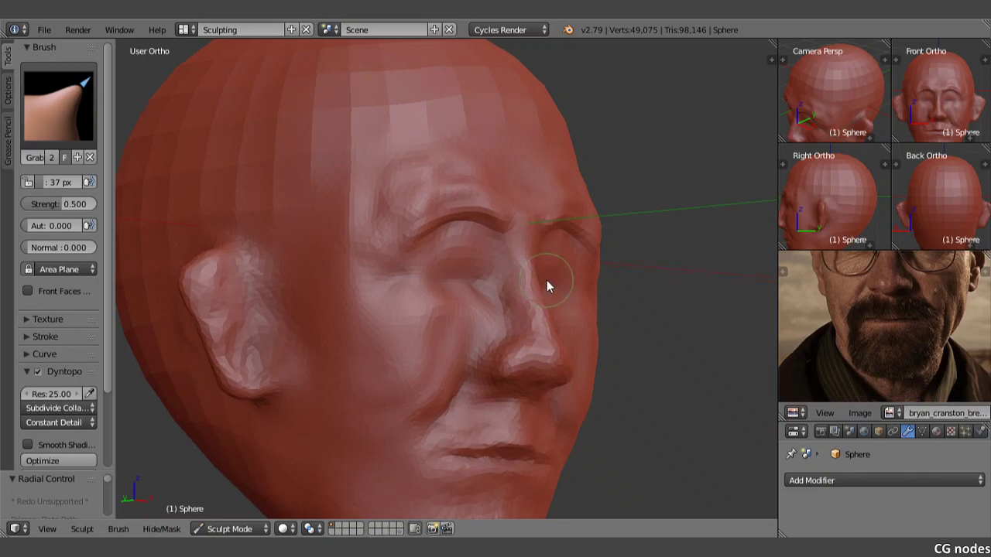
{"action": "mouse_move", "coordinate": [547, 280]}
{"action": "middle_mouse_down"}
{"action": "mouse_move", "coordinate": [489, 281]}
{"action": "mouse_move", "coordinate": [425, 253]}
{"action": "middle_mouse_up"}
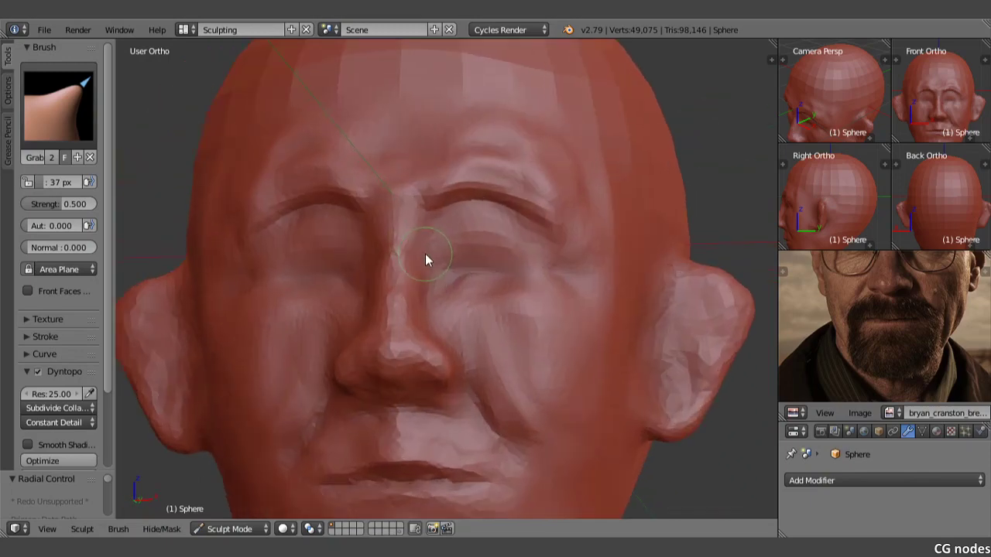
{"action": "scroll", "coordinate": [419, 363], "scroll_direction": "up", "scroll_amount": 2}
{"action": "scroll", "coordinate": [388, 399], "scroll_direction": "up", "scroll_amount": 3}
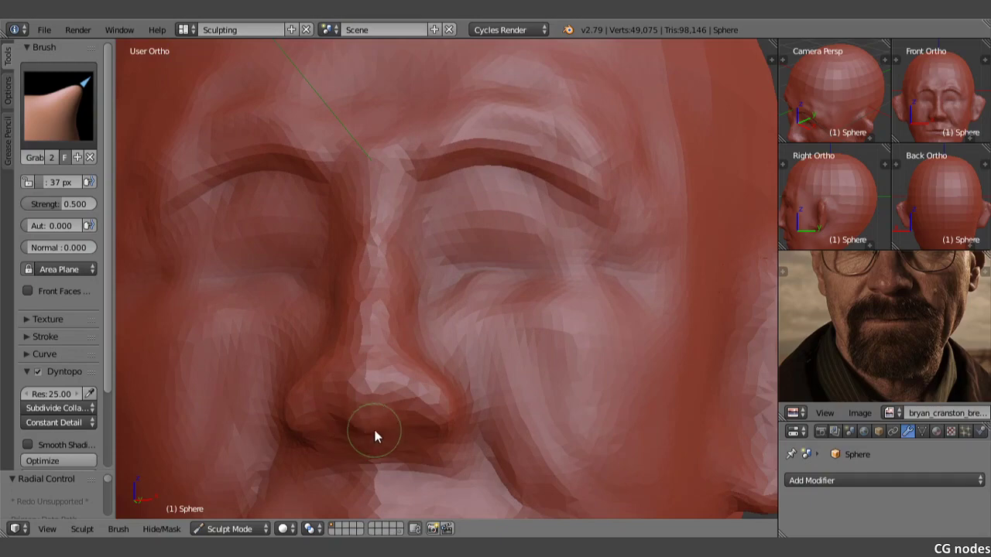
{"action": "middle_click_drag", "start_coordinate": [365, 429], "coordinate": [384, 240], "text": "shift"}
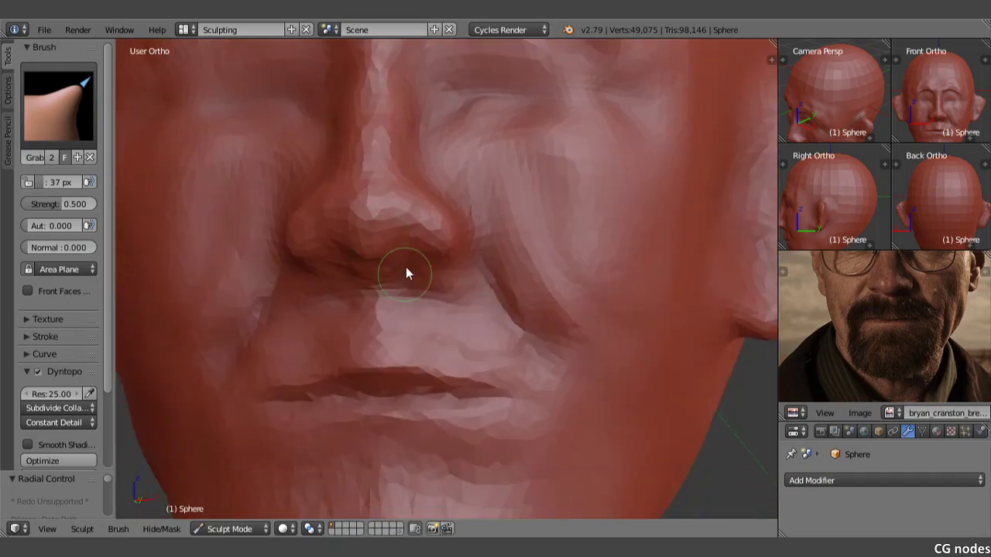
{"action": "key", "text": "f"}
{"action": "left_click", "coordinate": [422, 294]}
Step: Grab the nostril wings, the fold under the nose and the nose tip into shape
{"action": "left_click_drag", "start_coordinate": [321, 276], "coordinate": [264, 252]}
{"action": "mouse_move", "coordinate": [264, 246]}
{"action": "middle_mouse_down"}
{"action": "mouse_move", "coordinate": [282, 283]}
{"action": "mouse_move", "coordinate": [495, 306]}
{"action": "middle_mouse_up"}
{"action": "mouse_move", "coordinate": [497, 306]}
{"action": "left_mouse_down"}
{"action": "mouse_move", "coordinate": [489, 320]}
{"action": "mouse_move", "coordinate": [502, 350]}
{"action": "left_mouse_up"}
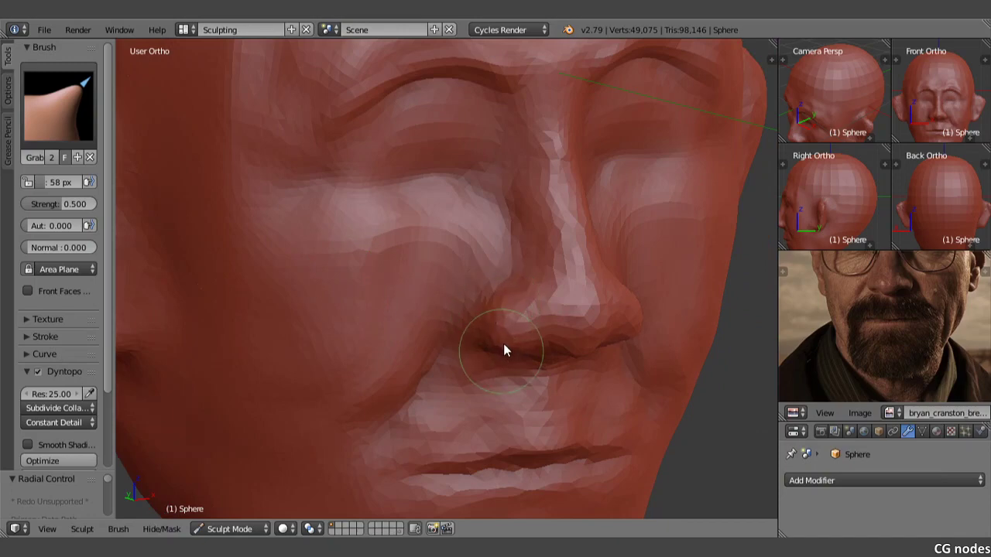
{"action": "mouse_move", "coordinate": [519, 351]}
{"action": "middle_mouse_down"}
{"action": "mouse_move", "coordinate": [494, 324]}
{"action": "mouse_move", "coordinate": [455, 322]}
{"action": "mouse_move", "coordinate": [420, 281]}
{"action": "mouse_move", "coordinate": [411, 376]}
{"action": "middle_mouse_up"}
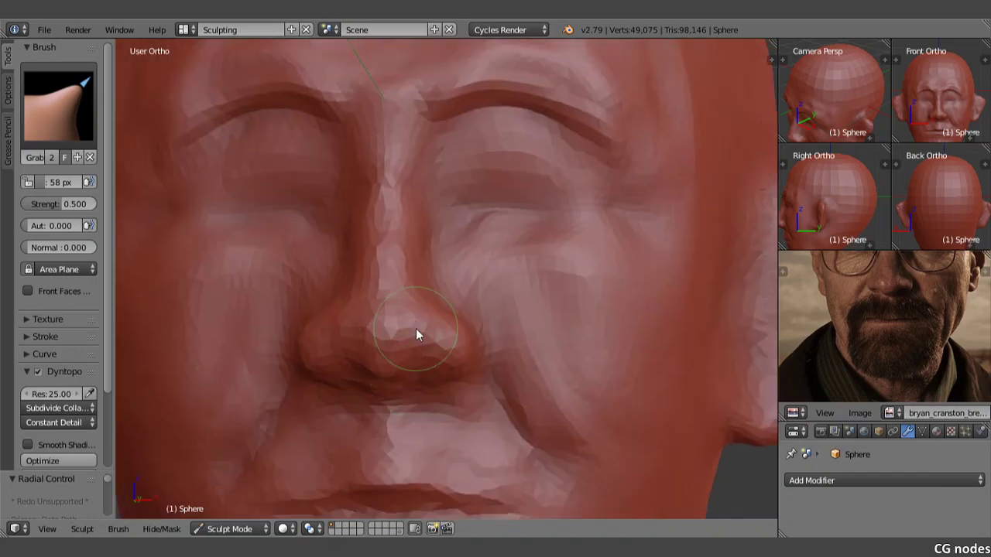
{"action": "middle_click_drag", "start_coordinate": [416, 328], "coordinate": [363, 328]}
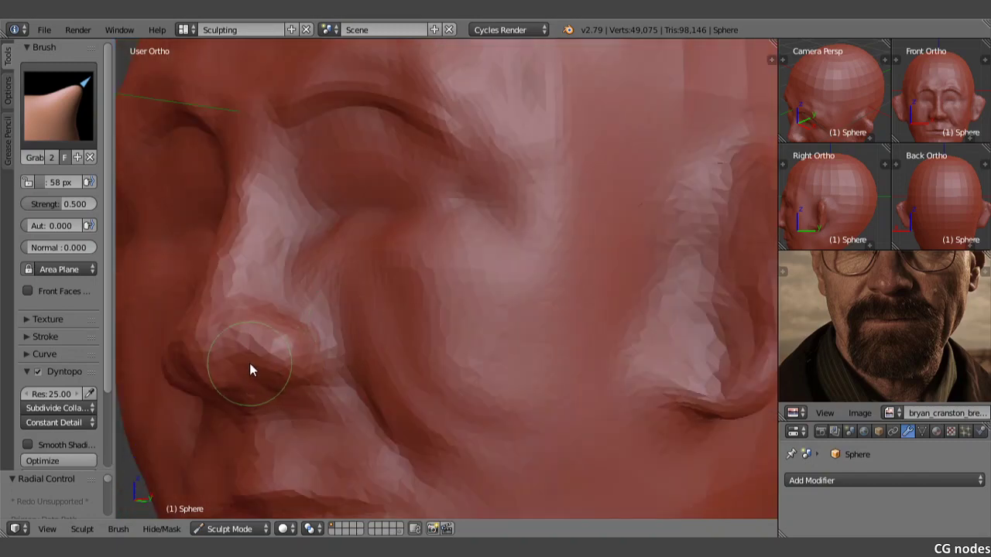
{"action": "left_click_drag", "start_coordinate": [250, 366], "coordinate": [290, 361]}
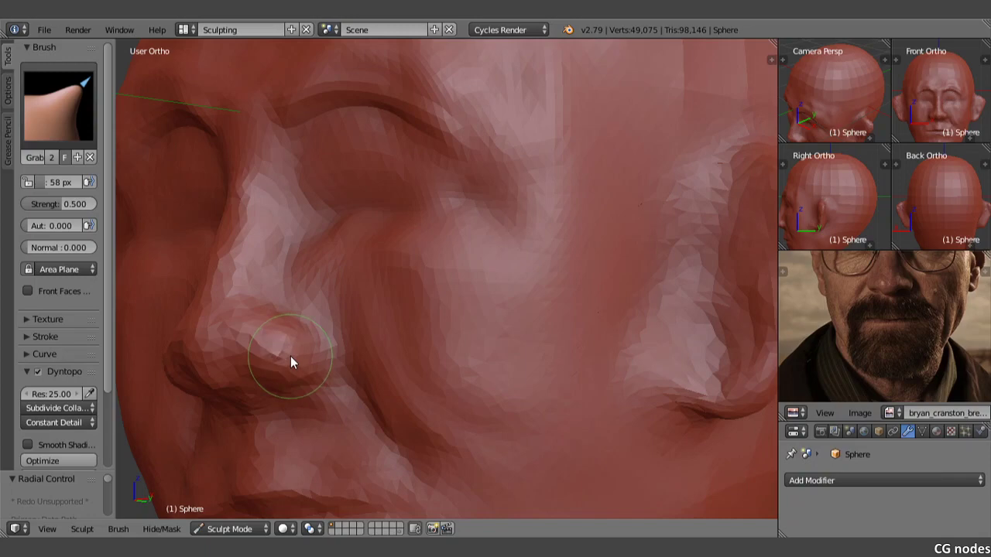
{"action": "middle_click_drag", "start_coordinate": [285, 364], "coordinate": [371, 347]}
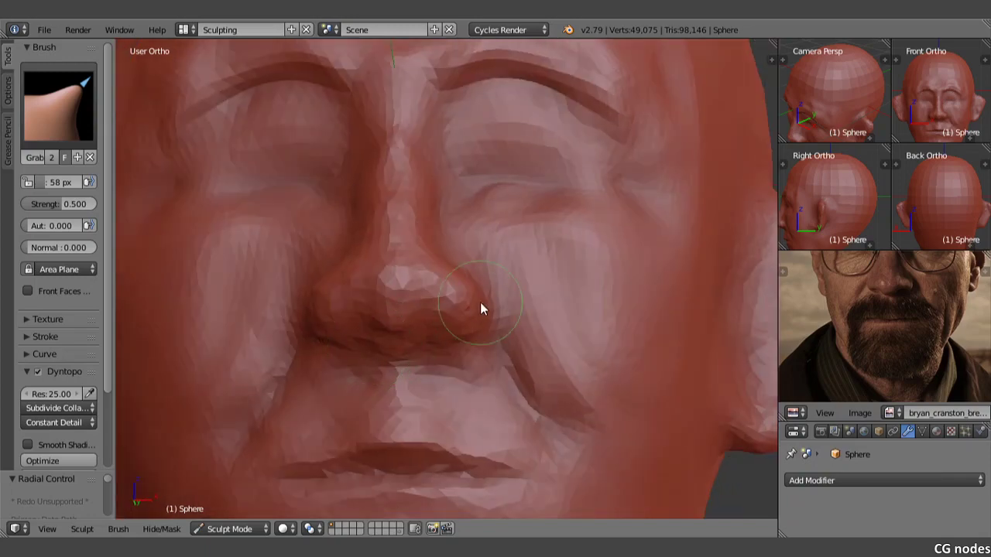
{"action": "left_click_drag", "start_coordinate": [486, 302], "coordinate": [423, 293]}
Step: Reframe the reference photo to show the whole head and snap to front view
{"action": "middle_click_drag", "start_coordinate": [933, 303], "coordinate": [935, 342]}
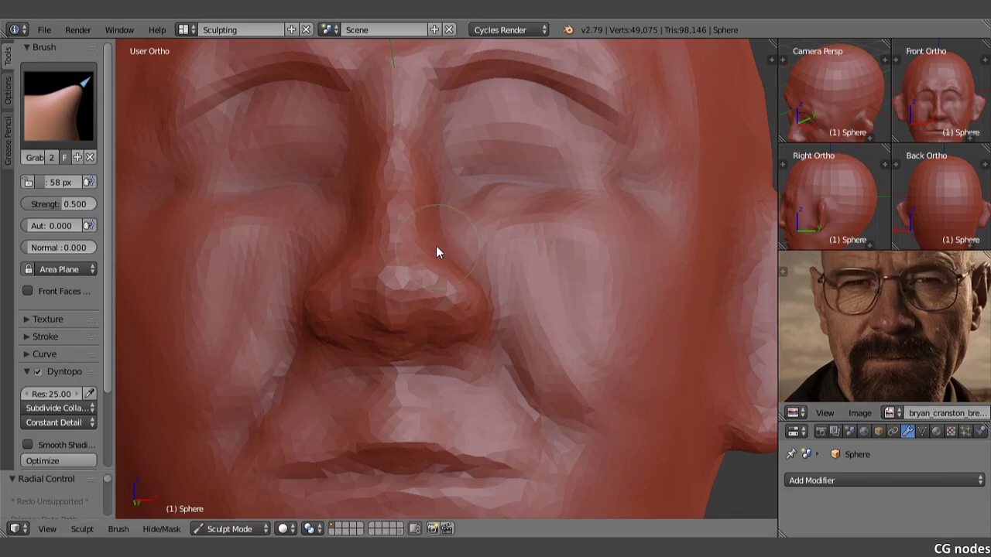
{"action": "scroll", "coordinate": [422, 236], "scroll_direction": "down", "scroll_amount": 1}
{"action": "scroll", "coordinate": [415, 234], "scroll_direction": "down", "scroll_amount": 1}
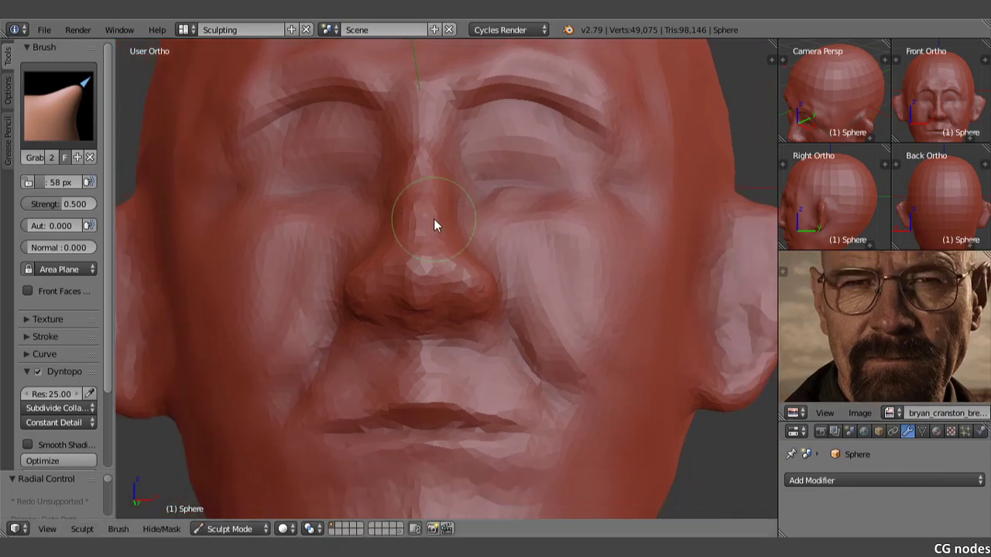
{"action": "scroll", "coordinate": [434, 219], "scroll_direction": "down", "scroll_amount": 1}
{"action": "middle_click_drag", "start_coordinate": [417, 302], "coordinate": [419, 264], "text": "shift"}
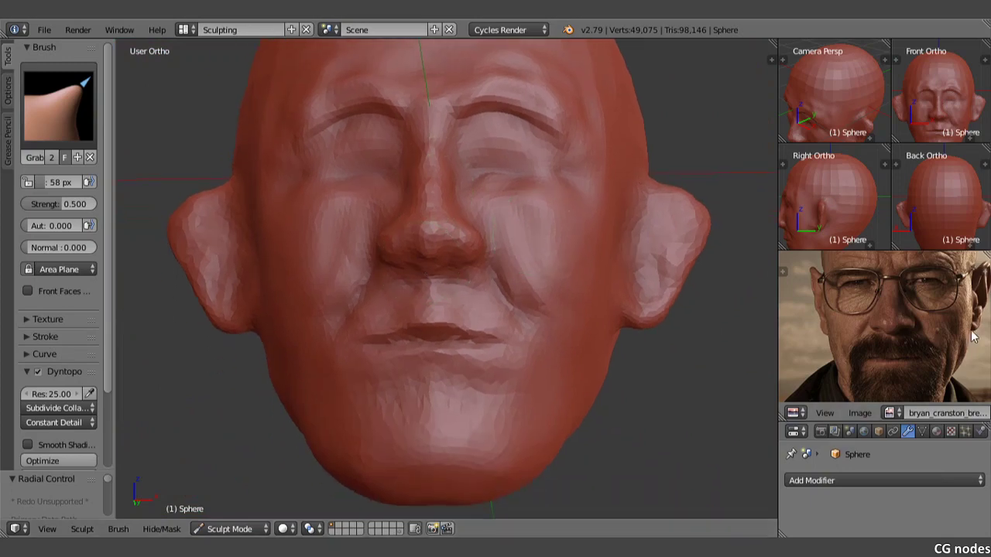
{"action": "scroll", "coordinate": [947, 327], "scroll_direction": "down", "scroll_amount": 1}
{"action": "middle_click_drag", "start_coordinate": [919, 311], "coordinate": [920, 343]}
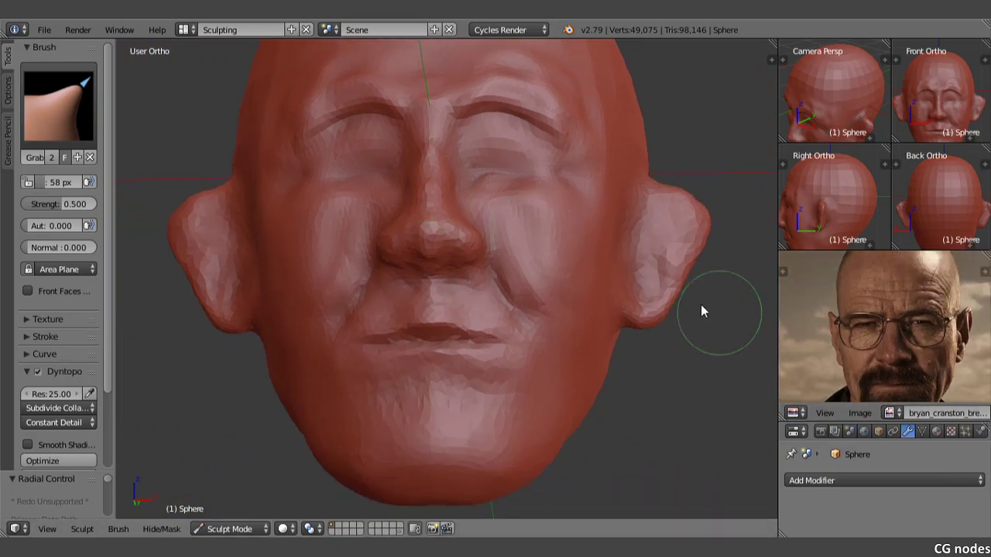
{"action": "middle_click_drag", "start_coordinate": [548, 207], "coordinate": [453, 304]}
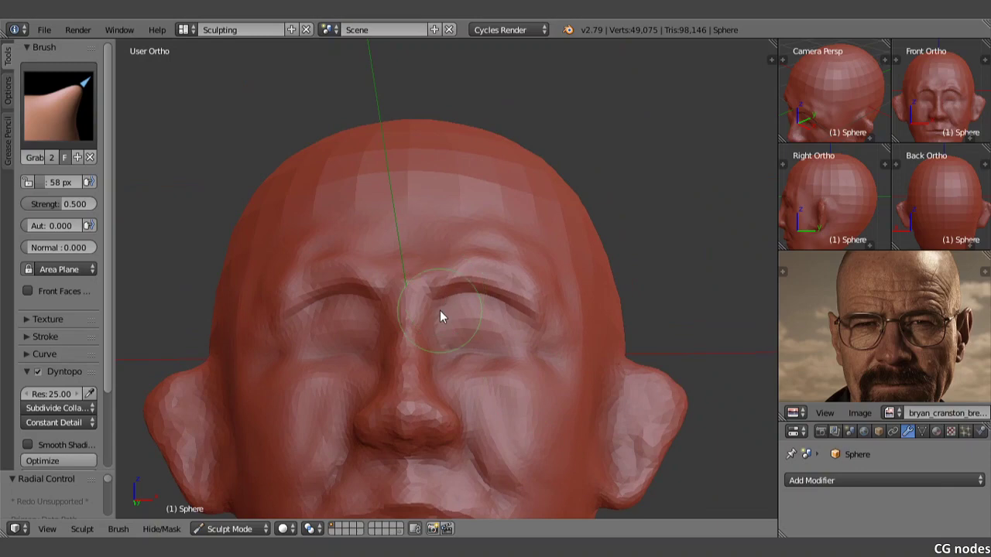
{"action": "key", "text": "KP_1"}
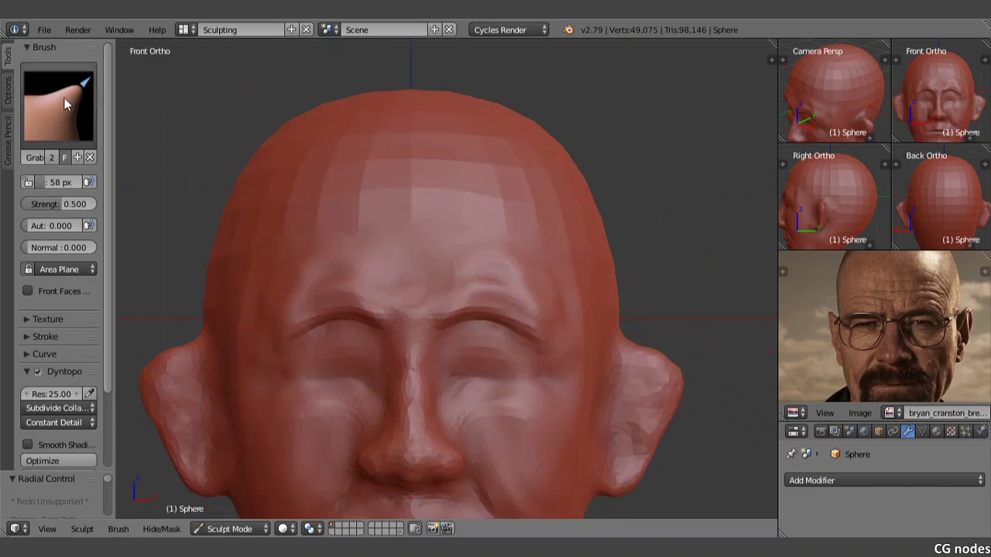
Step: Pick the Clay brush, then change to the Blob brush
{"action": "left_click", "coordinate": [70, 93]}
{"action": "left_click", "coordinate": [122, 194]}
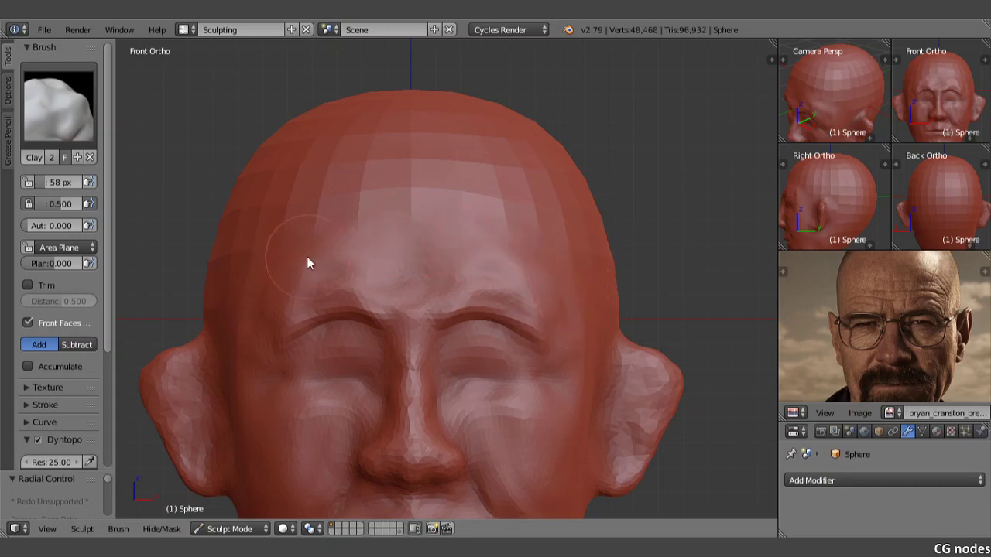
{"action": "left_click", "coordinate": [58, 105]}
{"action": "left_click", "coordinate": [45, 189]}
Step: Sample detail from the face and set the Dyntopo detail resolution to 100
{"action": "scroll", "coordinate": [60, 298], "scroll_direction": "down", "scroll_amount": 5}
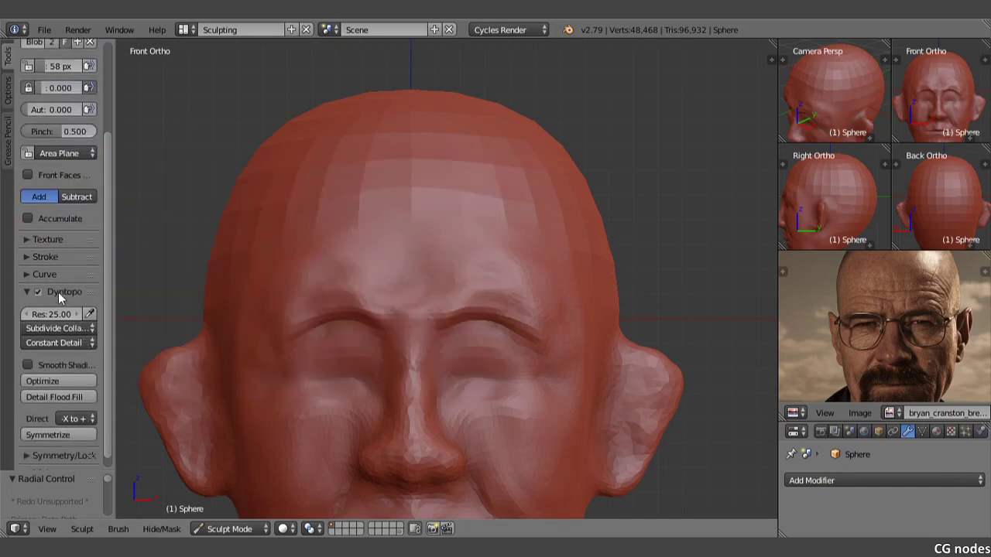
{"action": "left_click_drag", "start_coordinate": [54, 314], "coordinate": [41, 310]}
{"action": "left_click", "coordinate": [88, 314]}
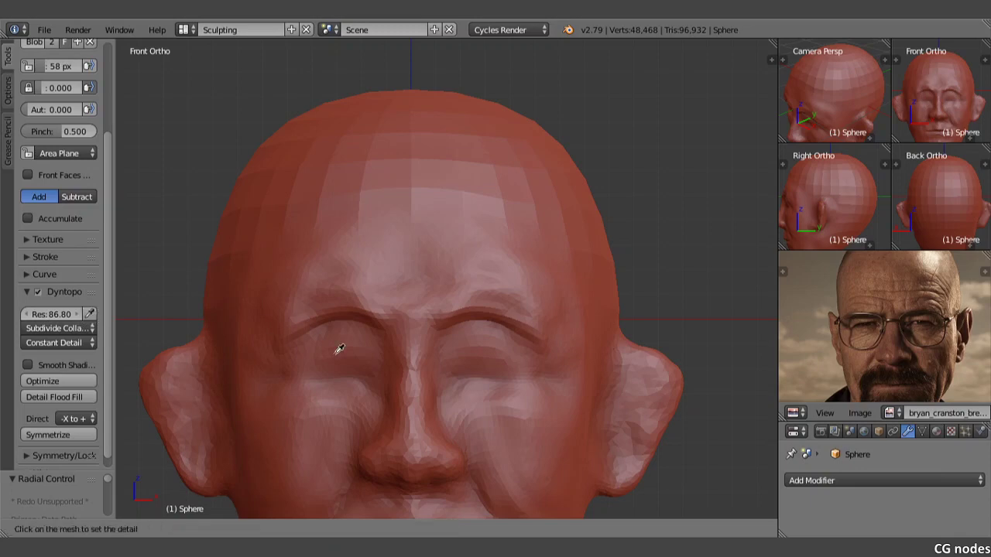
{"action": "left_click", "coordinate": [343, 390]}
{"action": "left_click", "coordinate": [52, 314]}
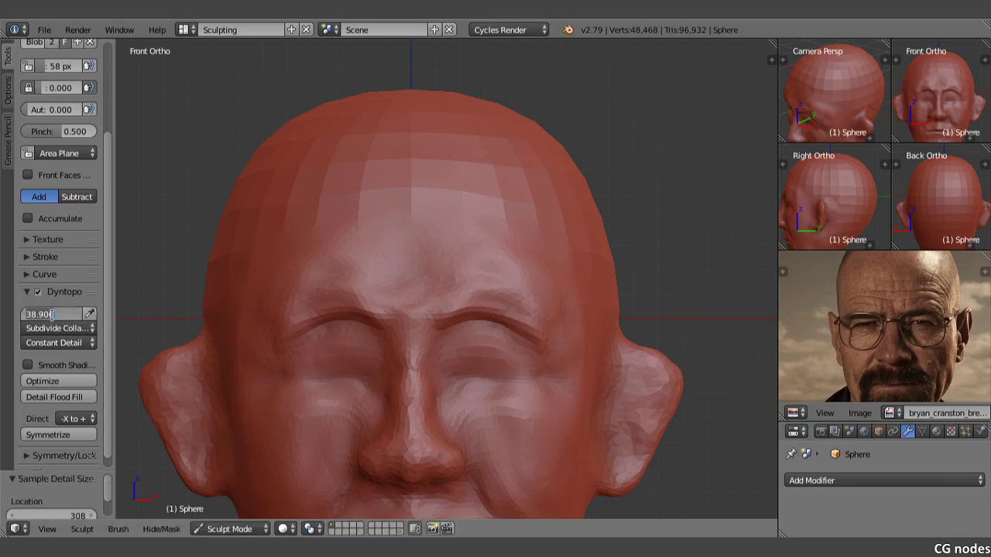
{"action": "key", "text": "Return"}
{"action": "scroll", "coordinate": [54, 319], "scroll_direction": "up", "scroll_amount": 5}
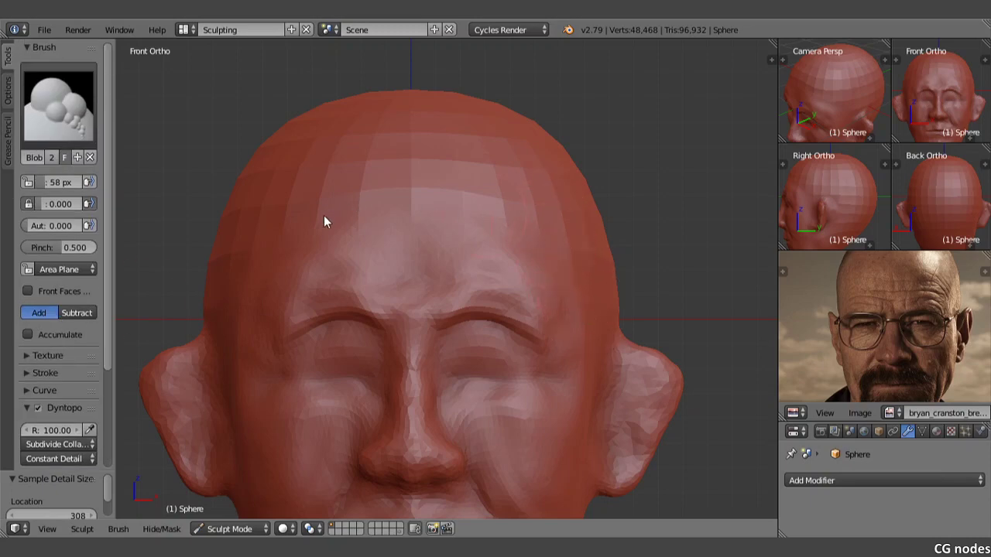
{"action": "left_click", "coordinate": [237, 275]}
Step: Switch back to the Clay brush
{"action": "left_click", "coordinate": [56, 445]}
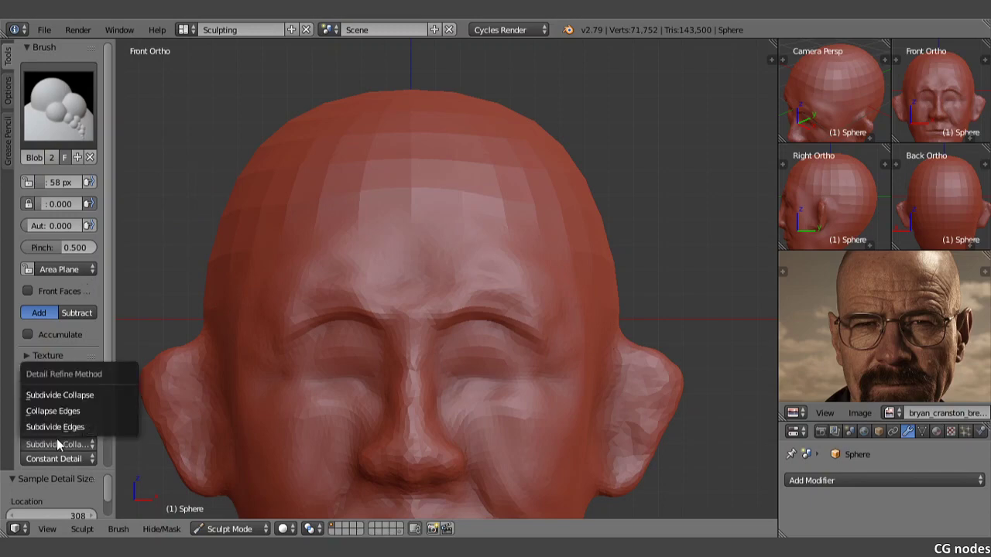
{"action": "left_click", "coordinate": [58, 105]}
{"action": "left_click", "coordinate": [115, 188]}
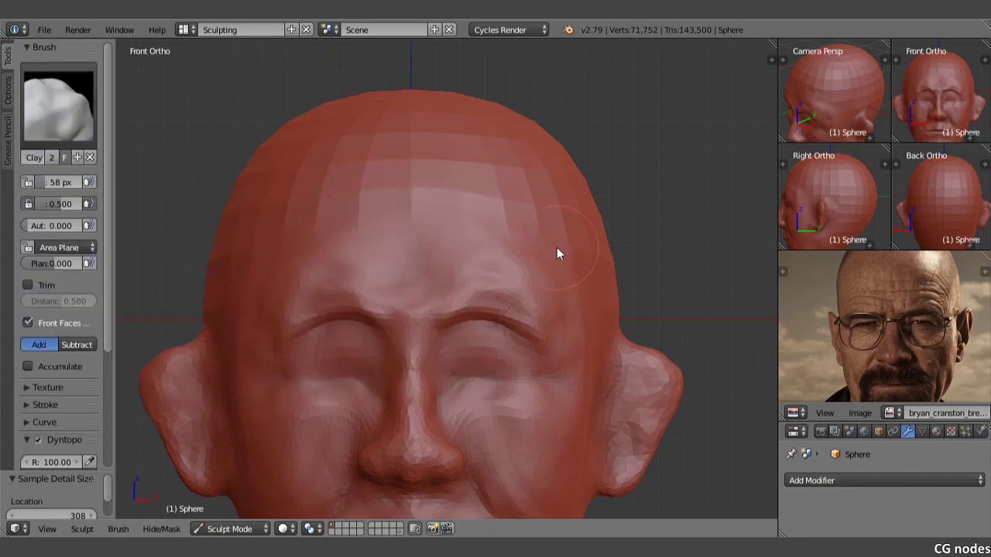
Step: Drop the detail resolution to 50 and build up clay across the forehead
{"action": "mouse_move", "coordinate": [299, 228]}
{"action": "left_mouse_down"}
{"action": "mouse_move", "coordinate": [272, 240]}
{"action": "mouse_move", "coordinate": [321, 217]}
{"action": "mouse_move", "coordinate": [243, 243]}
{"action": "left_mouse_up"}
{"action": "scroll", "coordinate": [84, 331], "scroll_direction": "down", "scroll_amount": 3}
{"action": "left_click", "coordinate": [51, 376]}
{"action": "type", "text": "50"}
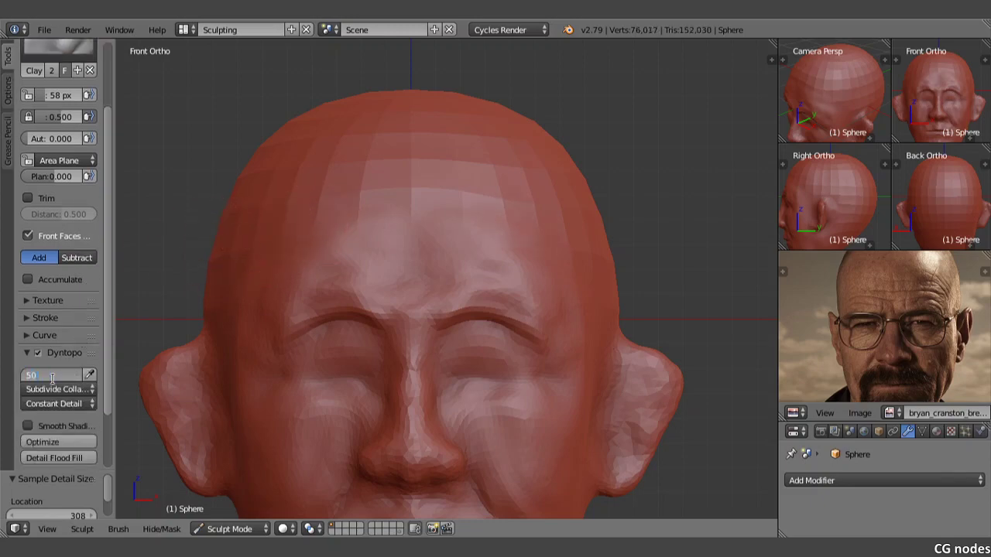
{"action": "mouse_move", "coordinate": [257, 230]}
{"action": "left_mouse_down"}
{"action": "mouse_move", "coordinate": [264, 272]}
{"action": "mouse_move", "coordinate": [274, 245]}
{"action": "mouse_move", "coordinate": [302, 230]}
{"action": "left_mouse_up"}
{"action": "mouse_move", "coordinate": [397, 221]}
{"action": "left_mouse_down"}
{"action": "mouse_move", "coordinate": [355, 218]}
{"action": "mouse_move", "coordinate": [397, 260]}
{"action": "left_mouse_up"}
{"action": "left_click_drag", "start_coordinate": [276, 270], "coordinate": [261, 260]}
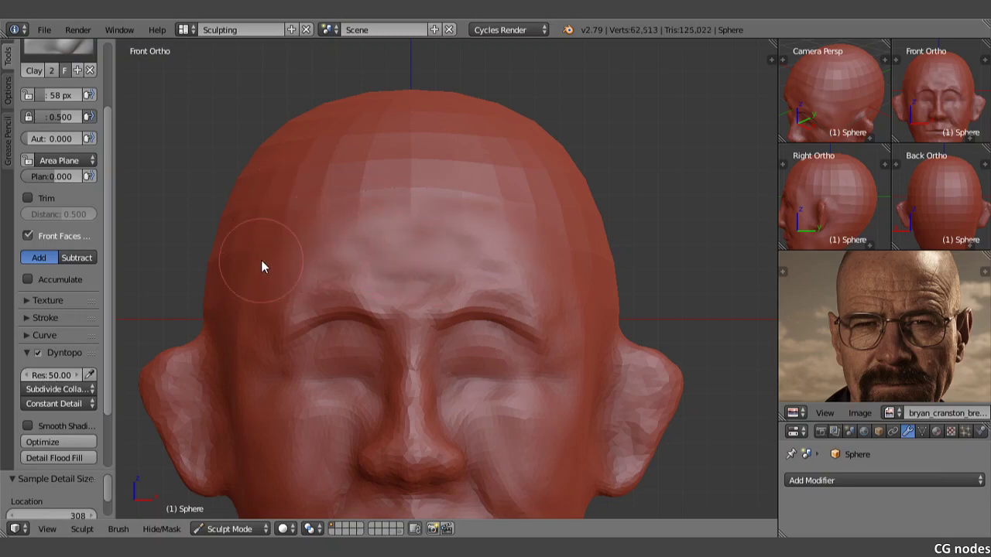
{"action": "mouse_move", "coordinate": [290, 227]}
{"action": "left_mouse_down"}
{"action": "mouse_move", "coordinate": [341, 208]}
{"action": "mouse_move", "coordinate": [309, 210]}
{"action": "mouse_move", "coordinate": [276, 232]}
{"action": "mouse_move", "coordinate": [299, 217]}
{"action": "mouse_move", "coordinate": [236, 281]}
{"action": "mouse_move", "coordinate": [271, 256]}
{"action": "left_mouse_up"}
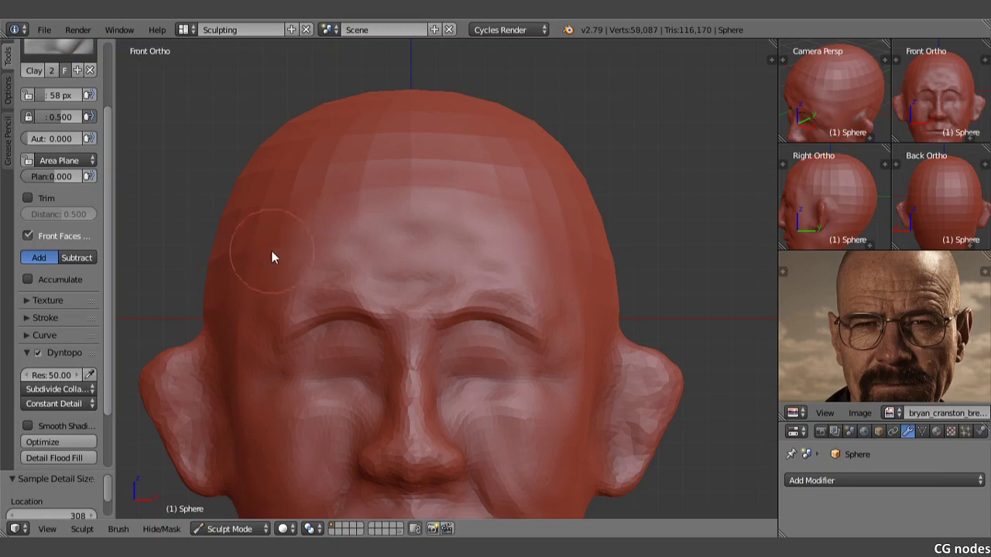
Step: Add Clay Strips strokes to the forehead between the brows
{"action": "scroll", "coordinate": [68, 116], "scroll_direction": "up", "scroll_amount": 3}
{"action": "left_click", "coordinate": [68, 116]}
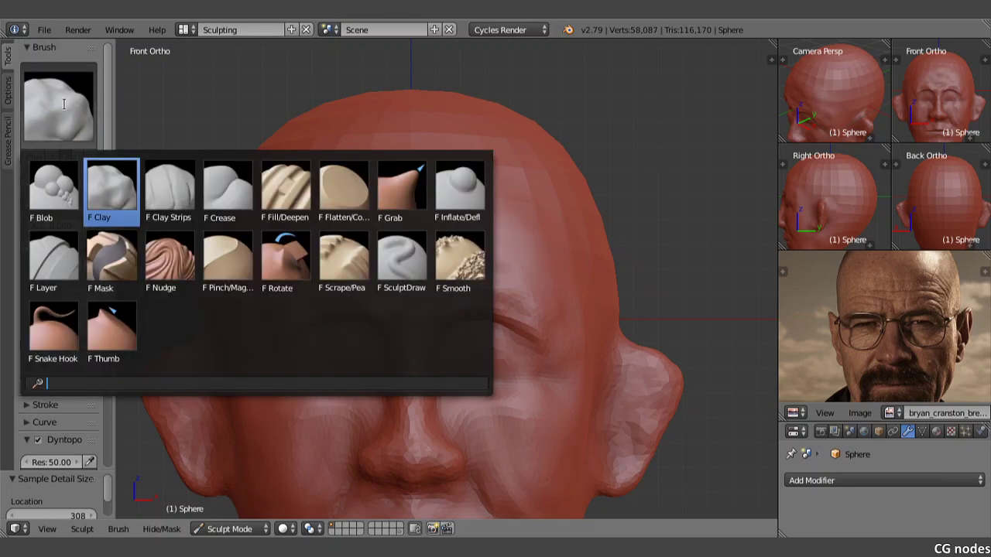
{"action": "left_click", "coordinate": [173, 188]}
{"action": "left_click_drag", "start_coordinate": [390, 271], "coordinate": [333, 267]}
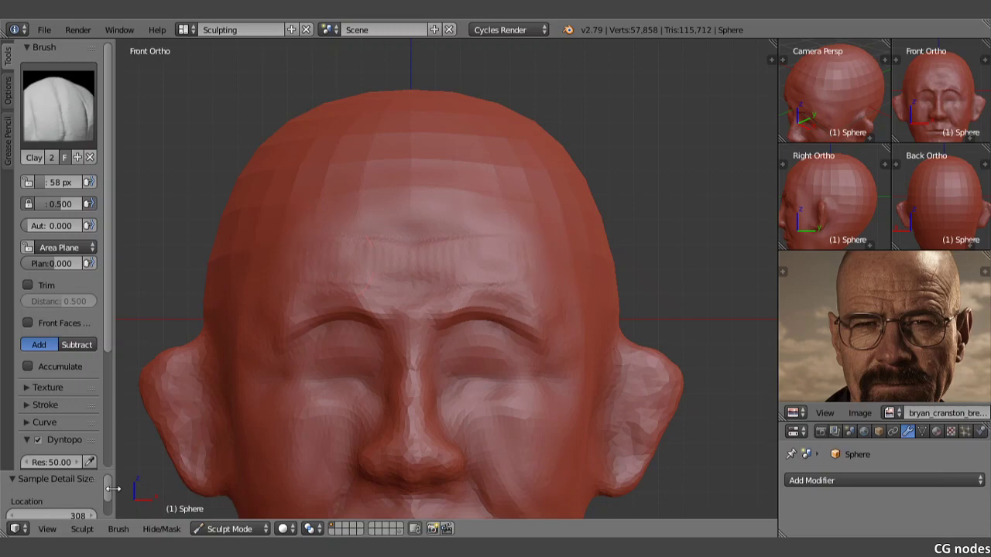
{"action": "scroll", "coordinate": [108, 507], "scroll_direction": "down", "scroll_amount": 1}
{"action": "scroll", "coordinate": [108, 511], "scroll_direction": "down", "scroll_amount": 1}
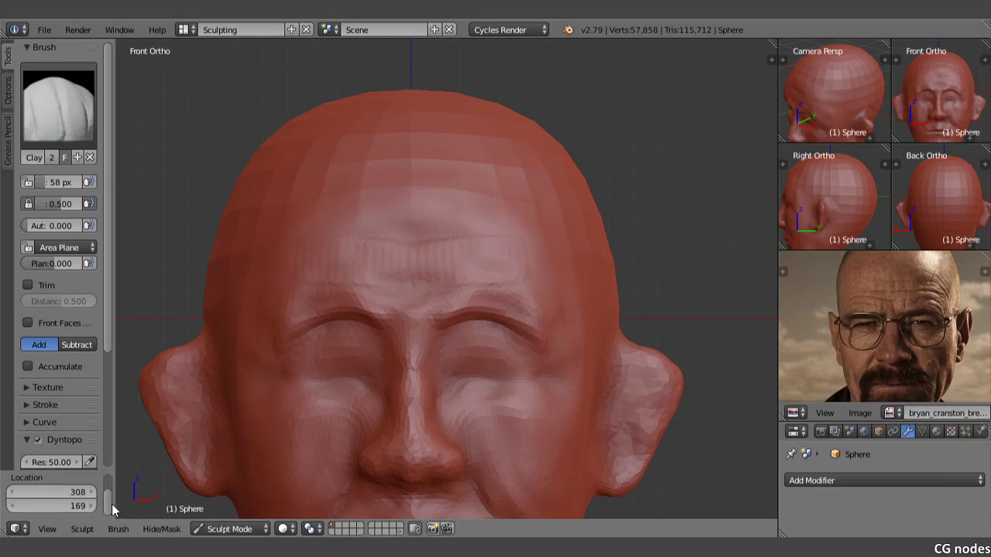
{"action": "scroll", "coordinate": [100, 492], "scroll_direction": "up", "scroll_amount": 1}
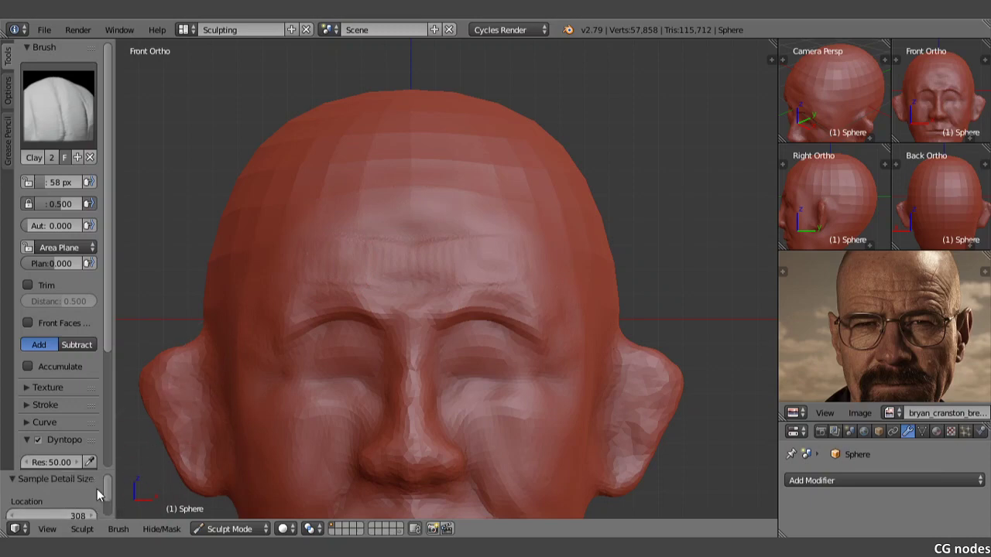
{"action": "left_click", "coordinate": [386, 231]}
Step: Switch to the Crease brush and deepen the forehead wrinkle lines
{"action": "left_click", "coordinate": [75, 124]}
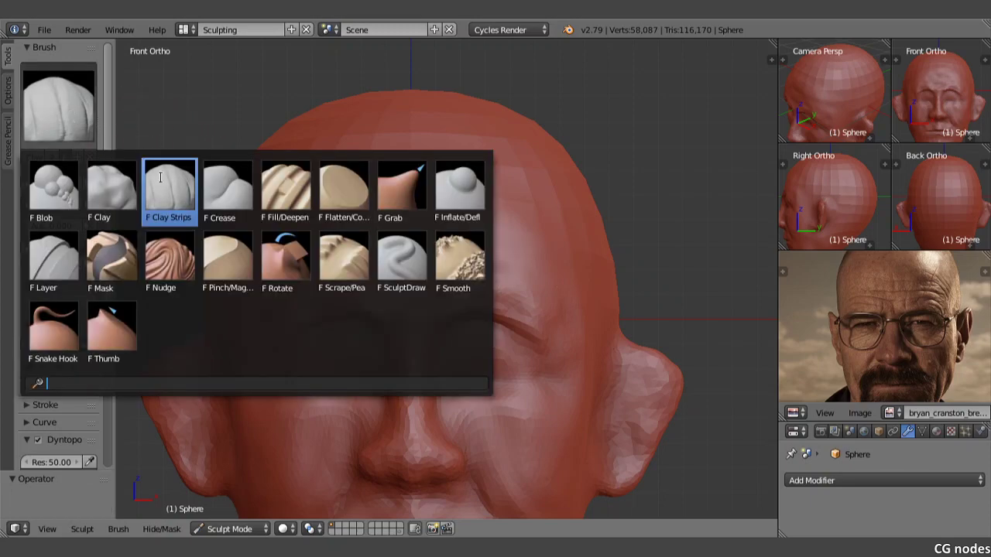
{"action": "left_click", "coordinate": [231, 192]}
{"action": "left_click_drag", "start_coordinate": [369, 273], "coordinate": [336, 273]}
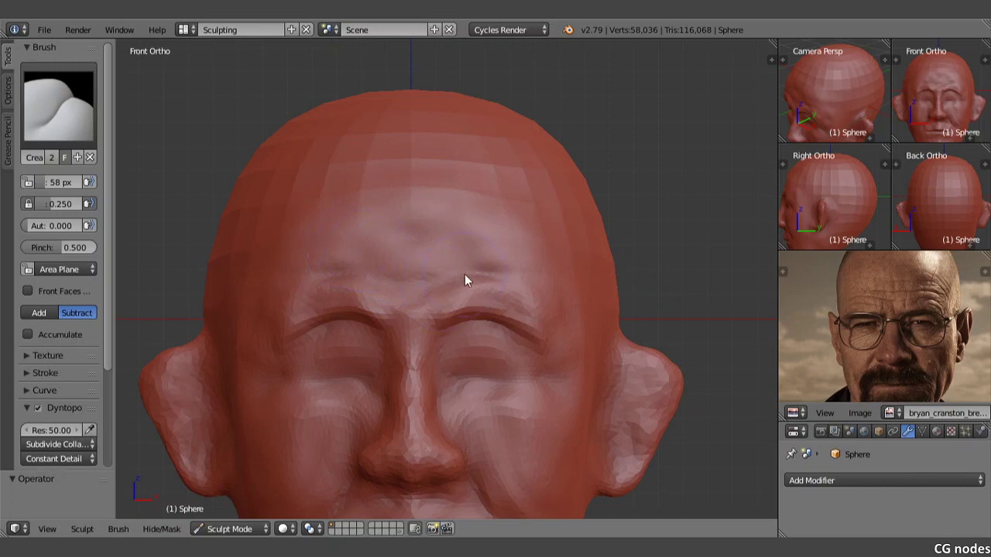
{"action": "left_click_drag", "start_coordinate": [464, 280], "coordinate": [535, 294]}
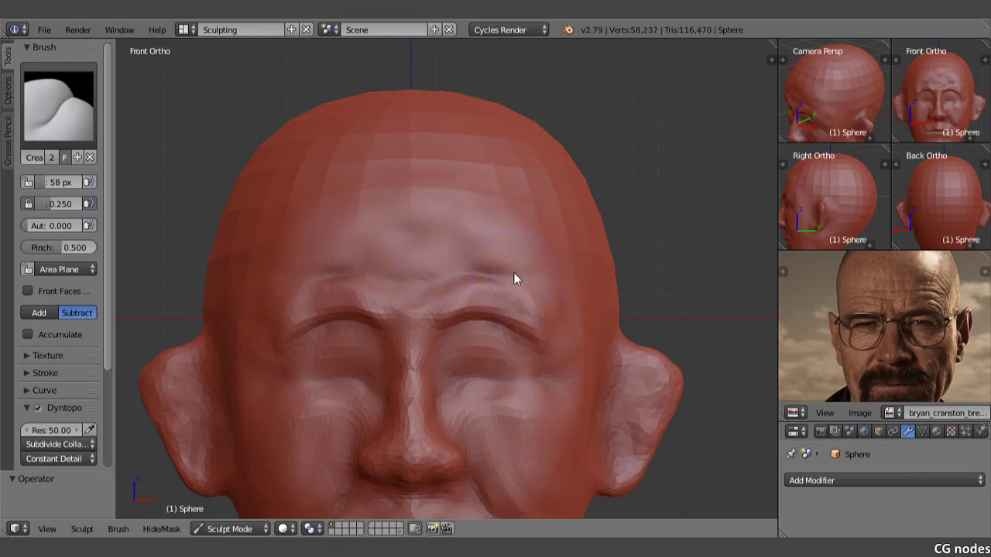
Step: Shrink the brush radius to 31 px and carve a vertical crease between the brows
{"action": "key", "text": "f"}
{"action": "left_click", "coordinate": [526, 277]}
{"action": "key", "text": "f"}
{"action": "left_click", "coordinate": [538, 285]}
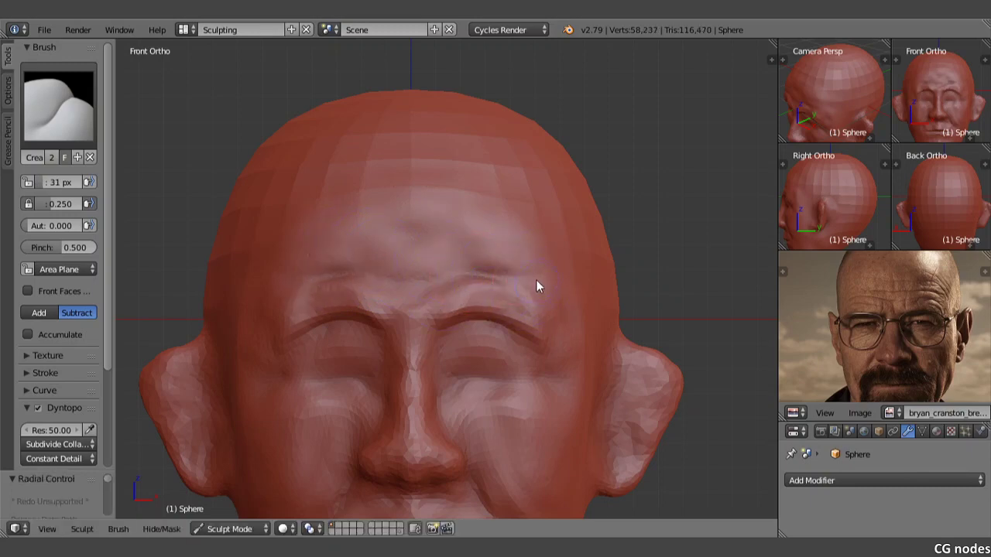
{"action": "left_click", "coordinate": [476, 261]}
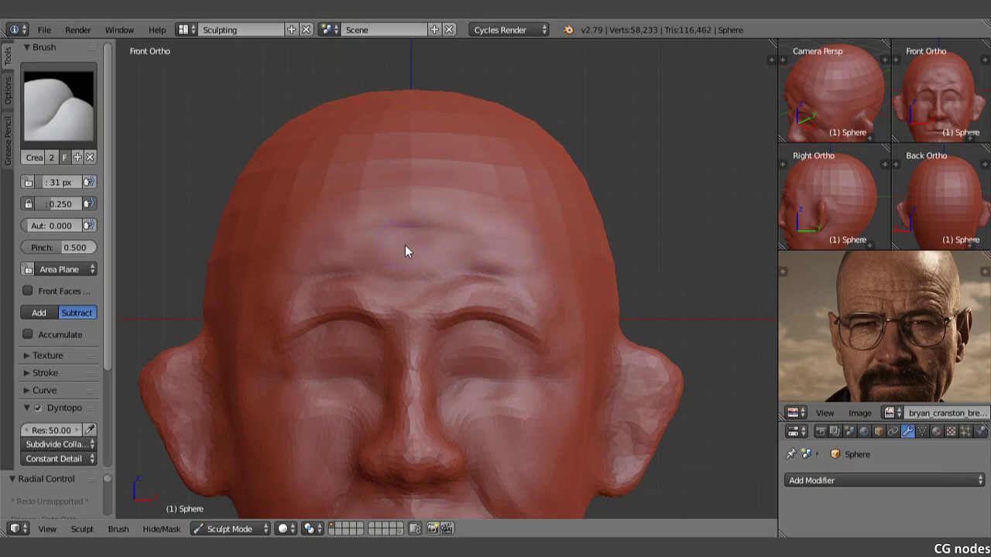
{"action": "left_click_drag", "start_coordinate": [404, 246], "coordinate": [420, 263]}
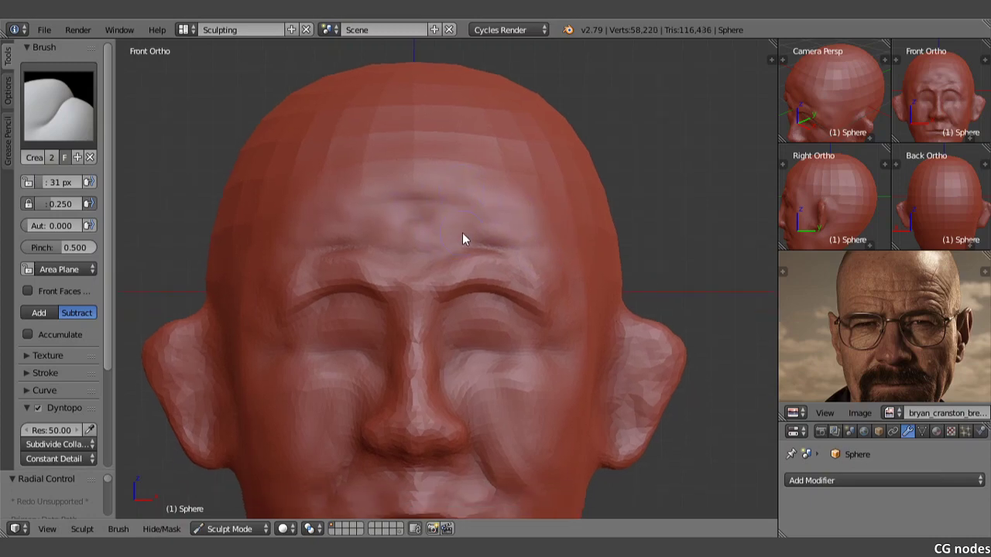
Step: Carve more forehead wrinkles and deepen both eyebrow ridges toward the nose
{"action": "middle_click_drag", "start_coordinate": [463, 233], "coordinate": [418, 231]}
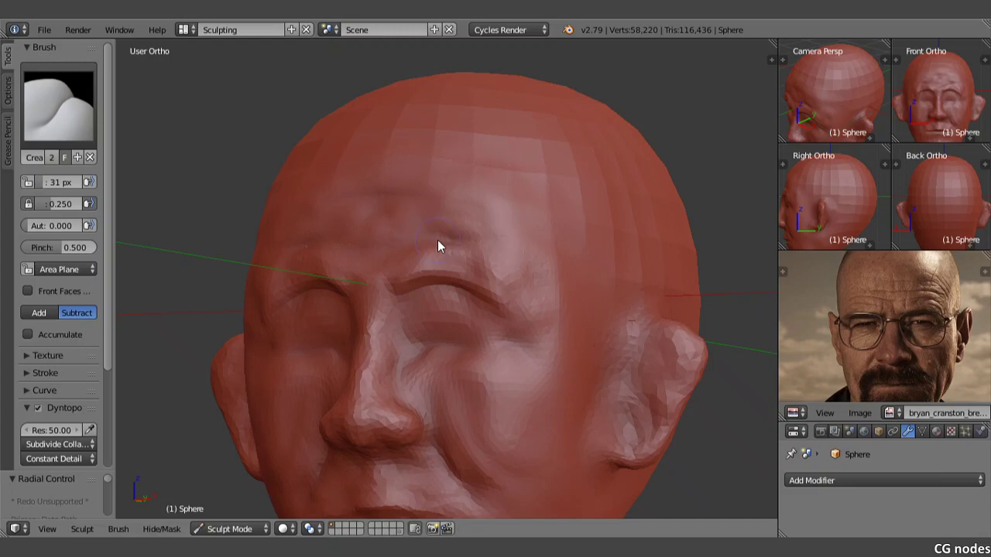
{"action": "middle_click_drag", "start_coordinate": [406, 253], "coordinate": [480, 258]}
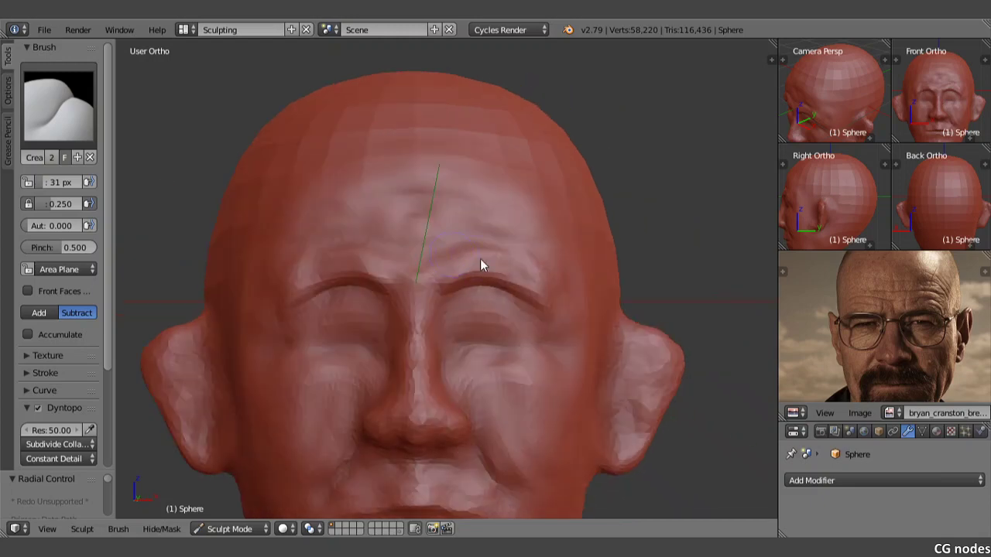
{"action": "left_click_drag", "start_coordinate": [527, 258], "coordinate": [526, 266]}
{"action": "left_click_drag", "start_coordinate": [456, 252], "coordinate": [520, 267]}
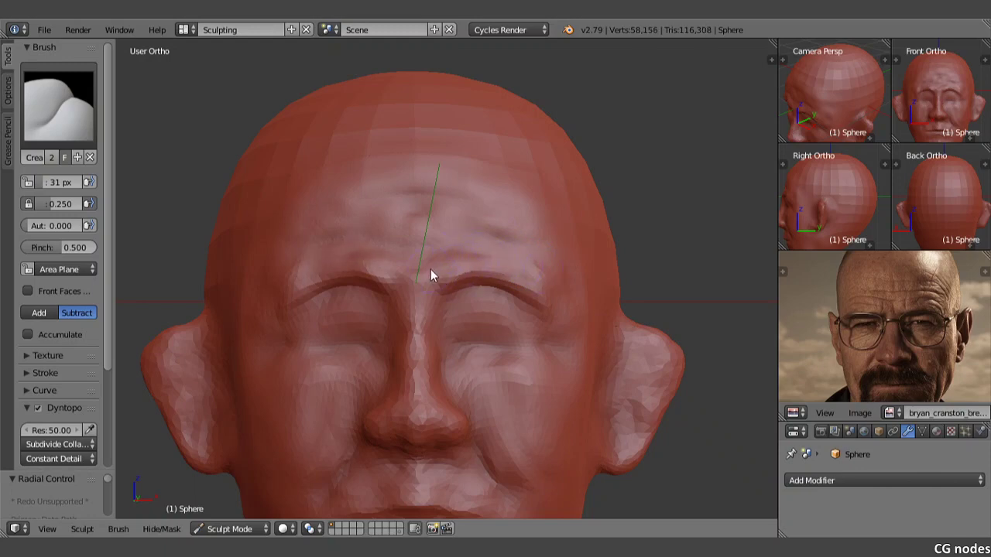
{"action": "left_click_drag", "start_coordinate": [431, 276], "coordinate": [447, 263]}
{"action": "middle_click_drag", "start_coordinate": [432, 252], "coordinate": [505, 147], "text": "shift"}
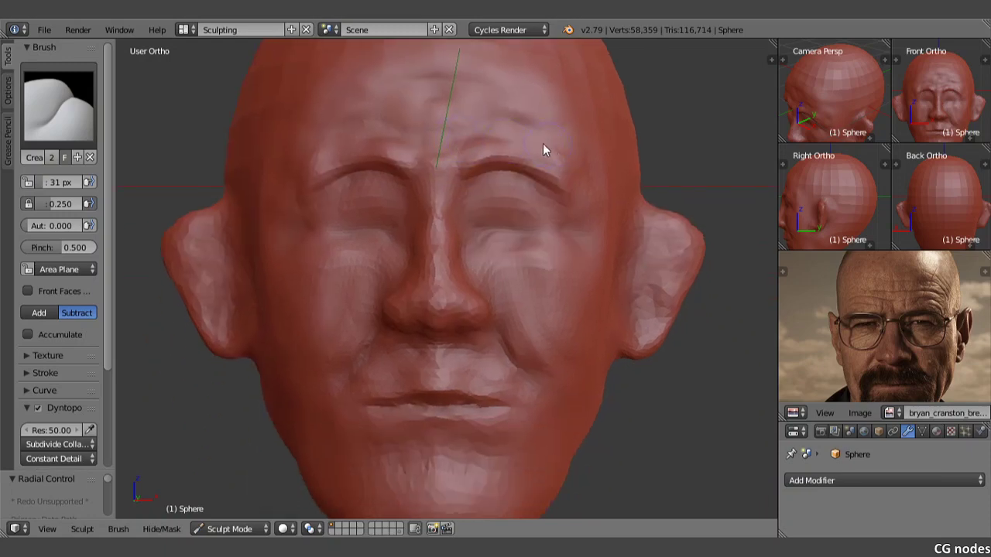
{"action": "mouse_move", "coordinate": [551, 115]}
{"action": "left_mouse_down"}
{"action": "mouse_move", "coordinate": [562, 104]}
{"action": "mouse_move", "coordinate": [525, 138]}
{"action": "left_mouse_up"}
{"action": "middle_click_drag", "start_coordinate": [492, 166], "coordinate": [490, 159], "text": "shift"}
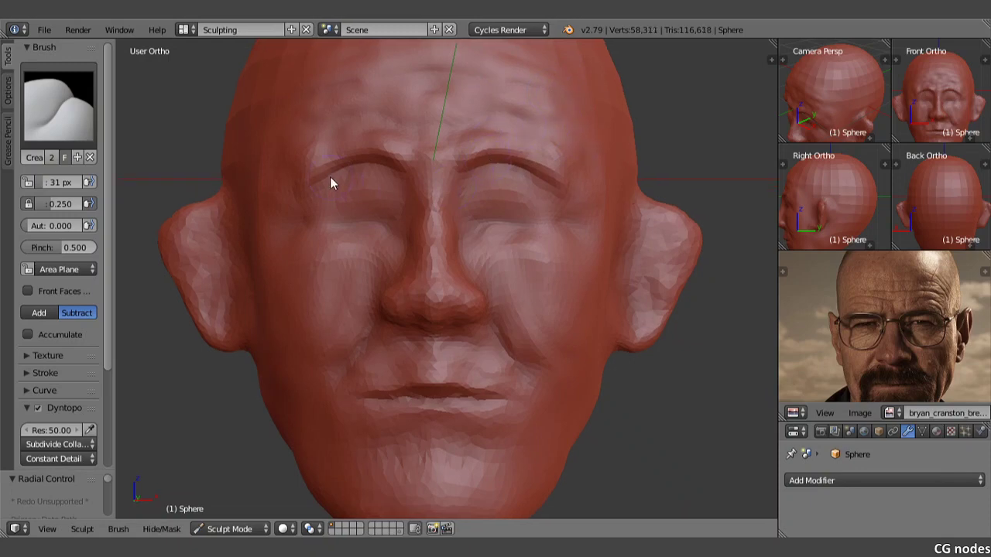
{"action": "left_click_drag", "start_coordinate": [352, 156], "coordinate": [402, 157]}
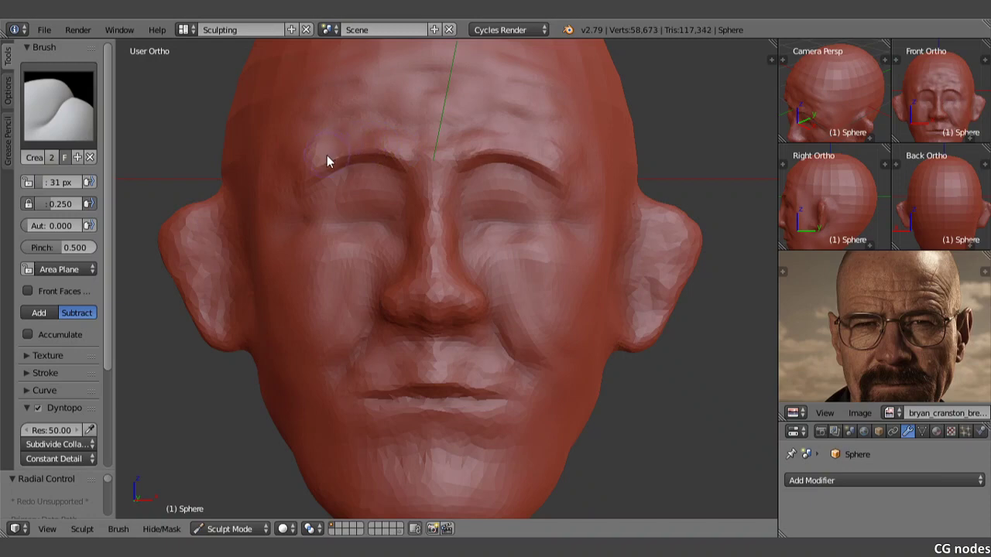
Step: Orbit the head to inspect the brows from a three-quarter view
{"action": "mouse_move", "coordinate": [358, 180]}
{"action": "middle_mouse_down"}
{"action": "mouse_move", "coordinate": [375, 175]}
{"action": "mouse_move", "coordinate": [456, 204]}
{"action": "mouse_move", "coordinate": [443, 166]}
{"action": "mouse_move", "coordinate": [420, 210]}
{"action": "mouse_move", "coordinate": [377, 248]}
{"action": "mouse_move", "coordinate": [422, 280]}
{"action": "middle_mouse_up"}
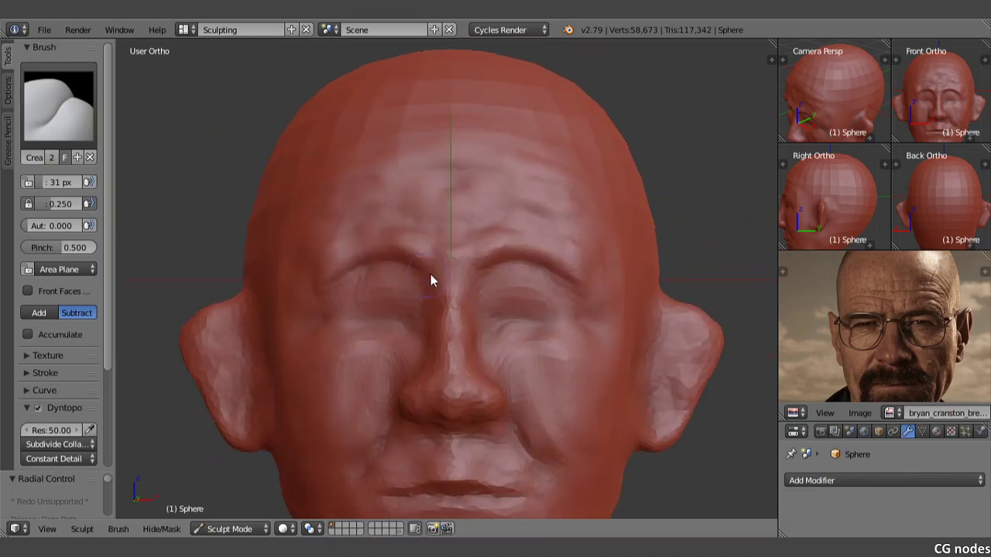
{"action": "middle_click_drag", "start_coordinate": [586, 293], "coordinate": [604, 256]}
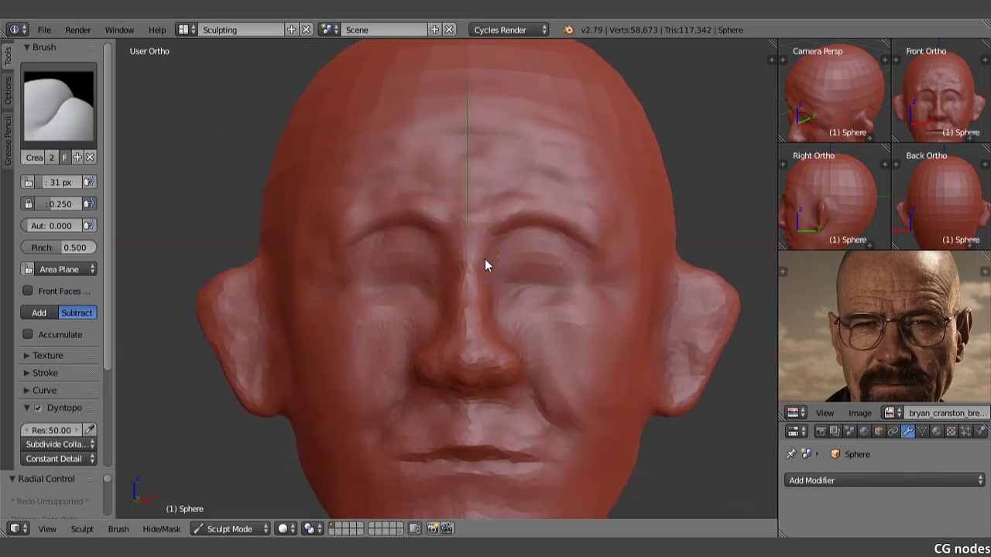
{"action": "middle_click_drag", "start_coordinate": [485, 266], "coordinate": [619, 295]}
{"action": "scroll", "coordinate": [854, 334], "scroll_direction": "up", "scroll_amount": 2}
{"action": "mouse_move", "coordinate": [472, 254]}
{"action": "middle_mouse_down"}
{"action": "mouse_move", "coordinate": [502, 250]}
{"action": "mouse_move", "coordinate": [505, 263]}
{"action": "mouse_move", "coordinate": [464, 245]}
{"action": "middle_mouse_up"}
{"action": "left_click", "coordinate": [58, 101]}
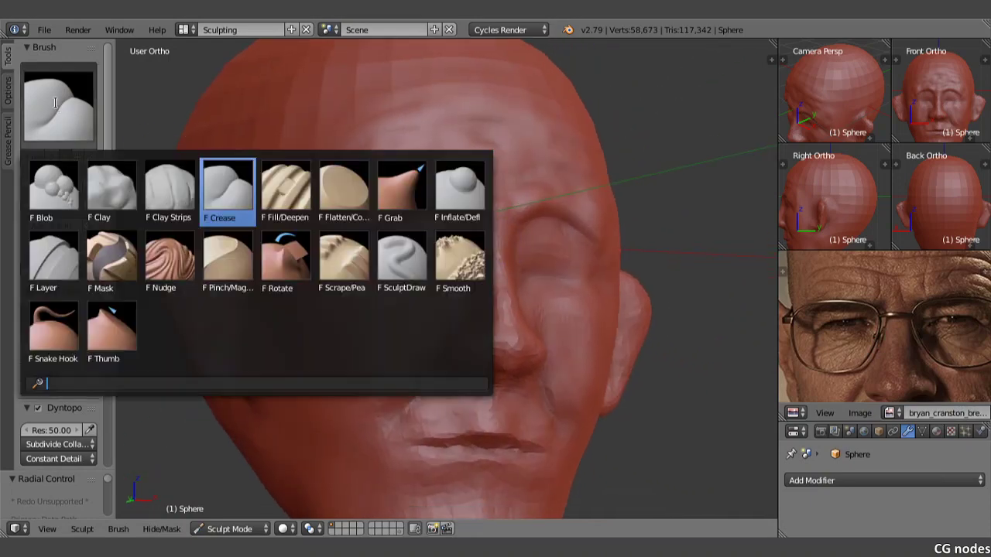
Step: Switch to the Grab brush and pull the brow ridge above the eyes into shape
{"action": "left_click", "coordinate": [398, 206]}
{"action": "middle_click_drag", "start_coordinate": [398, 206], "coordinate": [409, 223]}
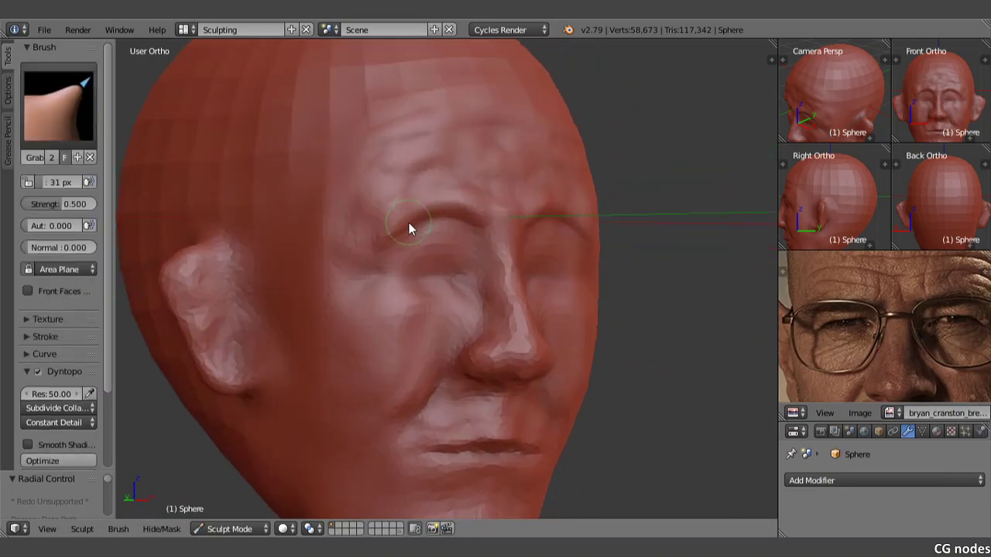
{"action": "mouse_move", "coordinate": [425, 215]}
{"action": "left_mouse_down"}
{"action": "mouse_move", "coordinate": [474, 217]}
{"action": "mouse_move", "coordinate": [408, 225]}
{"action": "left_mouse_up"}
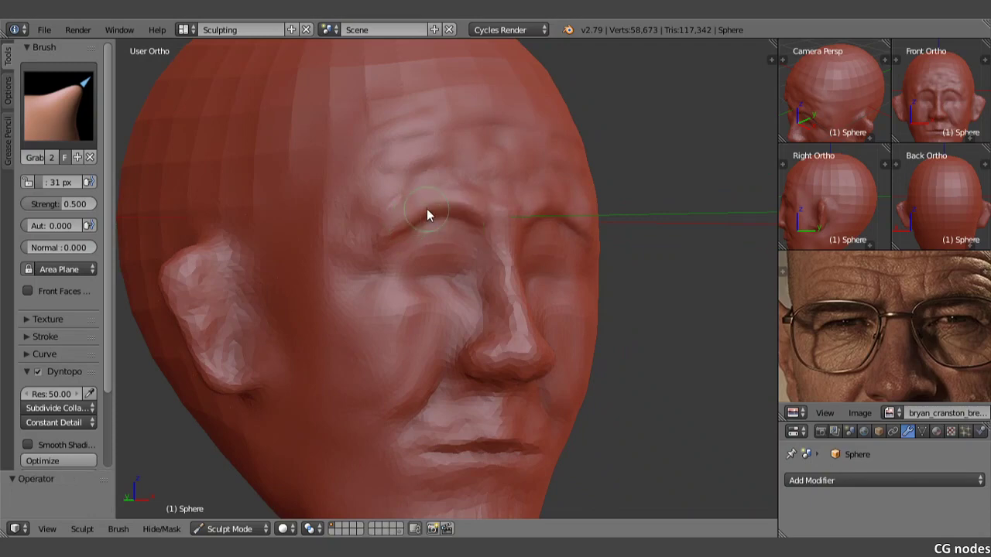
{"action": "scroll", "coordinate": [457, 221], "scroll_direction": "up", "scroll_amount": 1}
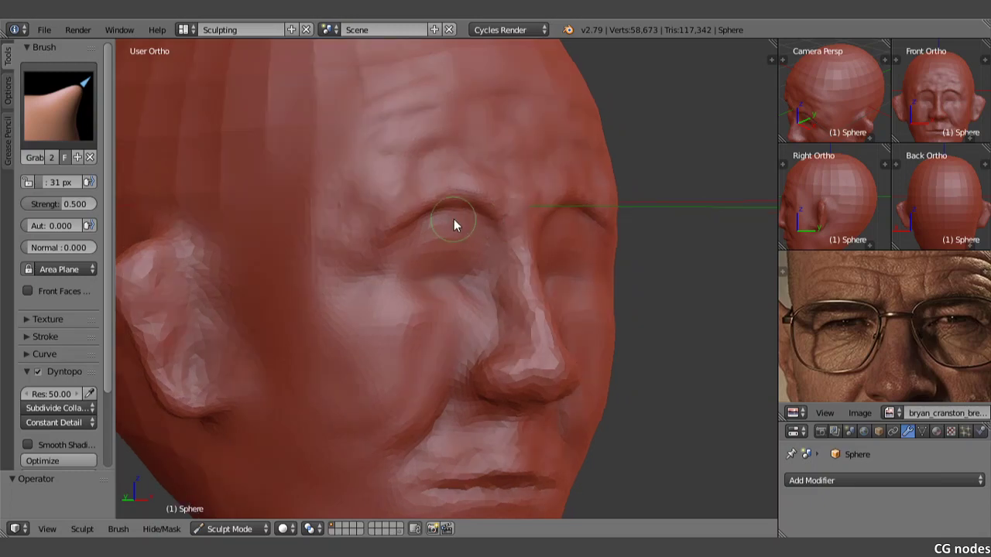
{"action": "middle_click_drag", "start_coordinate": [460, 223], "coordinate": [386, 200]}
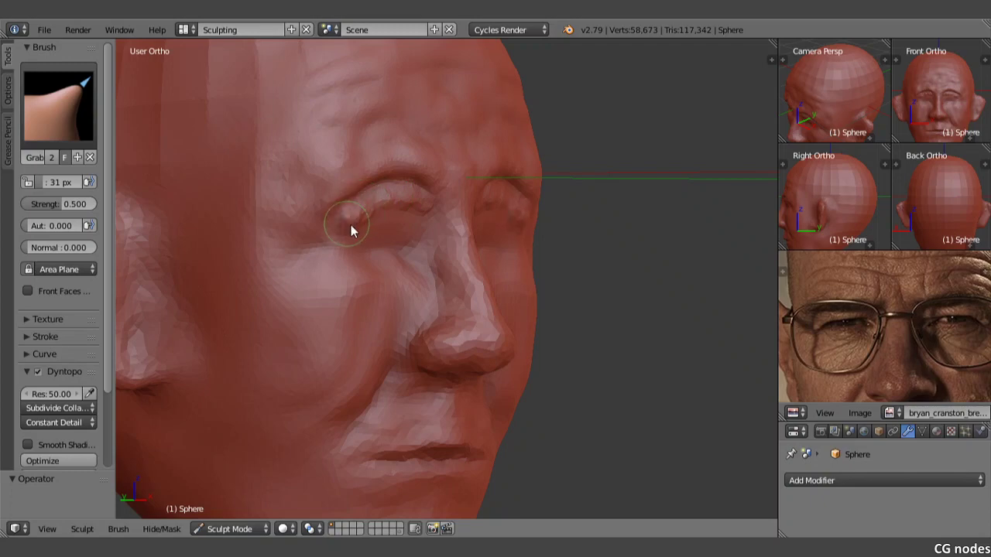
Step: Lift both upper eyelids and their inner and outer ends up and outward
{"action": "left_click_drag", "start_coordinate": [340, 226], "coordinate": [346, 227]}
{"action": "left_click_drag", "start_coordinate": [353, 223], "coordinate": [405, 196]}
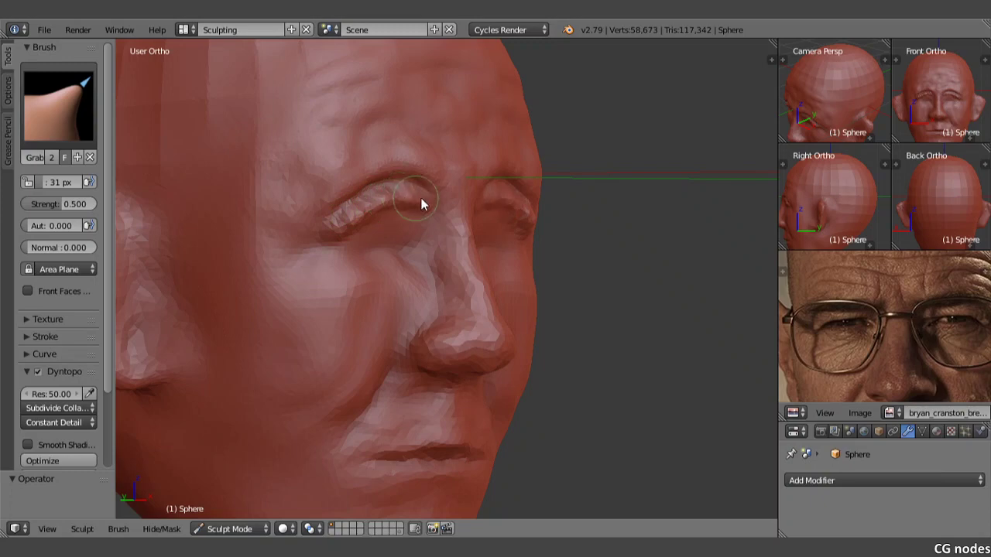
{"action": "middle_click_drag", "start_coordinate": [428, 208], "coordinate": [371, 202]}
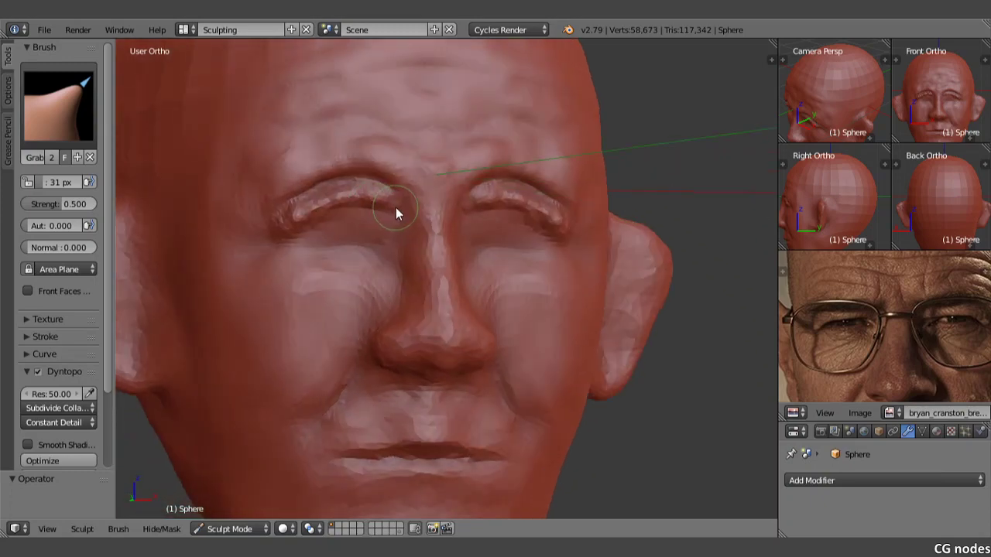
{"action": "left_click_drag", "start_coordinate": [396, 204], "coordinate": [384, 198]}
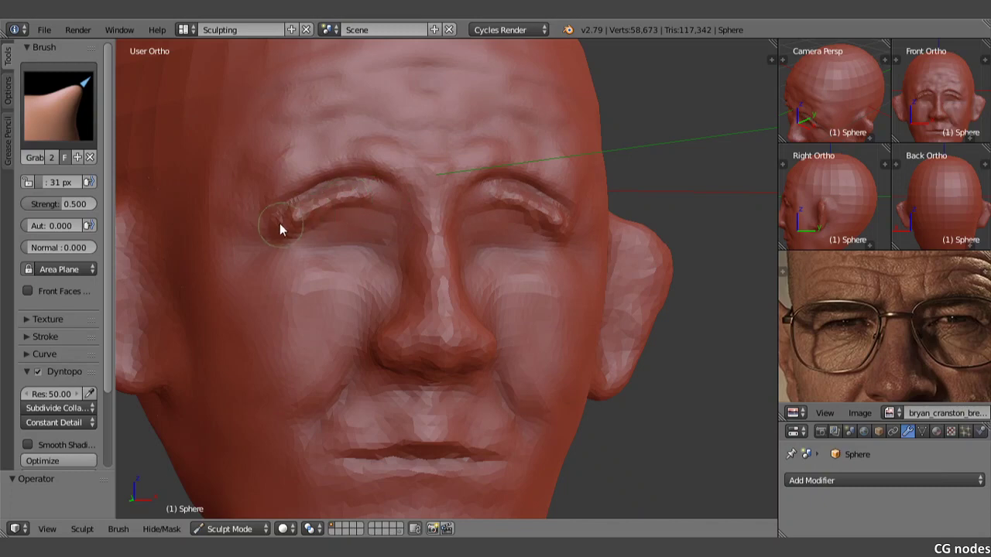
{"action": "left_click_drag", "start_coordinate": [279, 223], "coordinate": [323, 203]}
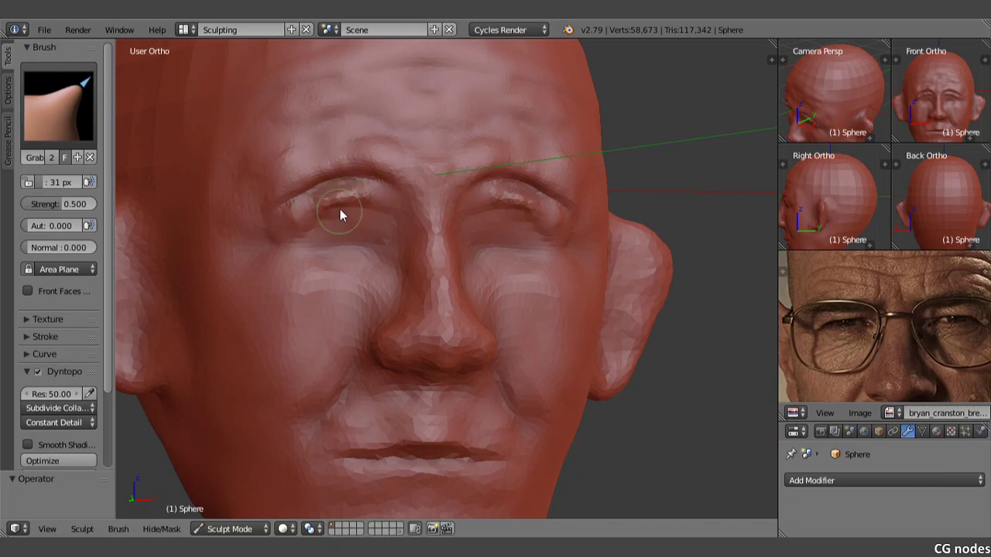
{"action": "mouse_move", "coordinate": [340, 209]}
{"action": "left_mouse_down"}
{"action": "mouse_move", "coordinate": [336, 190]}
{"action": "mouse_move", "coordinate": [355, 188]}
{"action": "mouse_move", "coordinate": [295, 211]}
{"action": "mouse_move", "coordinate": [374, 197]}
{"action": "left_mouse_up"}
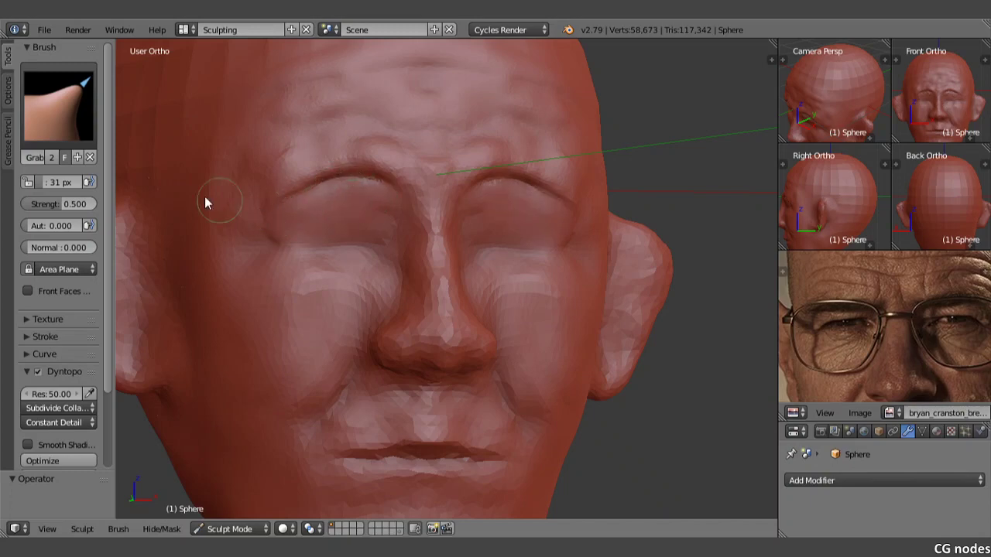
Step: Switch to the SculptDraw brush with a 12 px radius
{"action": "left_click", "coordinate": [58, 105]}
{"action": "left_click", "coordinate": [407, 269]}
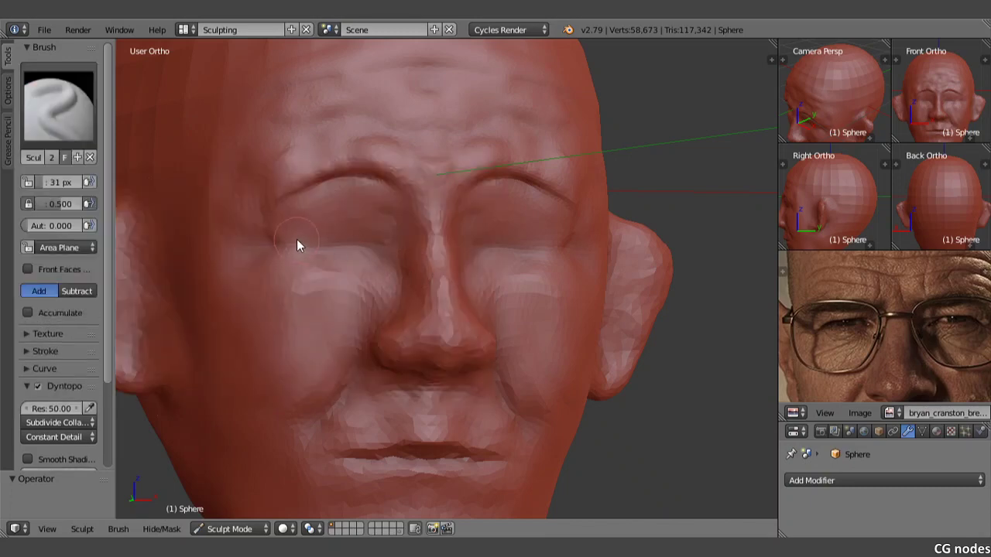
{"action": "scroll", "coordinate": [296, 240], "scroll_direction": "up", "scroll_amount": 3}
{"action": "scroll", "coordinate": [280, 219], "scroll_direction": "up", "scroll_amount": 1}
{"action": "left_click", "coordinate": [7, 89]}
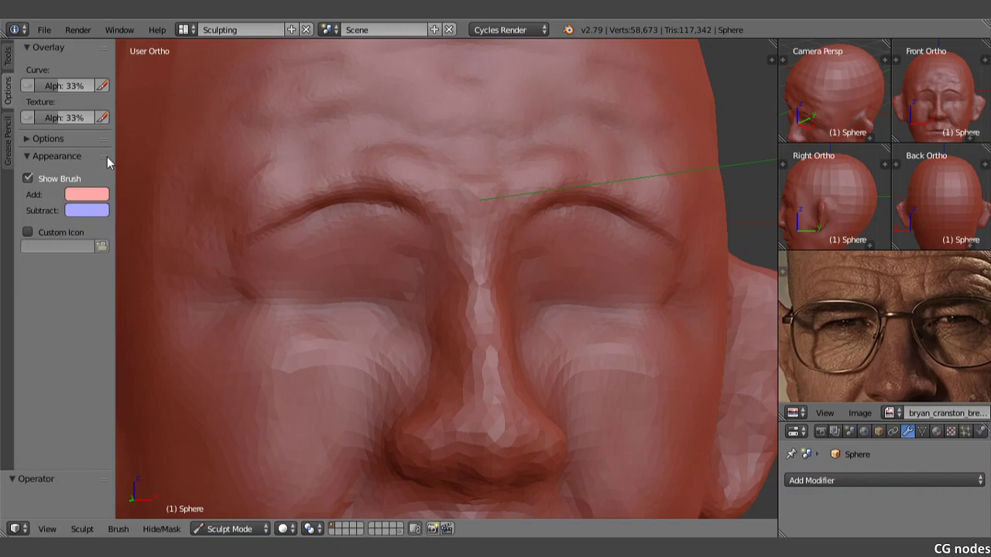
{"action": "left_click", "coordinate": [8, 58]}
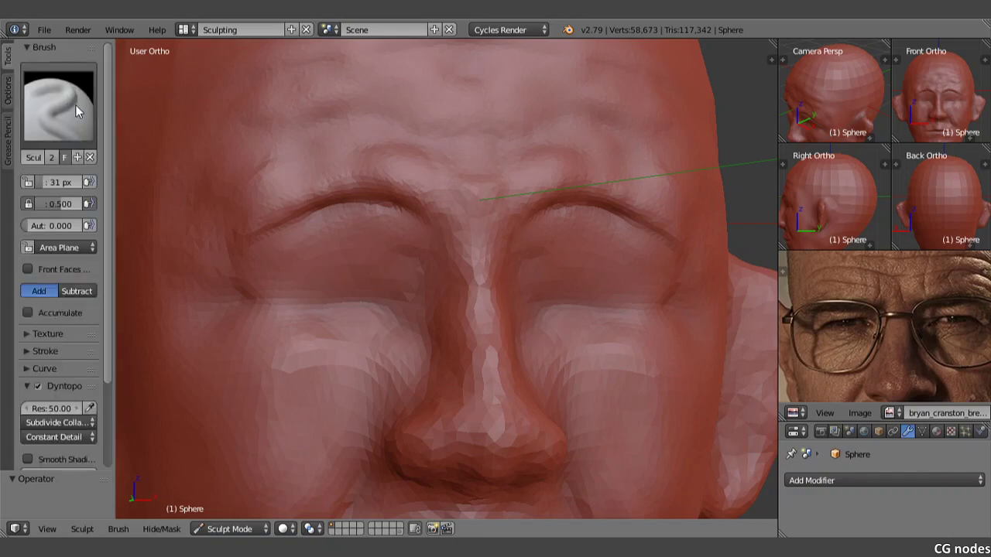
{"action": "key", "text": "f"}
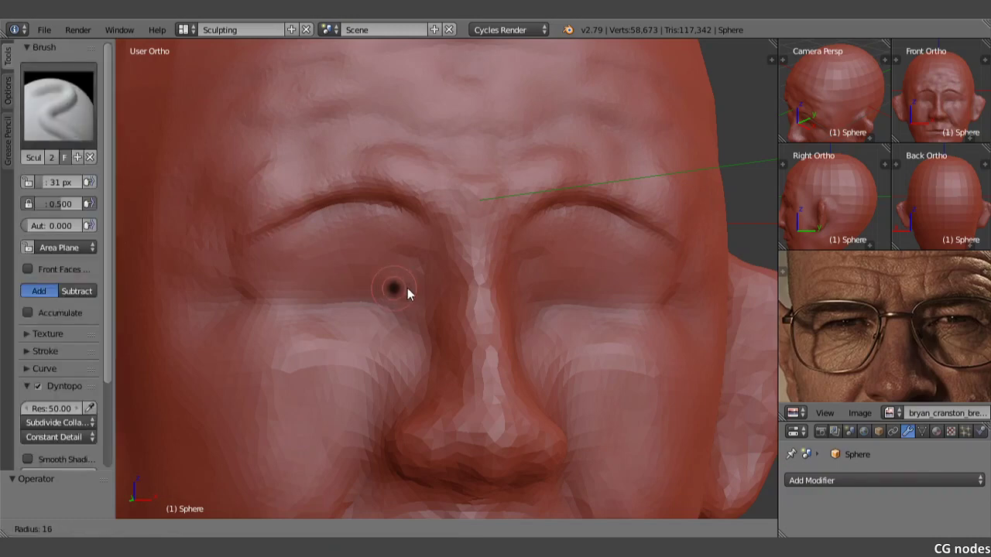
{"action": "left_click", "coordinate": [403, 293]}
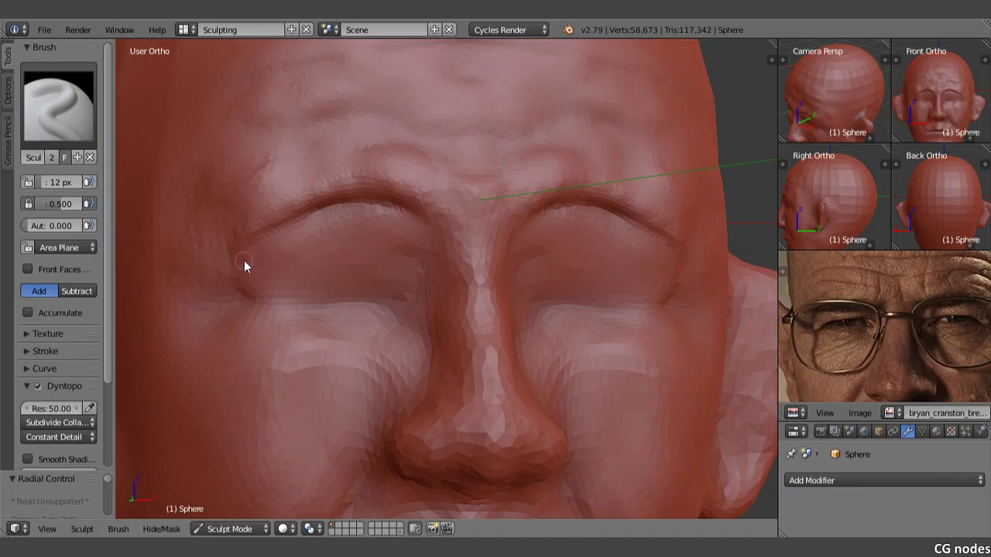
Step: Draw crease lines along the upper eyelids out to the outer corners
{"action": "mouse_move", "coordinate": [244, 265]}
{"action": "left_mouse_down"}
{"action": "mouse_move", "coordinate": [416, 241]}
{"action": "mouse_move", "coordinate": [264, 265]}
{"action": "mouse_move", "coordinate": [411, 226]}
{"action": "mouse_move", "coordinate": [267, 261]}
{"action": "mouse_move", "coordinate": [306, 221]}
{"action": "left_mouse_up"}
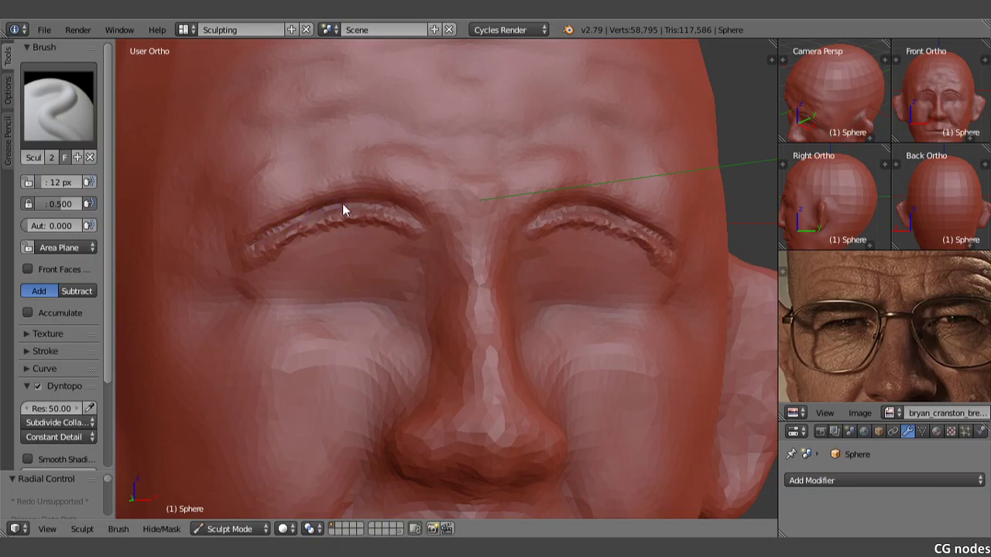
{"action": "mouse_move", "coordinate": [408, 214]}
{"action": "left_mouse_down"}
{"action": "mouse_move", "coordinate": [341, 208]}
{"action": "mouse_move", "coordinate": [261, 244]}
{"action": "mouse_move", "coordinate": [281, 227]}
{"action": "left_mouse_up"}
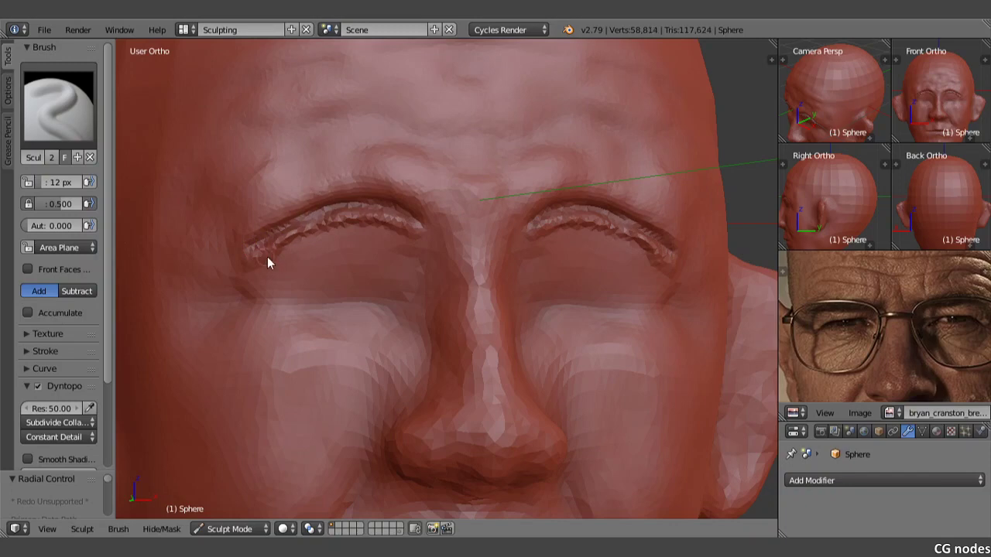
{"action": "mouse_move", "coordinate": [267, 263]}
{"action": "left_mouse_down"}
{"action": "mouse_move", "coordinate": [307, 230]}
{"action": "mouse_move", "coordinate": [369, 222]}
{"action": "mouse_move", "coordinate": [423, 235]}
{"action": "mouse_move", "coordinate": [356, 221]}
{"action": "mouse_move", "coordinate": [270, 256]}
{"action": "mouse_move", "coordinate": [304, 232]}
{"action": "mouse_move", "coordinate": [365, 218]}
{"action": "left_mouse_up"}
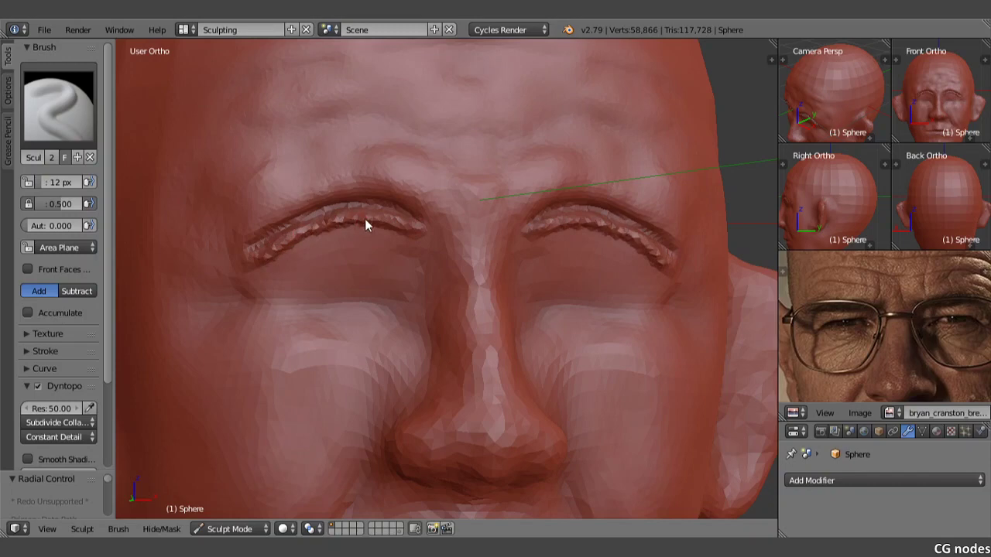
Step: Switch to the Grab brush with a 30 px radius and 0.25 strength
{"action": "left_click", "coordinate": [84, 128]}
{"action": "left_click", "coordinate": [419, 188]}
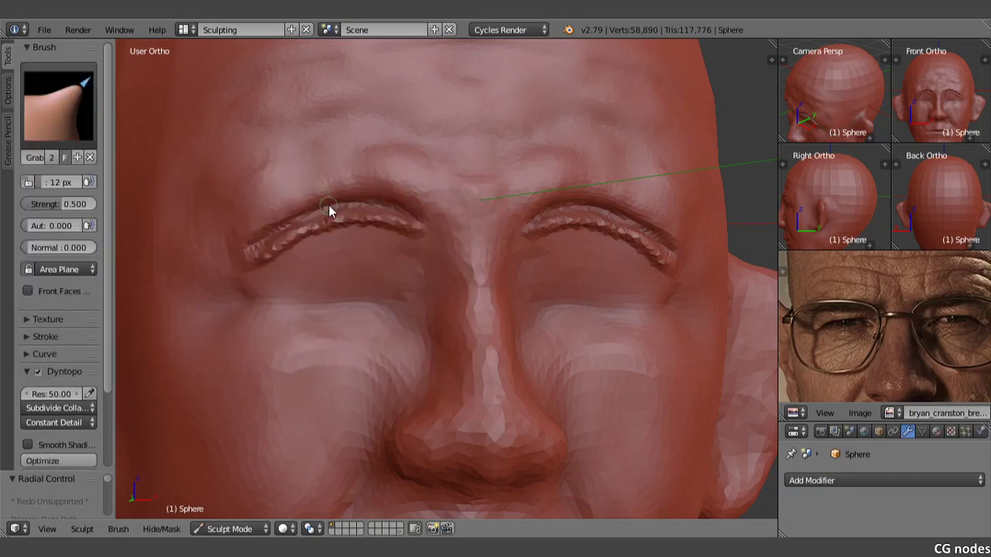
{"action": "middle_click_drag", "start_coordinate": [328, 204], "coordinate": [272, 258]}
{"action": "key", "text": "f"}
{"action": "left_click", "coordinate": [290, 263]}
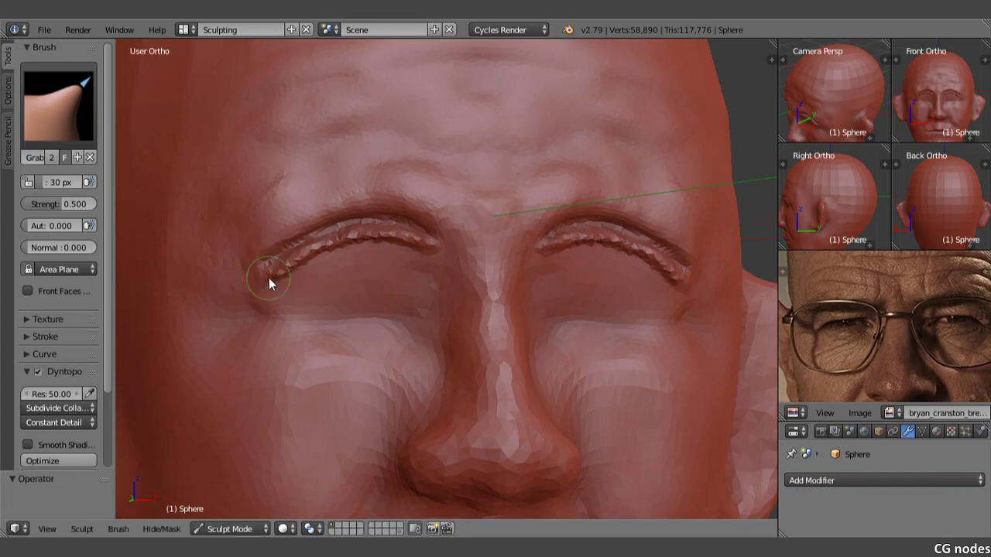
{"action": "middle_click_drag", "start_coordinate": [268, 278], "coordinate": [307, 280]}
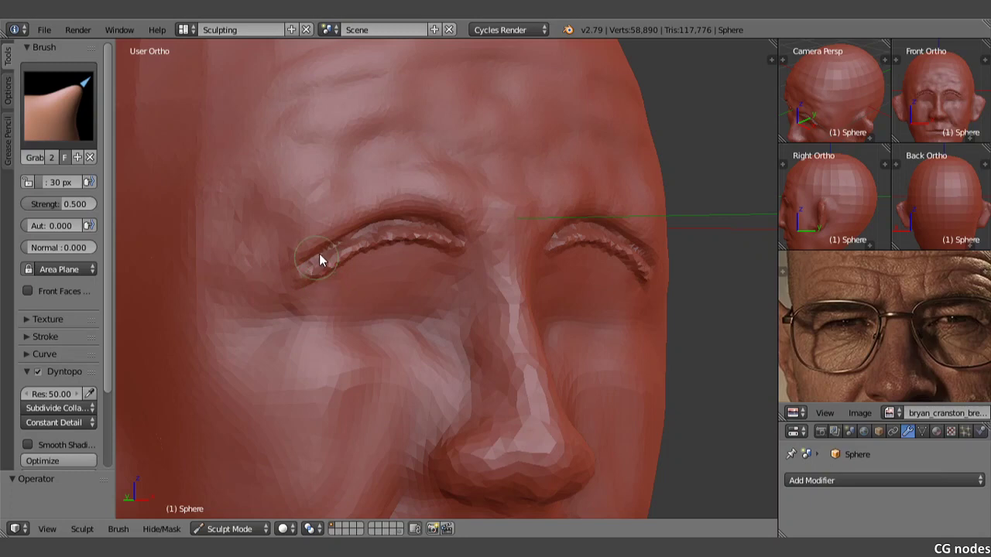
{"action": "middle_click_drag", "start_coordinate": [324, 257], "coordinate": [334, 275]}
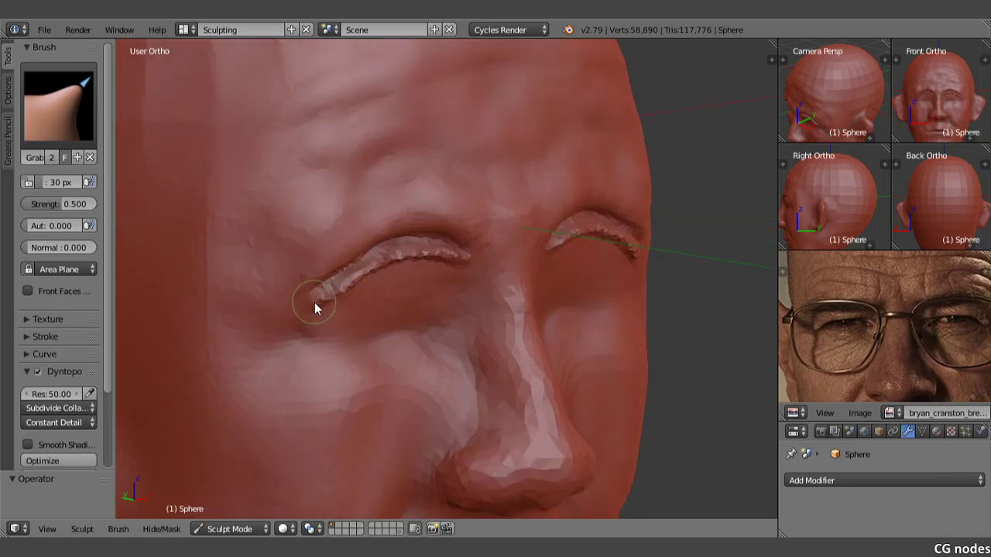
{"action": "left_click", "coordinate": [54, 203]}
{"action": "key", "text": "BackSpace"}
{"action": "key", "text": "Return"}
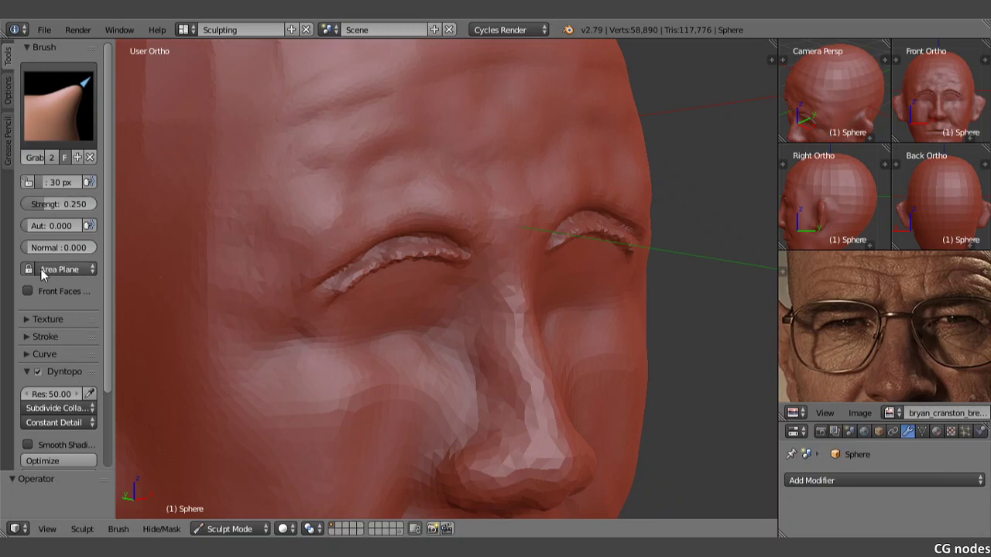
Step: Smooth the jagged eyelid crease and pull the lower lid area down slightly
{"action": "left_click_drag", "start_coordinate": [477, 267], "coordinate": [337, 306], "text": "shift"}
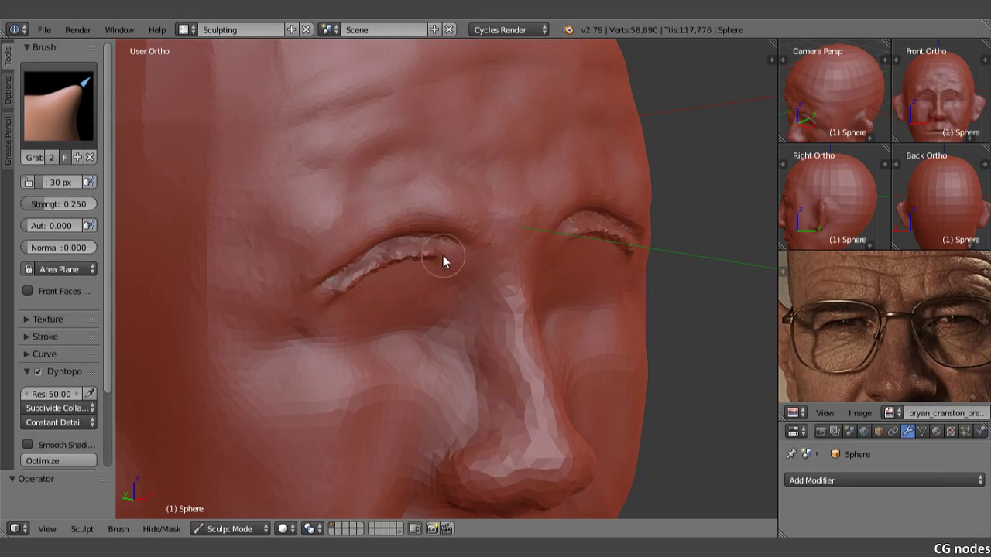
{"action": "mouse_move", "coordinate": [338, 302]}
{"action": "middle_mouse_down"}
{"action": "mouse_move", "coordinate": [390, 301]}
{"action": "mouse_move", "coordinate": [400, 287]}
{"action": "middle_mouse_up"}
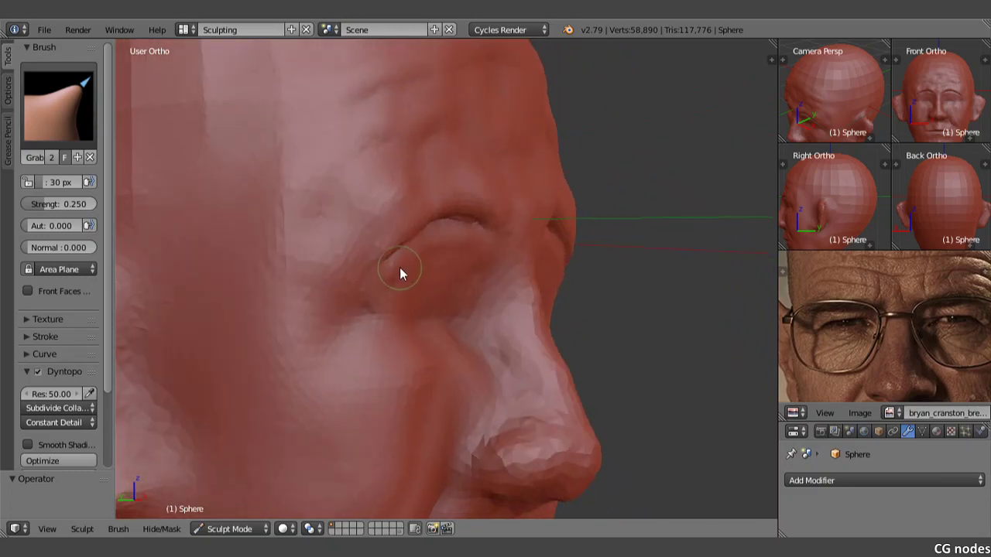
{"action": "left_click_drag", "start_coordinate": [411, 261], "coordinate": [409, 279]}
{"action": "middle_click_drag", "start_coordinate": [398, 291], "coordinate": [398, 271]}
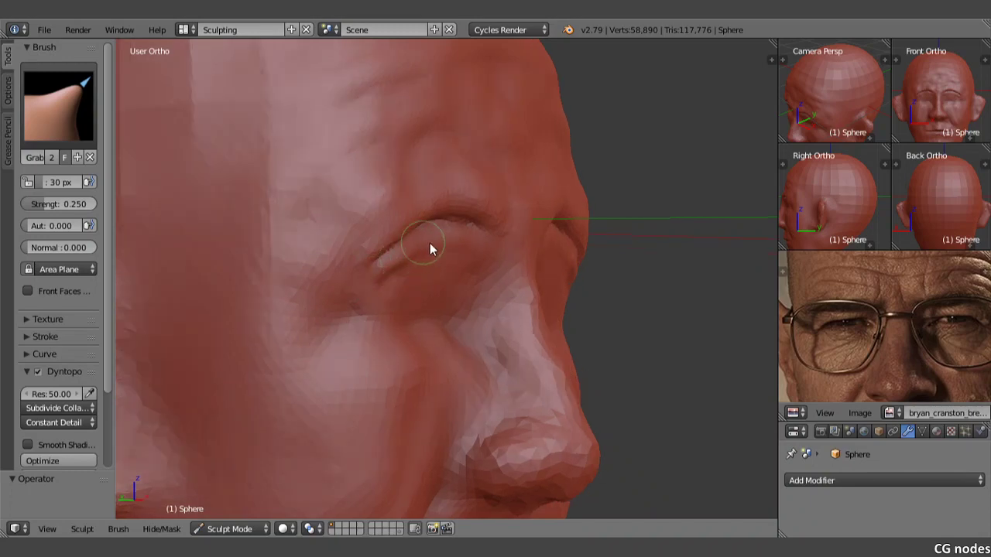
{"action": "middle_click_drag", "start_coordinate": [438, 237], "coordinate": [429, 251]}
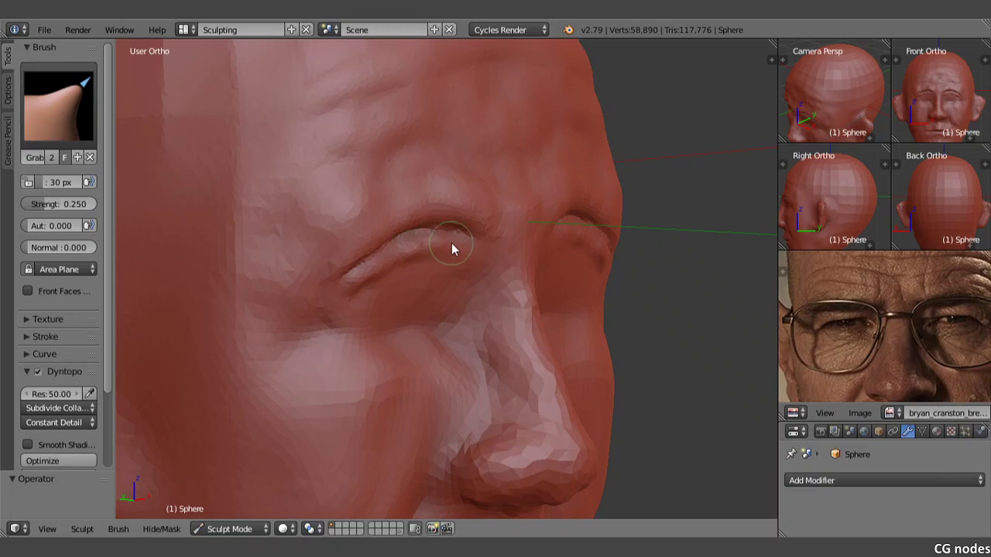
{"action": "mouse_move", "coordinate": [455, 244]}
{"action": "middle_mouse_down"}
{"action": "mouse_move", "coordinate": [451, 260]}
{"action": "mouse_move", "coordinate": [440, 232]}
{"action": "mouse_move", "coordinate": [378, 252]}
{"action": "middle_mouse_up"}
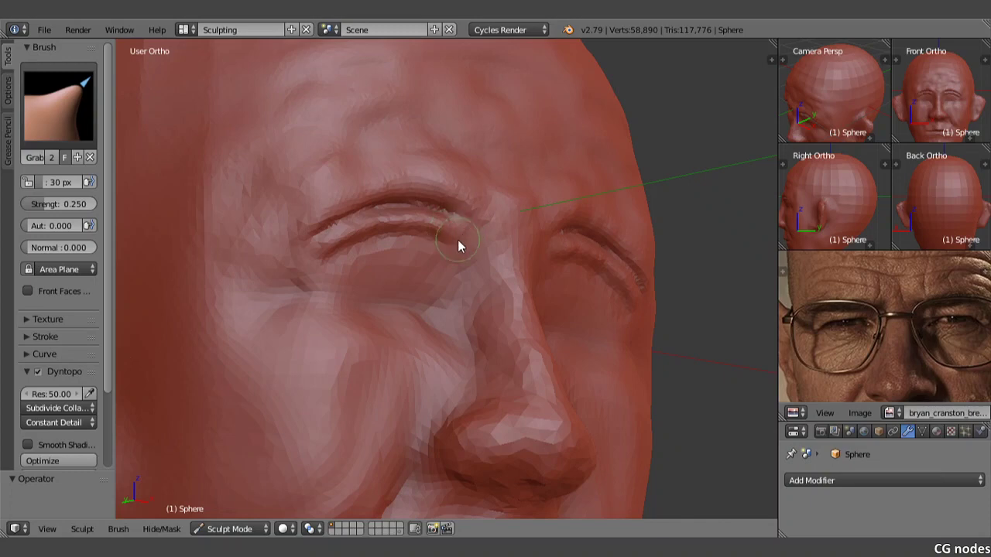
Step: Tune Grab strength from 0.083 up to 0.302, zoom out frontally, and pick SculptDraw
{"action": "mouse_move", "coordinate": [457, 244]}
{"action": "middle_mouse_down"}
{"action": "mouse_move", "coordinate": [438, 289]}
{"action": "mouse_move", "coordinate": [371, 244]}
{"action": "mouse_move", "coordinate": [348, 245]}
{"action": "middle_mouse_up"}
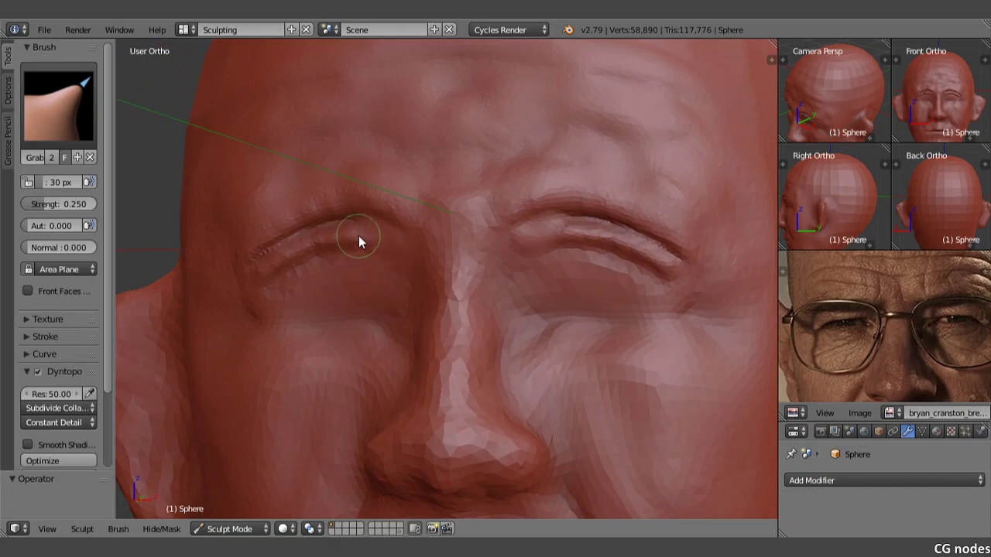
{"action": "left_click_drag", "start_coordinate": [64, 199], "coordinate": [38, 201]}
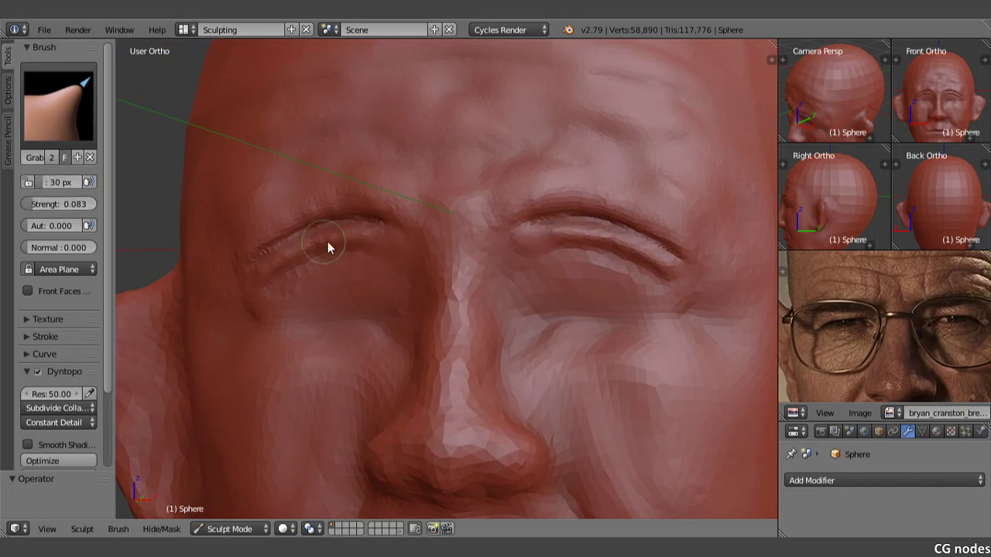
{"action": "middle_click_drag", "start_coordinate": [362, 245], "coordinate": [410, 237]}
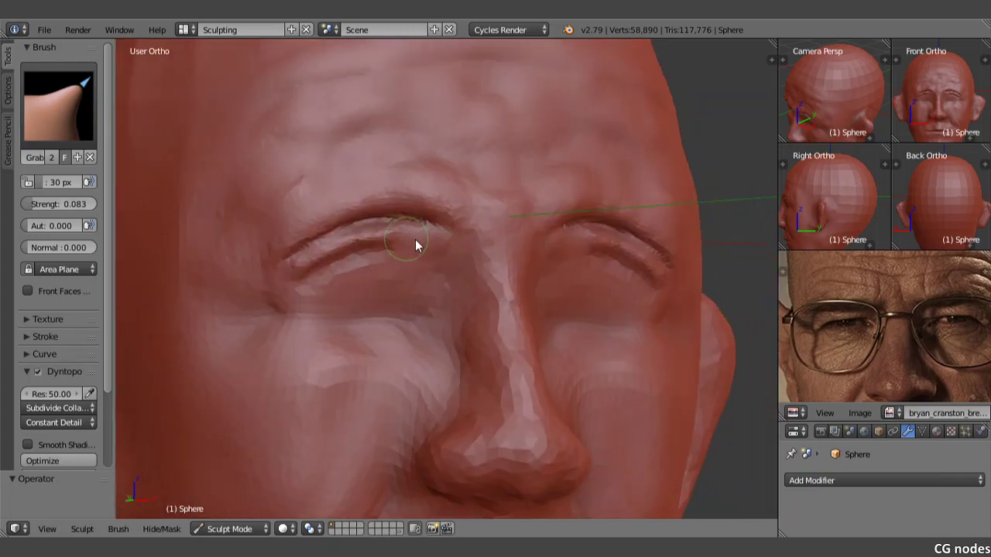
{"action": "left_click_drag", "start_coordinate": [43, 199], "coordinate": [60, 199]}
{"action": "mouse_move", "coordinate": [443, 244]}
{"action": "middle_mouse_down"}
{"action": "mouse_move", "coordinate": [332, 229]}
{"action": "mouse_move", "coordinate": [311, 262]}
{"action": "mouse_move", "coordinate": [394, 265]}
{"action": "mouse_move", "coordinate": [336, 235]}
{"action": "middle_mouse_up"}
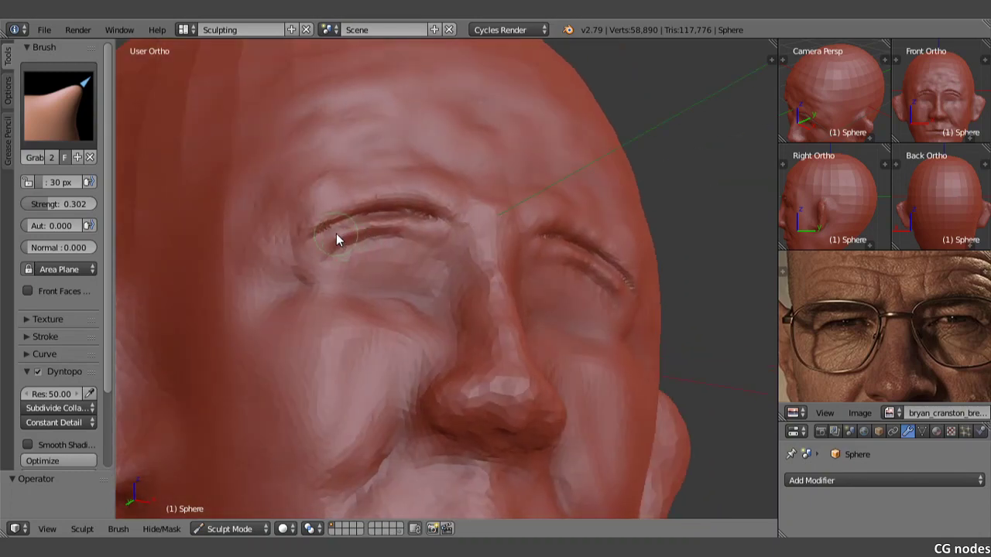
{"action": "scroll", "coordinate": [432, 276], "scroll_direction": "down", "scroll_amount": 2}
{"action": "scroll", "coordinate": [426, 273], "scroll_direction": "down", "scroll_amount": 1}
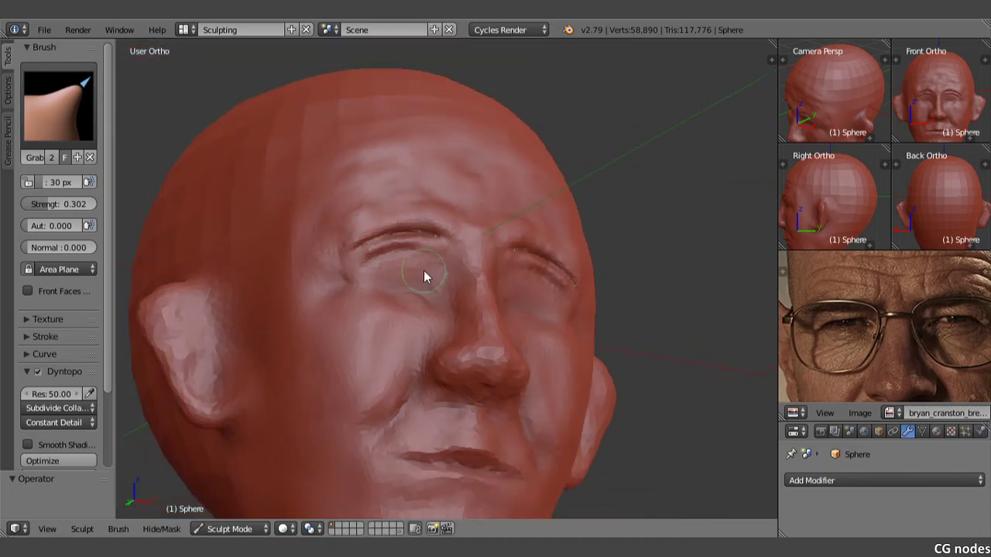
{"action": "middle_click_drag", "start_coordinate": [424, 270], "coordinate": [341, 288]}
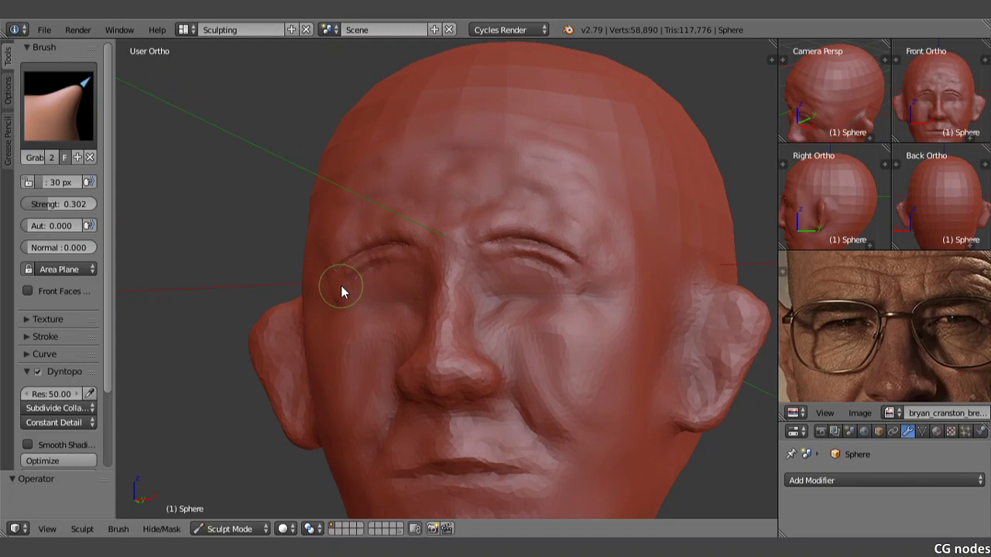
{"action": "left_click", "coordinate": [58, 105]}
Step: With the draw brush, deepen the crease under the right eye and build up the left eyelid and brow folds
{"action": "left_click", "coordinate": [402, 198]}
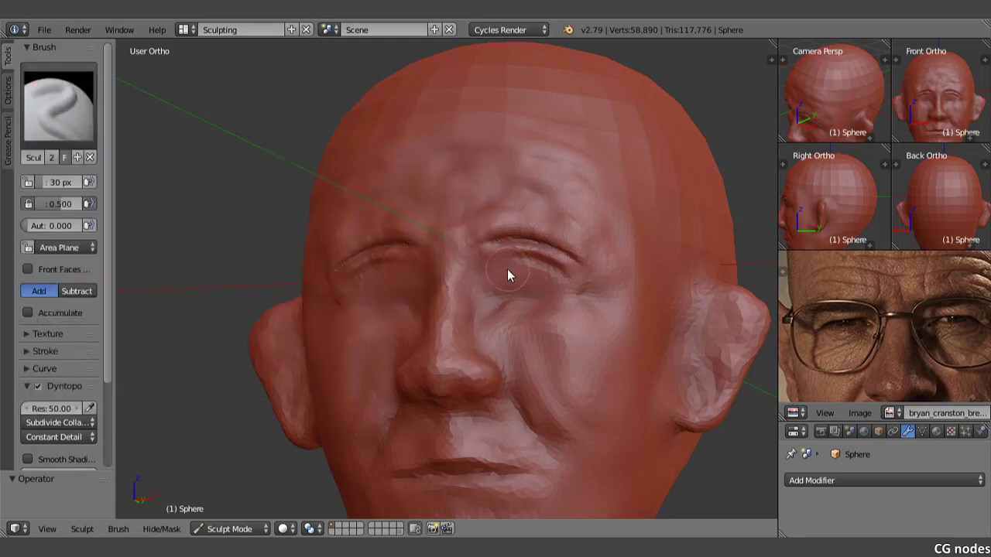
{"action": "mouse_move", "coordinate": [507, 275]}
{"action": "left_mouse_down"}
{"action": "mouse_move", "coordinate": [571, 287]}
{"action": "mouse_move", "coordinate": [505, 280]}
{"action": "mouse_move", "coordinate": [548, 287]}
{"action": "mouse_move", "coordinate": [506, 267]}
{"action": "mouse_move", "coordinate": [492, 277]}
{"action": "mouse_move", "coordinate": [518, 287]}
{"action": "mouse_move", "coordinate": [551, 282]}
{"action": "mouse_move", "coordinate": [504, 274]}
{"action": "left_mouse_up"}
{"action": "middle_click_drag", "start_coordinate": [501, 272], "coordinate": [542, 281]}
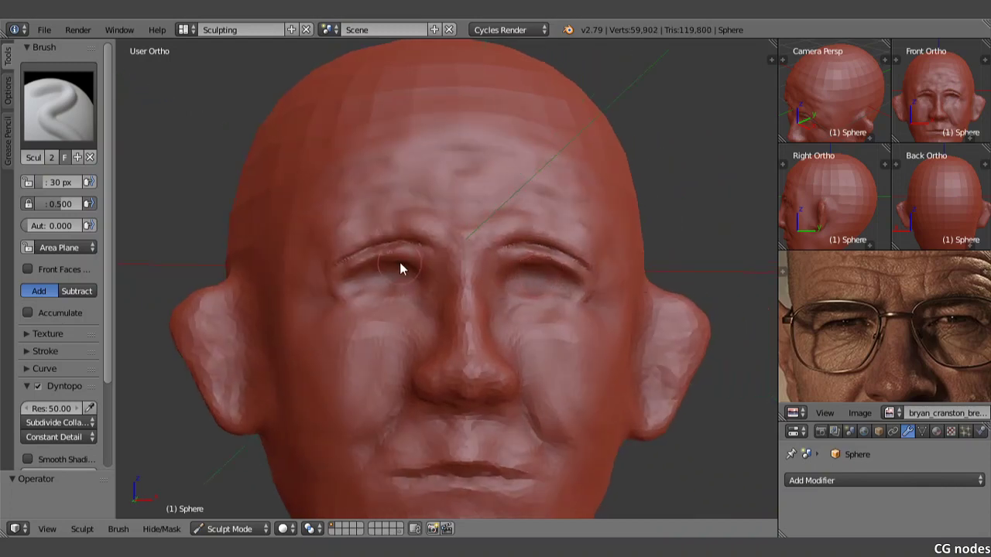
{"action": "scroll", "coordinate": [400, 269], "scroll_direction": "up", "scroll_amount": 2}
{"action": "scroll", "coordinate": [394, 265], "scroll_direction": "up", "scroll_amount": 1}
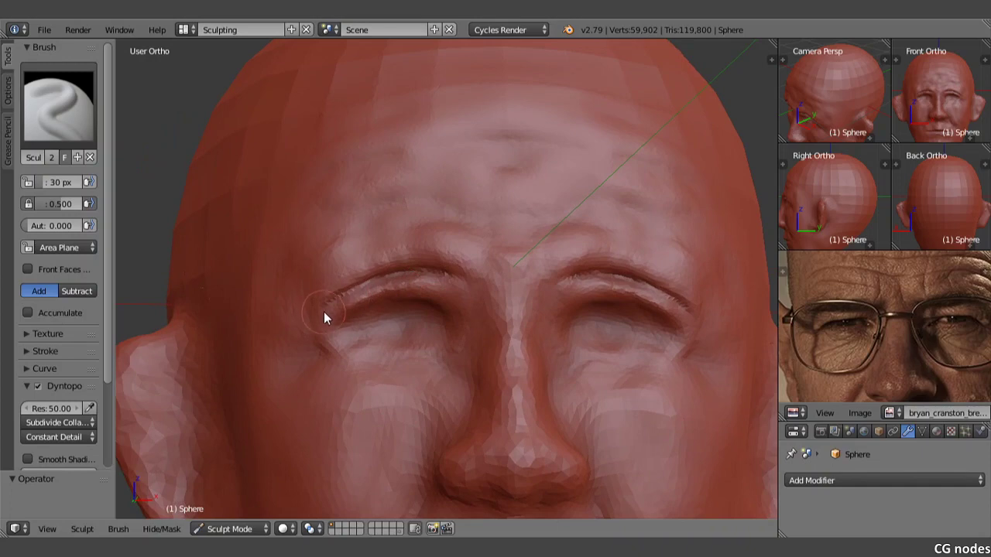
{"action": "mouse_move", "coordinate": [337, 314]}
{"action": "left_mouse_down"}
{"action": "mouse_move", "coordinate": [371, 296]}
{"action": "mouse_move", "coordinate": [449, 295]}
{"action": "mouse_move", "coordinate": [422, 255]}
{"action": "mouse_move", "coordinate": [375, 265]}
{"action": "mouse_move", "coordinate": [328, 295]}
{"action": "mouse_move", "coordinate": [374, 288]}
{"action": "left_mouse_up"}
{"action": "mouse_move", "coordinate": [431, 273]}
{"action": "left_mouse_down"}
{"action": "mouse_move", "coordinate": [472, 285]}
{"action": "mouse_move", "coordinate": [427, 277]}
{"action": "mouse_move", "coordinate": [332, 287]}
{"action": "mouse_move", "coordinate": [372, 265]}
{"action": "mouse_move", "coordinate": [467, 266]}
{"action": "mouse_move", "coordinate": [393, 245]}
{"action": "mouse_move", "coordinate": [332, 279]}
{"action": "left_mouse_up"}
Step: Set the brush radius to 42 px and soften the crease along the left brow
{"action": "key", "text": "f"}
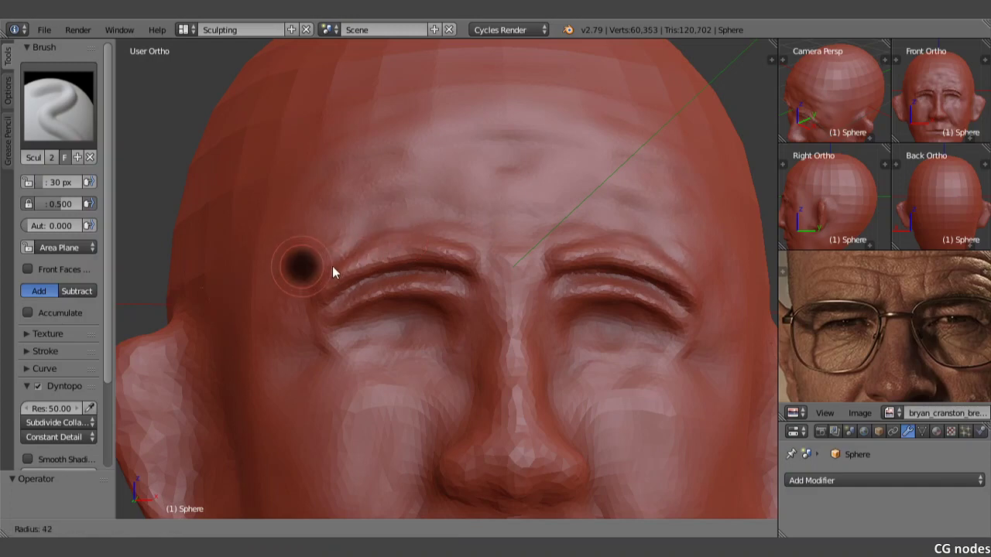
{"action": "left_click", "coordinate": [332, 266]}
{"action": "mouse_move", "coordinate": [326, 271]}
{"action": "left_mouse_down", "text": "shift"}
{"action": "mouse_move", "coordinate": [393, 246]}
{"action": "mouse_move", "coordinate": [483, 264]}
{"action": "mouse_move", "coordinate": [364, 264]}
{"action": "mouse_move", "coordinate": [329, 295]}
{"action": "mouse_move", "coordinate": [451, 289]}
{"action": "mouse_move", "coordinate": [379, 290]}
{"action": "mouse_move", "coordinate": [341, 312]}
{"action": "left_mouse_up", "text": "shift"}
{"action": "mouse_move", "coordinate": [341, 311]}
{"action": "middle_mouse_down"}
{"action": "mouse_move", "coordinate": [399, 309]}
{"action": "mouse_move", "coordinate": [381, 285]}
{"action": "middle_mouse_up"}
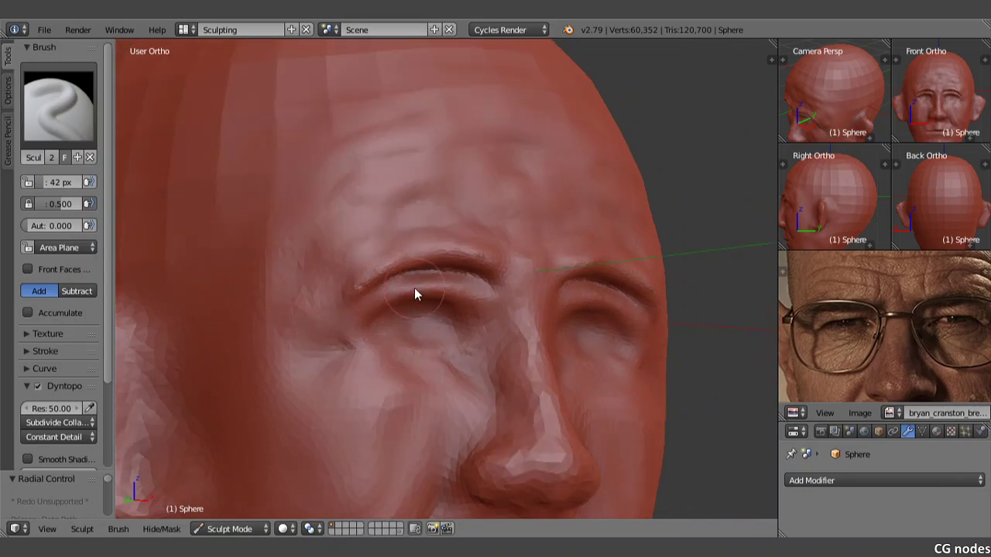
{"action": "middle_click_drag", "start_coordinate": [425, 308], "coordinate": [429, 311]}
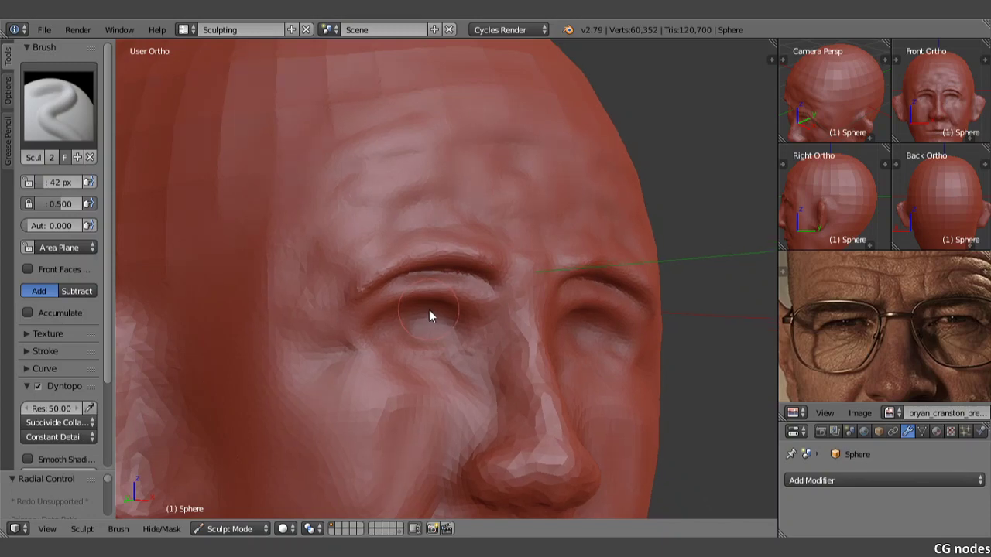
Step: Use the Grab brush to pull the upper eyelid crease into a crisper fold
{"action": "left_click", "coordinate": [58, 104]}
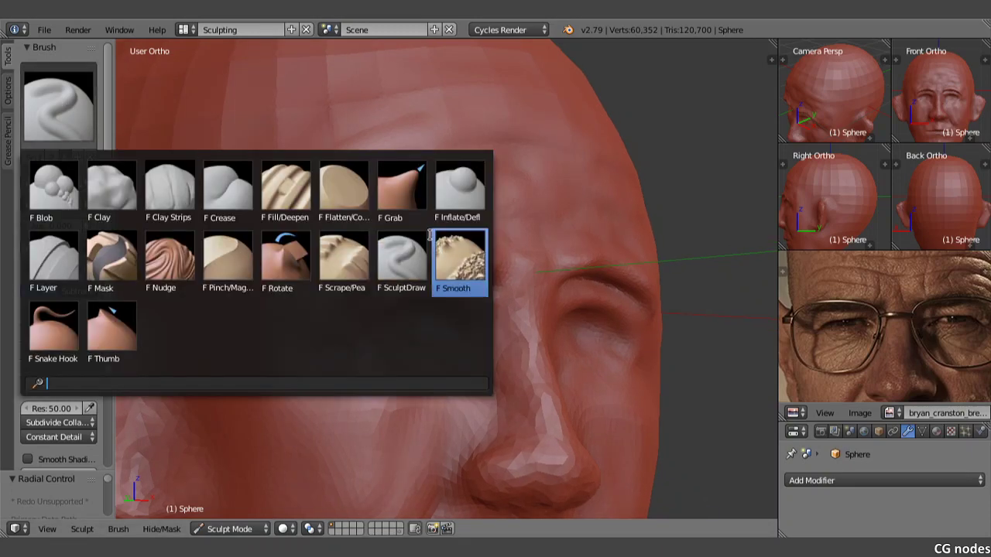
{"action": "left_click", "coordinate": [377, 169]}
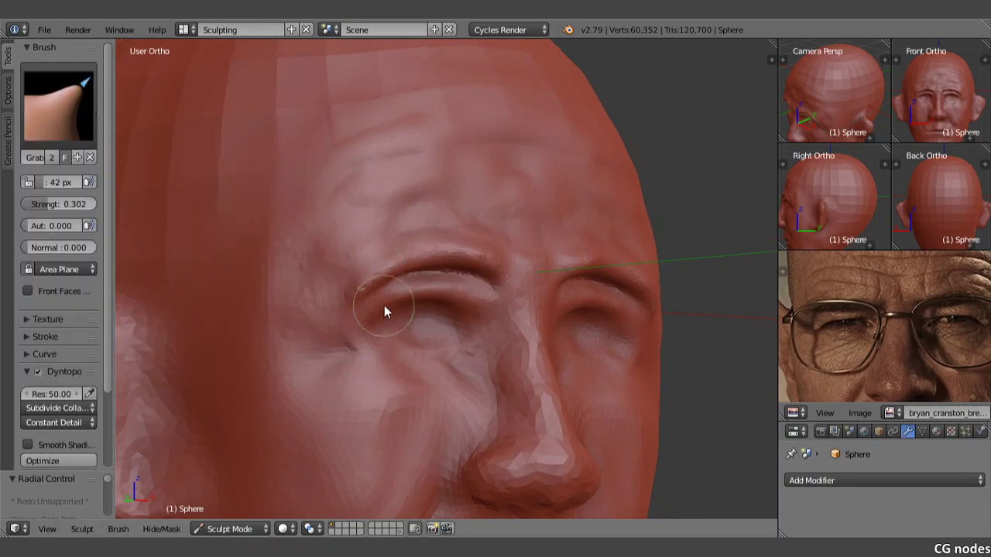
{"action": "mouse_move", "coordinate": [375, 294]}
{"action": "left_mouse_down"}
{"action": "mouse_move", "coordinate": [389, 319]}
{"action": "mouse_move", "coordinate": [375, 315]}
{"action": "left_mouse_up"}
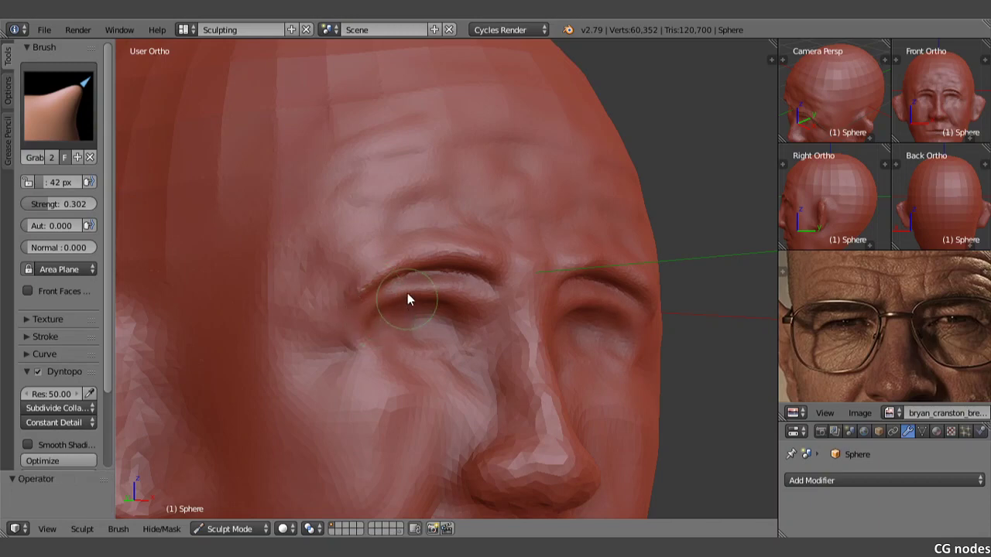
{"action": "mouse_move", "coordinate": [422, 291]}
{"action": "left_mouse_down"}
{"action": "mouse_move", "coordinate": [442, 302]}
{"action": "mouse_move", "coordinate": [422, 288]}
{"action": "left_mouse_up"}
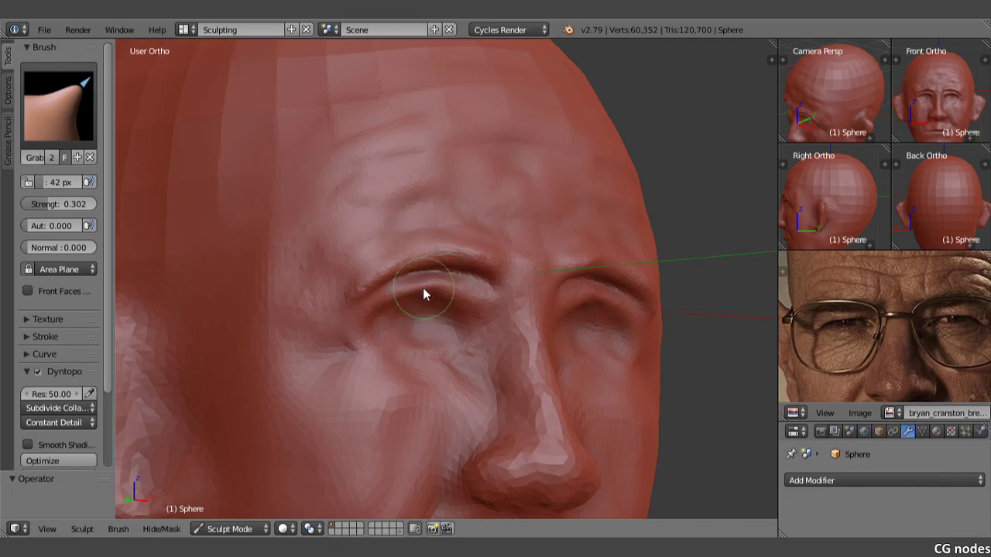
{"action": "mouse_move", "coordinate": [392, 289]}
{"action": "middle_mouse_down"}
{"action": "mouse_move", "coordinate": [428, 298]}
{"action": "mouse_move", "coordinate": [352, 285]}
{"action": "middle_mouse_up"}
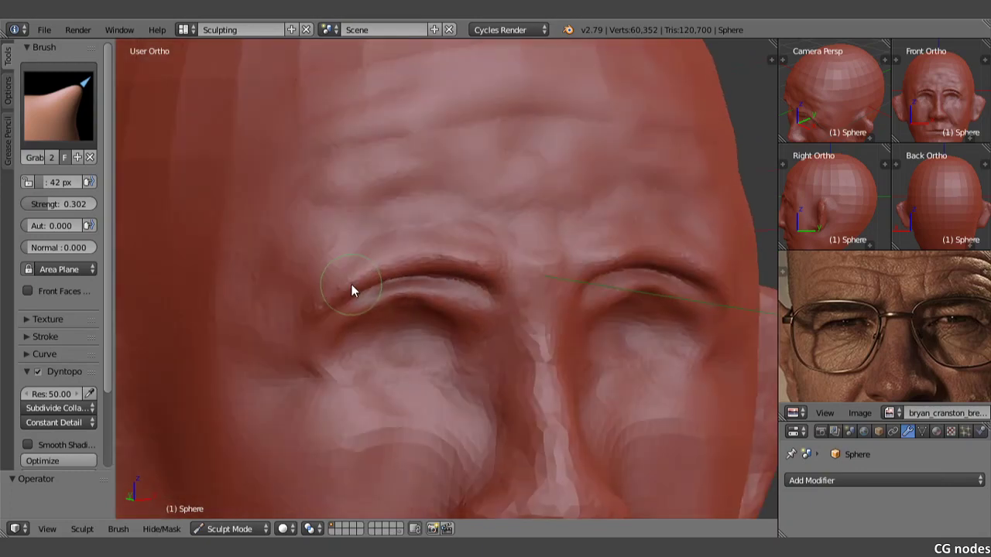
Step: With SculptDraw, stroke horizontal forehead wrinkles and raise a ridge along the left brow
{"action": "left_click", "coordinate": [78, 108]}
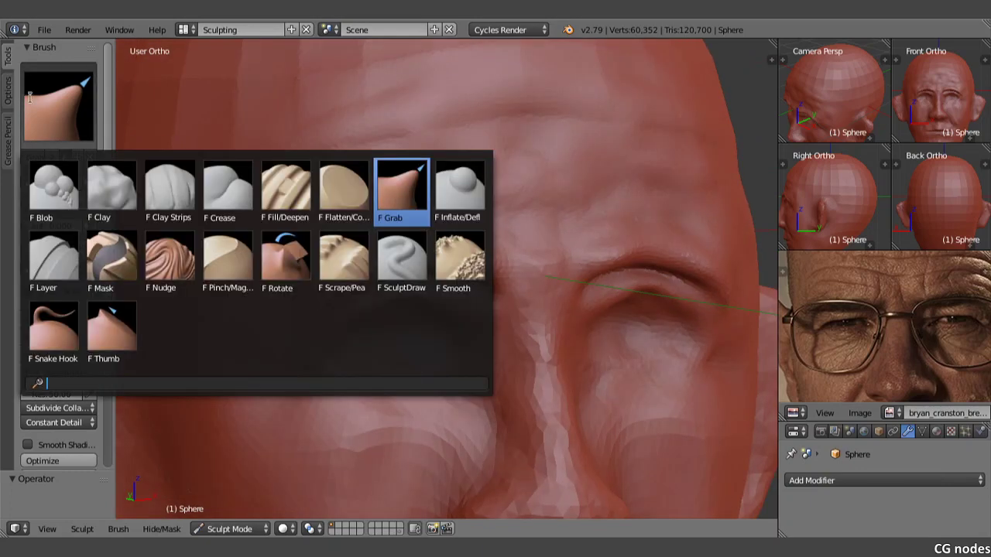
{"action": "left_click", "coordinate": [396, 259]}
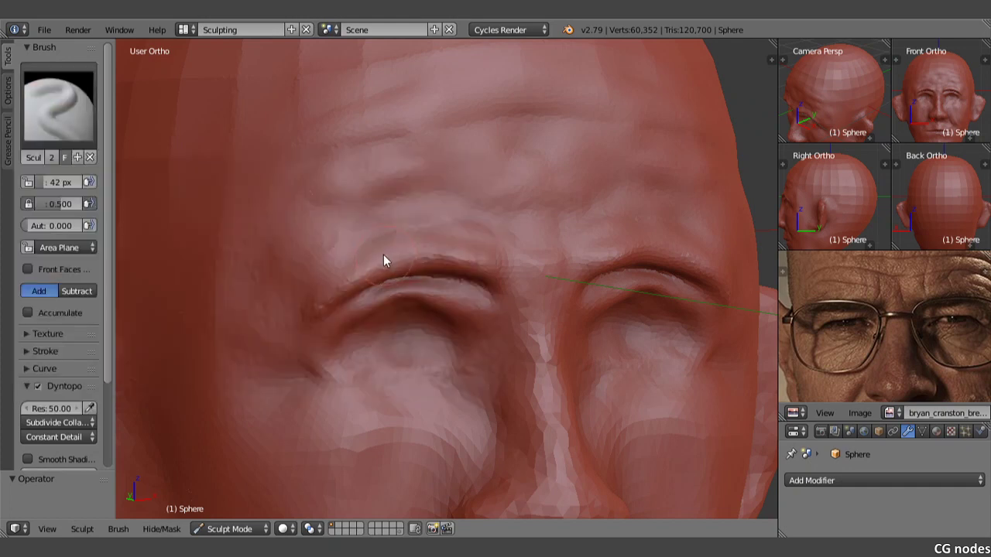
{"action": "mouse_move", "coordinate": [328, 277]}
{"action": "left_mouse_down"}
{"action": "mouse_move", "coordinate": [426, 239]}
{"action": "mouse_move", "coordinate": [514, 237]}
{"action": "mouse_move", "coordinate": [389, 250]}
{"action": "mouse_move", "coordinate": [502, 256]}
{"action": "mouse_move", "coordinate": [431, 246]}
{"action": "mouse_move", "coordinate": [283, 310]}
{"action": "mouse_move", "coordinate": [456, 235]}
{"action": "mouse_move", "coordinate": [382, 223]}
{"action": "mouse_move", "coordinate": [392, 214]}
{"action": "mouse_move", "coordinate": [305, 261]}
{"action": "mouse_move", "coordinate": [353, 264]}
{"action": "mouse_move", "coordinate": [504, 240]}
{"action": "mouse_move", "coordinate": [410, 217]}
{"action": "mouse_move", "coordinate": [299, 277]}
{"action": "mouse_move", "coordinate": [353, 235]}
{"action": "mouse_move", "coordinate": [491, 228]}
{"action": "mouse_move", "coordinate": [372, 245]}
{"action": "mouse_move", "coordinate": [458, 250]}
{"action": "mouse_move", "coordinate": [466, 260]}
{"action": "mouse_move", "coordinate": [373, 261]}
{"action": "mouse_move", "coordinate": [520, 241]}
{"action": "mouse_move", "coordinate": [498, 221]}
{"action": "mouse_move", "coordinate": [447, 206]}
{"action": "mouse_move", "coordinate": [288, 237]}
{"action": "mouse_move", "coordinate": [377, 230]}
{"action": "left_mouse_up"}
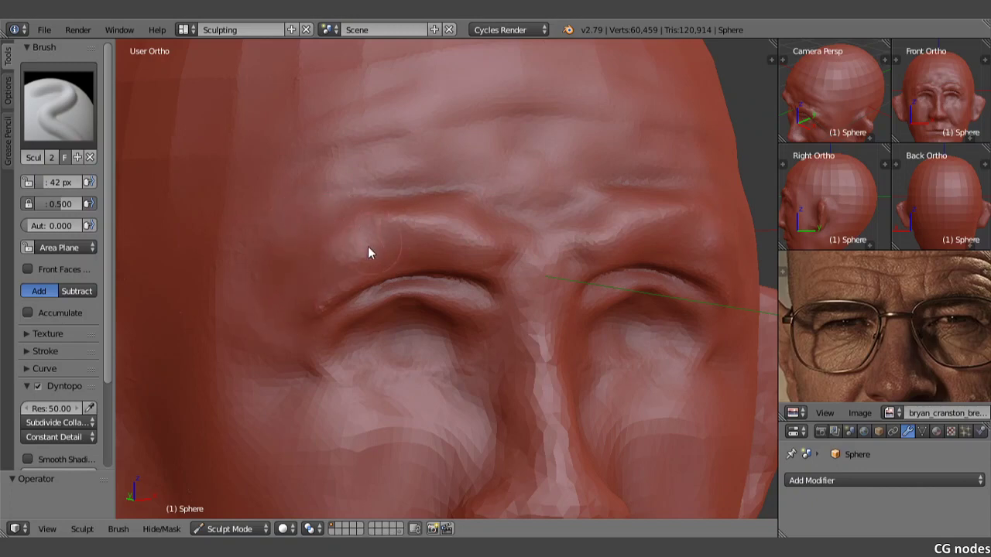
{"action": "mouse_move", "coordinate": [331, 259]}
{"action": "left_mouse_down", "text": "shift"}
{"action": "mouse_move", "coordinate": [495, 239]}
{"action": "mouse_move", "coordinate": [521, 257]}
{"action": "mouse_move", "coordinate": [489, 218]}
{"action": "mouse_move", "coordinate": [375, 207]}
{"action": "left_mouse_up", "text": "shift"}
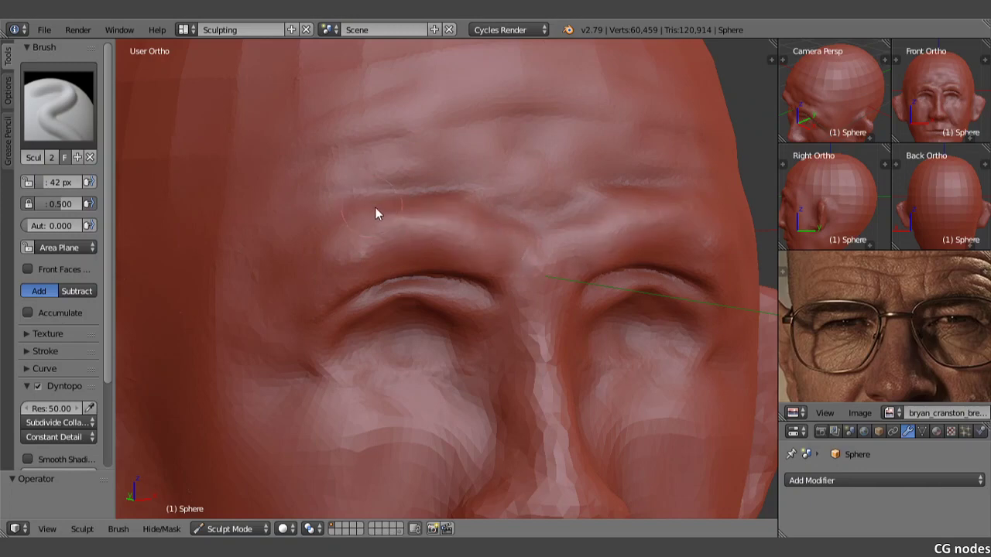
{"action": "mouse_move", "coordinate": [402, 229]}
{"action": "middle_mouse_down"}
{"action": "mouse_move", "coordinate": [405, 183]}
{"action": "mouse_move", "coordinate": [397, 261]}
{"action": "middle_mouse_up"}
{"action": "mouse_move", "coordinate": [389, 257]}
{"action": "left_mouse_down"}
{"action": "mouse_move", "coordinate": [381, 242]}
{"action": "mouse_move", "coordinate": [426, 246]}
{"action": "left_mouse_up"}
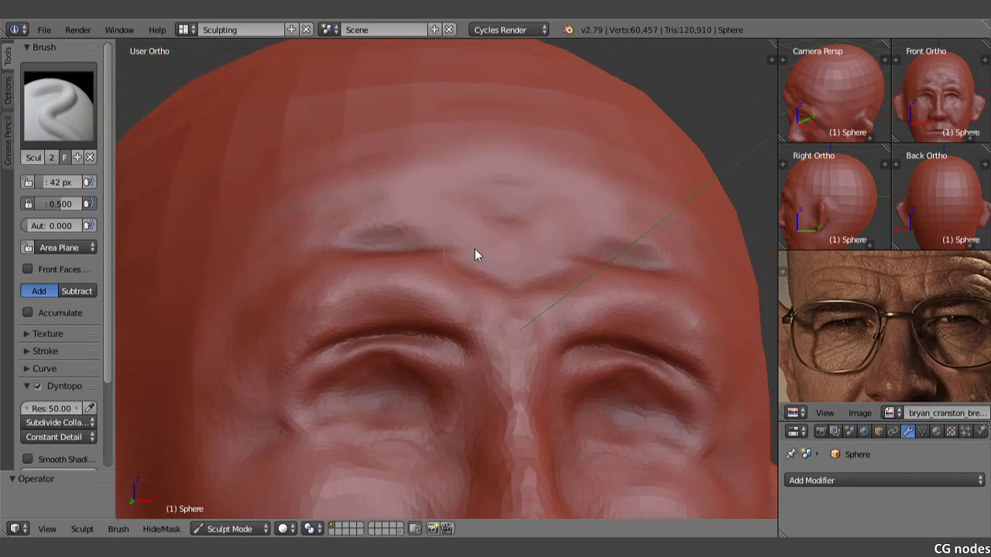
{"action": "left_click", "coordinate": [43, 107]}
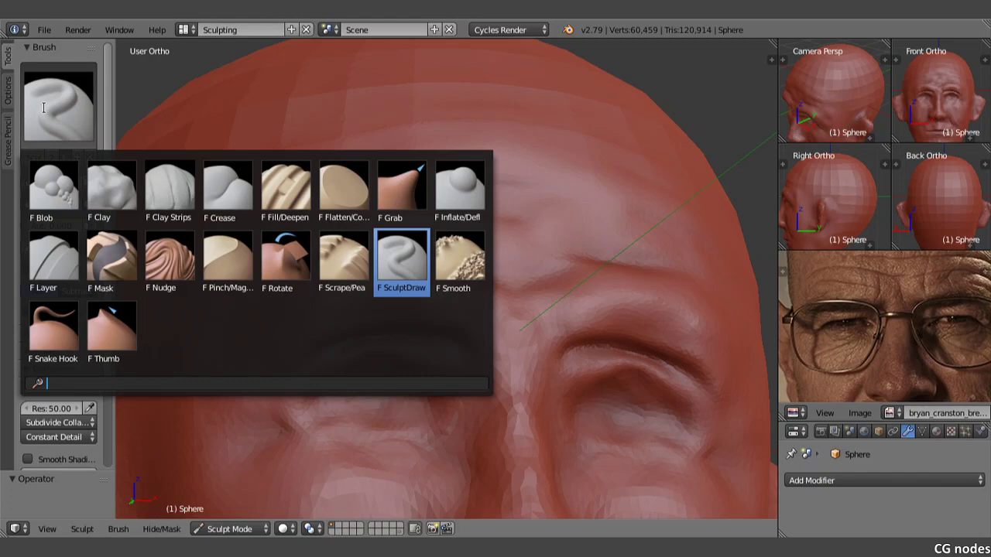
Step: With the Clay brush, build up several wrinkle marks across the forehead
{"action": "left_click", "coordinate": [112, 189]}
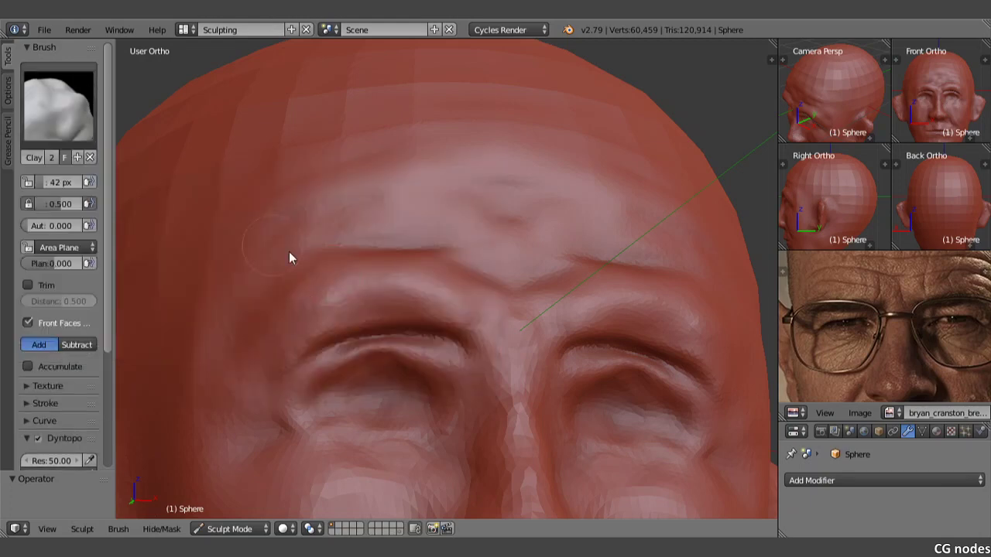
{"action": "mouse_move", "coordinate": [451, 255]}
{"action": "left_mouse_down"}
{"action": "mouse_move", "coordinate": [464, 242]}
{"action": "mouse_move", "coordinate": [357, 249]}
{"action": "left_mouse_up"}
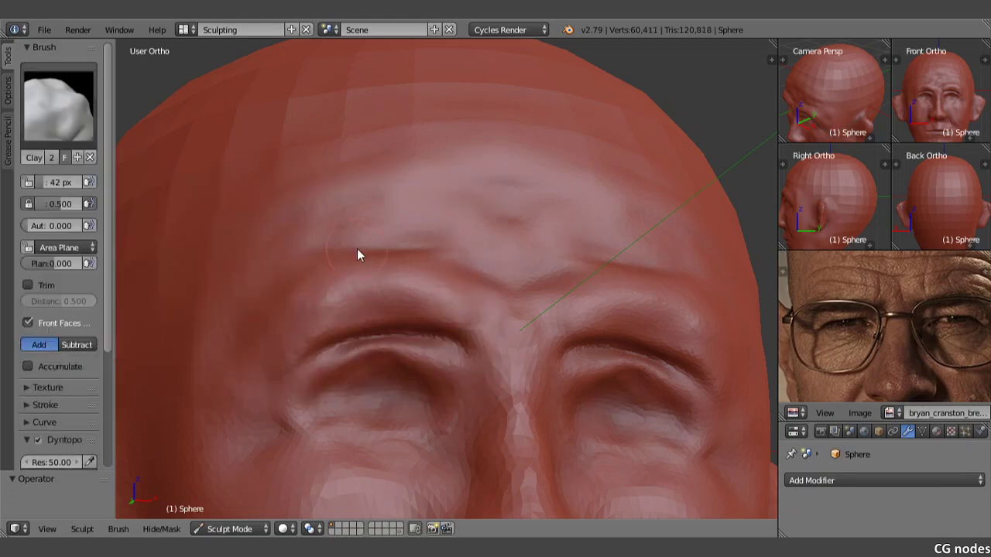
{"action": "middle_click_drag", "start_coordinate": [357, 249], "coordinate": [377, 276]}
{"action": "left_click_drag", "start_coordinate": [455, 246], "coordinate": [522, 268]}
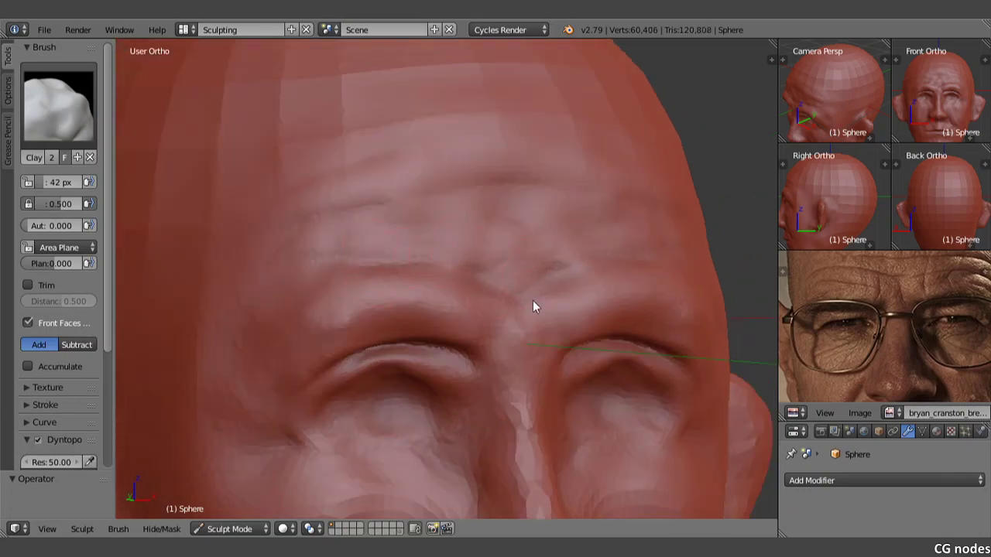
{"action": "left_click_drag", "start_coordinate": [533, 305], "coordinate": [477, 294]}
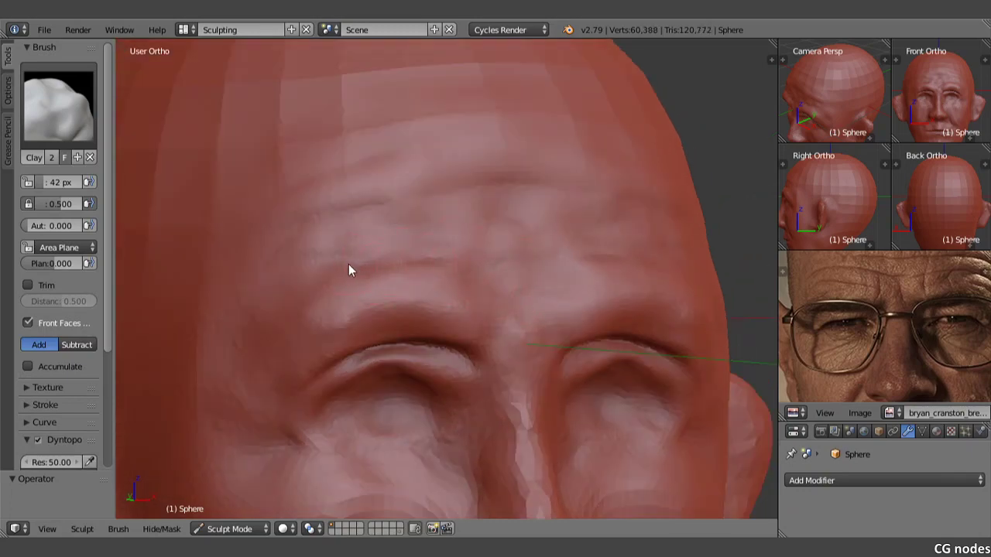
{"action": "left_click_drag", "start_coordinate": [348, 265], "coordinate": [368, 272]}
{"action": "mouse_move", "coordinate": [277, 242]}
{"action": "left_mouse_down"}
{"action": "mouse_move", "coordinate": [343, 270]}
{"action": "mouse_move", "coordinate": [363, 242]}
{"action": "mouse_move", "coordinate": [501, 215]}
{"action": "left_mouse_up"}
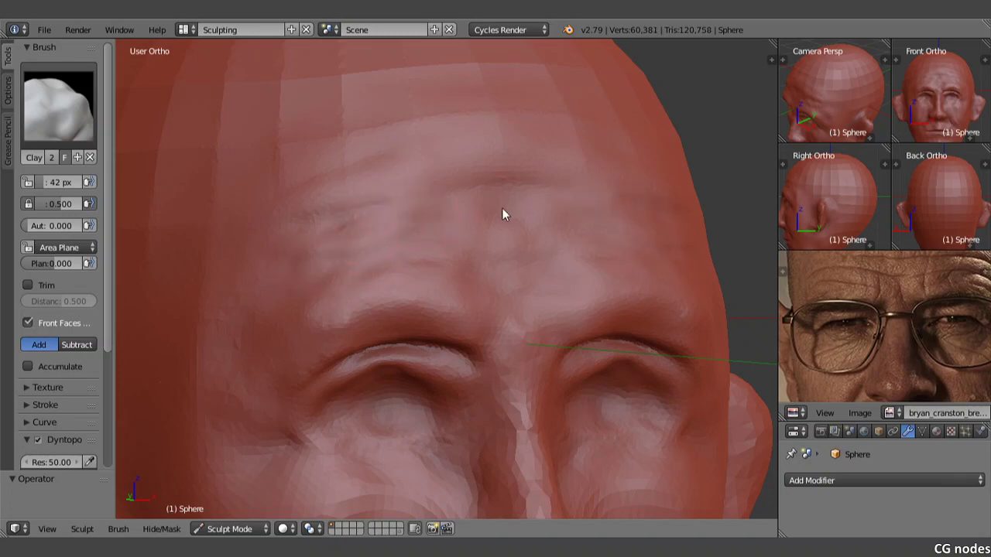
Step: Reshape the crease and brow above the left eye
{"action": "left_click_drag", "start_coordinate": [422, 260], "coordinate": [378, 258]}
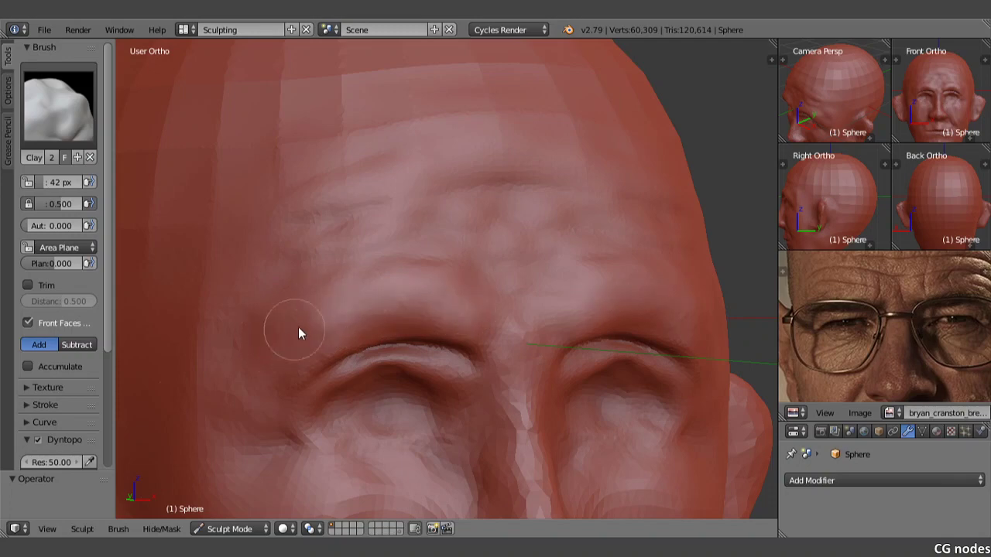
{"action": "left_click_drag", "start_coordinate": [312, 361], "coordinate": [434, 309]}
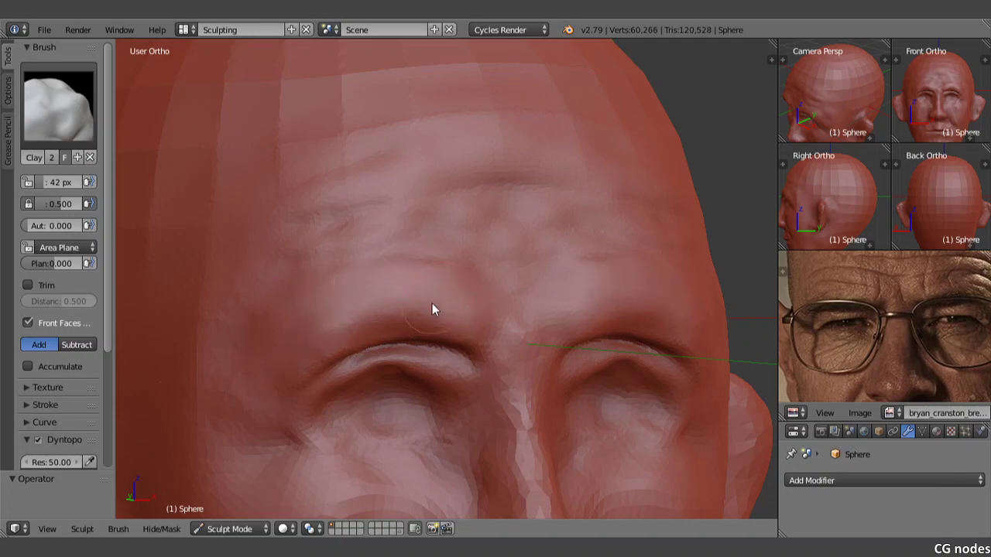
{"action": "mouse_move", "coordinate": [305, 320]}
{"action": "middle_mouse_down"}
{"action": "mouse_move", "coordinate": [413, 310]}
{"action": "mouse_move", "coordinate": [405, 214]}
{"action": "mouse_move", "coordinate": [442, 248]}
{"action": "mouse_move", "coordinate": [393, 250]}
{"action": "middle_mouse_up"}
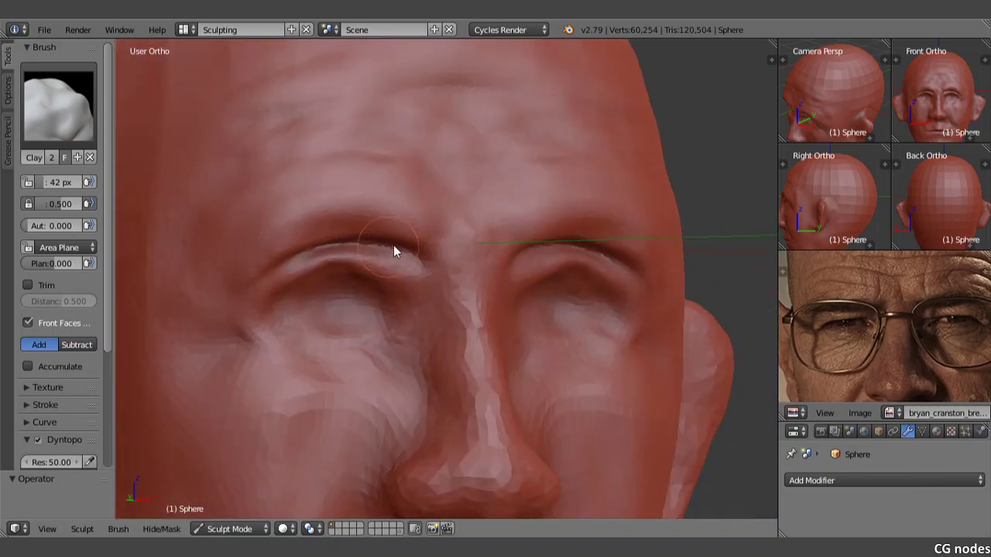
Step: With the Grab brush, pull up the left upper eyelid ridge and smooth its fold
{"action": "left_click", "coordinate": [64, 132]}
{"action": "left_click", "coordinate": [401, 192]}
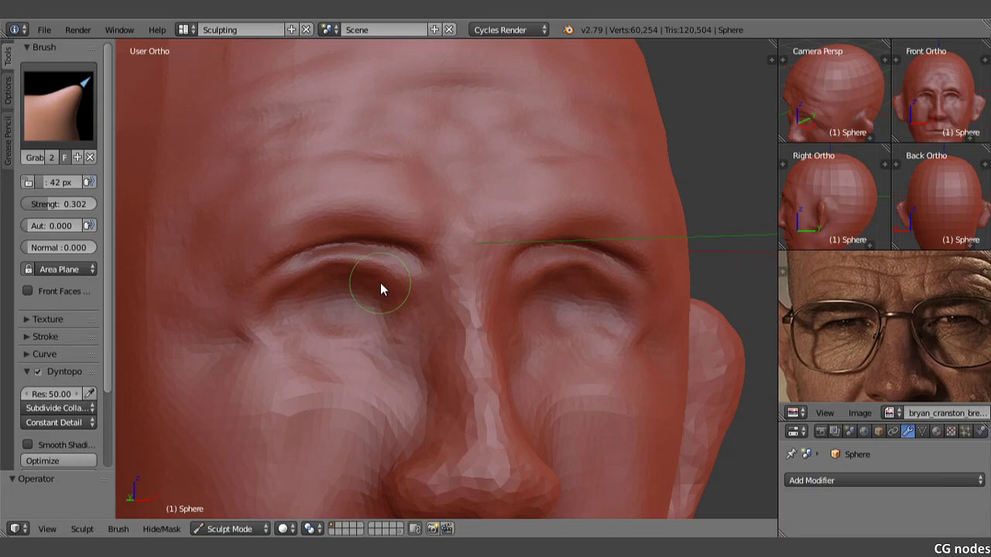
{"action": "scroll", "coordinate": [382, 282], "scroll_direction": "up", "scroll_amount": 1}
{"action": "left_click_drag", "start_coordinate": [374, 286], "coordinate": [385, 260]}
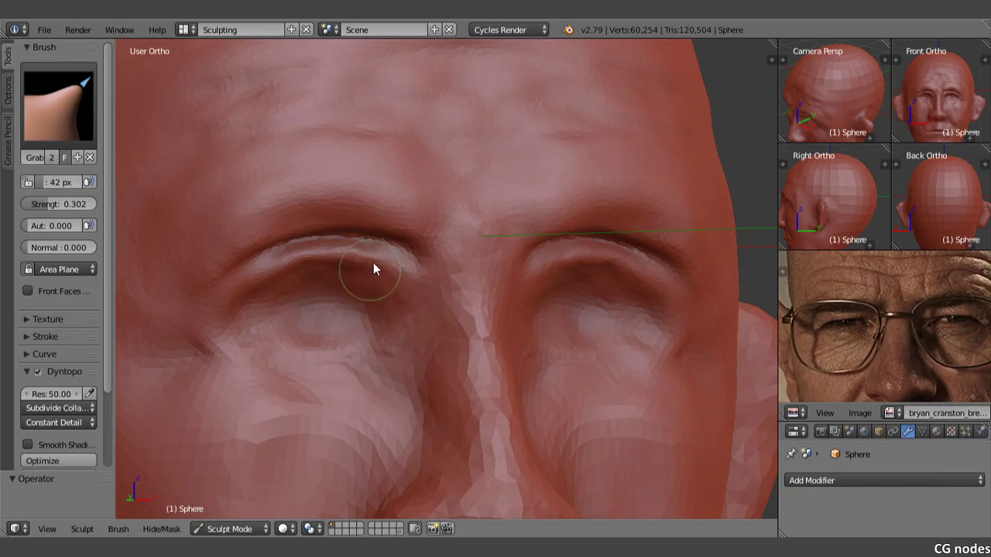
{"action": "left_click_drag", "start_coordinate": [351, 262], "coordinate": [333, 267]}
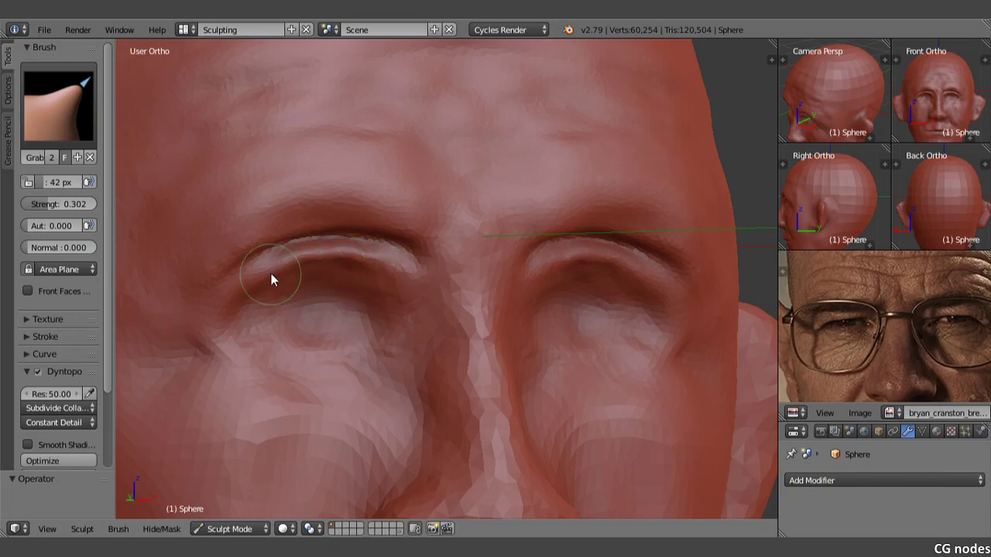
{"action": "left_click_drag", "start_coordinate": [271, 291], "coordinate": [385, 283]}
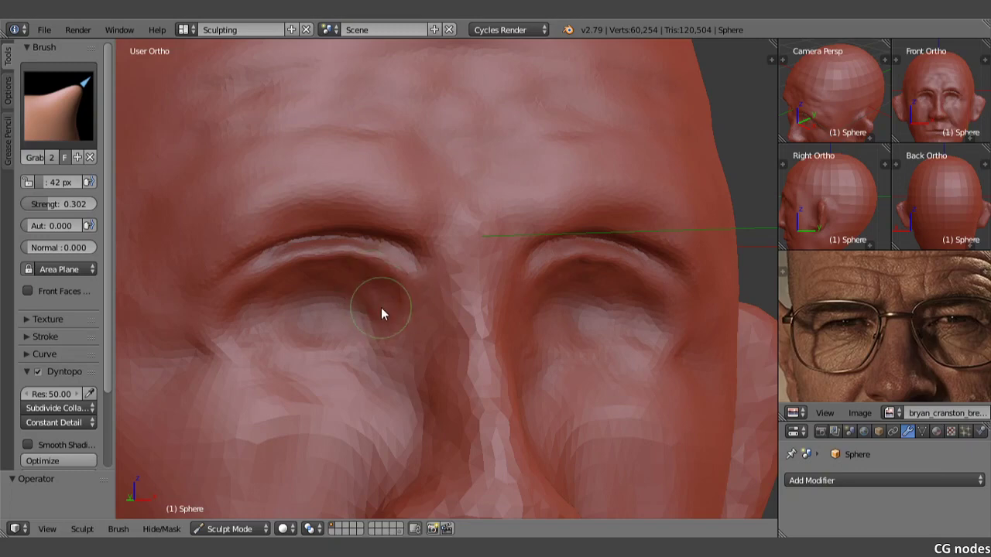
Step: Undo a pulled-down outer eyelid end, then pull the lower eyelid area into shape
{"action": "left_click_drag", "start_coordinate": [388, 247], "coordinate": [406, 263]}
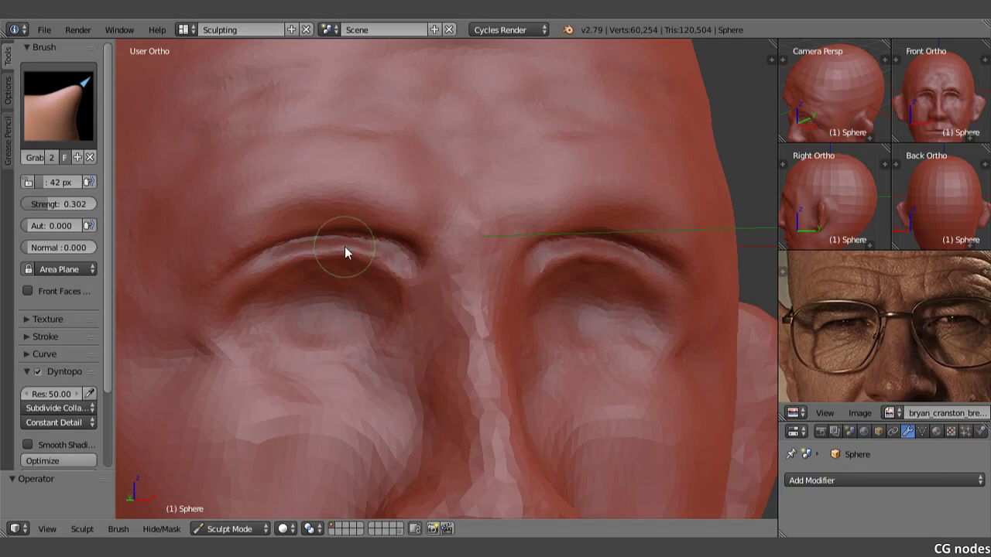
{"action": "key", "text": "ctrl+z"}
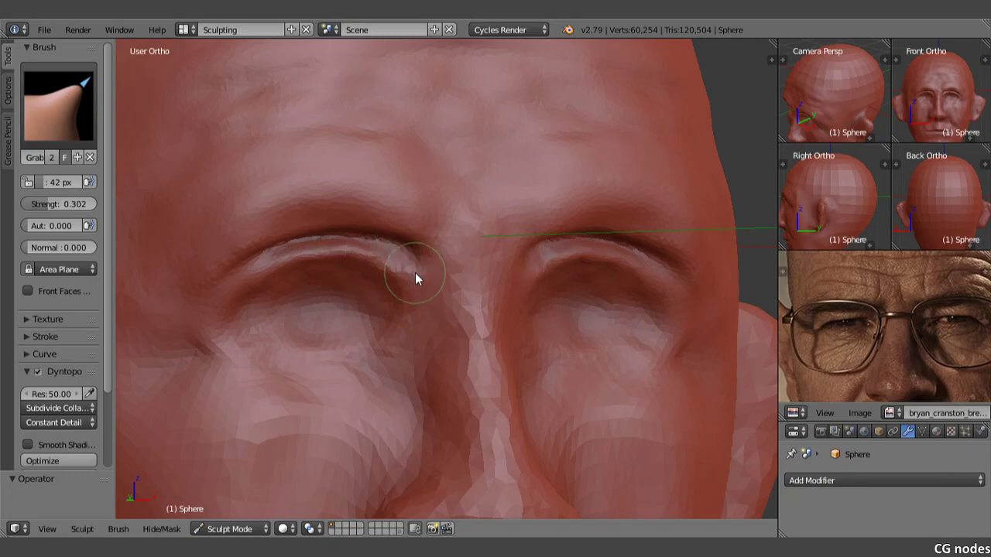
{"action": "middle_click_drag", "start_coordinate": [354, 262], "coordinate": [357, 245]}
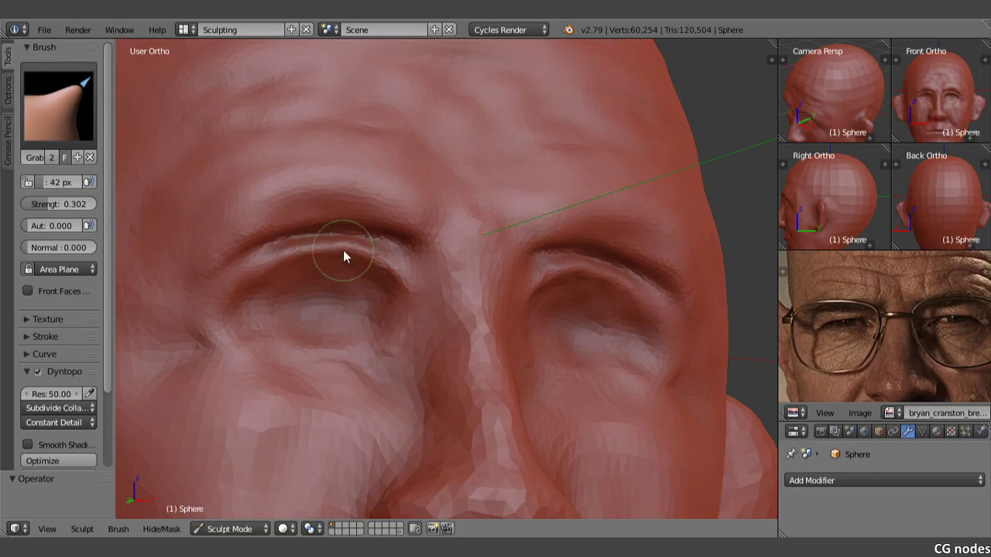
{"action": "key", "text": "KP_8"}
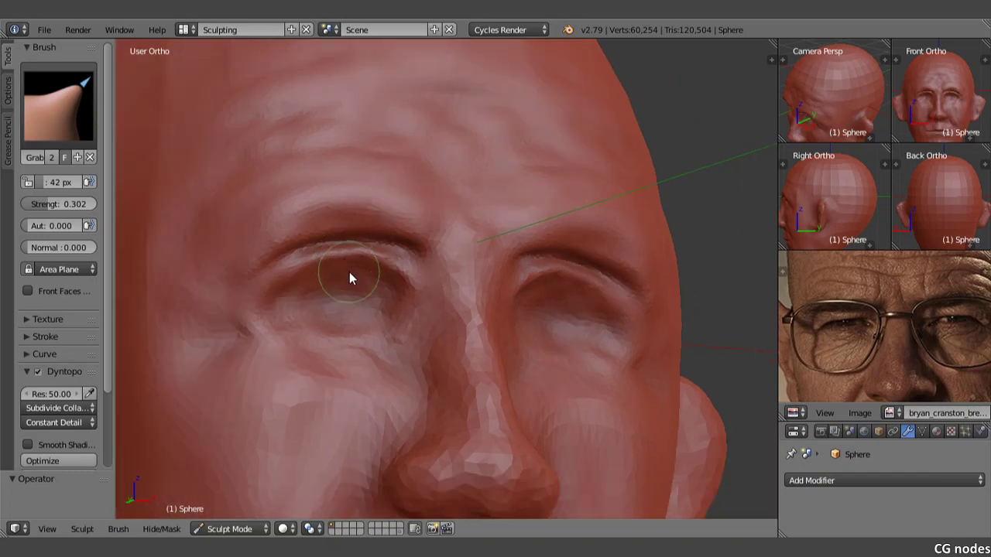
{"action": "key", "text": "KP_2"}
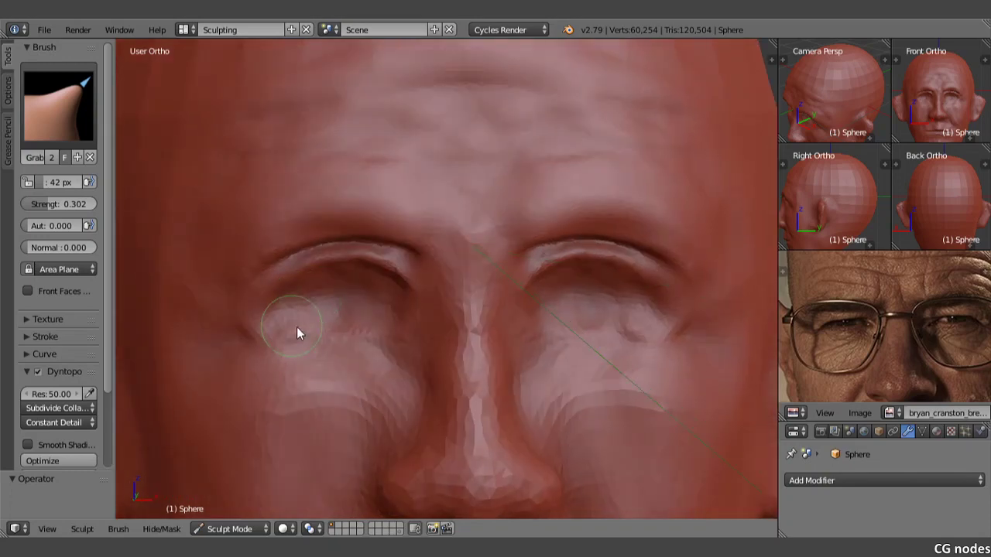
{"action": "left_click_drag", "start_coordinate": [296, 327], "coordinate": [356, 335]}
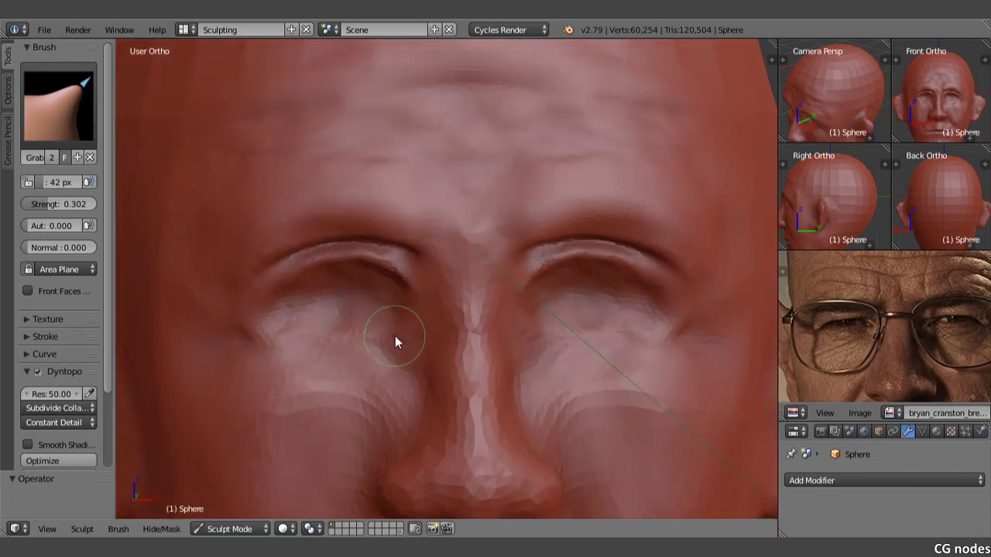
Step: Add ridge detail near the inner corner of the eye
{"action": "left_click", "coordinate": [58, 104]}
{"action": "left_click", "coordinate": [399, 220]}
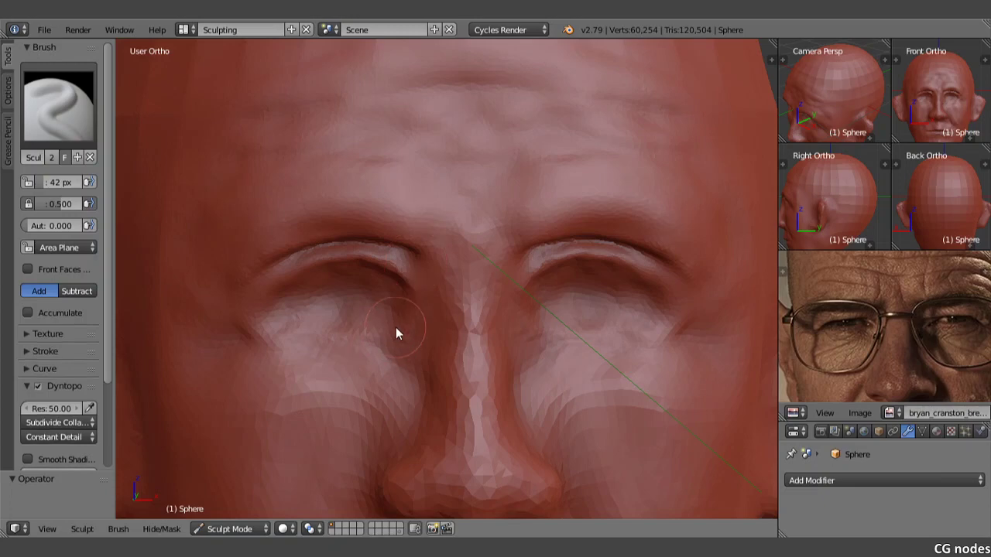
{"action": "mouse_move", "coordinate": [405, 308]}
{"action": "left_mouse_down"}
{"action": "mouse_move", "coordinate": [393, 307]}
{"action": "mouse_move", "coordinate": [408, 305]}
{"action": "mouse_move", "coordinate": [412, 320]}
{"action": "mouse_move", "coordinate": [415, 299]}
{"action": "mouse_move", "coordinate": [399, 278]}
{"action": "left_mouse_up"}
{"action": "left_click", "coordinate": [65, 118]}
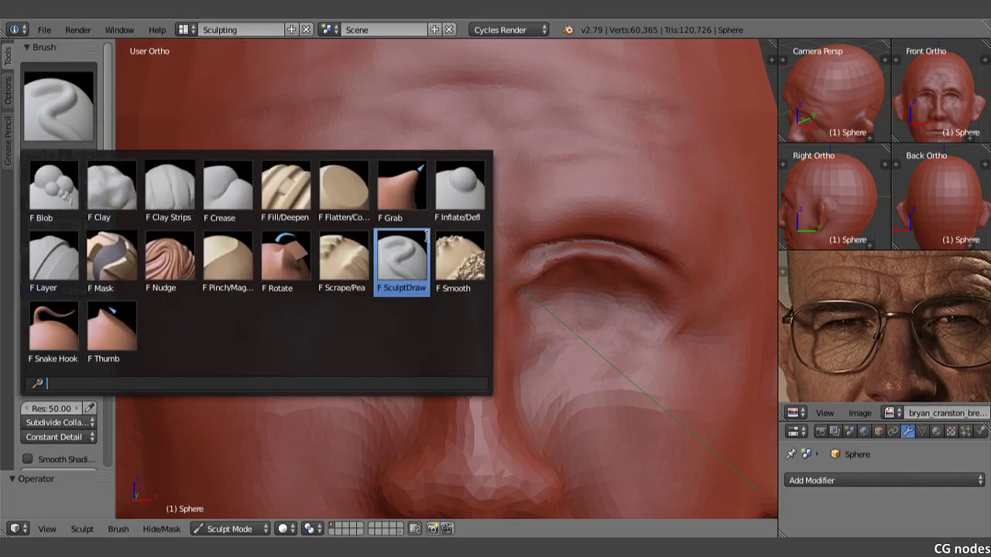
{"action": "left_click", "coordinate": [460, 266]}
Step: With the Grab brush, pull the inner brow down along its length and reshape the upper eyelid crease
{"action": "left_click", "coordinate": [41, 91]}
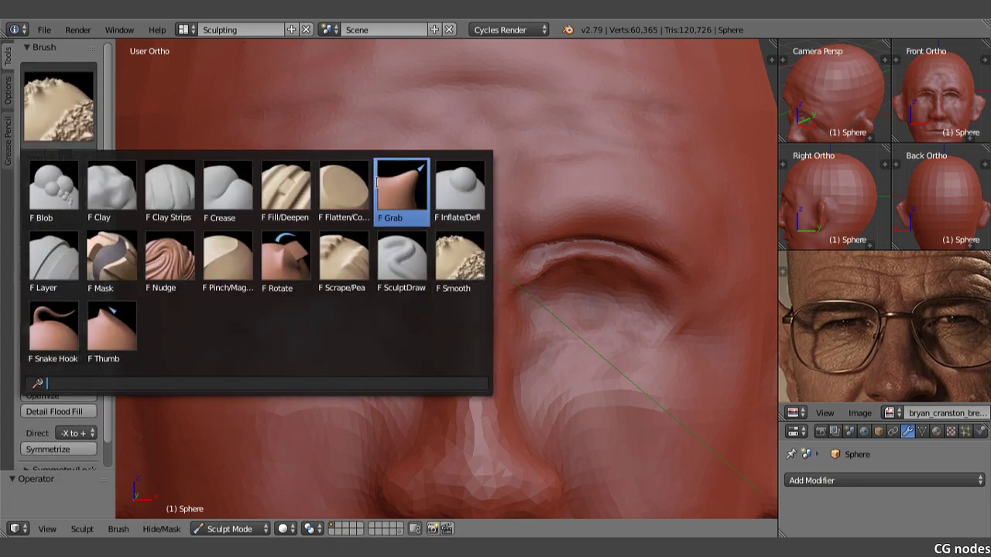
{"action": "left_click", "coordinate": [400, 188]}
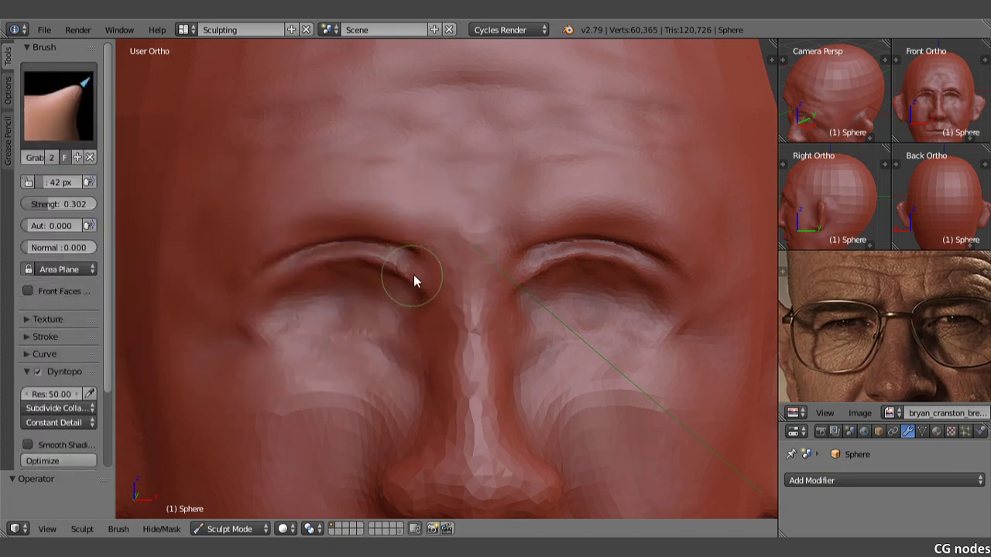
{"action": "left_click_drag", "start_coordinate": [415, 278], "coordinate": [411, 293]}
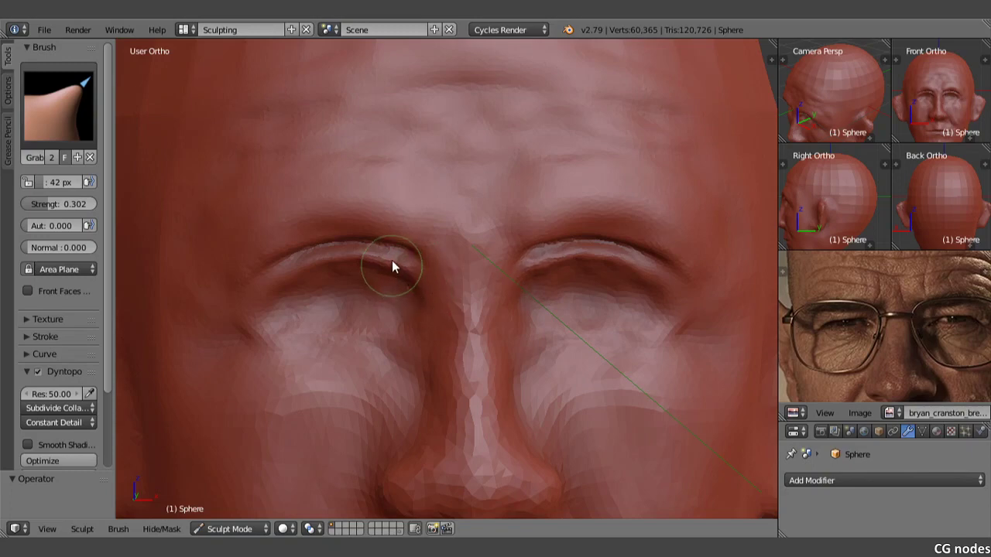
{"action": "left_click_drag", "start_coordinate": [385, 258], "coordinate": [414, 278]}
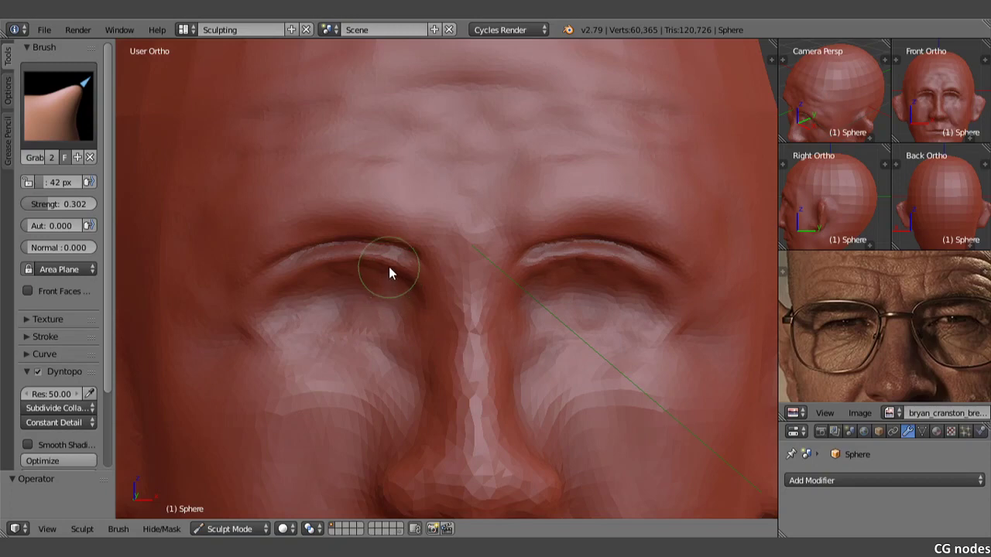
{"action": "middle_click_drag", "start_coordinate": [391, 259], "coordinate": [403, 245]}
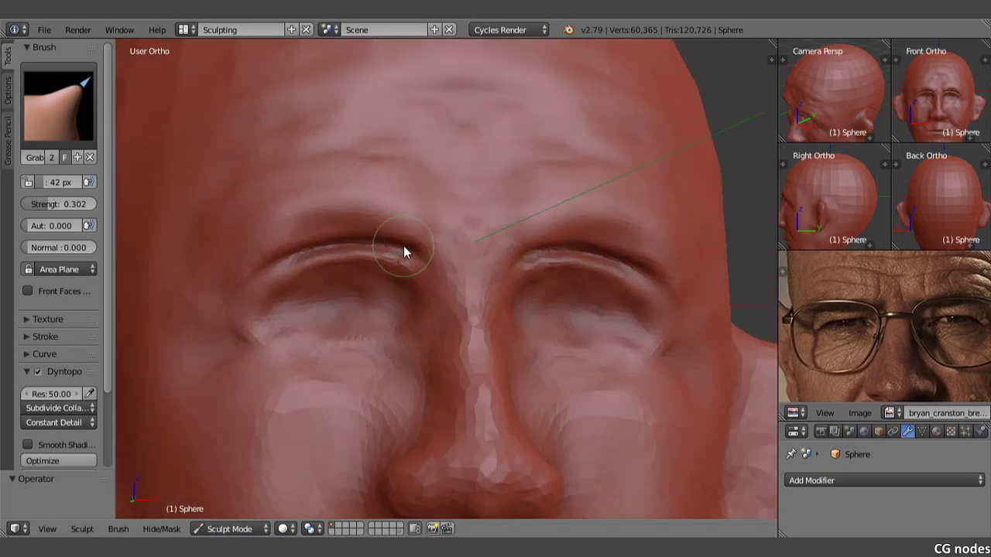
{"action": "scroll", "coordinate": [408, 245], "scroll_direction": "up", "scroll_amount": 2}
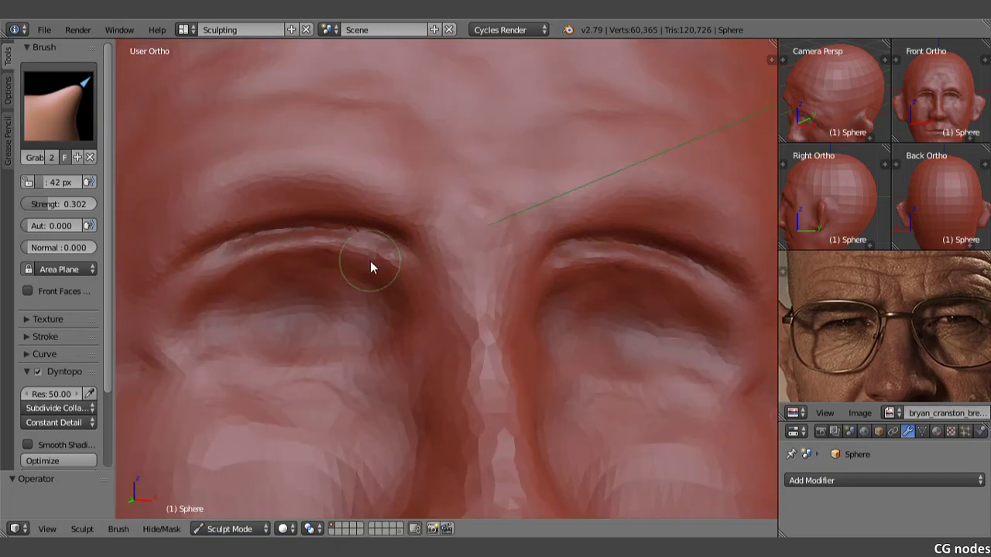
{"action": "mouse_move", "coordinate": [369, 266]}
{"action": "middle_mouse_down"}
{"action": "mouse_move", "coordinate": [411, 266]}
{"action": "mouse_move", "coordinate": [382, 257]}
{"action": "middle_mouse_up"}
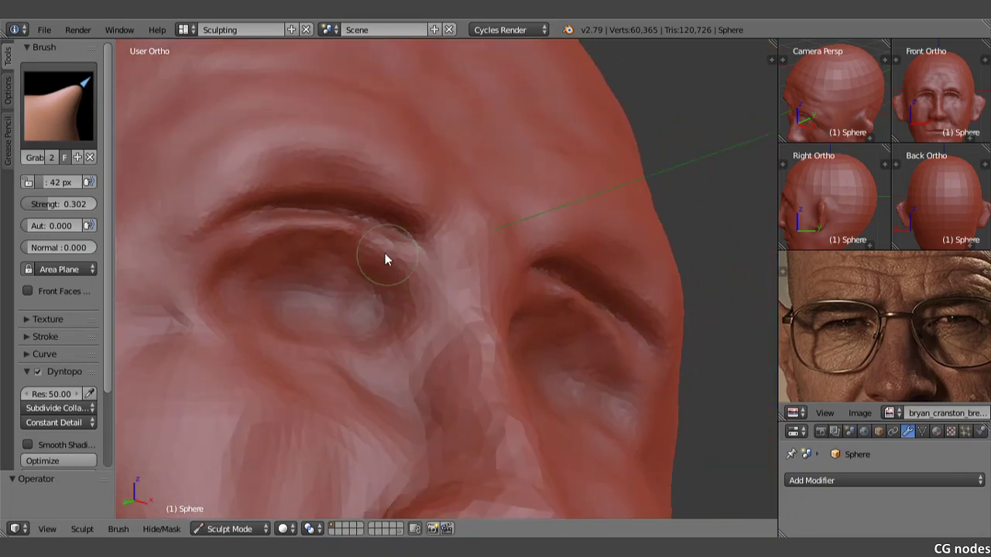
{"action": "left_click_drag", "start_coordinate": [377, 242], "coordinate": [387, 247]}
Step: With SculptDraw, add a little volume under the left eye, then zoom out to view the head
{"action": "left_click", "coordinate": [50, 136]}
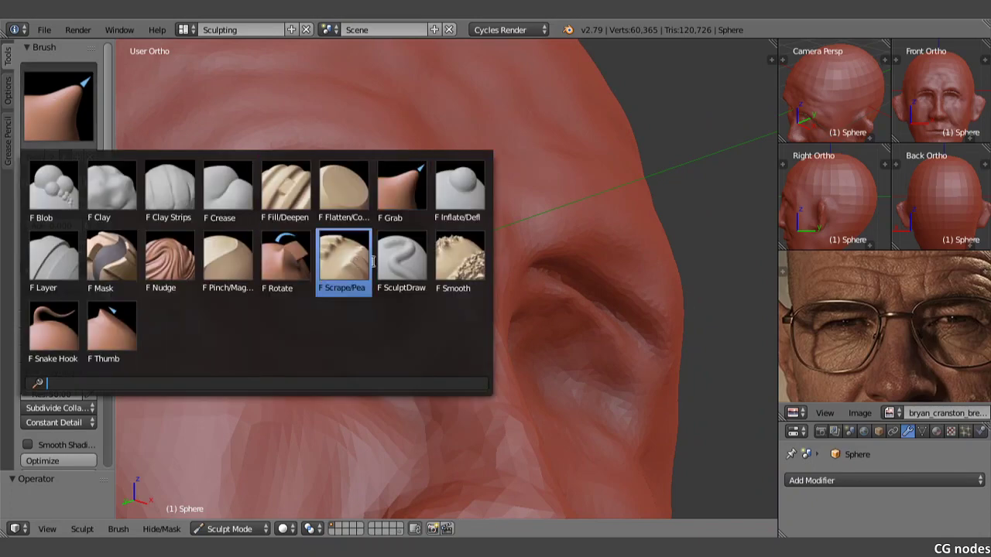
{"action": "left_click", "coordinate": [380, 285]}
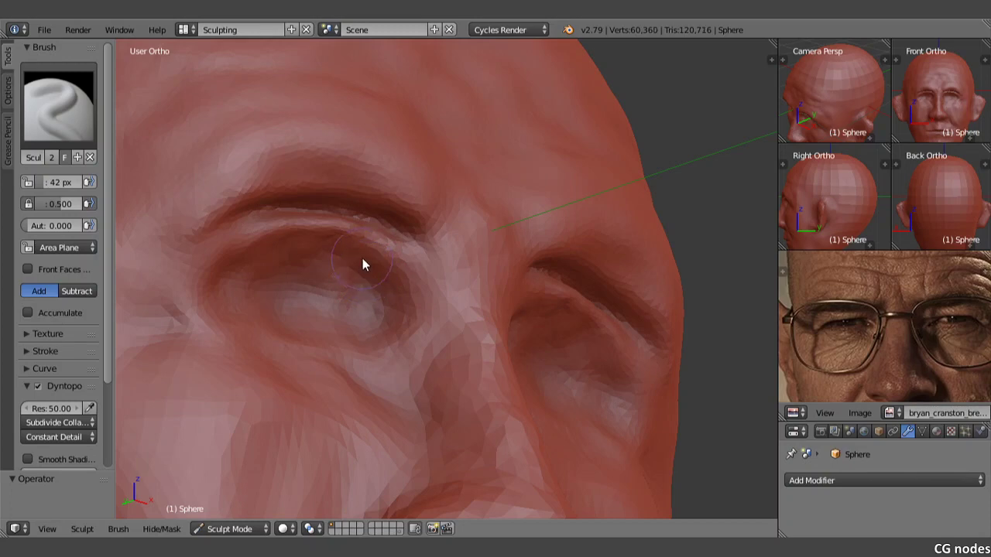
{"action": "middle_click_drag", "start_coordinate": [367, 274], "coordinate": [367, 287]}
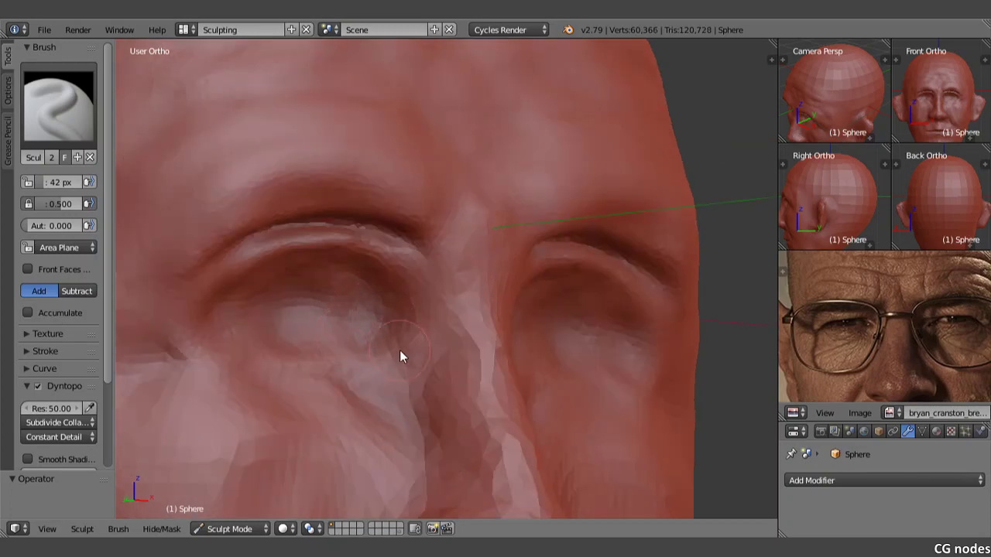
{"action": "left_click_drag", "start_coordinate": [408, 338], "coordinate": [403, 325]}
{"action": "mouse_move", "coordinate": [413, 368]}
{"action": "left_mouse_down"}
{"action": "mouse_move", "coordinate": [408, 387]}
{"action": "mouse_move", "coordinate": [415, 348]}
{"action": "left_mouse_up"}
{"action": "middle_click_drag", "start_coordinate": [412, 336], "coordinate": [388, 352]}
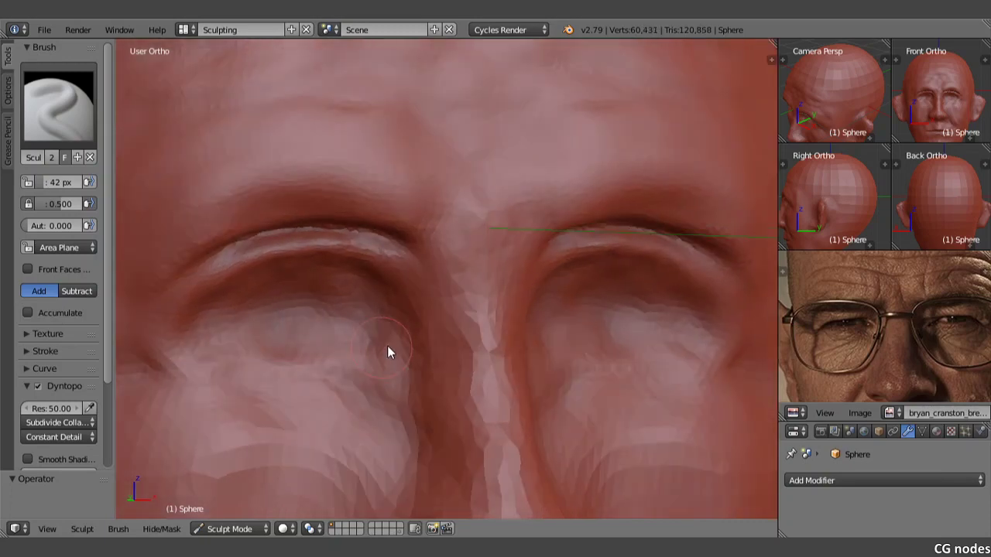
{"action": "scroll", "coordinate": [340, 330], "scroll_direction": "down", "scroll_amount": 3}
{"action": "mouse_move", "coordinate": [333, 324]}
{"action": "middle_mouse_down"}
{"action": "mouse_move", "coordinate": [294, 331]}
{"action": "mouse_move", "coordinate": [332, 310]}
{"action": "middle_mouse_up"}
{"action": "scroll", "coordinate": [332, 307], "scroll_direction": "down", "scroll_amount": 3}
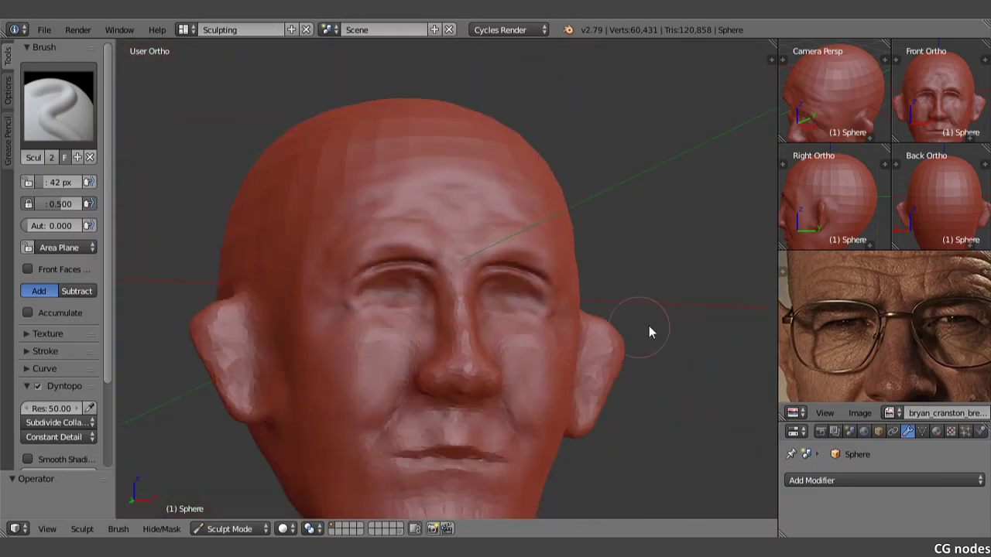
Step: Zoom out to the full reference face, orbit to the head's right side, and select Inflate/Deflate
{"action": "scroll", "coordinate": [803, 325], "scroll_direction": "down", "scroll_amount": 5}
{"action": "mouse_move", "coordinate": [569, 362]}
{"action": "middle_mouse_down"}
{"action": "mouse_move", "coordinate": [542, 339]}
{"action": "mouse_move", "coordinate": [526, 224]}
{"action": "mouse_move", "coordinate": [433, 235]}
{"action": "middle_mouse_up"}
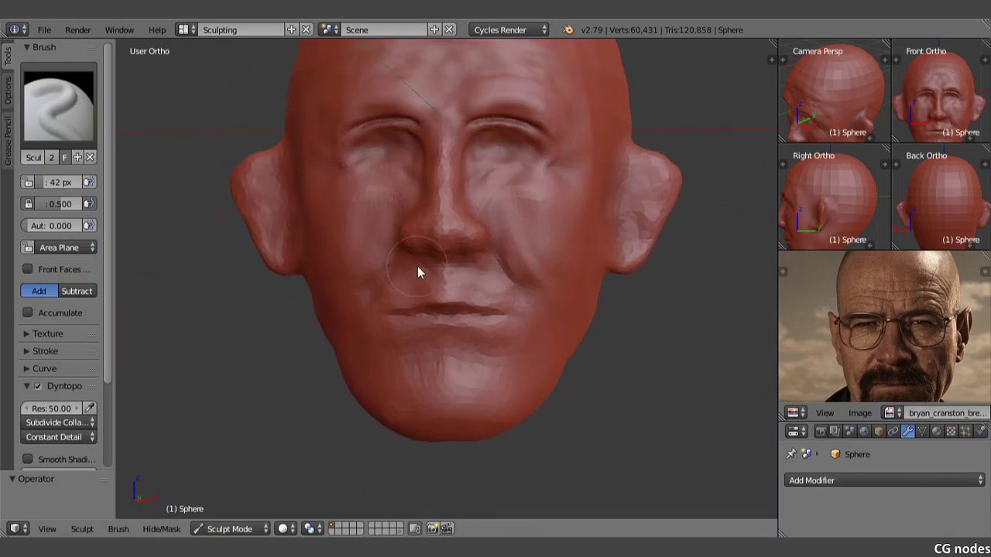
{"action": "mouse_move", "coordinate": [363, 286]}
{"action": "middle_mouse_down"}
{"action": "mouse_move", "coordinate": [387, 255]}
{"action": "mouse_move", "coordinate": [454, 250]}
{"action": "middle_mouse_up"}
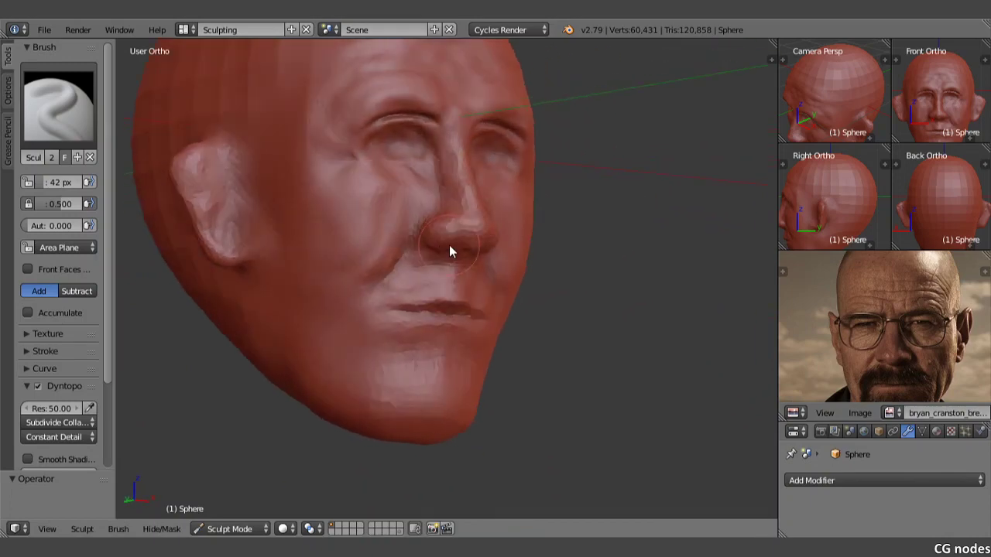
{"action": "left_click", "coordinate": [78, 130]}
{"action": "left_click", "coordinate": [460, 190]}
{"action": "left_click", "coordinate": [77, 116]}
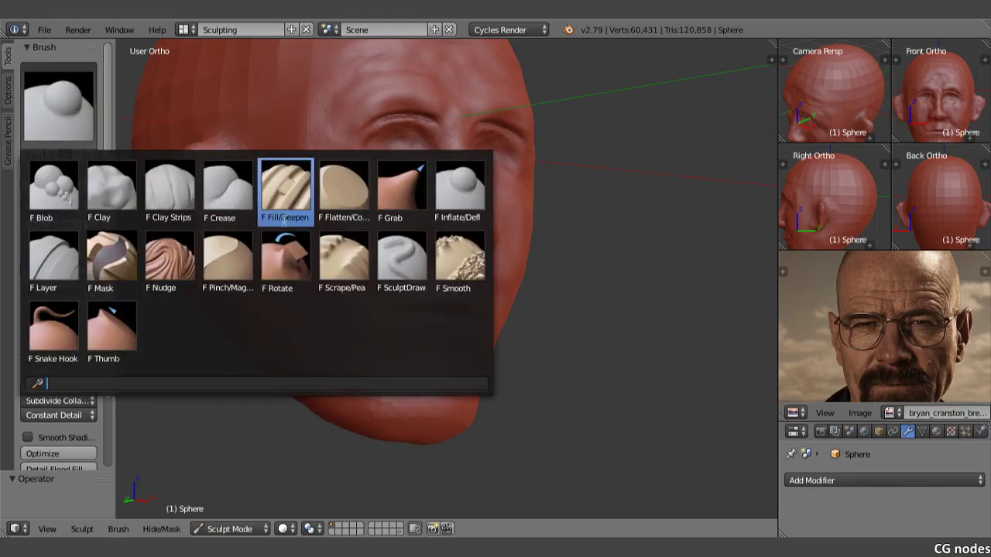
Step: Set the Grab brush to a 179 px radius and reshape the ear and side of the head
{"action": "left_click", "coordinate": [401, 193]}
{"action": "mouse_move", "coordinate": [329, 212]}
{"action": "middle_mouse_down"}
{"action": "mouse_move", "coordinate": [307, 216]}
{"action": "mouse_move", "coordinate": [362, 254]}
{"action": "middle_mouse_up"}
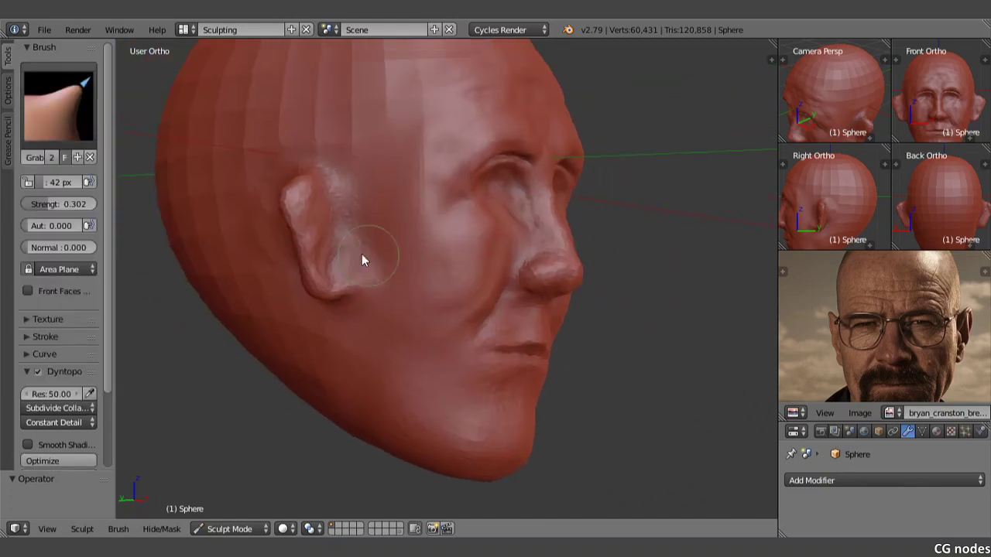
{"action": "left_click", "coordinate": [58, 105]}
{"action": "left_click", "coordinate": [403, 192]}
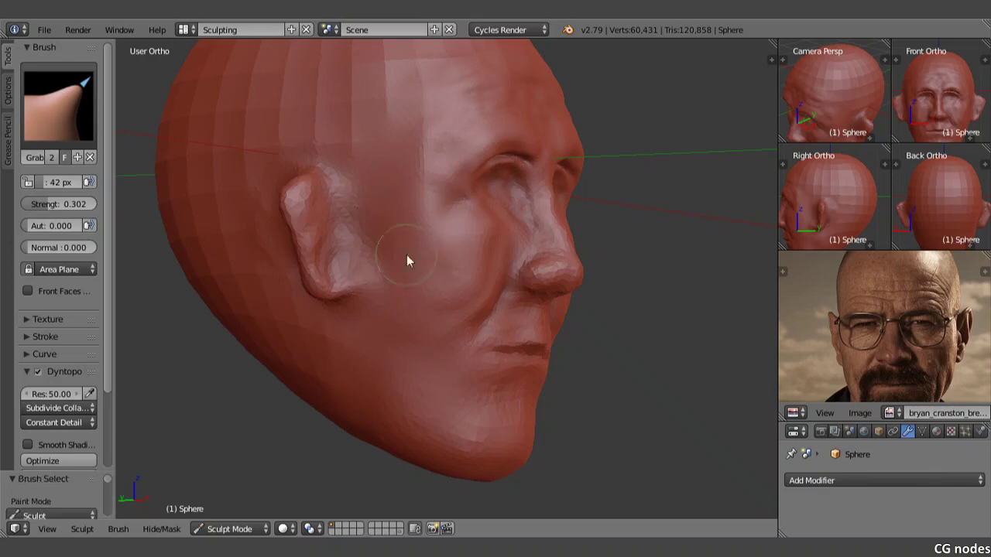
{"action": "key", "text": "f"}
{"action": "left_click", "coordinate": [430, 261]}
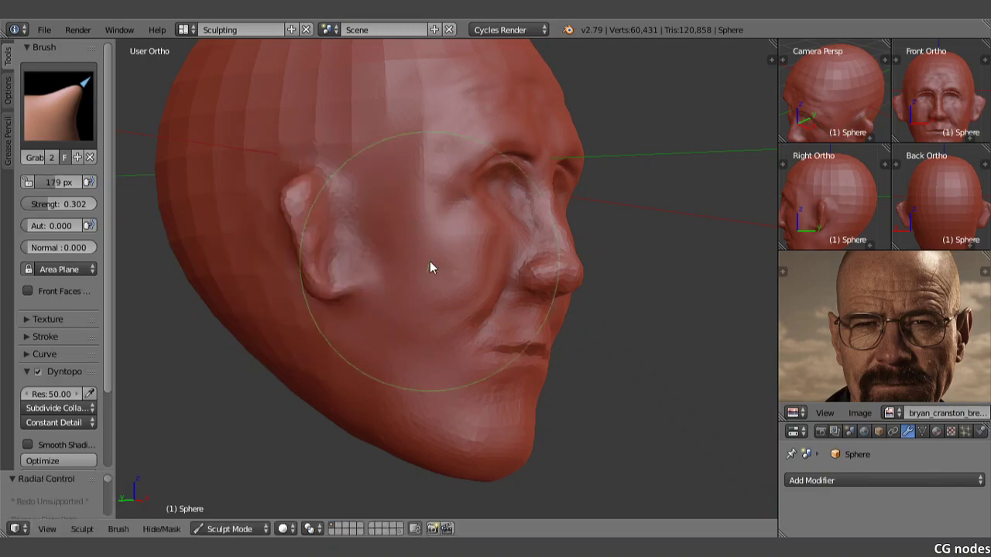
{"action": "left_click_drag", "start_coordinate": [320, 288], "coordinate": [289, 225]}
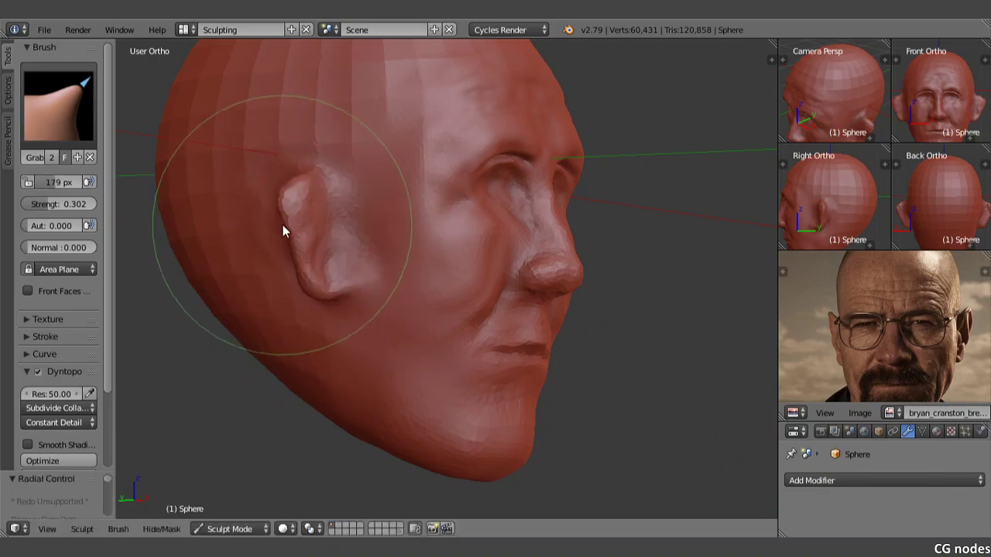
Step: From above, widen the ear tip at 35 px, then pull the ear protrusion down at 47 px
{"action": "middle_click_drag", "start_coordinate": [295, 228], "coordinate": [345, 300]}
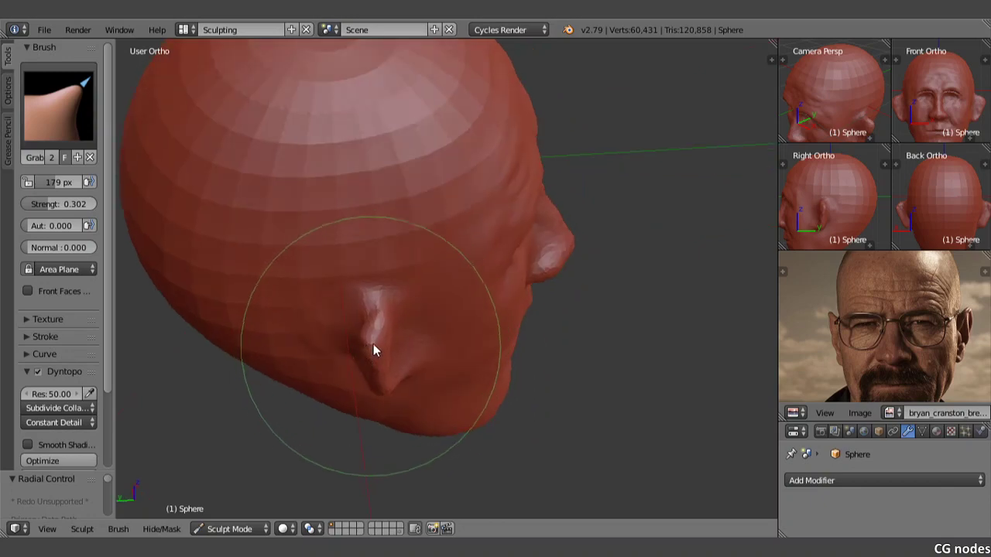
{"action": "left_click_drag", "start_coordinate": [395, 322], "coordinate": [407, 324]}
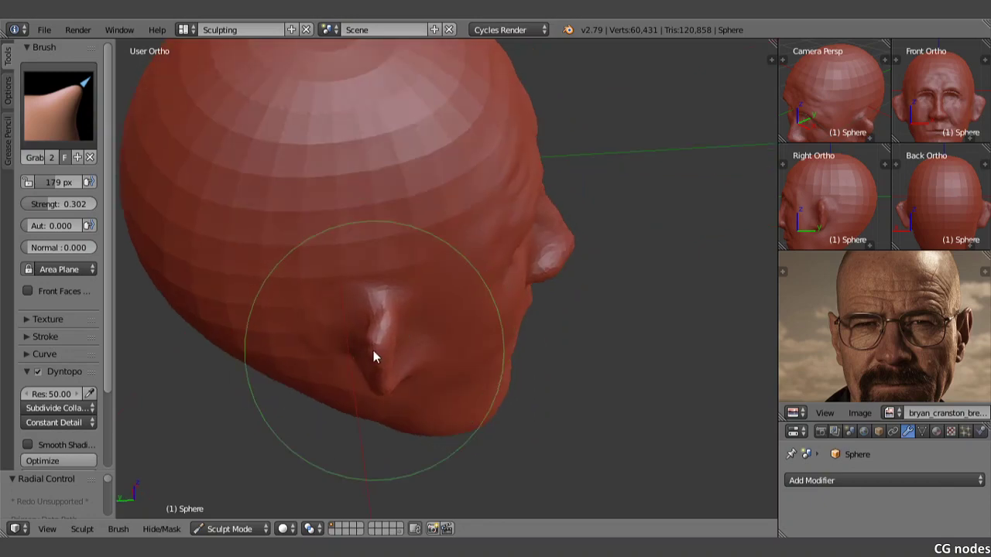
{"action": "key", "text": "f"}
{"action": "left_click", "coordinate": [261, 348]}
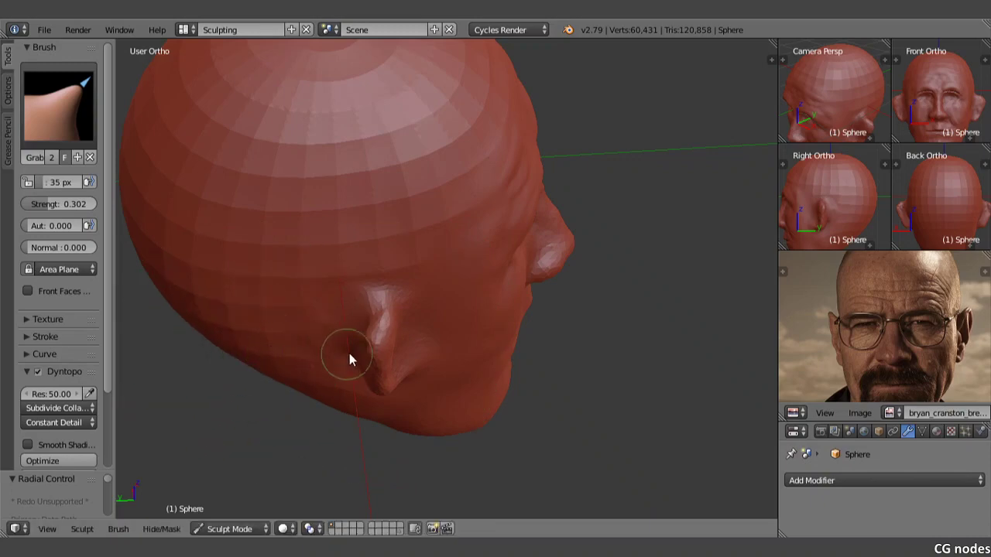
{"action": "key", "text": "f"}
{"action": "left_click", "coordinate": [396, 324]}
{"action": "left_click_drag", "start_coordinate": [395, 332], "coordinate": [383, 383]}
Step: In top wireframe view at a 59 px radius, pull the left ear down with mirroring
{"action": "key", "text": "KP_7"}
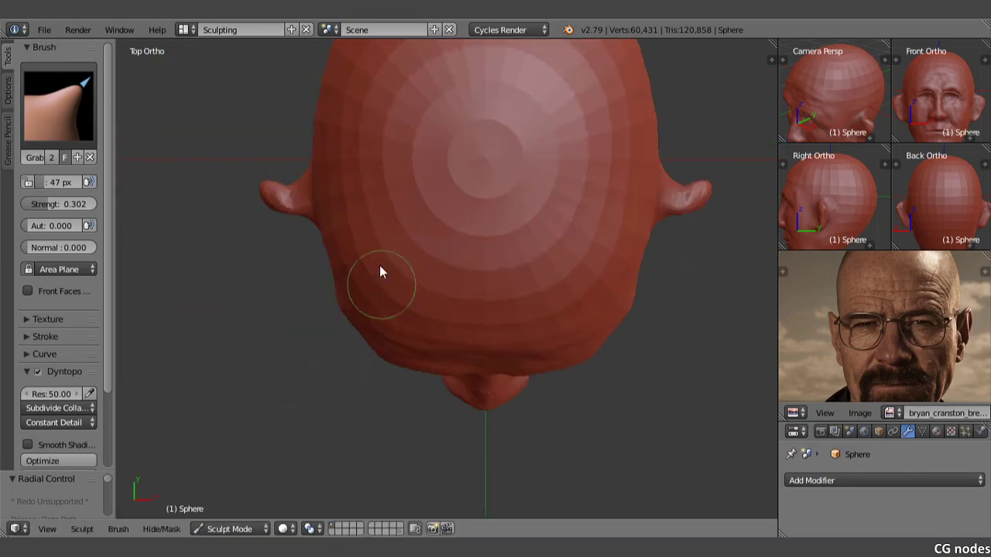
{"action": "middle_click_drag", "start_coordinate": [305, 188], "coordinate": [334, 222], "text": "shift"}
{"action": "key", "text": "z"}
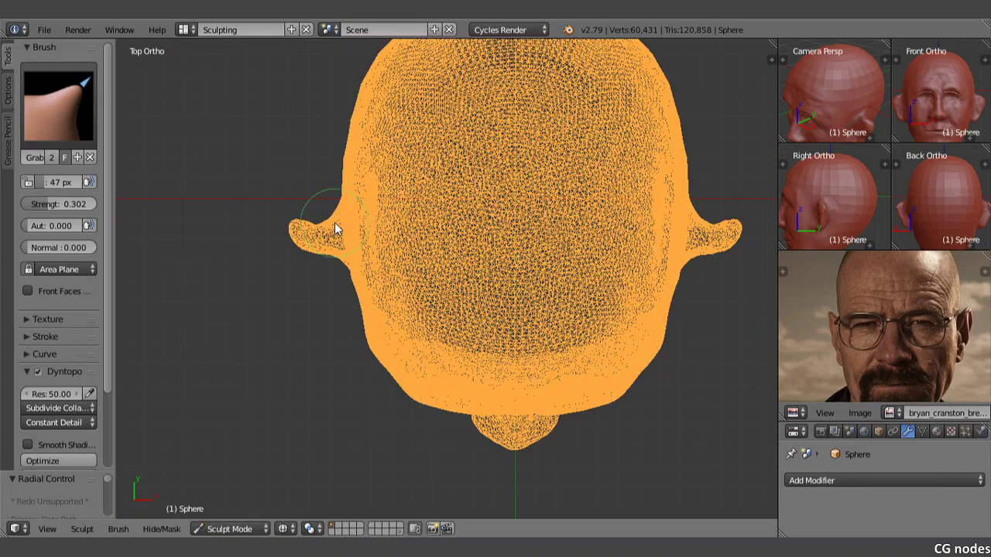
{"action": "key", "text": "f"}
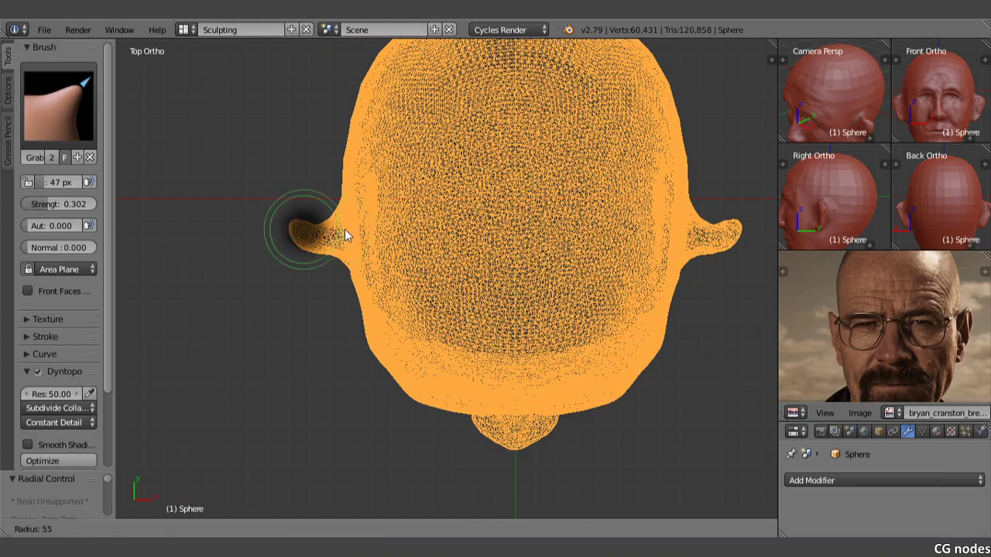
{"action": "left_click", "coordinate": [345, 229]}
{"action": "mouse_move", "coordinate": [347, 228]}
{"action": "left_mouse_down"}
{"action": "mouse_move", "coordinate": [334, 255]}
{"action": "mouse_move", "coordinate": [303, 240]}
{"action": "left_mouse_up"}
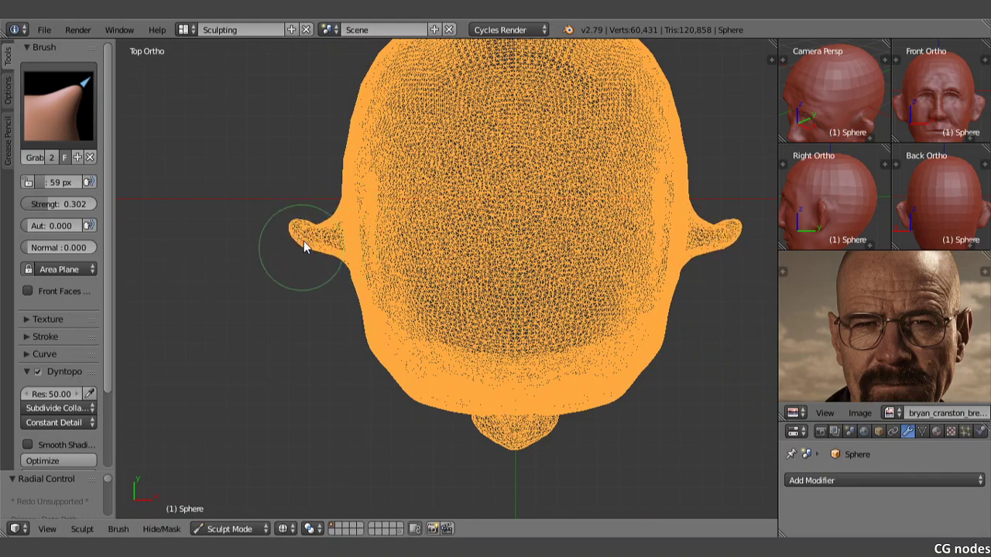
Step: Enlarge the radius to 70 px and pull the ears thinner and closer to the head
{"action": "key", "text": "f"}
{"action": "left_click", "coordinate": [303, 247]}
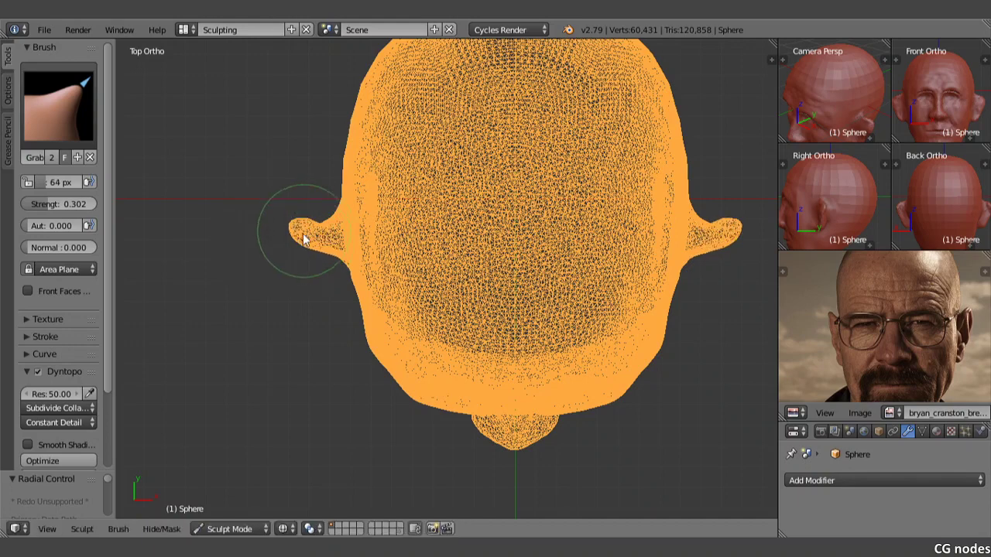
{"action": "key", "text": "f"}
{"action": "left_click", "coordinate": [308, 233]}
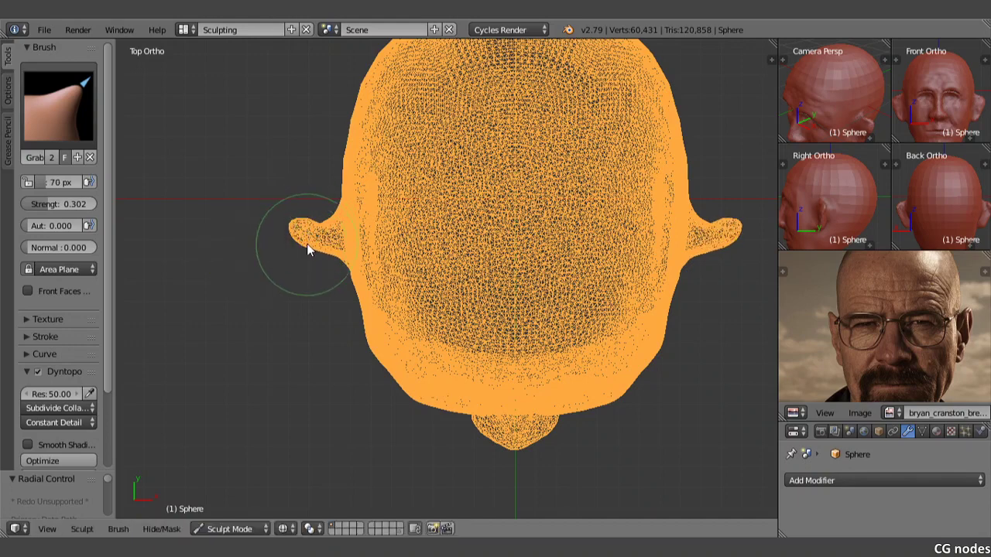
{"action": "mouse_move", "coordinate": [308, 231]}
{"action": "left_mouse_down"}
{"action": "mouse_move", "coordinate": [309, 215]}
{"action": "mouse_move", "coordinate": [336, 237]}
{"action": "mouse_move", "coordinate": [343, 224]}
{"action": "mouse_move", "coordinate": [343, 243]}
{"action": "mouse_move", "coordinate": [336, 218]}
{"action": "mouse_move", "coordinate": [346, 235]}
{"action": "mouse_move", "coordinate": [340, 223]}
{"action": "mouse_move", "coordinate": [341, 242]}
{"action": "mouse_move", "coordinate": [310, 226]}
{"action": "mouse_move", "coordinate": [331, 223]}
{"action": "mouse_move", "coordinate": [303, 221]}
{"action": "mouse_move", "coordinate": [329, 230]}
{"action": "mouse_move", "coordinate": [332, 248]}
{"action": "mouse_move", "coordinate": [326, 204]}
{"action": "mouse_move", "coordinate": [310, 218]}
{"action": "mouse_move", "coordinate": [311, 200]}
{"action": "mouse_move", "coordinate": [325, 202]}
{"action": "mouse_move", "coordinate": [317, 192]}
{"action": "left_mouse_up"}
{"action": "mouse_move", "coordinate": [331, 245]}
{"action": "left_mouse_down"}
{"action": "mouse_move", "coordinate": [329, 223]}
{"action": "mouse_move", "coordinate": [318, 237]}
{"action": "left_mouse_up"}
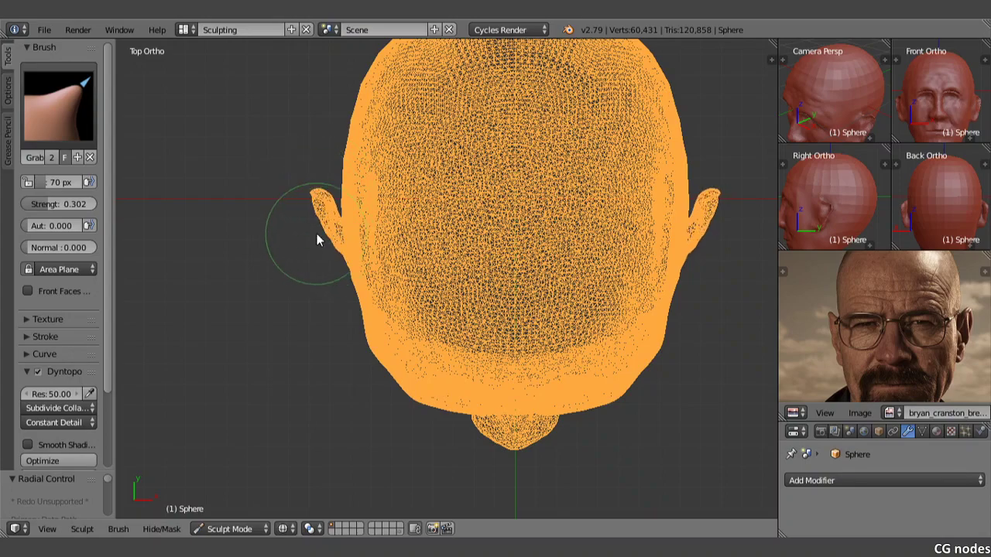
{"action": "middle_click_drag", "start_coordinate": [324, 278], "coordinate": [367, 203]}
Step: In solid shading, pull the ear's lower part outward and down and reshape its upper part
{"action": "key", "text": "z"}
{"action": "mouse_move", "coordinate": [351, 274]}
{"action": "middle_mouse_down"}
{"action": "mouse_move", "coordinate": [394, 206]}
{"action": "mouse_move", "coordinate": [457, 190]}
{"action": "mouse_move", "coordinate": [470, 208]}
{"action": "mouse_move", "coordinate": [583, 202]}
{"action": "middle_mouse_up"}
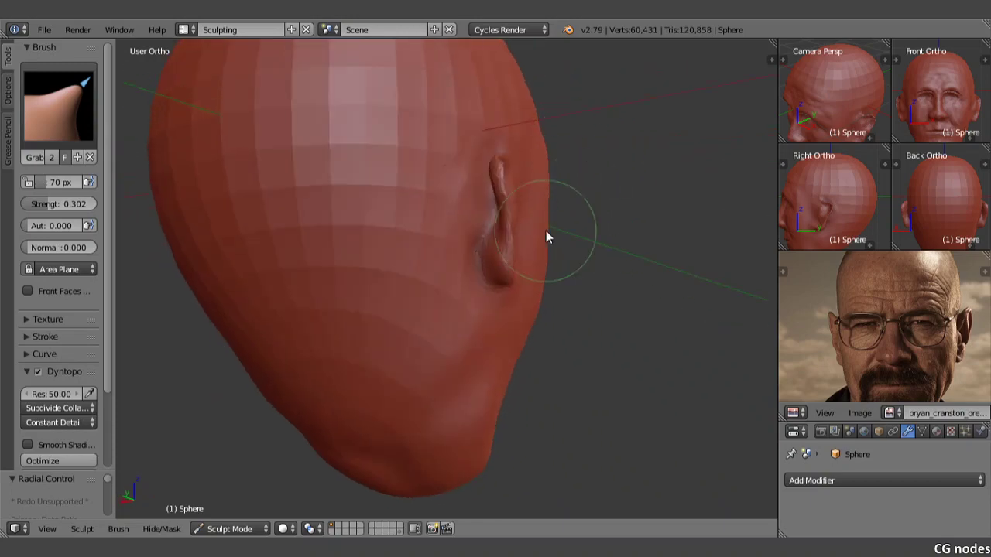
{"action": "mouse_move", "coordinate": [504, 279]}
{"action": "left_mouse_down"}
{"action": "mouse_move", "coordinate": [507, 236]}
{"action": "mouse_move", "coordinate": [500, 249]}
{"action": "left_mouse_up"}
{"action": "middle_click_drag", "start_coordinate": [500, 249], "coordinate": [443, 266]}
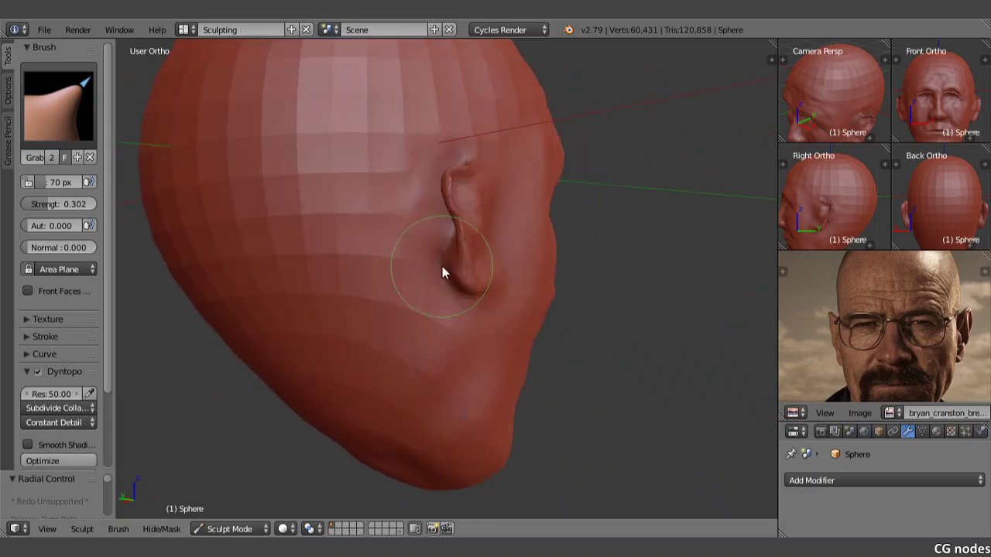
{"action": "left_click_drag", "start_coordinate": [467, 196], "coordinate": [454, 214]}
{"action": "mouse_move", "coordinate": [454, 214]}
{"action": "middle_mouse_down"}
{"action": "mouse_move", "coordinate": [480, 247]}
{"action": "mouse_move", "coordinate": [500, 250]}
{"action": "middle_mouse_up"}
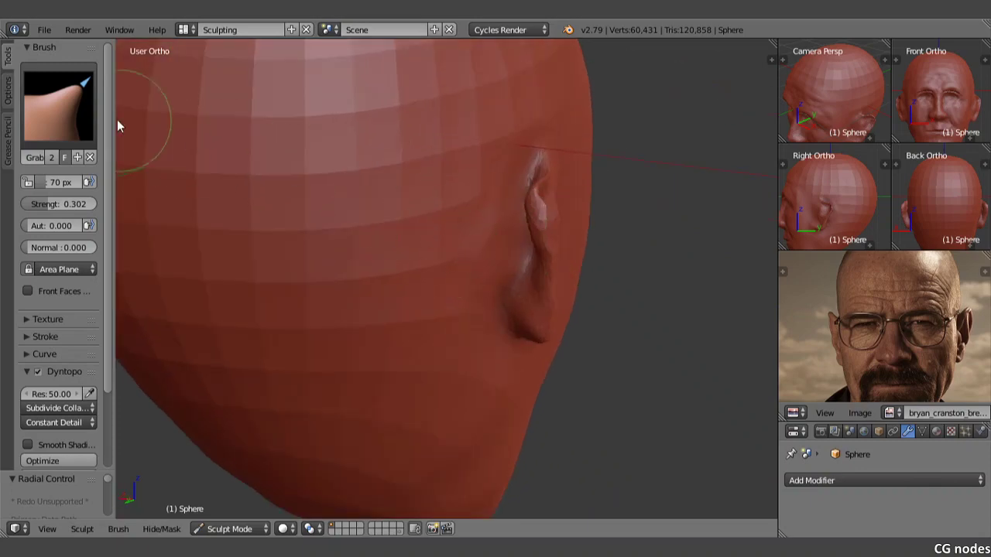
Step: Switch to SculptDraw and settle its radius at 82 px with the ear facing the view
{"action": "left_click", "coordinate": [90, 116]}
{"action": "left_click", "coordinate": [401, 260]}
{"action": "middle_click_drag", "start_coordinate": [508, 258], "coordinate": [440, 269]}
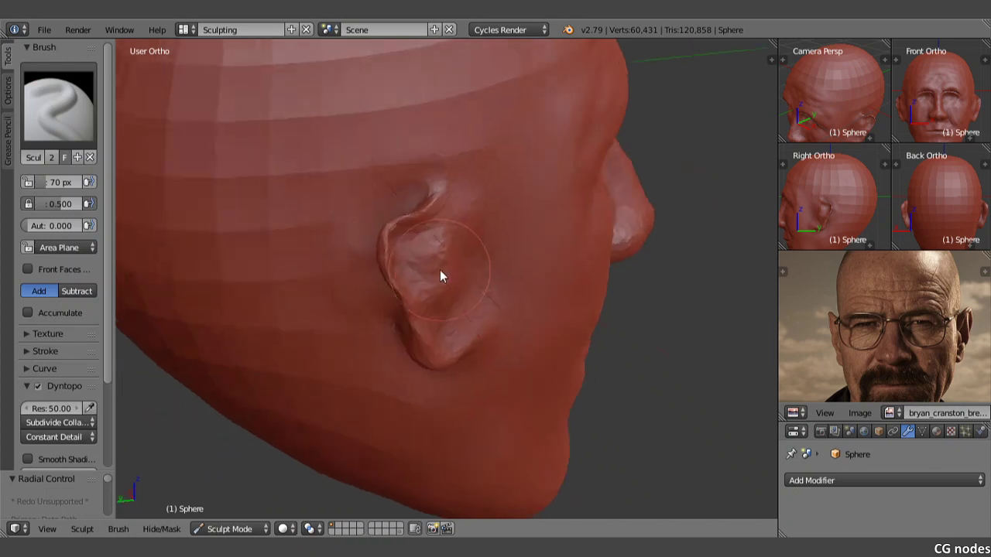
{"action": "key", "text": "f"}
{"action": "left_click", "coordinate": [478, 278]}
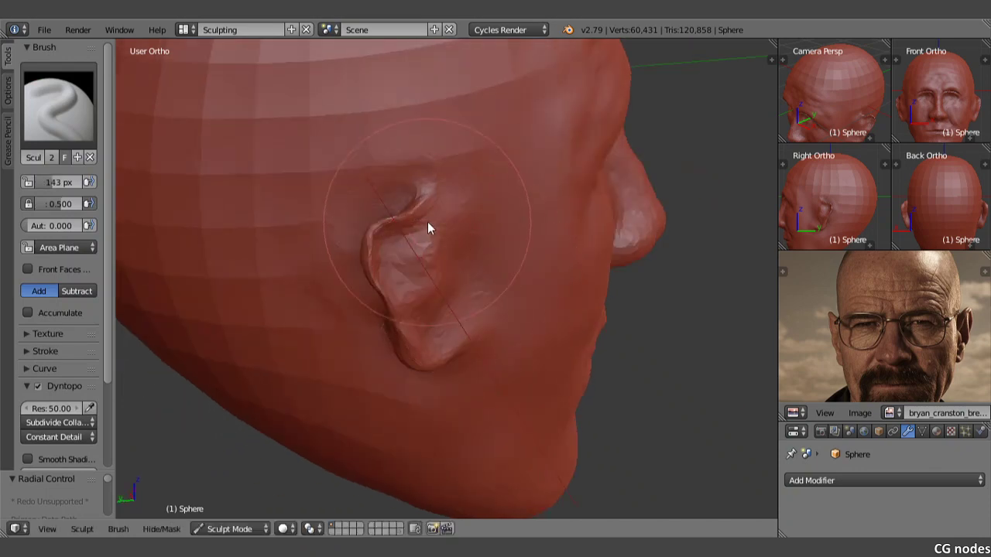
{"action": "key", "text": "f"}
{"action": "left_click", "coordinate": [393, 246]}
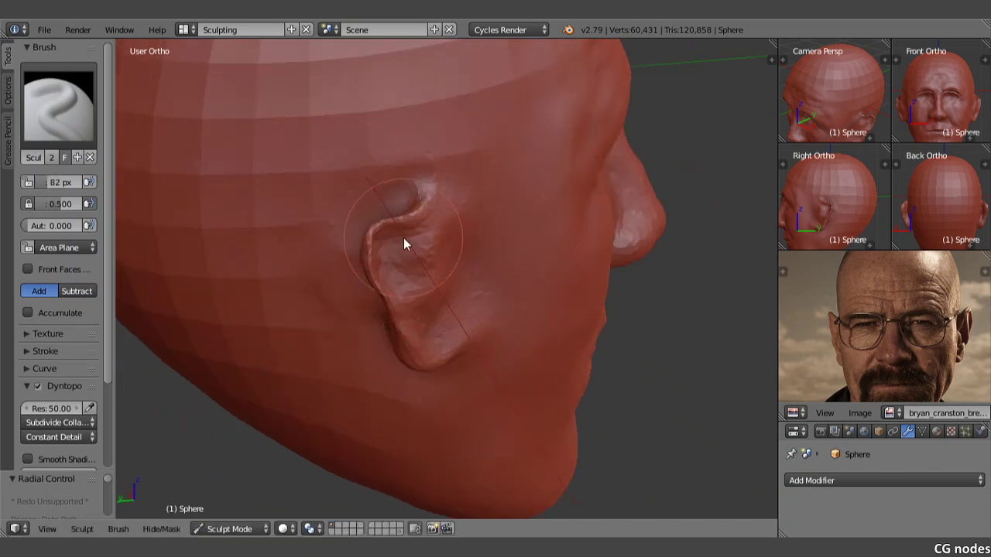
{"action": "key", "text": "f"}
{"action": "left_click", "coordinate": [385, 257]}
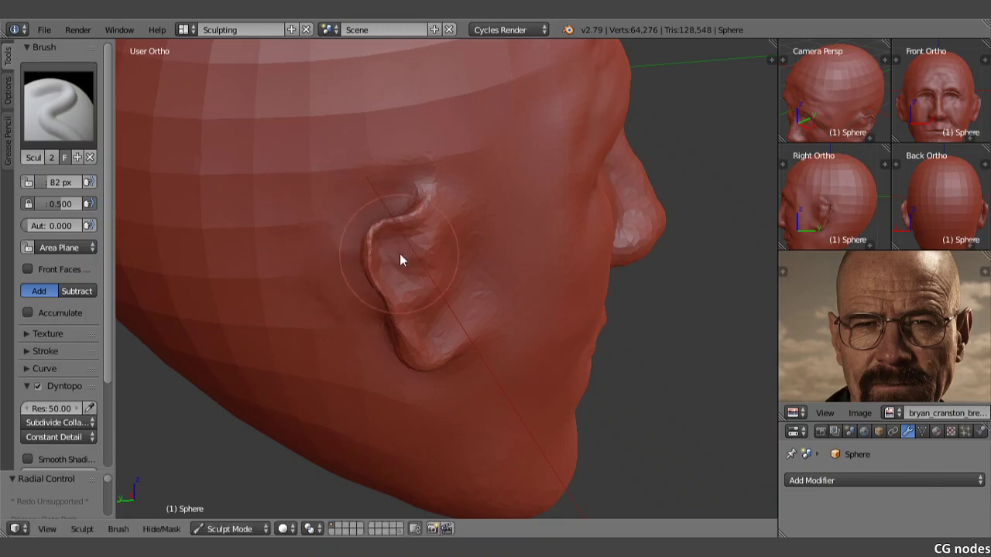
{"action": "mouse_move", "coordinate": [402, 261]}
{"action": "middle_mouse_down"}
{"action": "mouse_move", "coordinate": [368, 243]}
{"action": "mouse_move", "coordinate": [395, 287]}
{"action": "middle_mouse_up"}
{"action": "scroll", "coordinate": [394, 287], "scroll_direction": "up", "scroll_amount": 1}
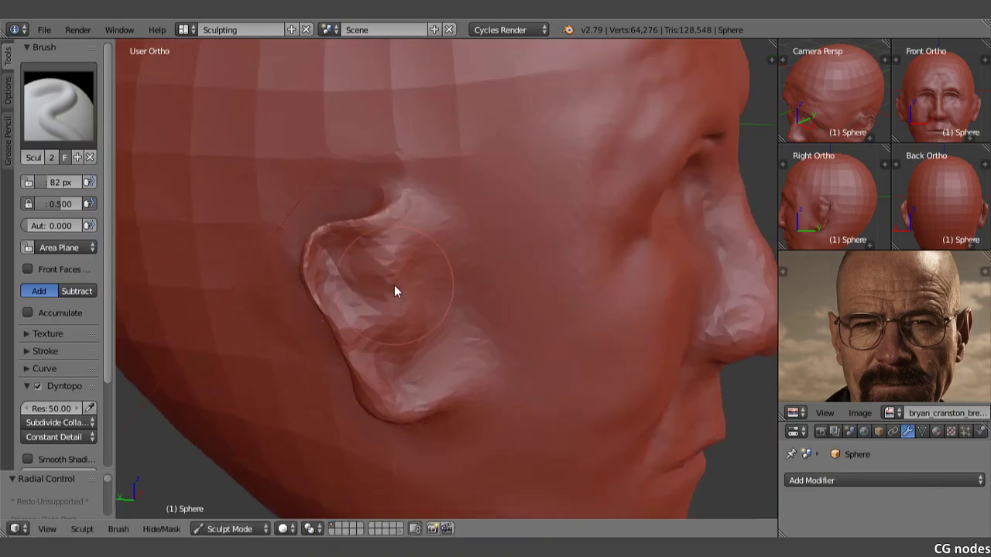
{"action": "scroll", "coordinate": [394, 293], "scroll_direction": "down", "scroll_amount": 3}
{"action": "left_click", "coordinate": [79, 116]}
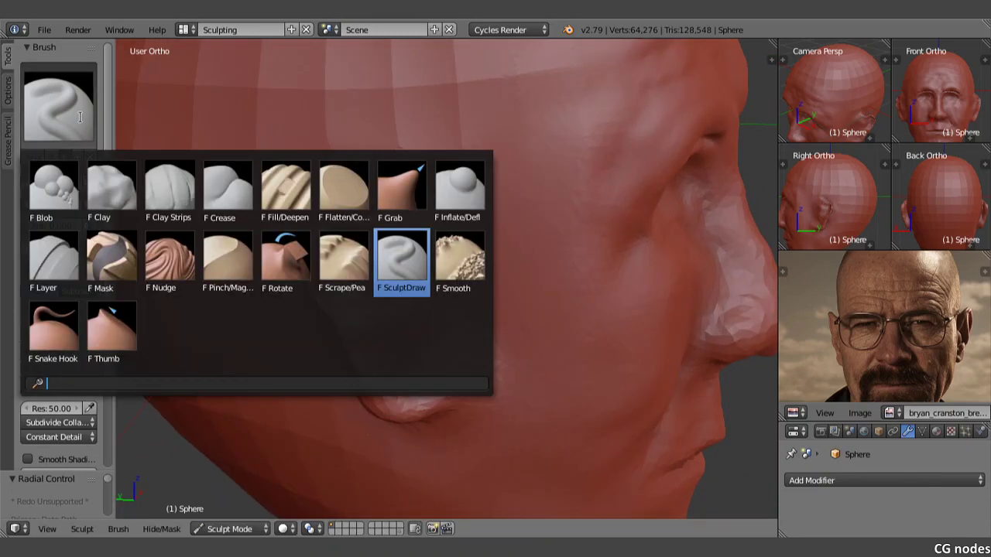
Step: With the Inflate brush at 58 px, bulge the upper ear and round out the earlobe
{"action": "left_click", "coordinate": [460, 189]}
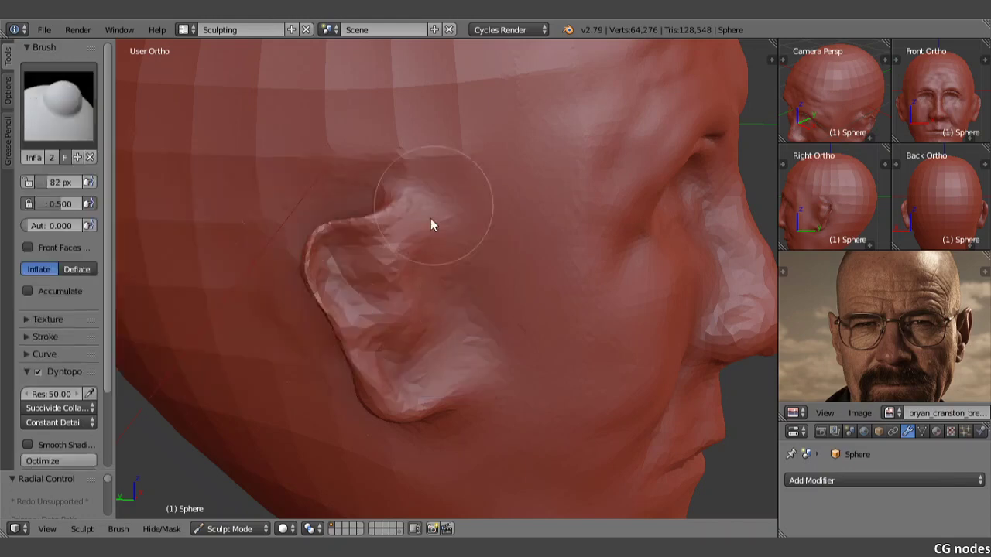
{"action": "mouse_move", "coordinate": [349, 270]}
{"action": "left_mouse_down"}
{"action": "mouse_move", "coordinate": [359, 312]}
{"action": "mouse_move", "coordinate": [348, 299]}
{"action": "left_mouse_up"}
{"action": "key", "text": "f"}
{"action": "left_click", "coordinate": [329, 298]}
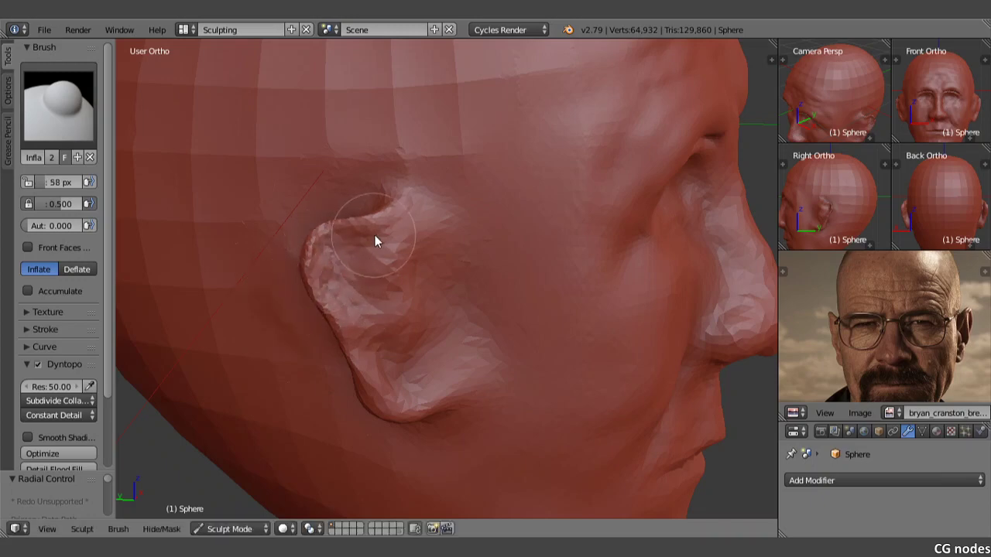
{"action": "mouse_move", "coordinate": [414, 217]}
{"action": "left_mouse_down"}
{"action": "mouse_move", "coordinate": [354, 251]}
{"action": "mouse_move", "coordinate": [450, 258]}
{"action": "left_mouse_up"}
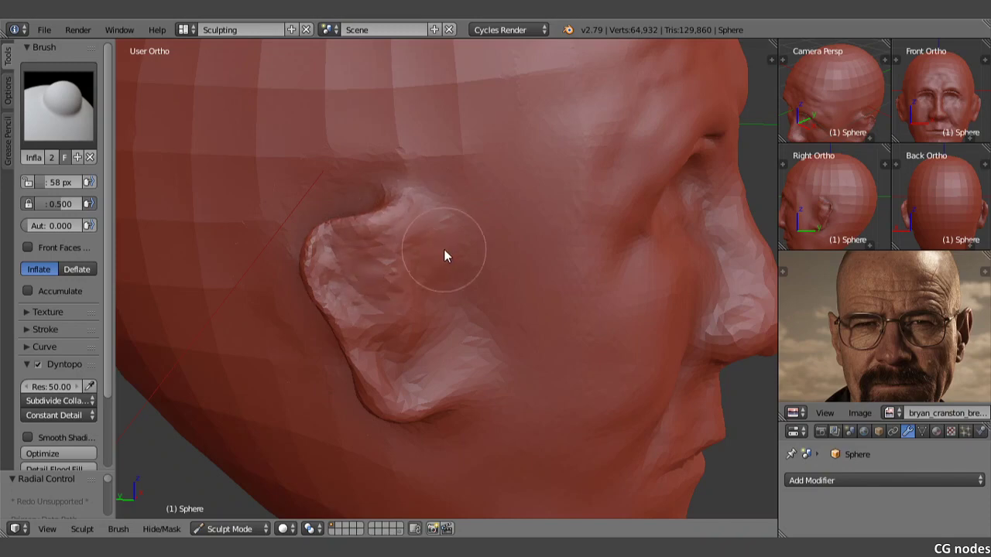
{"action": "mouse_move", "coordinate": [428, 373]}
{"action": "left_mouse_down"}
{"action": "mouse_move", "coordinate": [436, 387]}
{"action": "mouse_move", "coordinate": [389, 347]}
{"action": "mouse_move", "coordinate": [380, 372]}
{"action": "mouse_move", "coordinate": [405, 349]}
{"action": "left_mouse_up"}
Step: Orbit around behind the ear and inflate its upper part further
{"action": "middle_click_drag", "start_coordinate": [405, 355], "coordinate": [484, 354]}
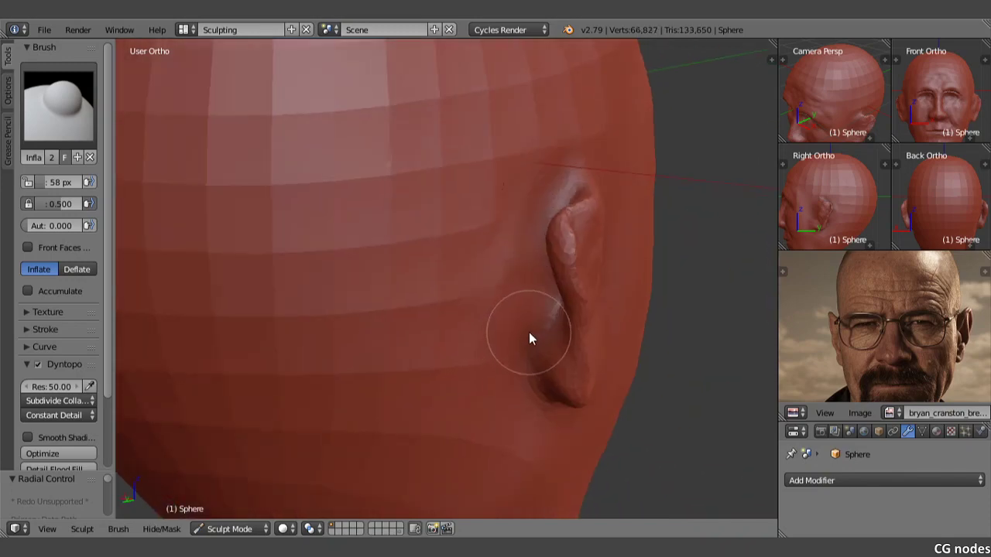
{"action": "scroll", "coordinate": [526, 326], "scroll_direction": "up", "scroll_amount": 1}
{"action": "middle_click_drag", "start_coordinate": [526, 326], "coordinate": [371, 339], "text": "shift"}
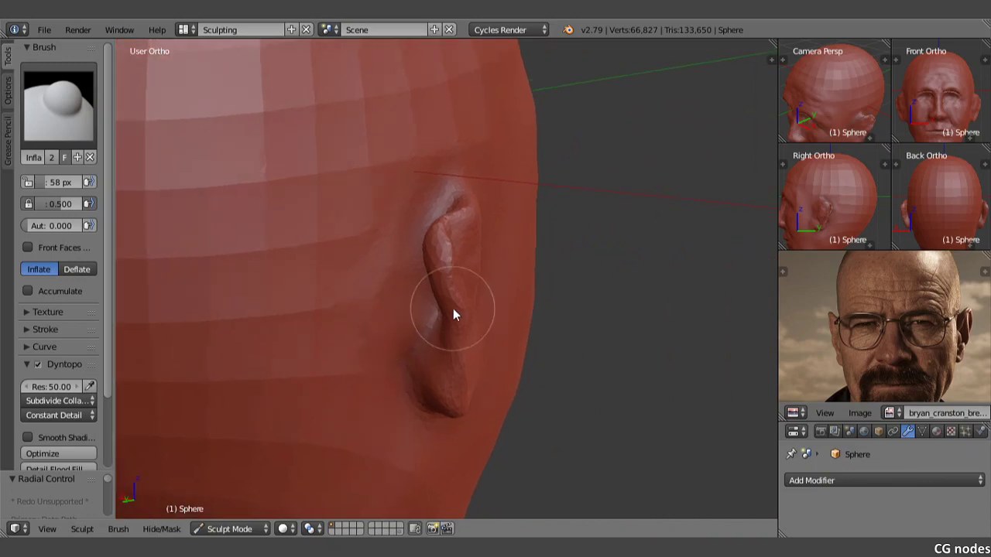
{"action": "middle_click_drag", "start_coordinate": [453, 308], "coordinate": [420, 326]}
{"action": "mouse_move", "coordinate": [381, 295]}
{"action": "left_mouse_down"}
{"action": "mouse_move", "coordinate": [406, 257]}
{"action": "mouse_move", "coordinate": [405, 328]}
{"action": "mouse_move", "coordinate": [415, 359]}
{"action": "mouse_move", "coordinate": [429, 361]}
{"action": "mouse_move", "coordinate": [433, 339]}
{"action": "mouse_move", "coordinate": [397, 263]}
{"action": "mouse_move", "coordinate": [429, 238]}
{"action": "mouse_move", "coordinate": [430, 270]}
{"action": "mouse_move", "coordinate": [407, 317]}
{"action": "mouse_move", "coordinate": [434, 345]}
{"action": "mouse_move", "coordinate": [398, 314]}
{"action": "left_mouse_up"}
{"action": "middle_click_drag", "start_coordinate": [393, 307], "coordinate": [431, 302]}
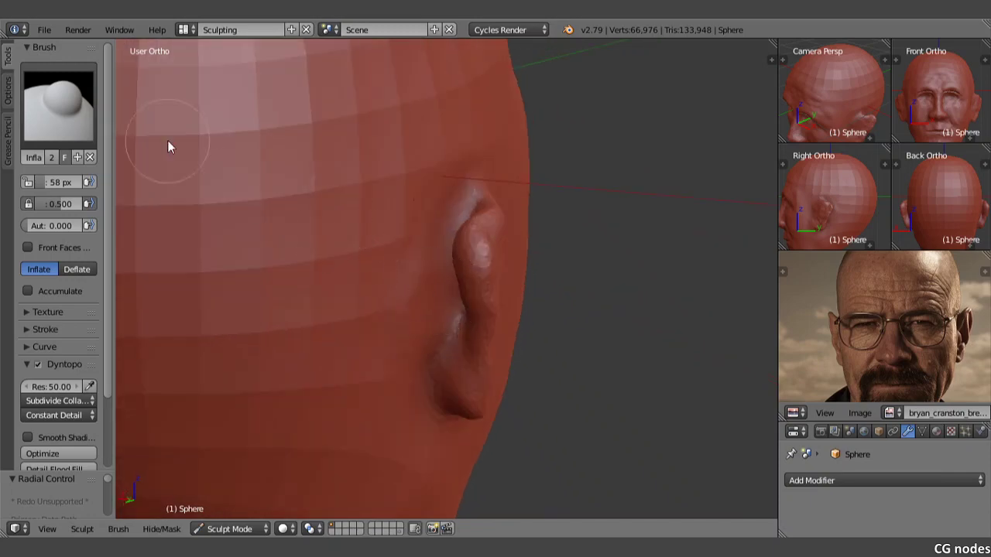
{"action": "left_click", "coordinate": [59, 105]}
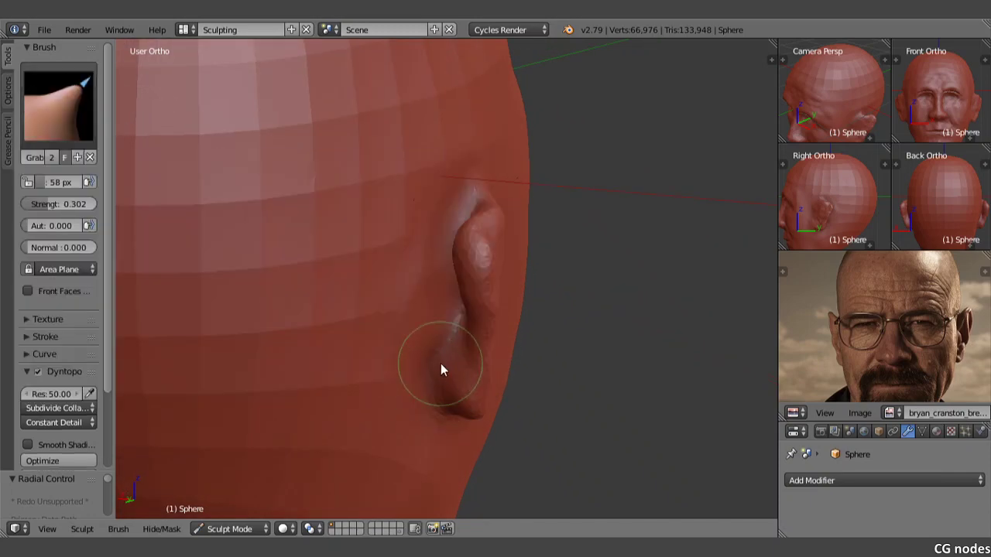
Step: Broaden the earlobe, set the Grab brush radius to 111 px, and lengthen the upper ear
{"action": "mouse_move", "coordinate": [451, 360]}
{"action": "left_mouse_down"}
{"action": "mouse_move", "coordinate": [453, 347]}
{"action": "mouse_move", "coordinate": [449, 376]}
{"action": "mouse_move", "coordinate": [473, 259]}
{"action": "left_mouse_up"}
{"action": "key", "text": "f"}
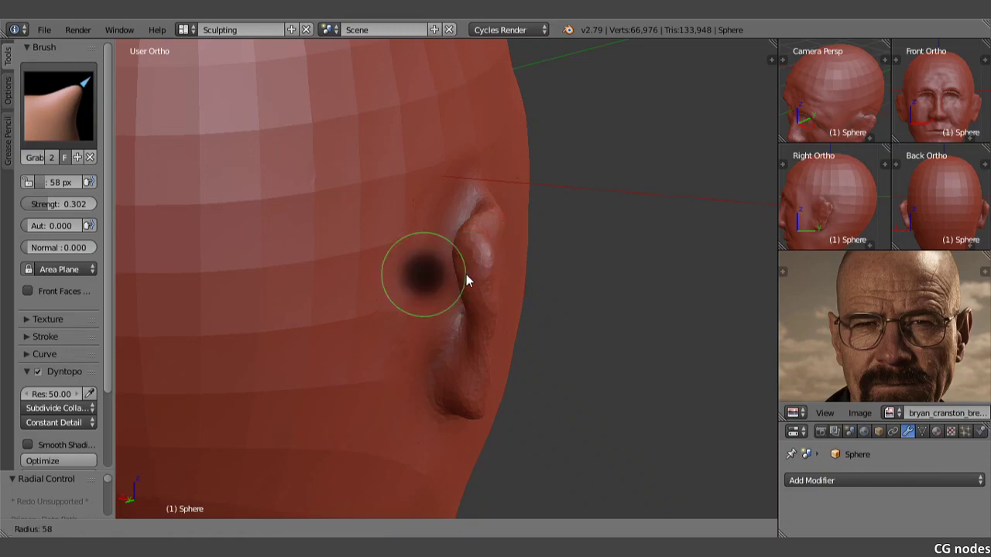
{"action": "left_click", "coordinate": [483, 276]}
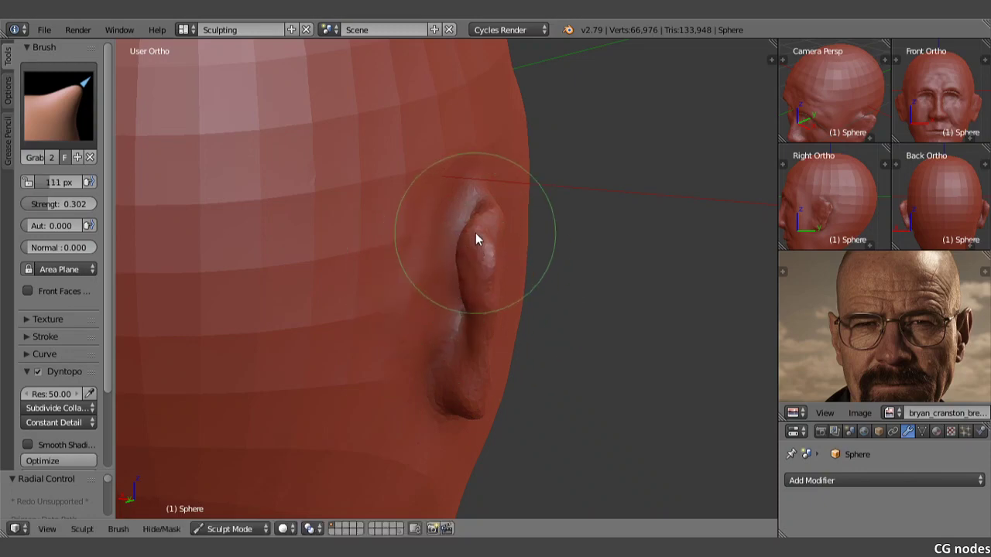
{"action": "left_click_drag", "start_coordinate": [497, 238], "coordinate": [471, 259]}
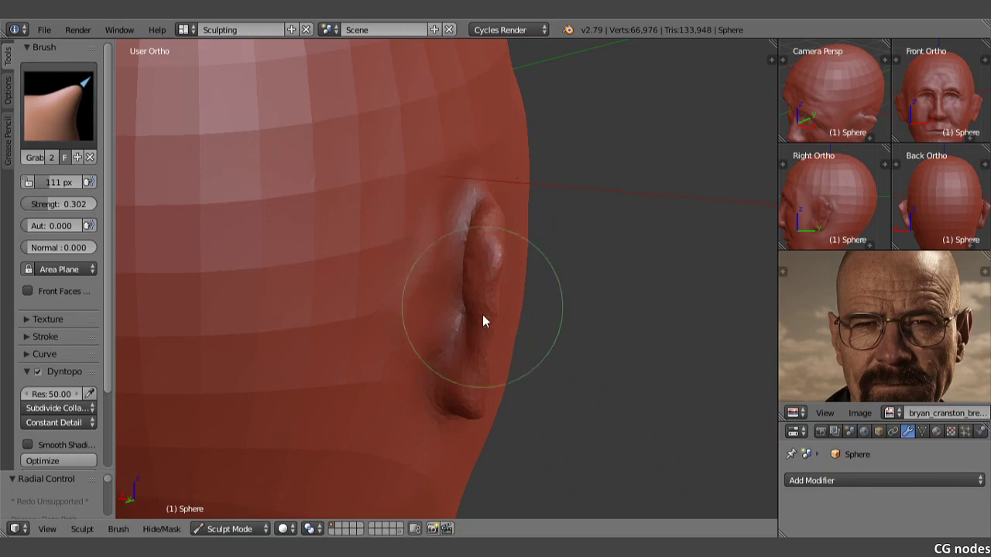
Step: Pull the lower ear and earlobe downward, reshaping the lobe from a side-facing view
{"action": "mouse_move", "coordinate": [471, 403]}
{"action": "middle_mouse_down"}
{"action": "mouse_move", "coordinate": [410, 368]}
{"action": "mouse_move", "coordinate": [377, 380]}
{"action": "mouse_move", "coordinate": [693, 445]}
{"action": "middle_mouse_up"}
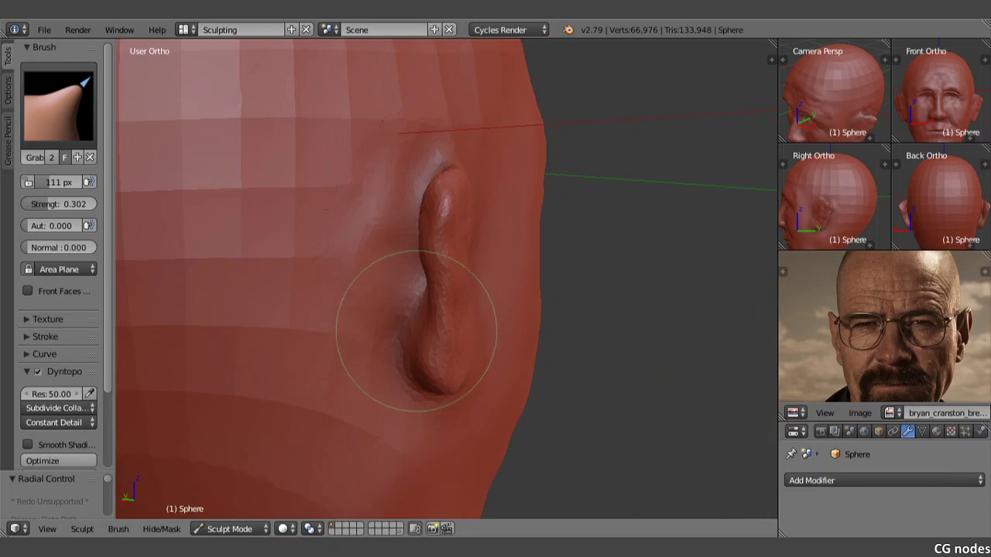
{"action": "middle_click_drag", "start_coordinate": [420, 317], "coordinate": [467, 304]}
{"action": "mouse_move", "coordinate": [475, 304]}
{"action": "left_mouse_down"}
{"action": "mouse_move", "coordinate": [449, 360]}
{"action": "mouse_move", "coordinate": [457, 354]}
{"action": "mouse_move", "coordinate": [457, 366]}
{"action": "mouse_move", "coordinate": [465, 348]}
{"action": "mouse_move", "coordinate": [480, 376]}
{"action": "mouse_move", "coordinate": [489, 375]}
{"action": "mouse_move", "coordinate": [494, 335]}
{"action": "mouse_move", "coordinate": [485, 306]}
{"action": "left_mouse_up"}
{"action": "middle_click_drag", "start_coordinate": [486, 311], "coordinate": [449, 334]}
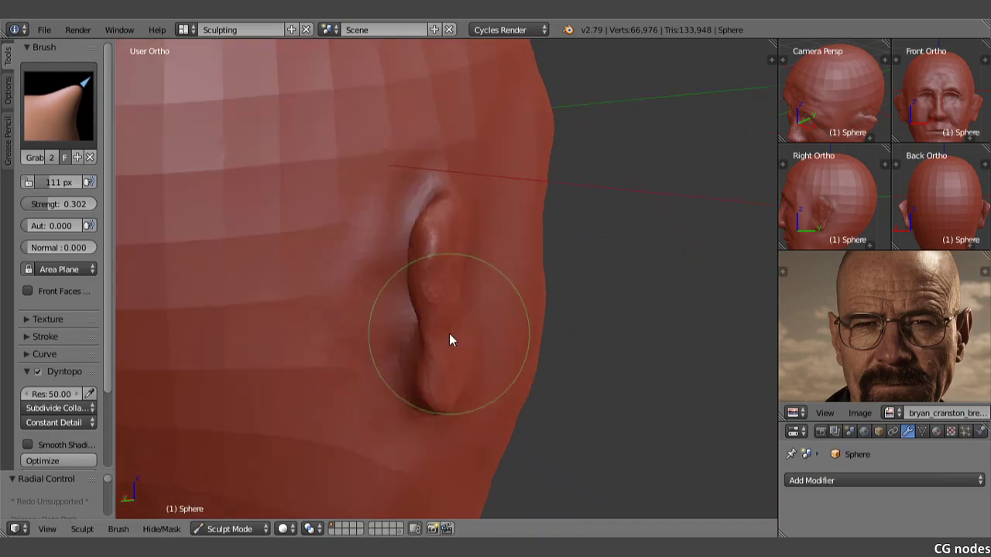
{"action": "mouse_move", "coordinate": [421, 336]}
{"action": "left_mouse_down"}
{"action": "mouse_move", "coordinate": [423, 358]}
{"action": "mouse_move", "coordinate": [419, 233]}
{"action": "mouse_move", "coordinate": [439, 246]}
{"action": "mouse_move", "coordinate": [439, 277]}
{"action": "left_mouse_up"}
Step: Drag the earlobe further down, round the ear top upward, and push the lower edge outward
{"action": "middle_click_drag", "start_coordinate": [438, 277], "coordinate": [314, 260]}
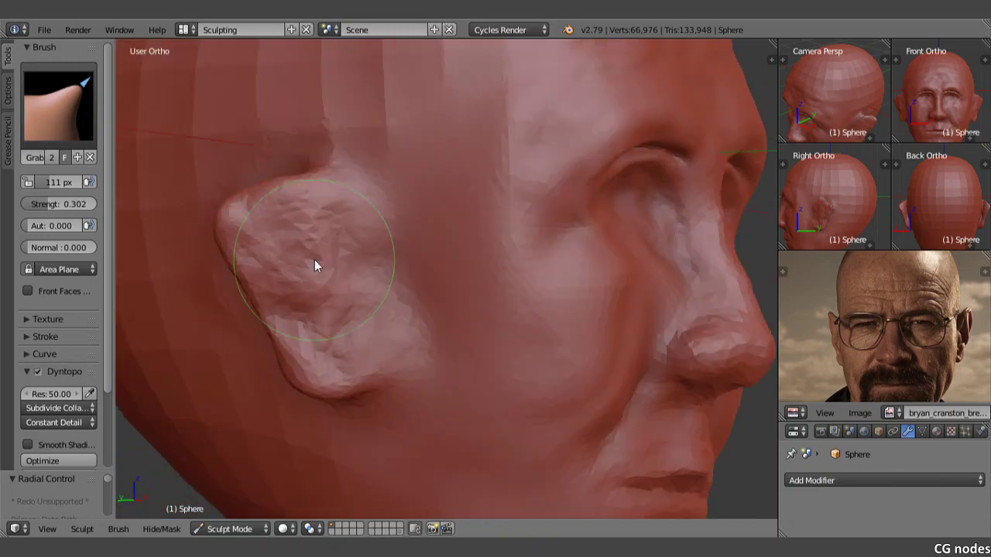
{"action": "mouse_move", "coordinate": [314, 259]}
{"action": "left_mouse_down"}
{"action": "mouse_move", "coordinate": [336, 382]}
{"action": "mouse_move", "coordinate": [326, 401]}
{"action": "left_mouse_up"}
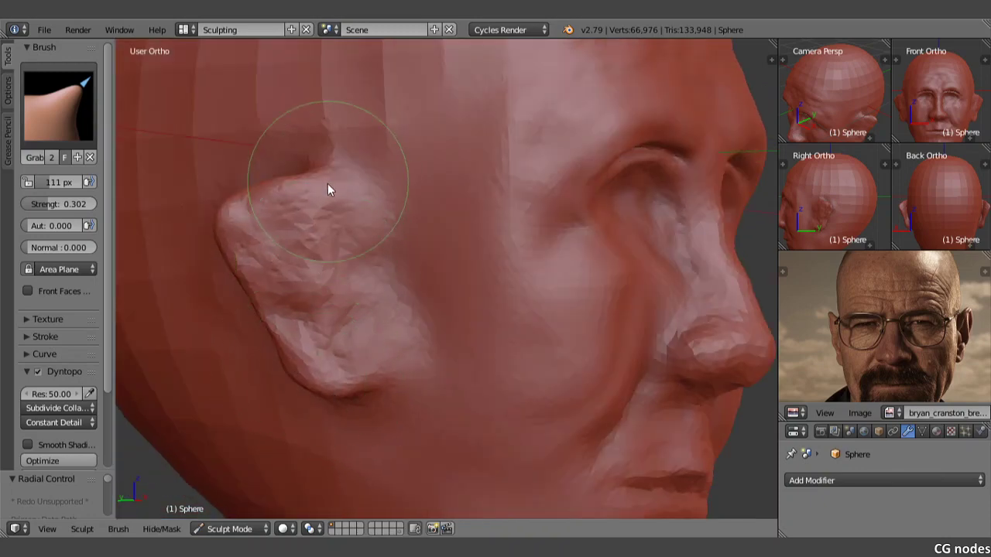
{"action": "left_click_drag", "start_coordinate": [268, 203], "coordinate": [244, 142]}
{"action": "mouse_move", "coordinate": [330, 214]}
{"action": "middle_mouse_down"}
{"action": "mouse_move", "coordinate": [336, 230]}
{"action": "mouse_move", "coordinate": [283, 341]}
{"action": "middle_mouse_up"}
{"action": "mouse_move", "coordinate": [283, 341]}
{"action": "left_mouse_down"}
{"action": "mouse_move", "coordinate": [311, 356]}
{"action": "mouse_move", "coordinate": [313, 408]}
{"action": "mouse_move", "coordinate": [330, 421]}
{"action": "mouse_move", "coordinate": [394, 427]}
{"action": "mouse_move", "coordinate": [390, 445]}
{"action": "mouse_move", "coordinate": [411, 408]}
{"action": "mouse_move", "coordinate": [412, 418]}
{"action": "mouse_move", "coordinate": [382, 417]}
{"action": "mouse_move", "coordinate": [395, 427]}
{"action": "mouse_move", "coordinate": [365, 442]}
{"action": "mouse_move", "coordinate": [349, 426]}
{"action": "left_mouse_up"}
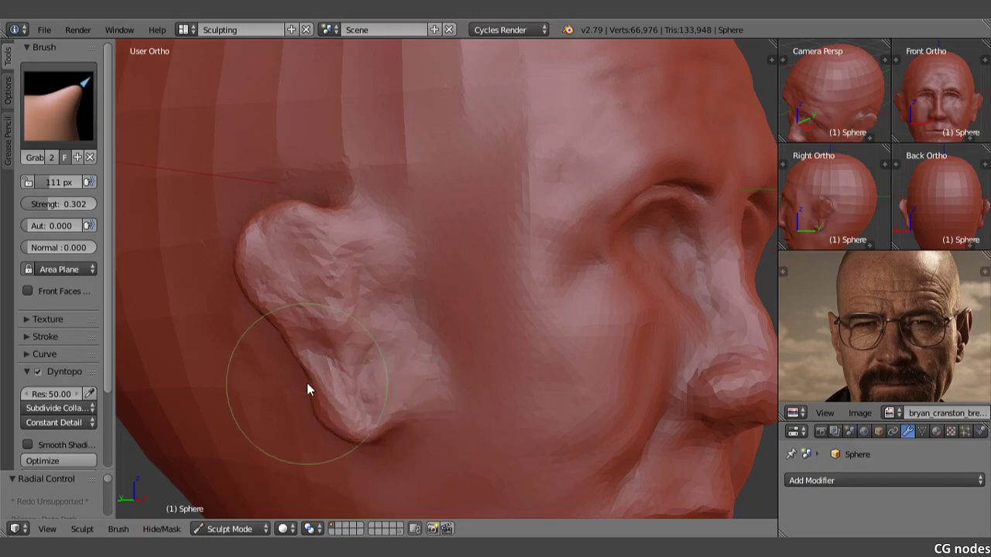
Step: Switch to the Inflate brush at a 40 px radius and inflate the lower earlobe
{"action": "left_click", "coordinate": [58, 106]}
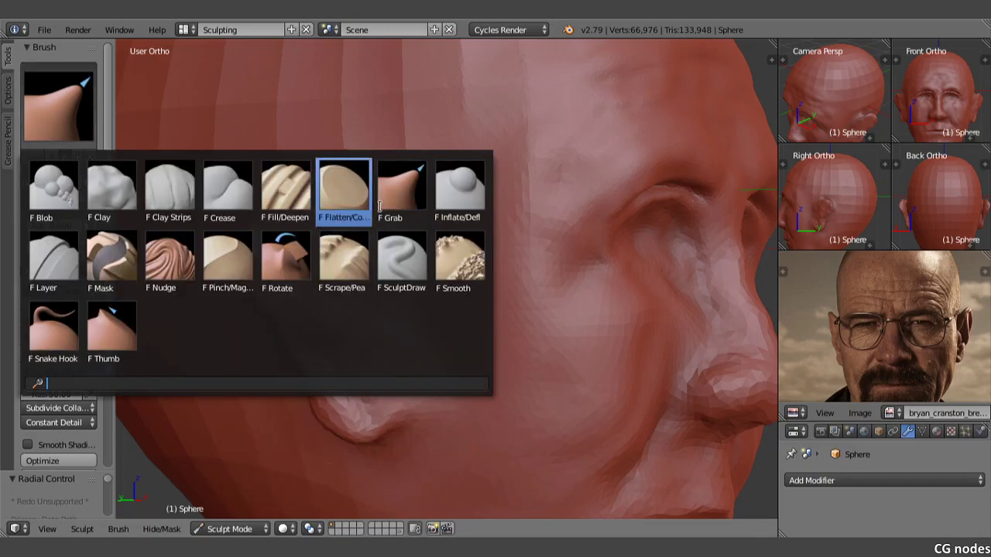
{"action": "left_click", "coordinate": [345, 180]}
{"action": "mouse_move", "coordinate": [329, 380]}
{"action": "left_mouse_down"}
{"action": "mouse_move", "coordinate": [287, 343]}
{"action": "mouse_move", "coordinate": [315, 398]}
{"action": "mouse_move", "coordinate": [304, 353]}
{"action": "left_mouse_up"}
{"action": "key", "text": "f"}
{"action": "left_click", "coordinate": [293, 379]}
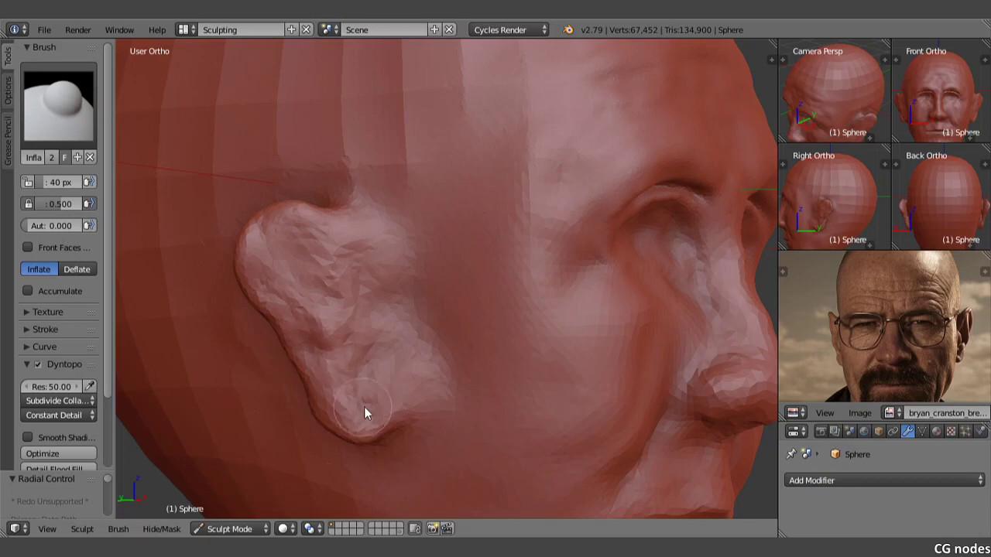
Step: Inflate the ear along its length, its lower part and its left edge
{"action": "middle_click_drag", "start_coordinate": [308, 370], "coordinate": [405, 348]}
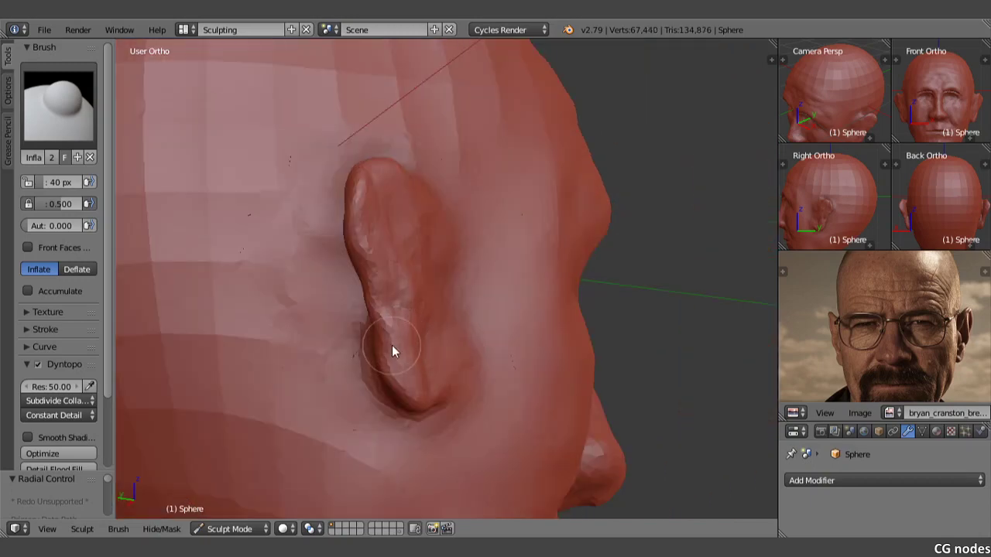
{"action": "mouse_move", "coordinate": [380, 353]}
{"action": "left_mouse_down"}
{"action": "mouse_move", "coordinate": [354, 217]}
{"action": "mouse_move", "coordinate": [359, 183]}
{"action": "mouse_move", "coordinate": [412, 215]}
{"action": "left_mouse_up"}
{"action": "left_click_drag", "start_coordinate": [444, 386], "coordinate": [419, 333]}
{"action": "left_click_drag", "start_coordinate": [369, 268], "coordinate": [365, 271]}
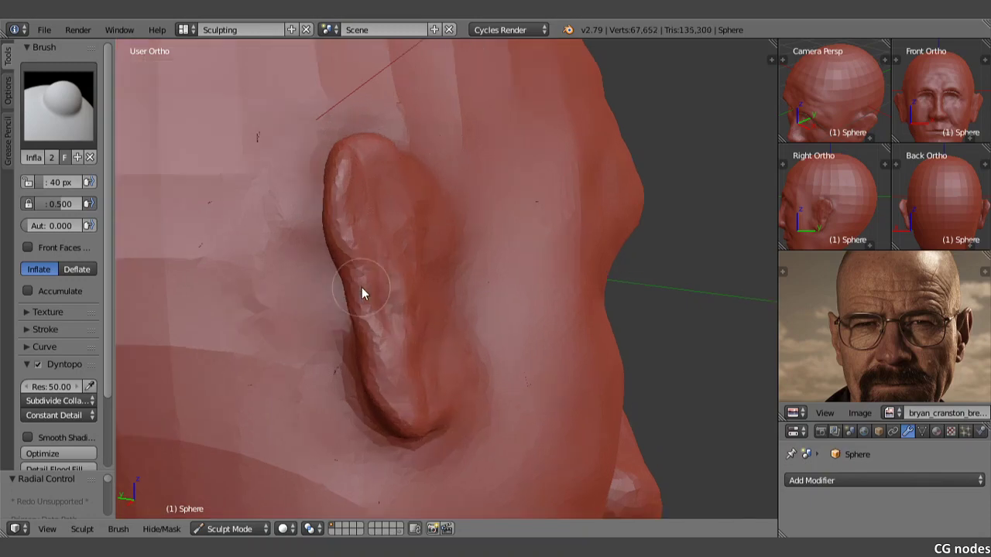
{"action": "mouse_move", "coordinate": [335, 325]}
{"action": "middle_mouse_down"}
{"action": "mouse_move", "coordinate": [435, 326]}
{"action": "mouse_move", "coordinate": [428, 357]}
{"action": "middle_mouse_up"}
{"action": "mouse_move", "coordinate": [474, 315]}
{"action": "middle_mouse_down"}
{"action": "mouse_move", "coordinate": [485, 324]}
{"action": "mouse_move", "coordinate": [428, 334]}
{"action": "mouse_move", "coordinate": [444, 335]}
{"action": "middle_mouse_up"}
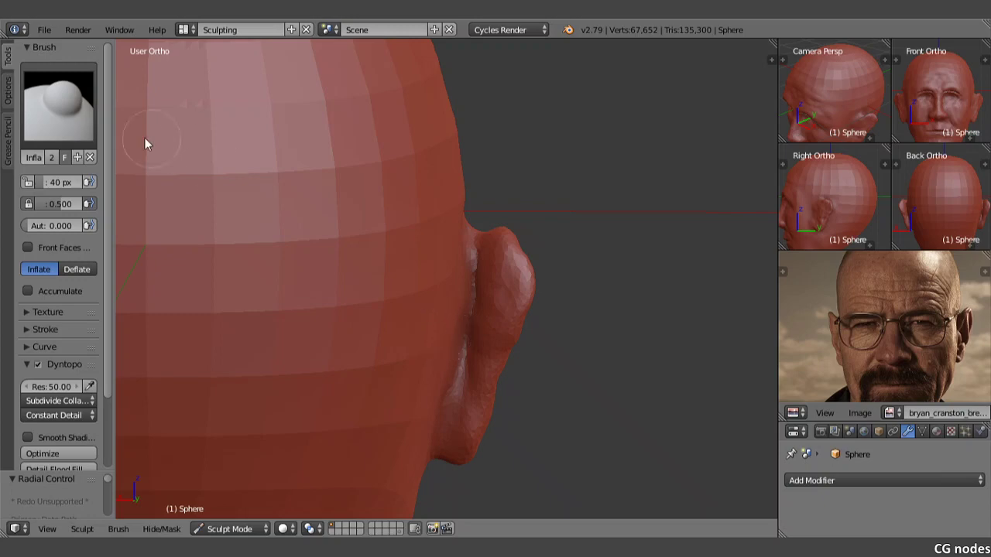
Step: Switch to SculptDraw and add ridges along the ear's front and inner edges
{"action": "left_click", "coordinate": [58, 105]}
{"action": "left_click", "coordinate": [424, 249]}
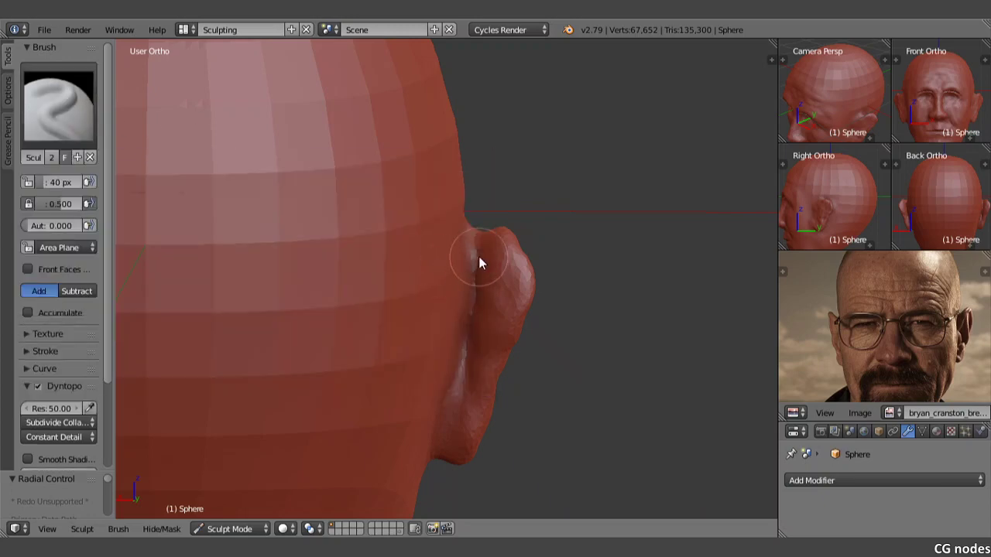
{"action": "left_click_drag", "start_coordinate": [479, 263], "coordinate": [475, 363]}
{"action": "middle_click_drag", "start_coordinate": [465, 376], "coordinate": [448, 373]}
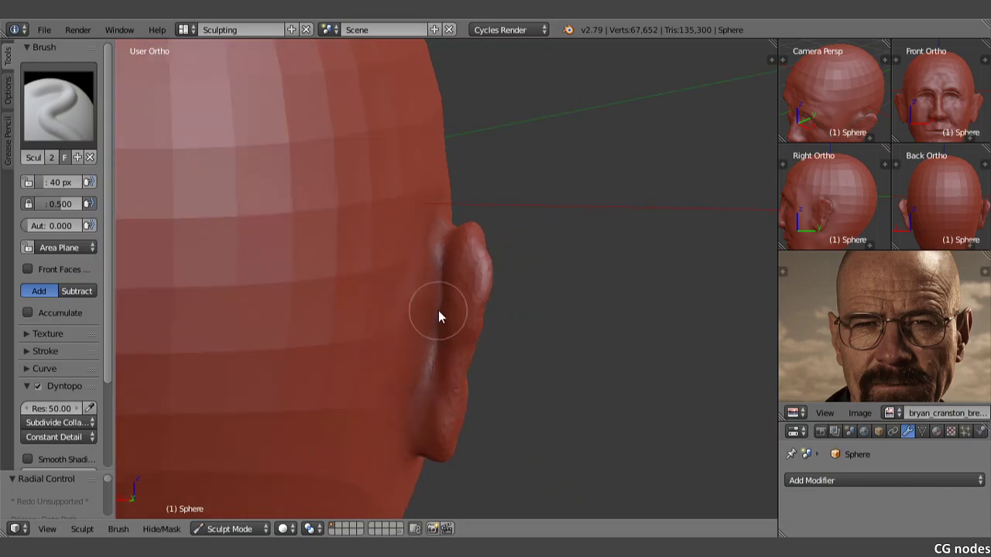
{"action": "left_click_drag", "start_coordinate": [445, 236], "coordinate": [430, 367]}
Step: Build up volume on the lower ear and reshape its bottom with SculptDraw strokes
{"action": "left_click", "coordinate": [58, 103]}
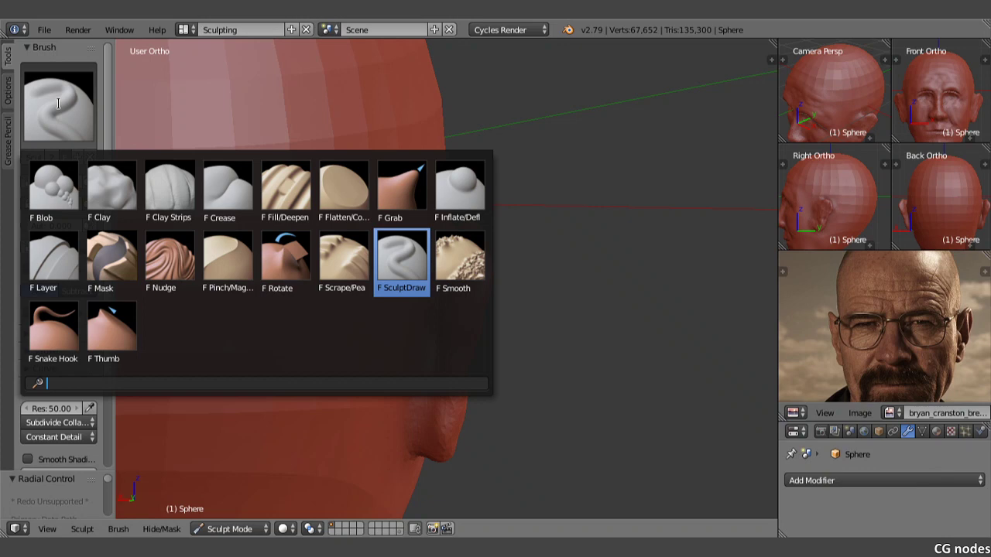
{"action": "left_click", "coordinate": [398, 248]}
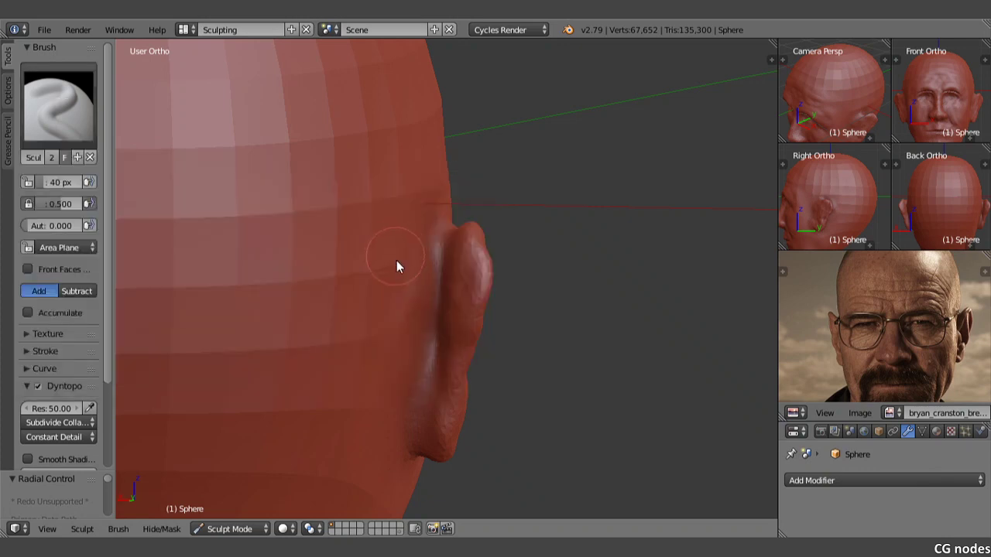
{"action": "left_click_drag", "start_coordinate": [425, 445], "coordinate": [421, 431]}
{"action": "left_click_drag", "start_coordinate": [430, 349], "coordinate": [428, 454]}
{"action": "mouse_move", "coordinate": [432, 456]}
{"action": "middle_mouse_down"}
{"action": "mouse_move", "coordinate": [399, 409]}
{"action": "mouse_move", "coordinate": [393, 422]}
{"action": "middle_mouse_up"}
{"action": "left_click_drag", "start_coordinate": [395, 412], "coordinate": [391, 417]}
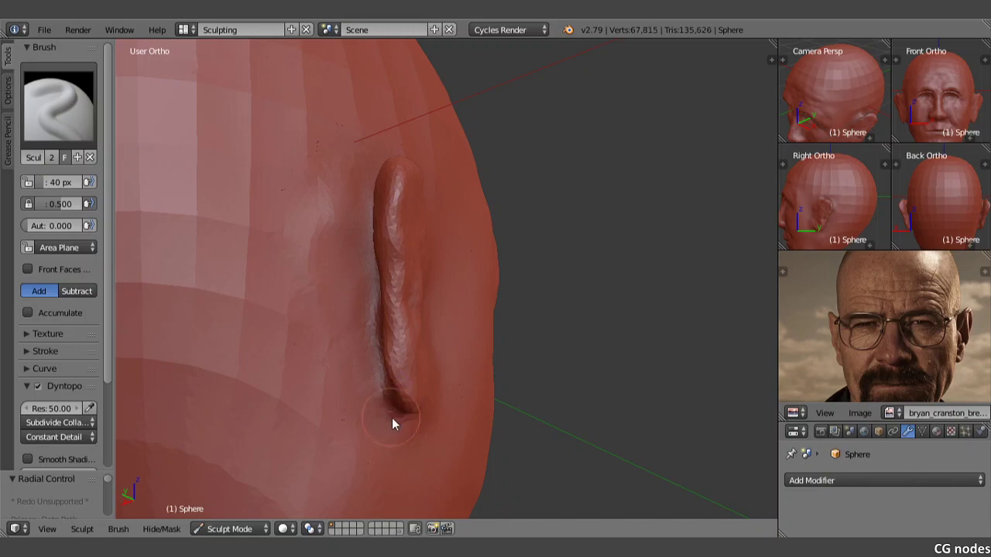
{"action": "middle_click_drag", "start_coordinate": [391, 417], "coordinate": [351, 331]}
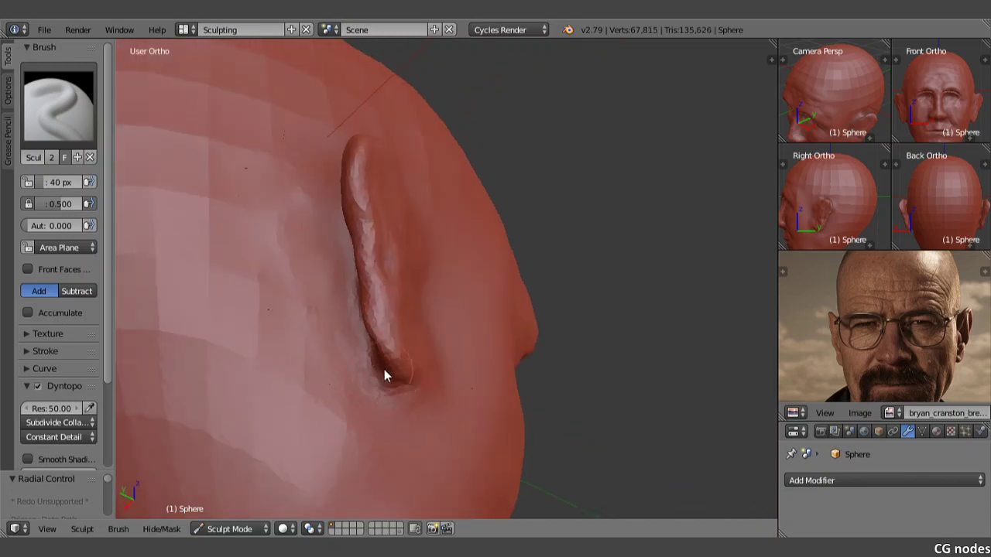
{"action": "left_click_drag", "start_coordinate": [384, 369], "coordinate": [378, 366]}
Step: Build out the ear's back edge with small strokes, undoing the last bad one
{"action": "mouse_move", "coordinate": [365, 381]}
{"action": "middle_mouse_down"}
{"action": "mouse_move", "coordinate": [381, 362]}
{"action": "mouse_move", "coordinate": [408, 355]}
{"action": "middle_mouse_up"}
{"action": "left_click_drag", "start_coordinate": [398, 312], "coordinate": [397, 284]}
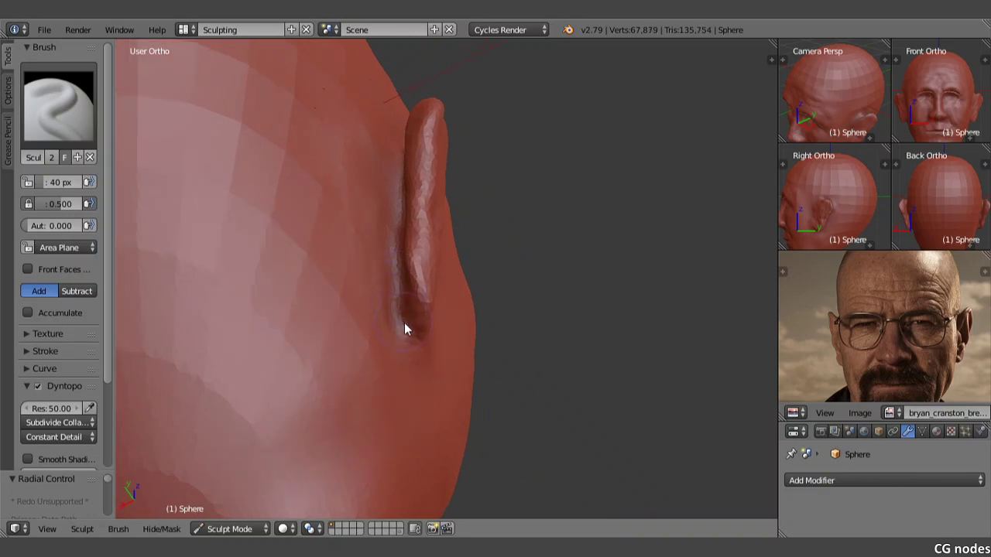
{"action": "left_click_drag", "start_coordinate": [404, 323], "coordinate": [406, 333]}
{"action": "mouse_move", "coordinate": [406, 333]}
{"action": "middle_mouse_down"}
{"action": "mouse_move", "coordinate": [441, 351]}
{"action": "mouse_move", "coordinate": [353, 358]}
{"action": "middle_mouse_up"}
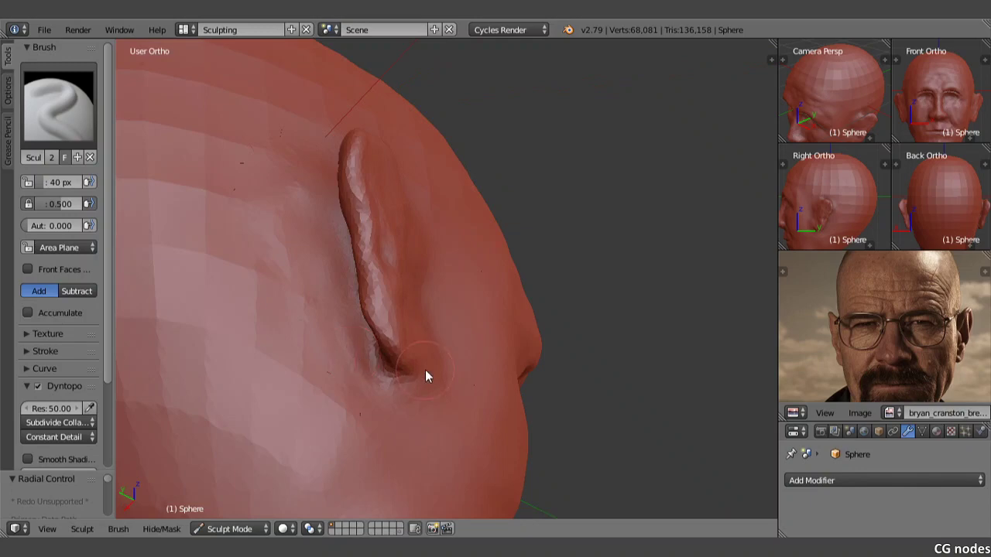
{"action": "mouse_move", "coordinate": [383, 370]}
{"action": "left_mouse_down"}
{"action": "mouse_move", "coordinate": [377, 362]}
{"action": "mouse_move", "coordinate": [404, 374]}
{"action": "left_mouse_up"}
{"action": "middle_click_drag", "start_coordinate": [405, 374], "coordinate": [397, 365]}
{"action": "left_click_drag", "start_coordinate": [388, 347], "coordinate": [384, 325]}
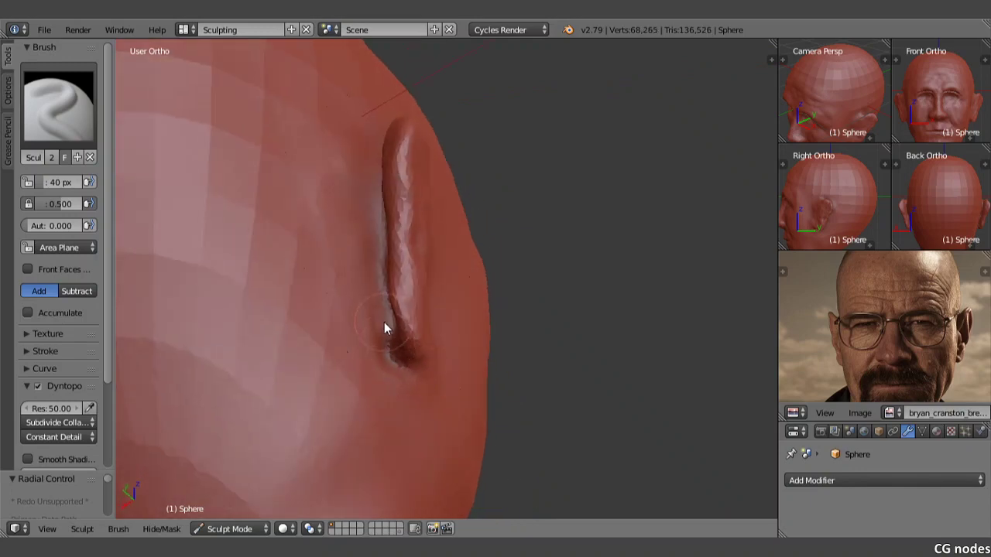
{"action": "middle_click_drag", "start_coordinate": [384, 325], "coordinate": [408, 360]}
{"action": "key", "text": "ctrl+z"}
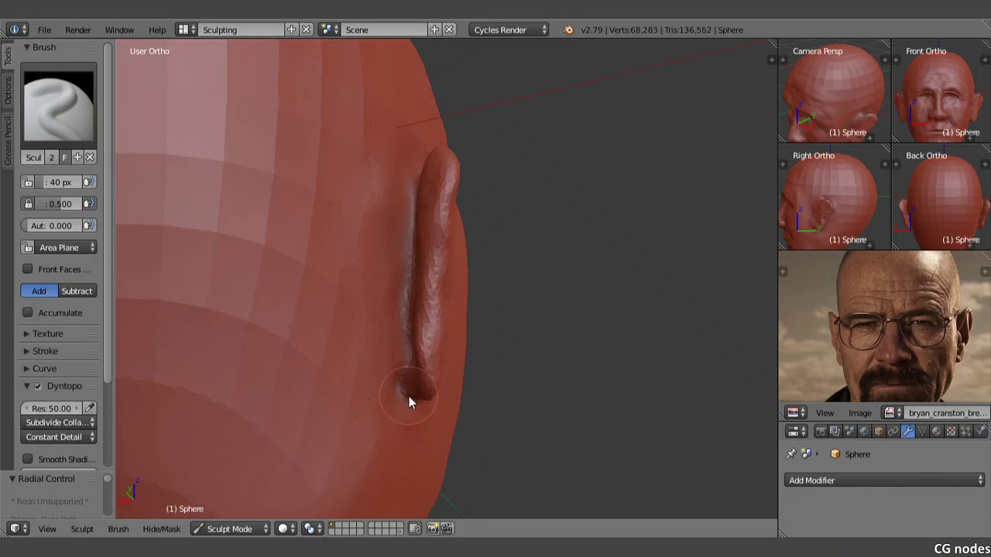
Step: Reshape the crease at the ear's bottom and the upper ear surface, checking side-on
{"action": "left_click_drag", "start_coordinate": [405, 393], "coordinate": [398, 377]}
{"action": "middle_click_drag", "start_coordinate": [398, 358], "coordinate": [407, 383]}
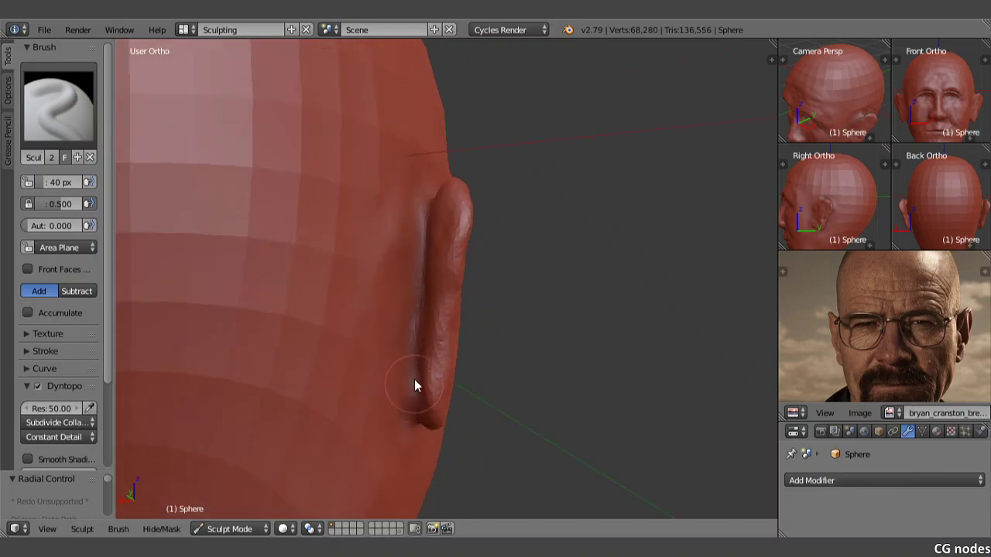
{"action": "left_click_drag", "start_coordinate": [419, 244], "coordinate": [420, 242]}
{"action": "middle_click_drag", "start_coordinate": [420, 242], "coordinate": [436, 236]}
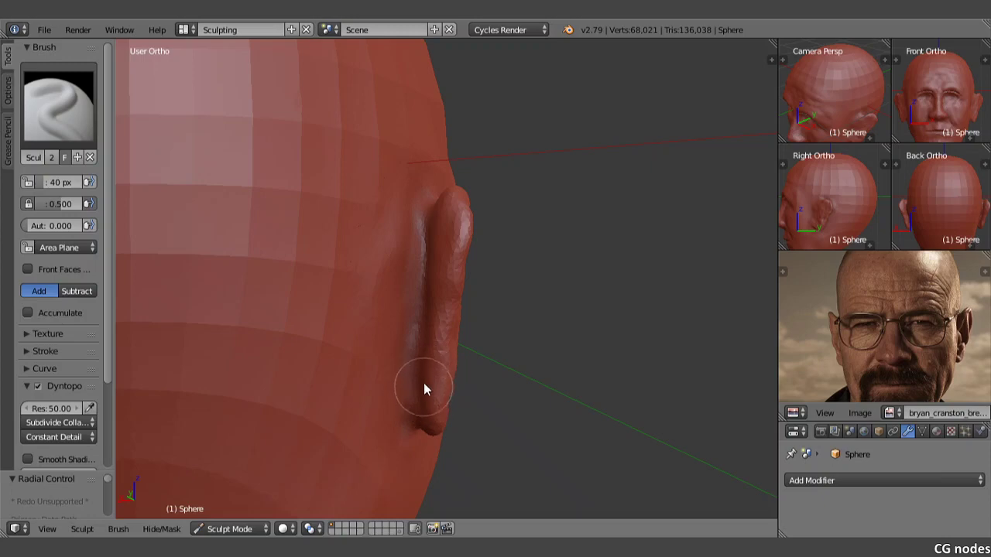
{"action": "middle_click_drag", "start_coordinate": [422, 290], "coordinate": [466, 289]}
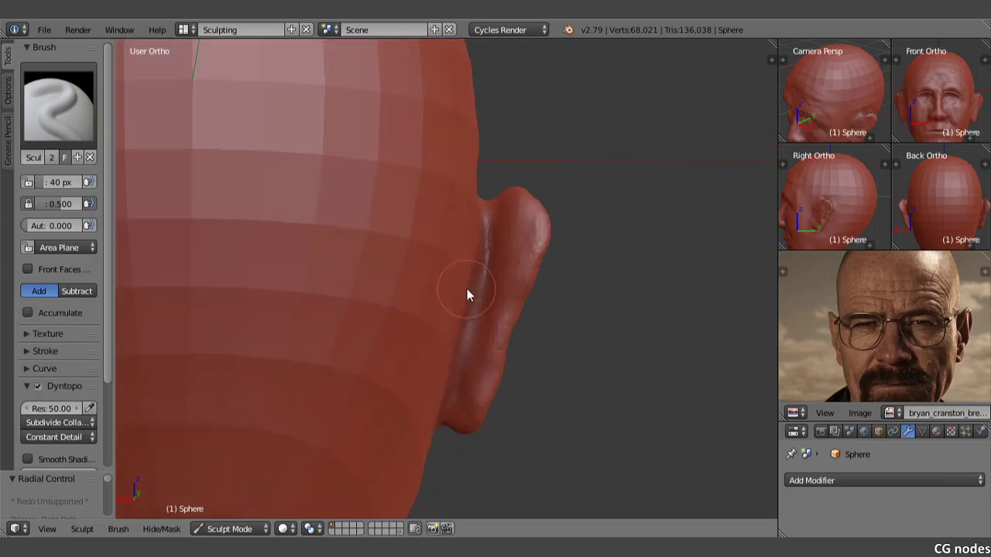
{"action": "mouse_move", "coordinate": [478, 338]}
{"action": "middle_mouse_down"}
{"action": "mouse_move", "coordinate": [422, 394]}
{"action": "mouse_move", "coordinate": [479, 312]}
{"action": "middle_mouse_up"}
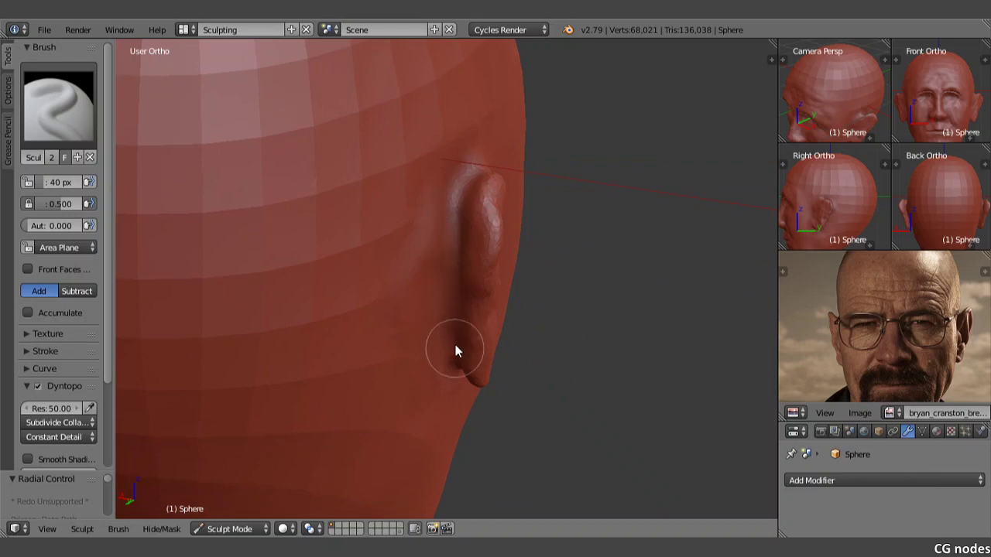
{"action": "middle_click_drag", "start_coordinate": [451, 361], "coordinate": [383, 329]}
{"action": "middle_click_drag", "start_coordinate": [454, 365], "coordinate": [412, 360]}
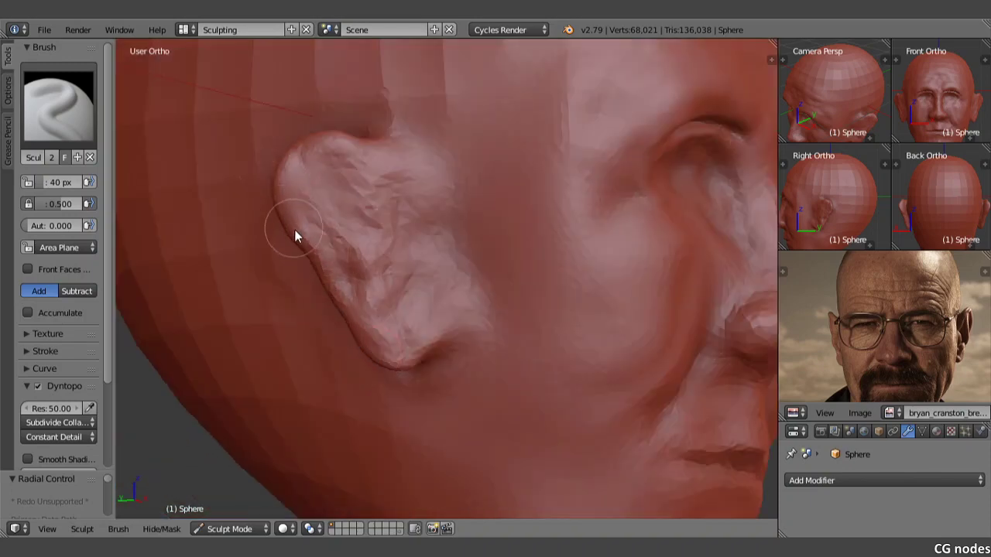
Step: Smooth the ear's noisy, faceted surface
{"action": "mouse_move", "coordinate": [412, 335]}
{"action": "left_mouse_down", "text": "shift"}
{"action": "mouse_move", "coordinate": [340, 218]}
{"action": "mouse_move", "coordinate": [368, 208]}
{"action": "mouse_move", "coordinate": [422, 240]}
{"action": "mouse_move", "coordinate": [440, 185]}
{"action": "left_mouse_up", "text": "shift"}
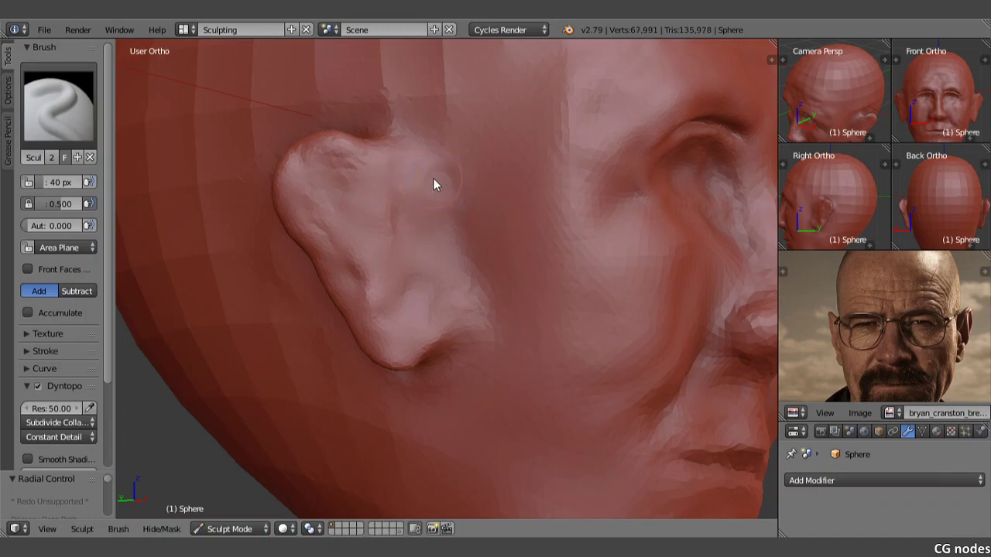
{"action": "left_click_drag", "start_coordinate": [424, 183], "coordinate": [404, 187], "text": "shift"}
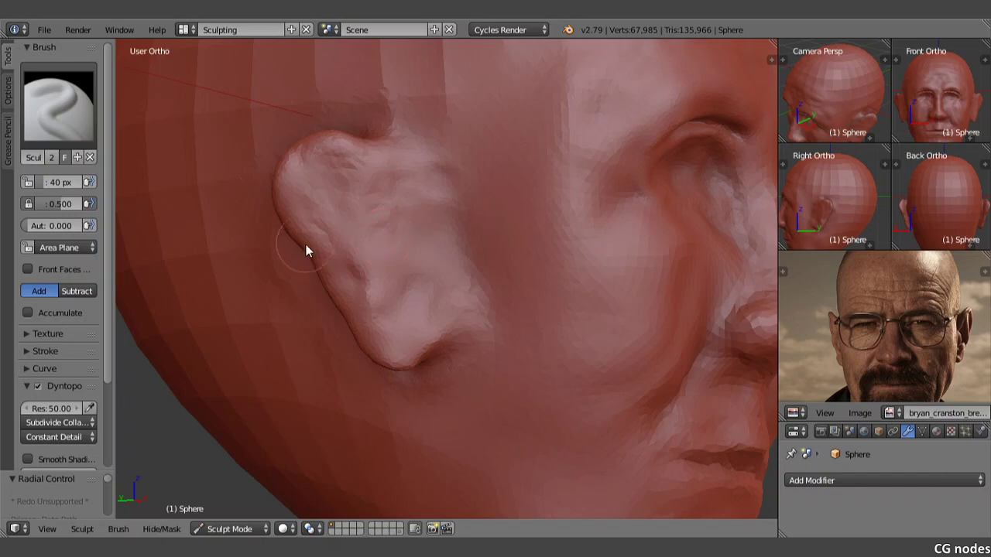
{"action": "mouse_move", "coordinate": [305, 265]}
{"action": "middle_mouse_down"}
{"action": "mouse_move", "coordinate": [426, 210]}
{"action": "mouse_move", "coordinate": [404, 237]}
{"action": "mouse_move", "coordinate": [494, 233]}
{"action": "mouse_move", "coordinate": [428, 249]}
{"action": "middle_mouse_up"}
Step: With SculptDraw, build up the outer rim and carve the inner bowl, concha and tragus
{"action": "left_click", "coordinate": [58, 104]}
{"action": "left_click", "coordinate": [399, 270]}
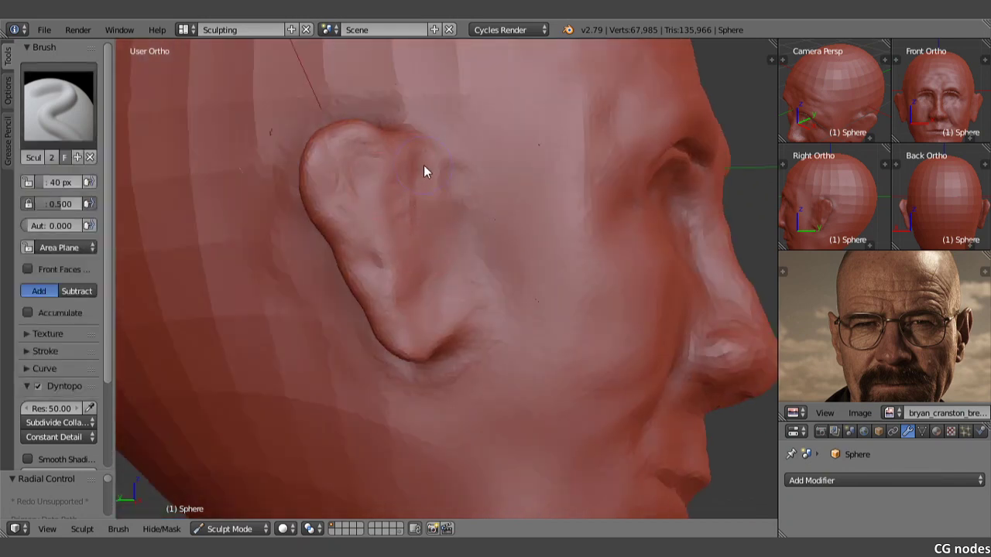
{"action": "left_click_drag", "start_coordinate": [386, 151], "coordinate": [425, 164]}
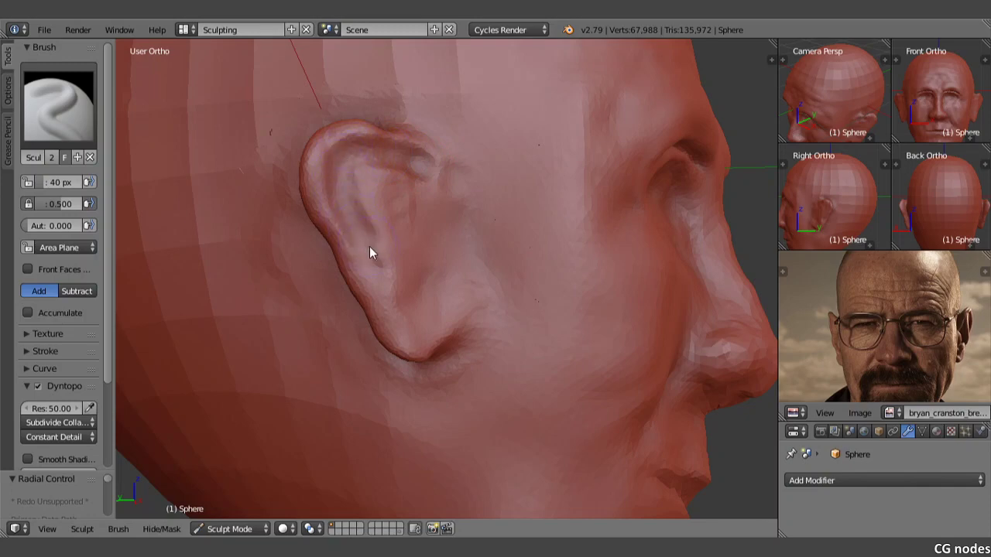
{"action": "left_click_drag", "start_coordinate": [414, 310], "coordinate": [416, 313]}
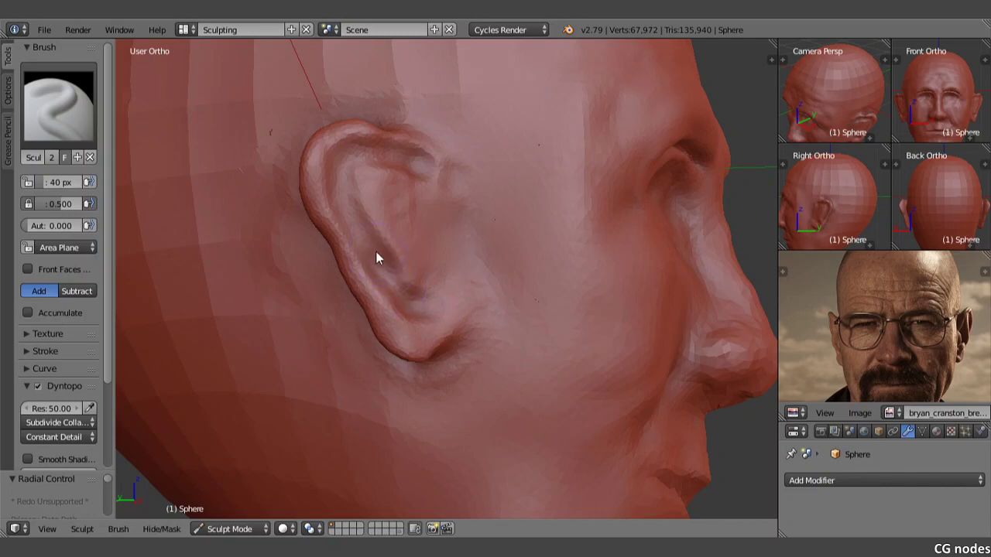
{"action": "left_click_drag", "start_coordinate": [353, 169], "coordinate": [414, 216]}
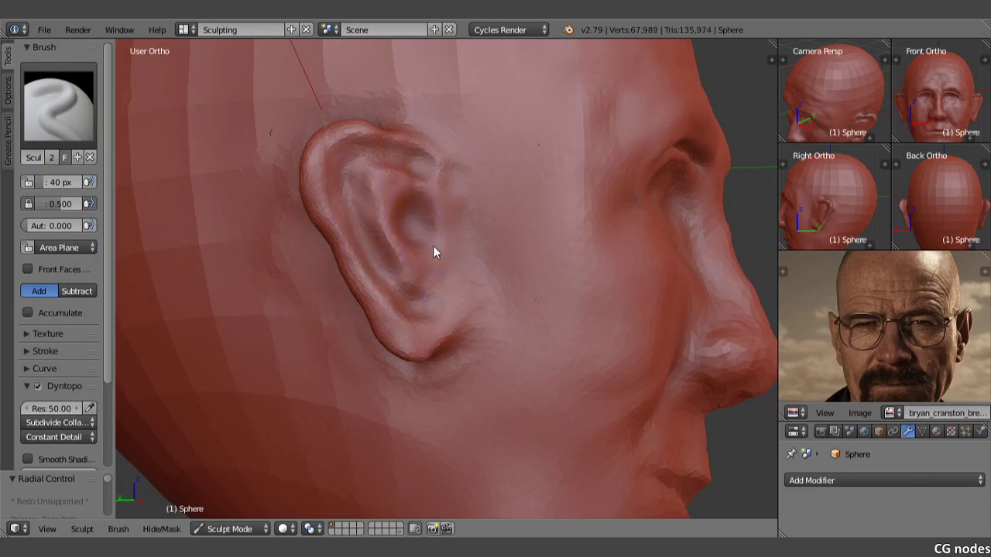
{"action": "mouse_move", "coordinate": [424, 215]}
{"action": "left_mouse_down"}
{"action": "mouse_move", "coordinate": [434, 258]}
{"action": "mouse_move", "coordinate": [460, 243]}
{"action": "left_mouse_up"}
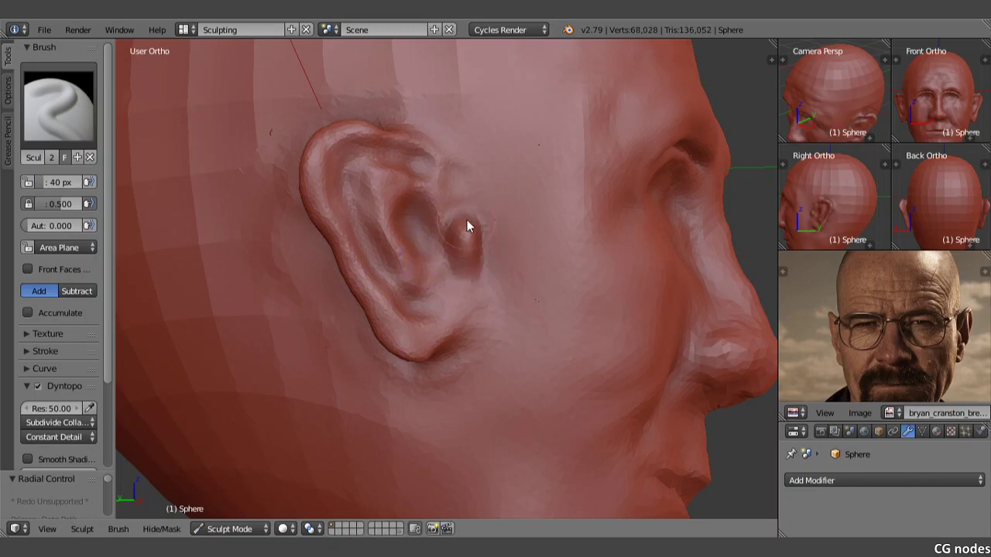
{"action": "left_click_drag", "start_coordinate": [465, 263], "coordinate": [379, 233]}
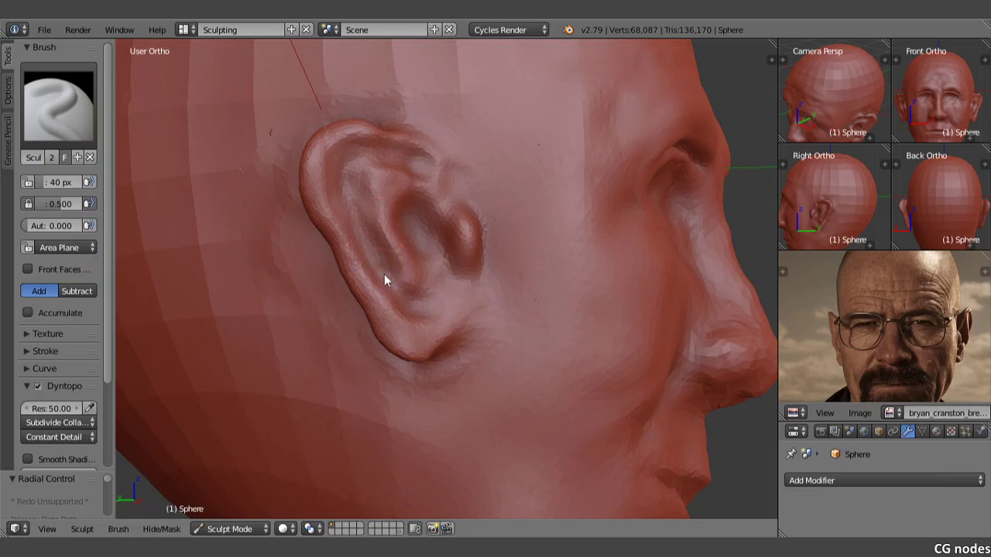
Step: Shape the ear's upper inner fold and refine its upper rim
{"action": "left_click_drag", "start_coordinate": [398, 164], "coordinate": [409, 172]}
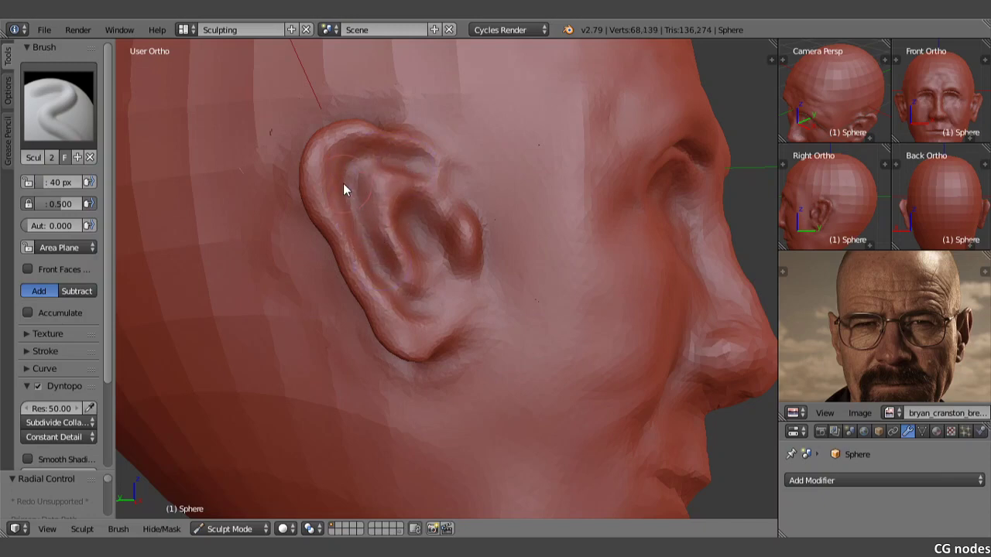
{"action": "middle_click_drag", "start_coordinate": [361, 180], "coordinate": [342, 191]}
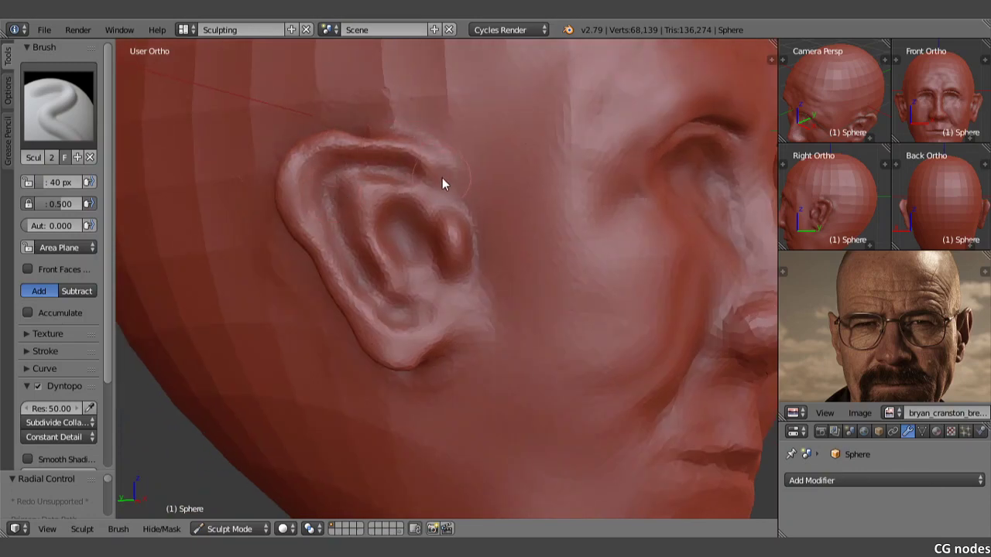
{"action": "left_click_drag", "start_coordinate": [442, 178], "coordinate": [453, 206]}
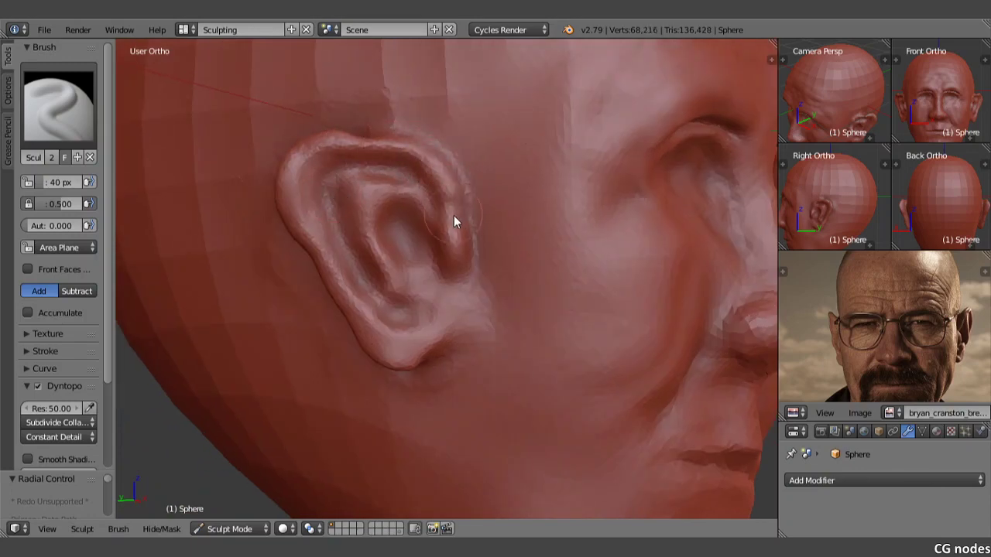
{"action": "scroll", "coordinate": [461, 247], "scroll_direction": "down", "scroll_amount": 3}
{"action": "mouse_move", "coordinate": [423, 261]}
{"action": "middle_mouse_down"}
{"action": "mouse_move", "coordinate": [446, 256]}
{"action": "mouse_move", "coordinate": [469, 215]}
{"action": "mouse_move", "coordinate": [469, 181]}
{"action": "mouse_move", "coordinate": [450, 215]}
{"action": "mouse_move", "coordinate": [669, 250]}
{"action": "mouse_move", "coordinate": [544, 238]}
{"action": "mouse_move", "coordinate": [552, 248]}
{"action": "middle_mouse_up"}
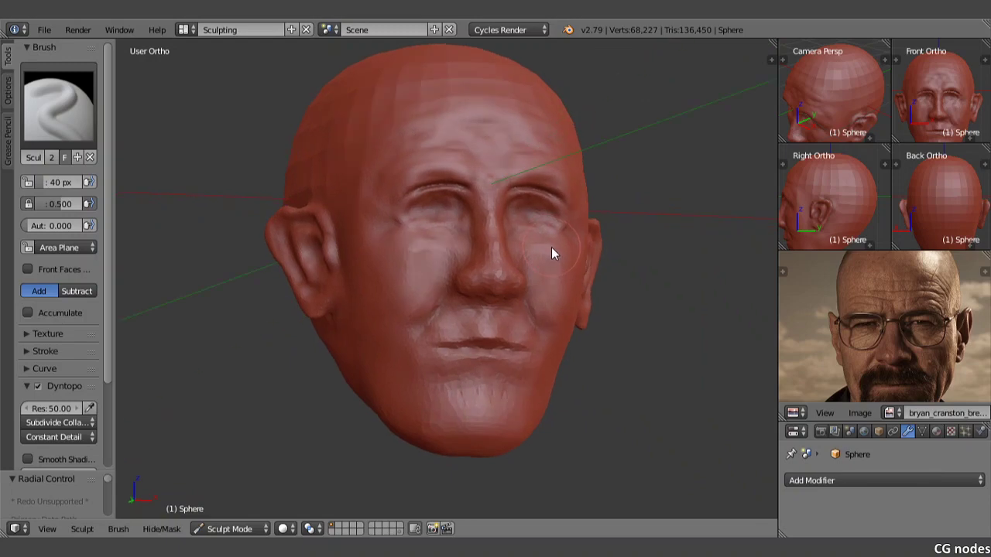
Step: Zoom in on the face and crease the upper eyelids with X-mirrored SculptDraw strokes
{"action": "mouse_move", "coordinate": [547, 248]}
{"action": "middle_mouse_down"}
{"action": "mouse_move", "coordinate": [488, 260]}
{"action": "mouse_move", "coordinate": [466, 228]}
{"action": "mouse_move", "coordinate": [468, 237]}
{"action": "mouse_move", "coordinate": [484, 212]}
{"action": "mouse_move", "coordinate": [552, 226]}
{"action": "middle_mouse_up"}
{"action": "scroll", "coordinate": [493, 241], "scroll_direction": "up", "scroll_amount": 2}
{"action": "scroll", "coordinate": [493, 242], "scroll_direction": "up", "scroll_amount": 1}
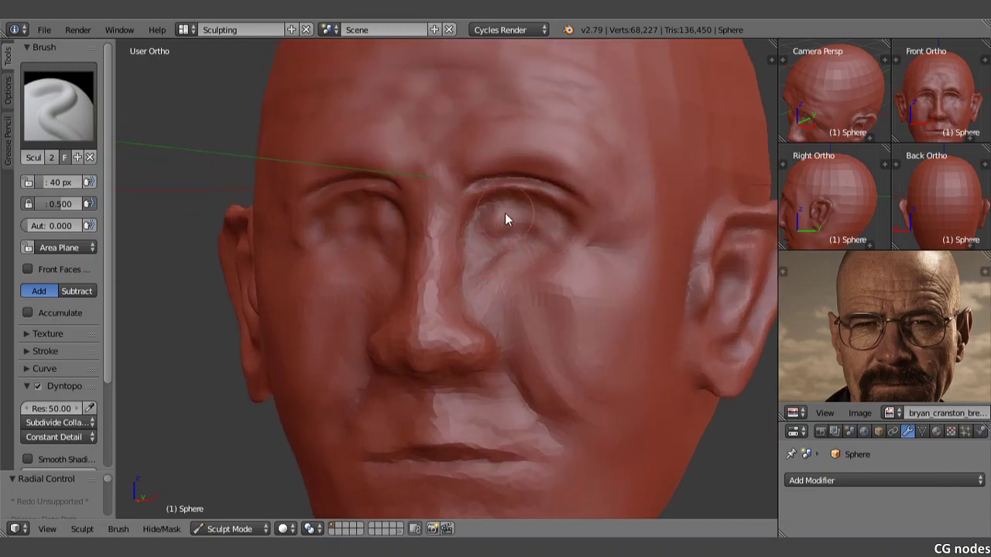
{"action": "mouse_move", "coordinate": [537, 214]}
{"action": "left_mouse_down"}
{"action": "mouse_move", "coordinate": [490, 209]}
{"action": "mouse_move", "coordinate": [523, 208]}
{"action": "mouse_move", "coordinate": [545, 221]}
{"action": "mouse_move", "coordinate": [480, 213]}
{"action": "left_mouse_up"}
{"action": "mouse_move", "coordinate": [505, 217]}
{"action": "left_mouse_down"}
{"action": "mouse_move", "coordinate": [555, 218]}
{"action": "mouse_move", "coordinate": [503, 222]}
{"action": "left_mouse_up"}
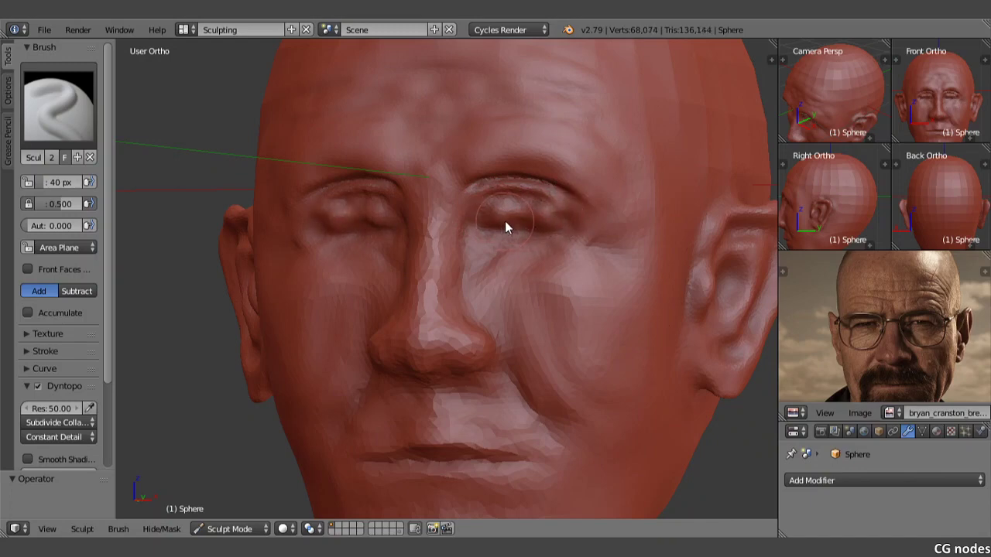
{"action": "left_click", "coordinate": [505, 221]}
{"action": "scroll", "coordinate": [504, 224], "scroll_direction": "up", "scroll_amount": 1}
{"action": "scroll", "coordinate": [507, 227], "scroll_direction": "up", "scroll_amount": 1}
{"action": "scroll", "coordinate": [495, 236], "scroll_direction": "up", "scroll_amount": 1}
{"action": "scroll", "coordinate": [457, 260], "scroll_direction": "down", "scroll_amount": 1}
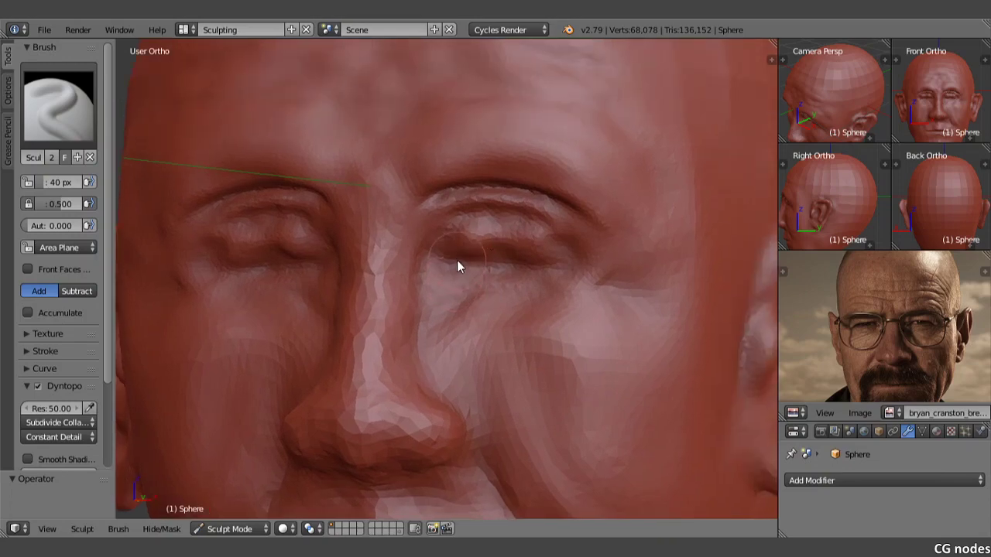
{"action": "scroll", "coordinate": [457, 260], "scroll_direction": "up", "scroll_amount": 2}
{"action": "mouse_move", "coordinate": [511, 232]}
{"action": "left_mouse_down"}
{"action": "mouse_move", "coordinate": [544, 234]}
{"action": "mouse_move", "coordinate": [573, 211]}
{"action": "mouse_move", "coordinate": [605, 236]}
{"action": "left_mouse_up"}
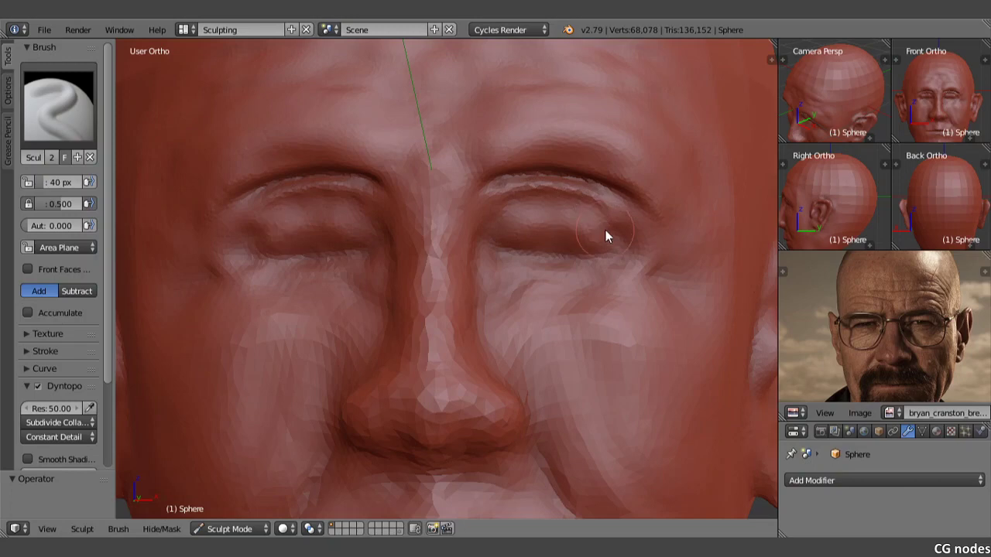
Step: Switch to the Grab brush and pull the lower eyelids into shape on both sides
{"action": "left_click", "coordinate": [39, 118]}
{"action": "left_click", "coordinate": [397, 200]}
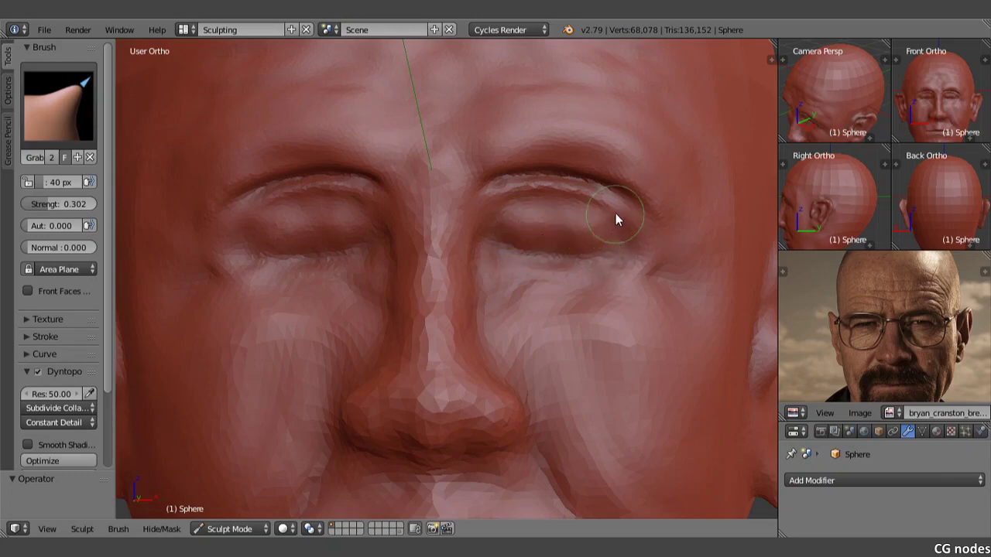
{"action": "mouse_move", "coordinate": [615, 228]}
{"action": "middle_mouse_down"}
{"action": "mouse_move", "coordinate": [650, 230]}
{"action": "mouse_move", "coordinate": [453, 254]}
{"action": "middle_mouse_up"}
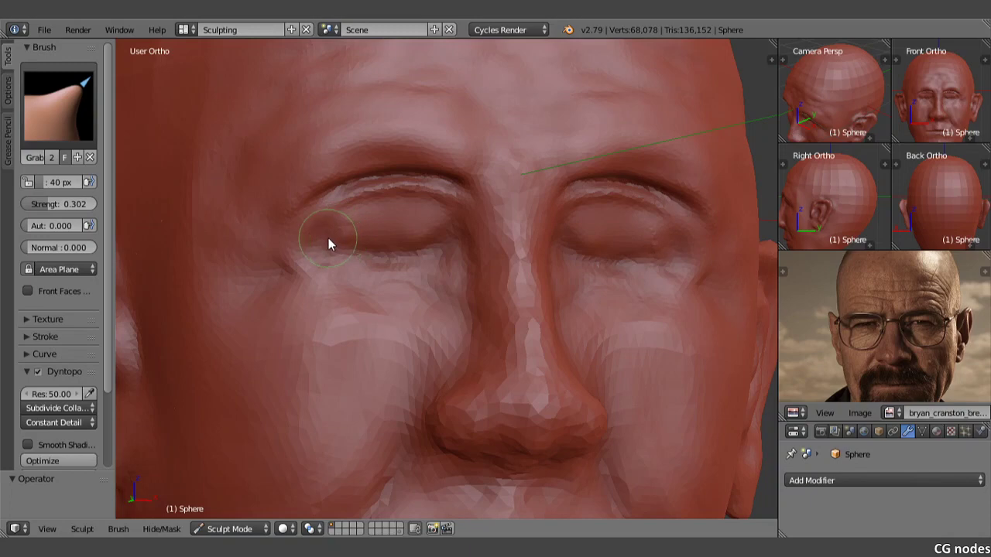
{"action": "left_click_drag", "start_coordinate": [331, 241], "coordinate": [328, 245]}
{"action": "left_click_drag", "start_coordinate": [346, 232], "coordinate": [341, 232]}
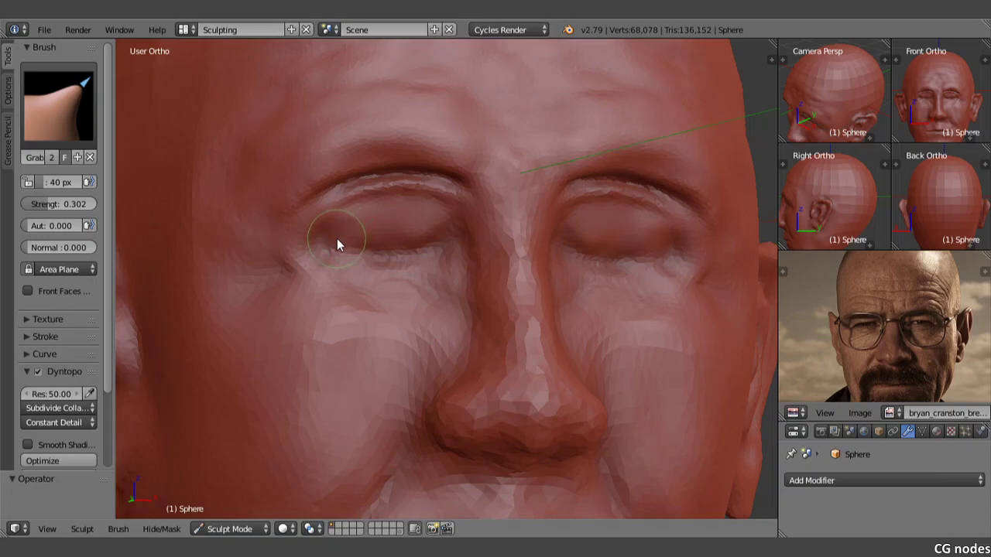
{"action": "middle_click_drag", "start_coordinate": [336, 239], "coordinate": [396, 252]}
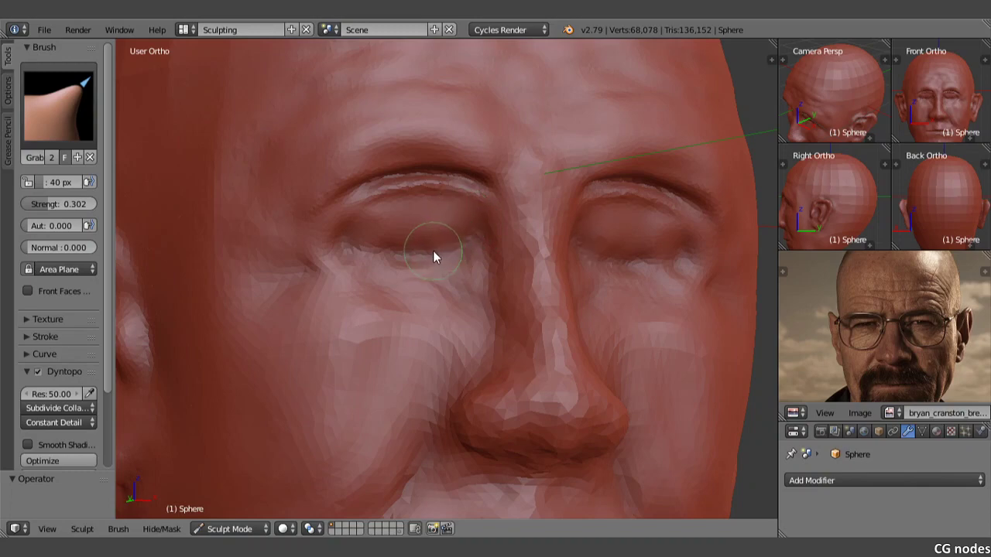
{"action": "left_click_drag", "start_coordinate": [433, 252], "coordinate": [418, 258]}
Step: Enlarge the Grab brush to 74 px and stretch the eye area into a new shape
{"action": "key", "text": "f"}
{"action": "left_click", "coordinate": [451, 240]}
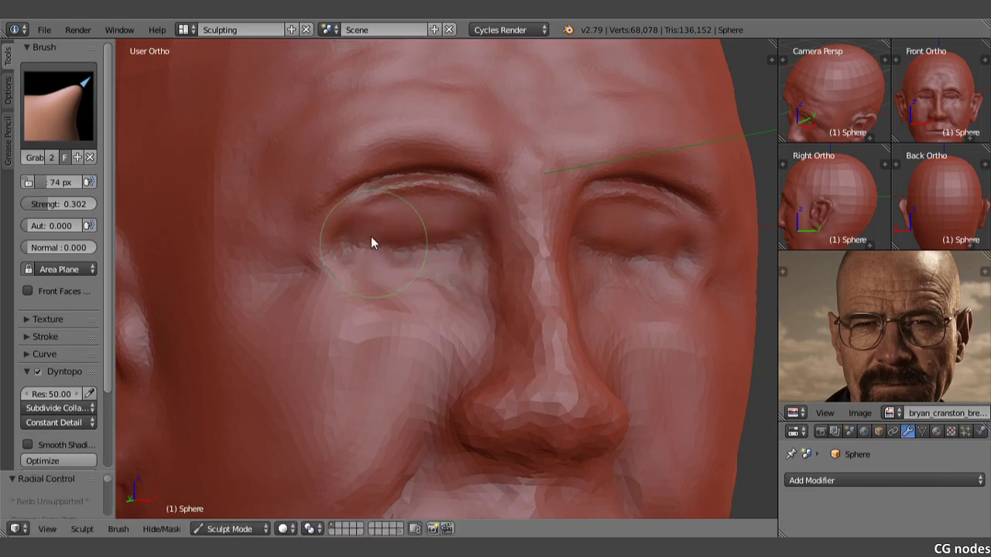
{"action": "middle_click_drag", "start_coordinate": [381, 221], "coordinate": [410, 235]}
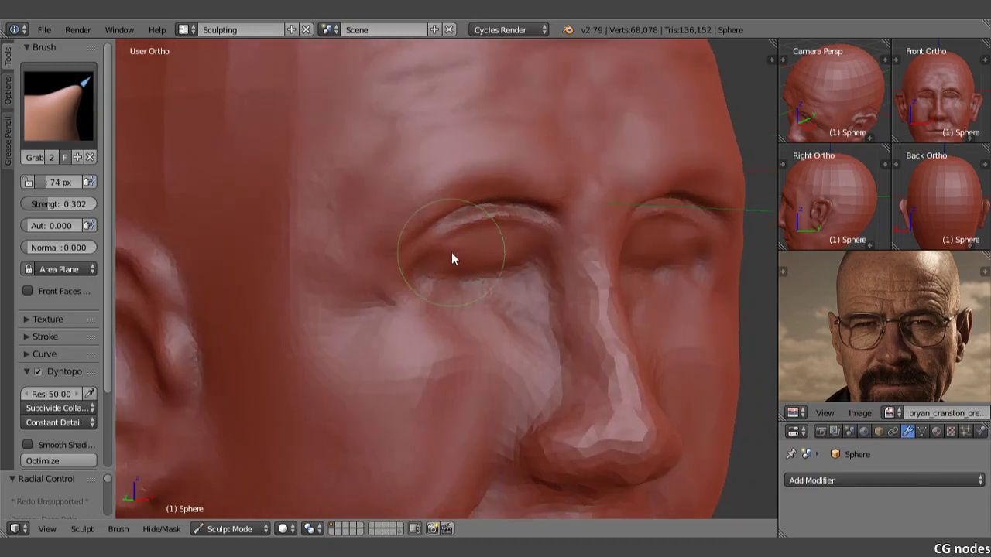
{"action": "left_click_drag", "start_coordinate": [446, 245], "coordinate": [507, 241]}
{"action": "scroll", "coordinate": [542, 241], "scroll_direction": "down", "scroll_amount": 4}
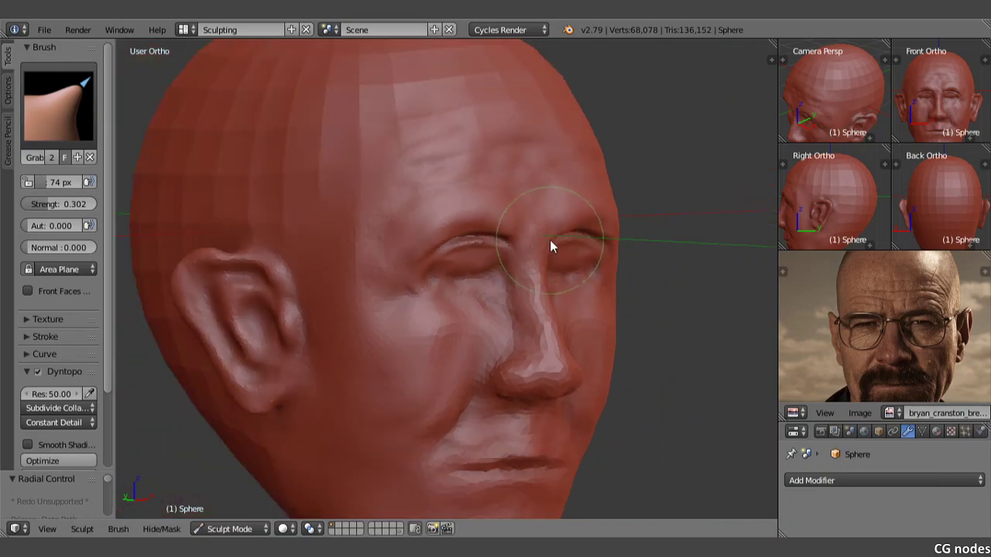
{"action": "mouse_move", "coordinate": [551, 241]}
{"action": "middle_mouse_down"}
{"action": "mouse_move", "coordinate": [529, 270]}
{"action": "mouse_move", "coordinate": [457, 240]}
{"action": "middle_mouse_up"}
{"action": "mouse_move", "coordinate": [522, 249]}
{"action": "middle_mouse_down"}
{"action": "mouse_move", "coordinate": [471, 264]}
{"action": "mouse_move", "coordinate": [504, 278]}
{"action": "mouse_move", "coordinate": [536, 264]}
{"action": "middle_mouse_up"}
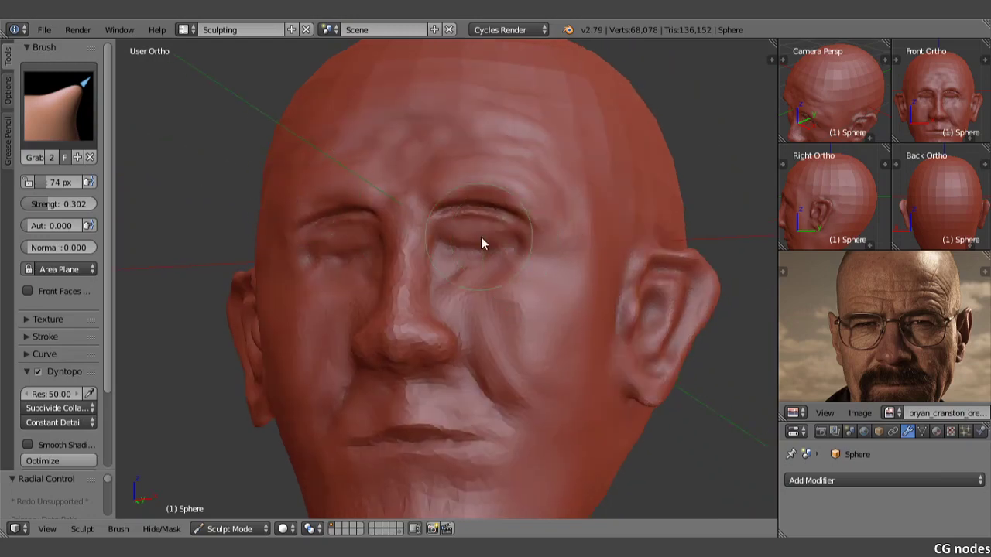
{"action": "left_click_drag", "start_coordinate": [513, 254], "coordinate": [520, 258]}
Step: Shrink the brush to 48 px, then 30 px, and pull the eyelid with mirroring
{"action": "scroll", "coordinate": [519, 257], "scroll_direction": "up", "scroll_amount": 2}
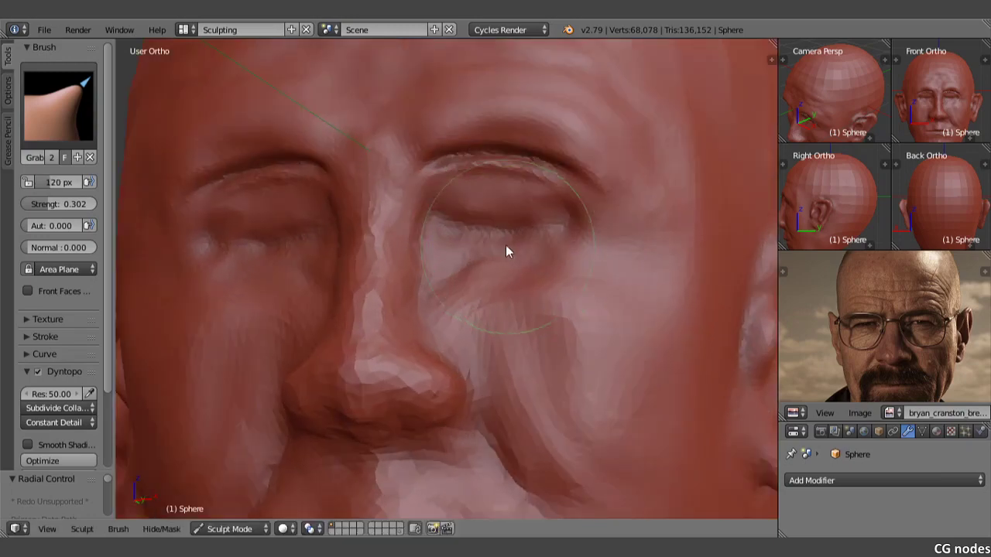
{"action": "scroll", "coordinate": [506, 251], "scroll_direction": "up", "scroll_amount": 1}
{"action": "middle_click_drag", "start_coordinate": [418, 324], "coordinate": [409, 321]}
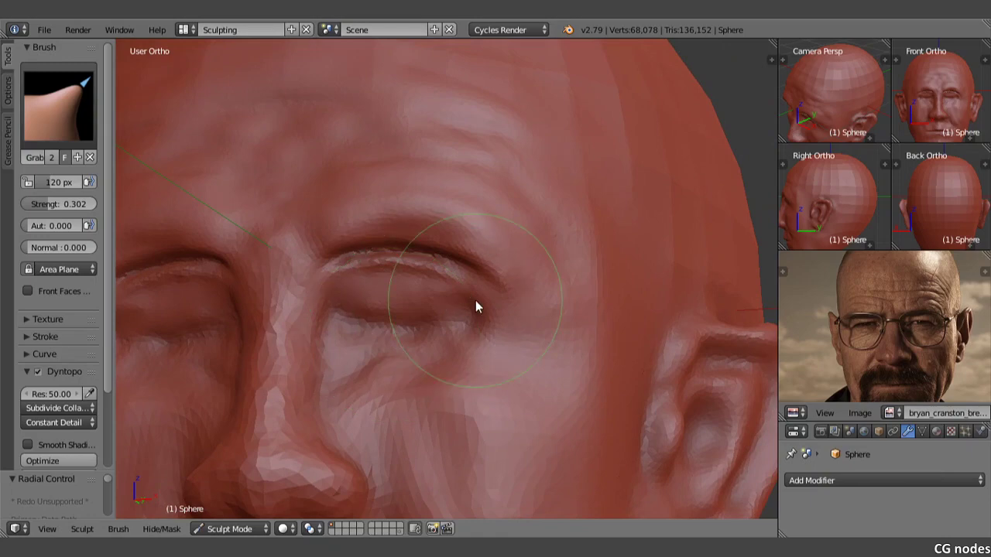
{"action": "key", "text": "f"}
{"action": "left_click", "coordinate": [421, 300]}
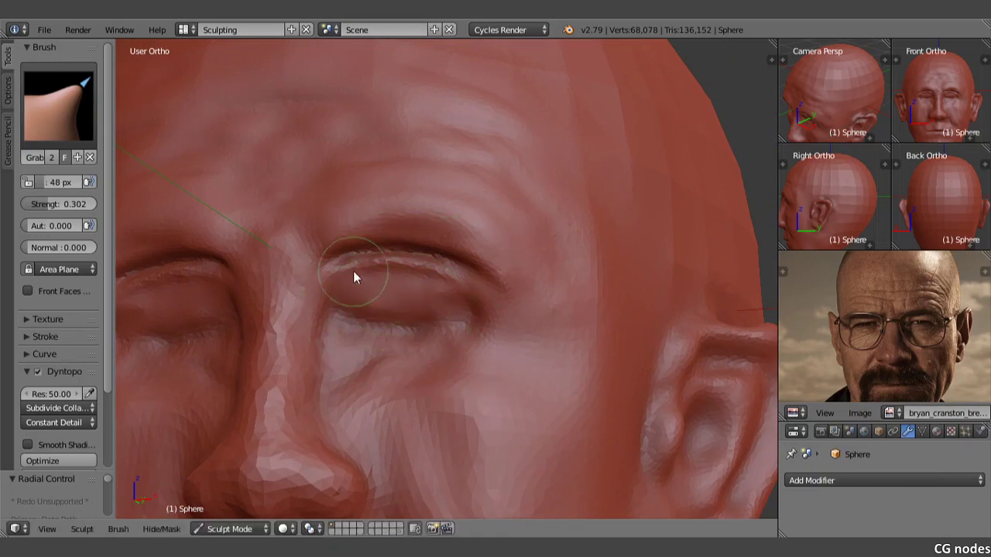
{"action": "key", "text": "f"}
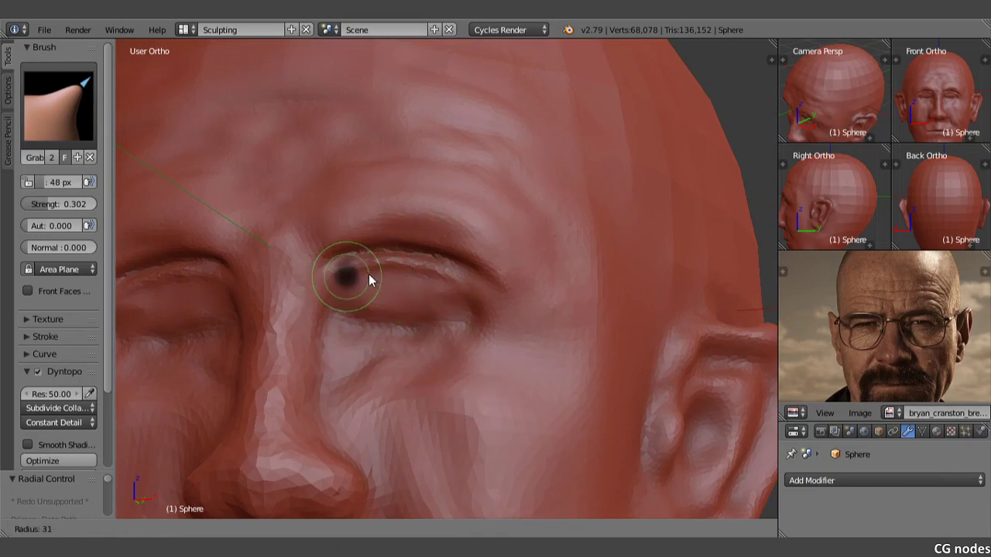
{"action": "left_click", "coordinate": [369, 274]}
{"action": "left_click_drag", "start_coordinate": [369, 274], "coordinate": [369, 275]}
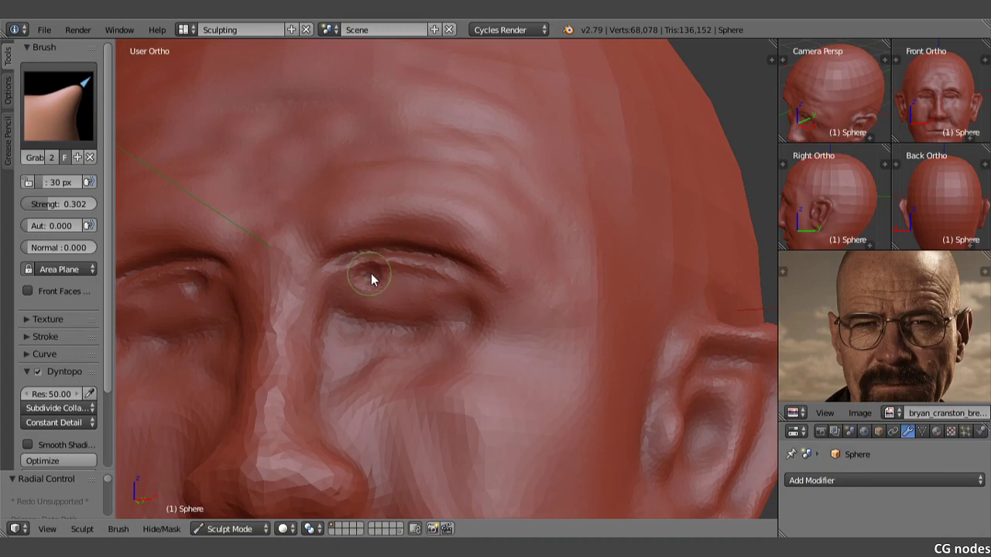
{"action": "left_click", "coordinate": [75, 139]}
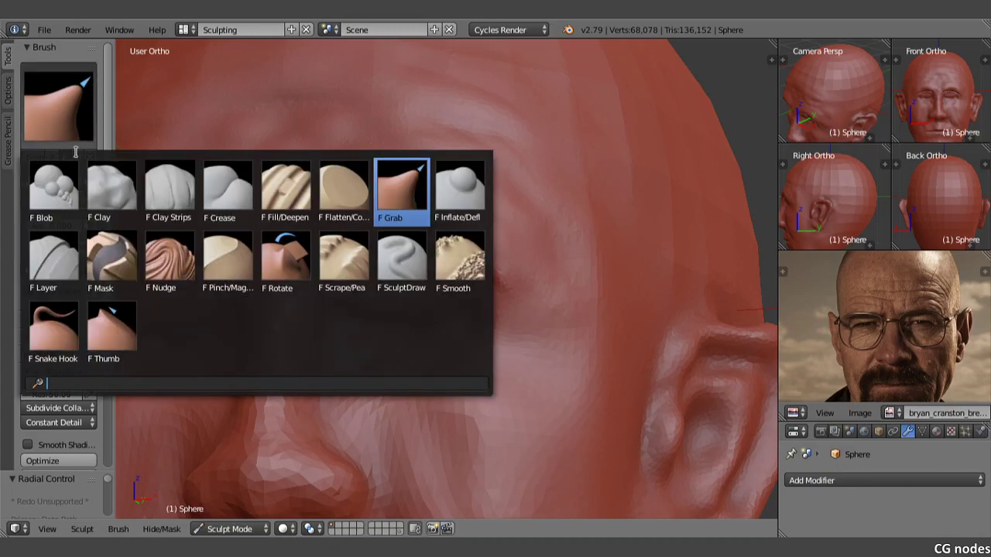
Step: Carve a Crease-brush line along the upper eyelid and its inner and outer corners
{"action": "left_click", "coordinate": [222, 184]}
{"action": "left_click_drag", "start_coordinate": [376, 272], "coordinate": [462, 295]}
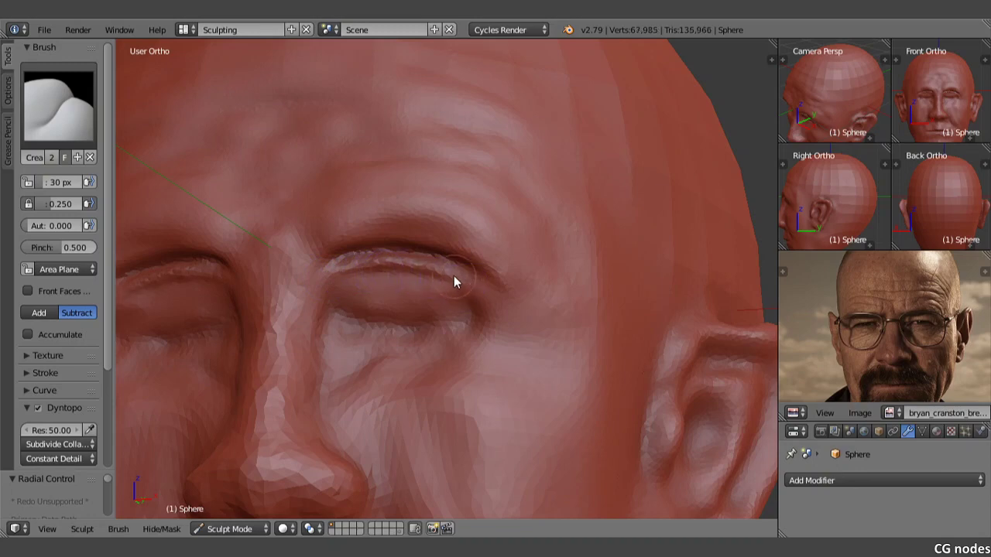
{"action": "left_click_drag", "start_coordinate": [341, 264], "coordinate": [326, 271]}
{"action": "left_click_drag", "start_coordinate": [463, 286], "coordinate": [487, 303]}
{"action": "mouse_move", "coordinate": [444, 272]}
{"action": "left_mouse_down"}
{"action": "mouse_move", "coordinate": [412, 267]}
{"action": "mouse_move", "coordinate": [455, 271]}
{"action": "left_mouse_up"}
Step: Try a crease on the lower eyelid, undo it, and review the head from the front
{"action": "middle_click_drag", "start_coordinate": [504, 311], "coordinate": [521, 306]}
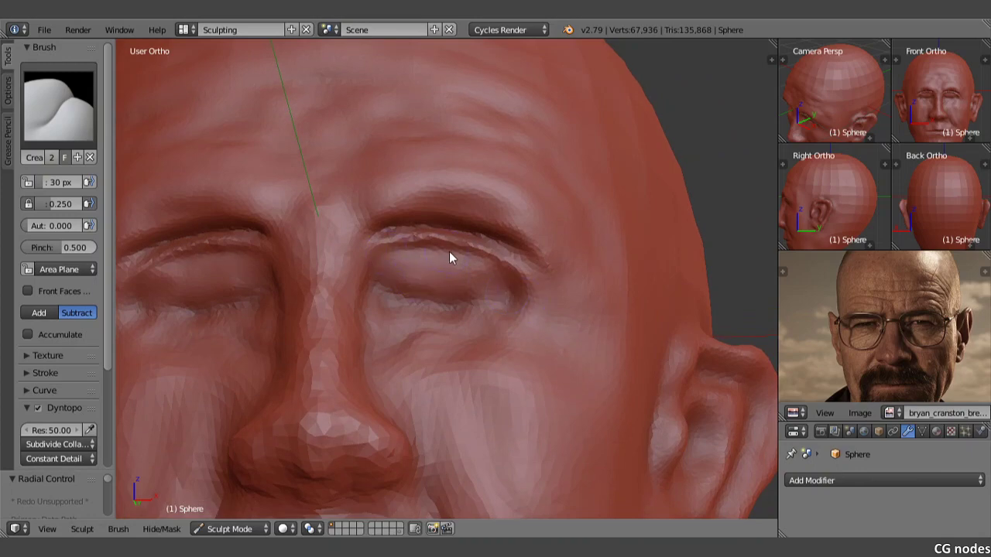
{"action": "mouse_move", "coordinate": [490, 266]}
{"action": "left_mouse_down"}
{"action": "mouse_move", "coordinate": [510, 280]}
{"action": "mouse_move", "coordinate": [443, 252]}
{"action": "mouse_move", "coordinate": [510, 284]}
{"action": "left_mouse_up"}
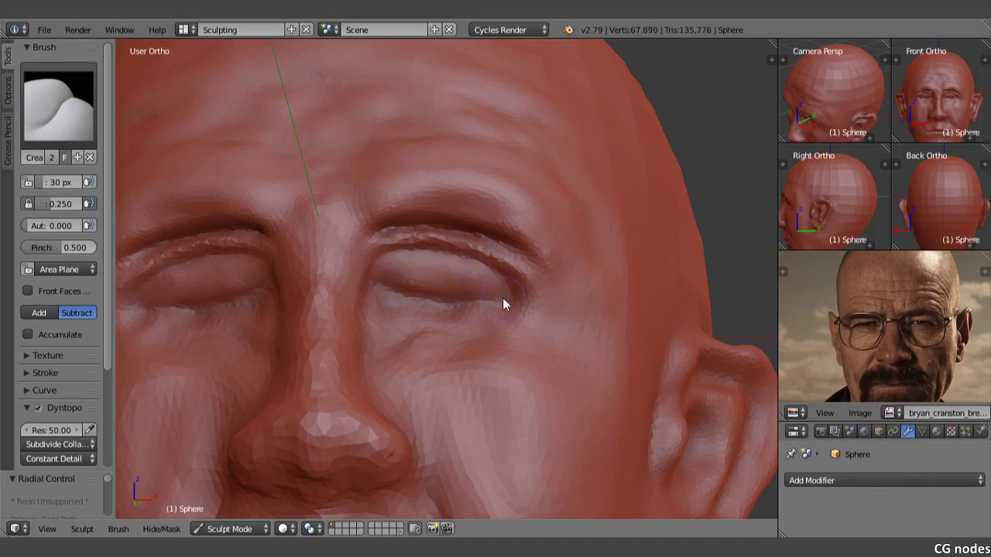
{"action": "key", "text": "ctrl+z"}
{"action": "scroll", "coordinate": [449, 280], "scroll_direction": "down", "scroll_amount": 2}
{"action": "scroll", "coordinate": [449, 281], "scroll_direction": "down", "scroll_amount": 2}
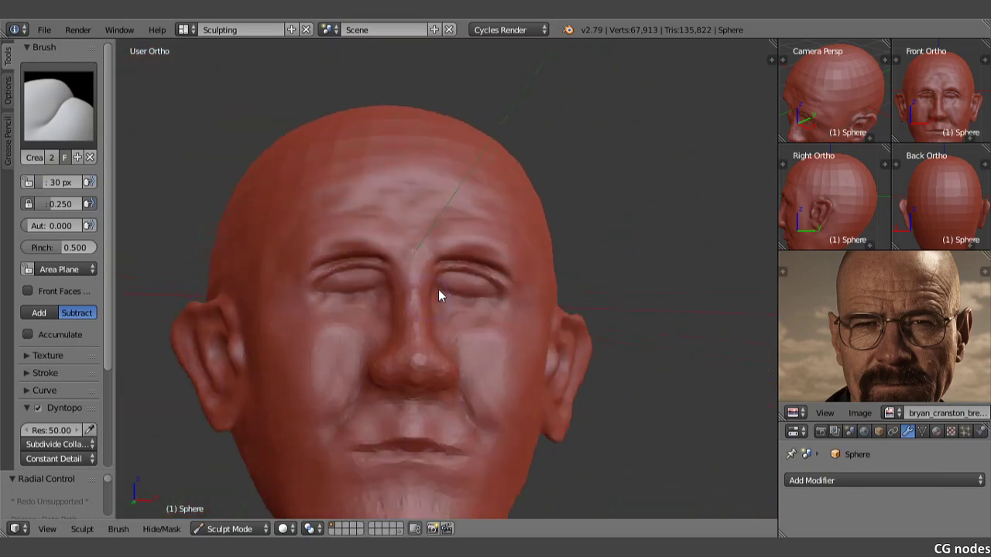
{"action": "mouse_move", "coordinate": [449, 280]}
{"action": "middle_mouse_down"}
{"action": "mouse_move", "coordinate": [378, 309]}
{"action": "mouse_move", "coordinate": [493, 262]}
{"action": "middle_mouse_up"}
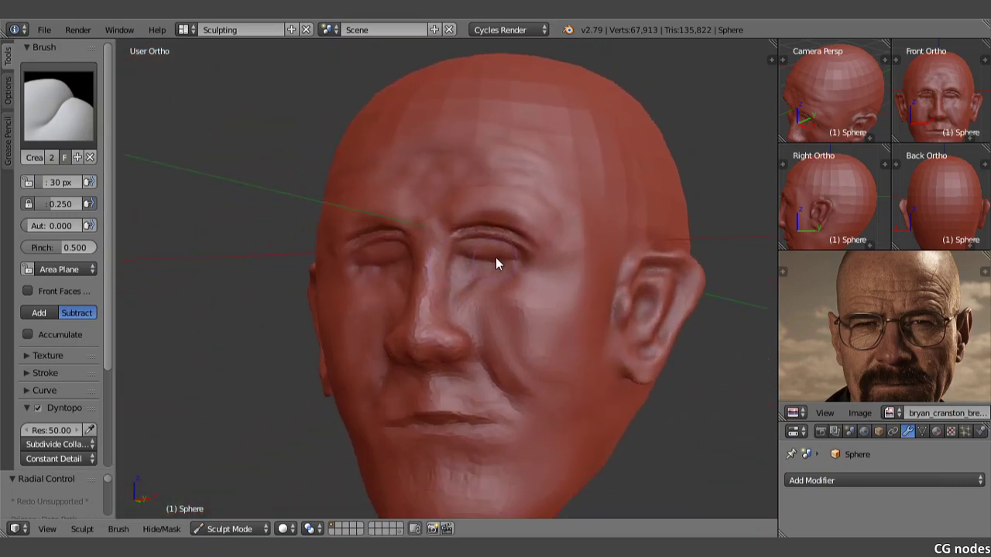
{"action": "key", "text": "KP_4"}
{"action": "key", "text": "KP_4"}
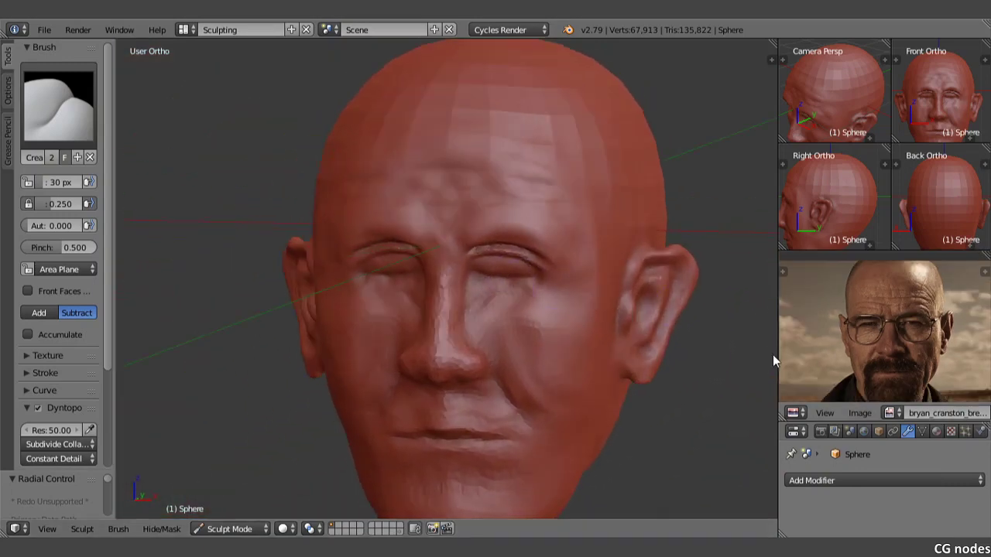
{"action": "middle_click_drag", "start_coordinate": [513, 331], "coordinate": [517, 327]}
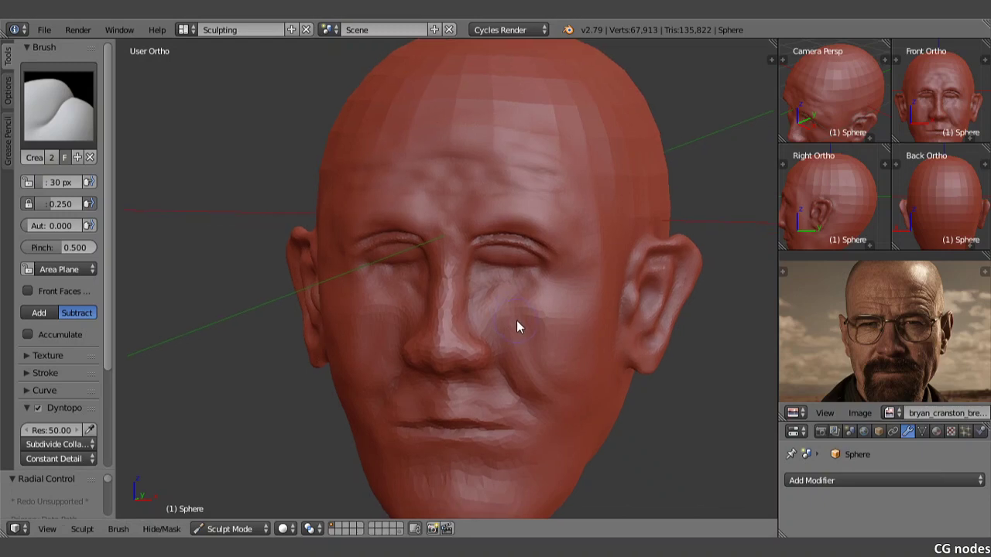
Step: Save a new copy of the head sculpt as untitled8.blend in the 30mins 30days folder
{"action": "left_click", "coordinate": [44, 29]}
{"action": "key", "text": "ctrl+shift+s"}
{"action": "key", "text": "KP_Add"}
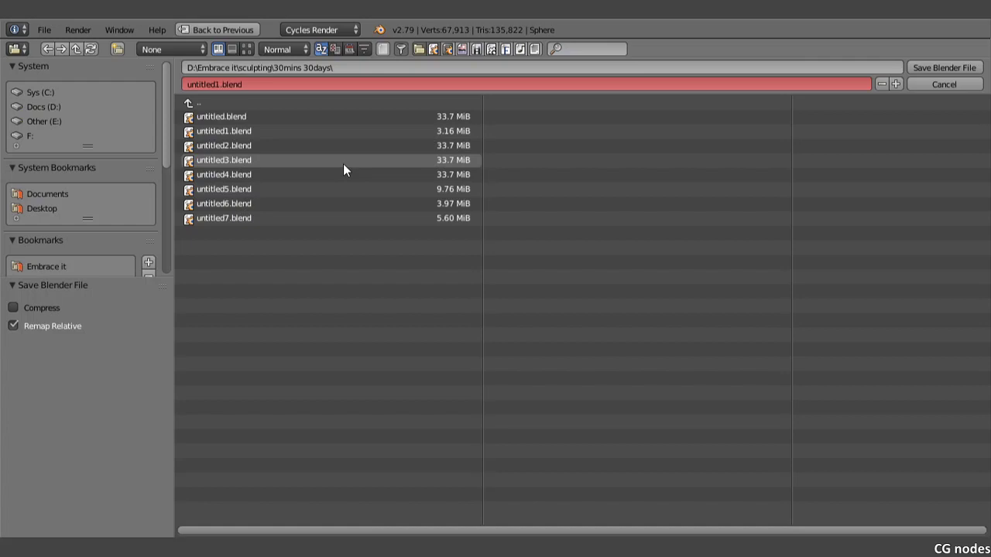
{"action": "key", "text": "KP_Add"}
{"action": "key", "text": "KP_Add"}
{"action": "key", "text": "KP_Add"}
{"action": "key", "text": "KP_Add"}
{"action": "key", "text": "KP_Add"}
{"action": "key", "text": "KP_Add"}
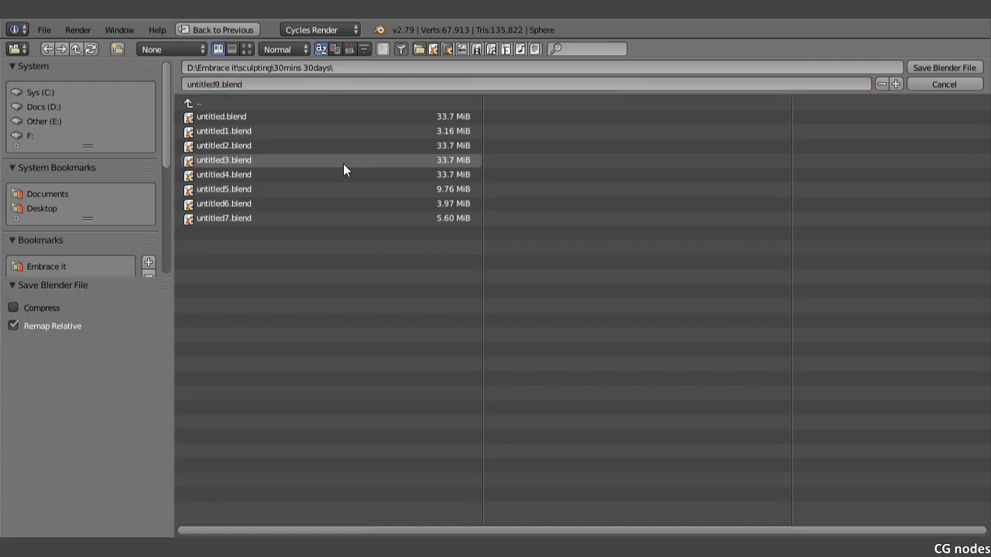
{"action": "key", "text": "KP_Subtract"}
{"action": "key", "text": "KP_Subtract"}
{"action": "key", "text": "KP_Add"}
{"action": "left_click", "coordinate": [924, 66]}
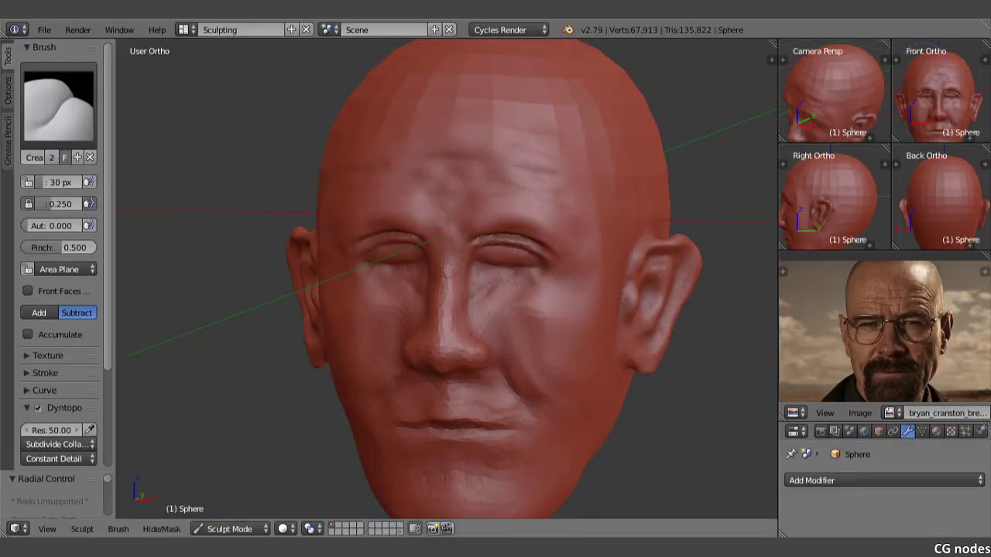